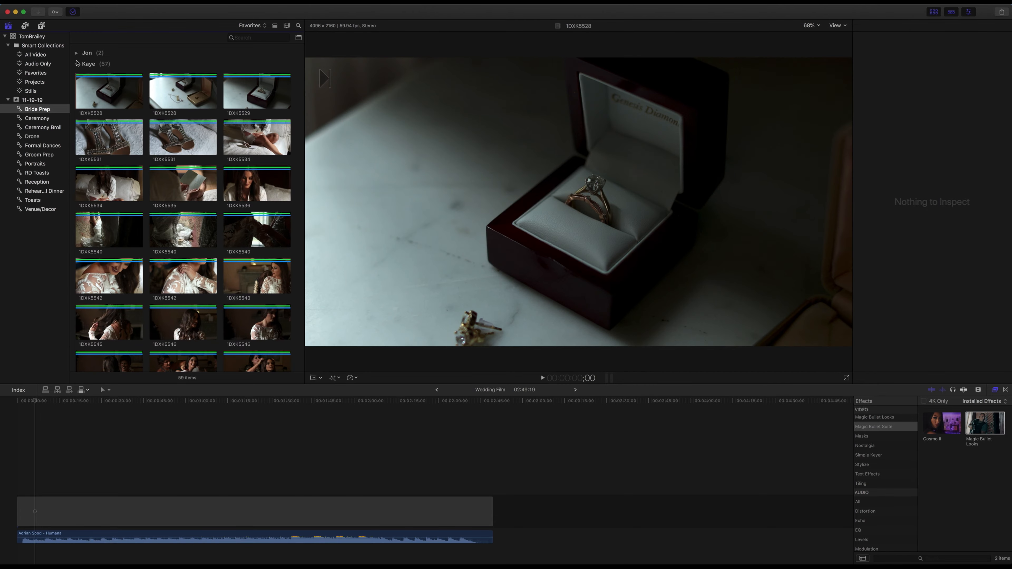
Show all clips in the Bride Prep collection, beyond the favorites, and play the first jewelry clip, 1DXK5528
left_click(76, 53)
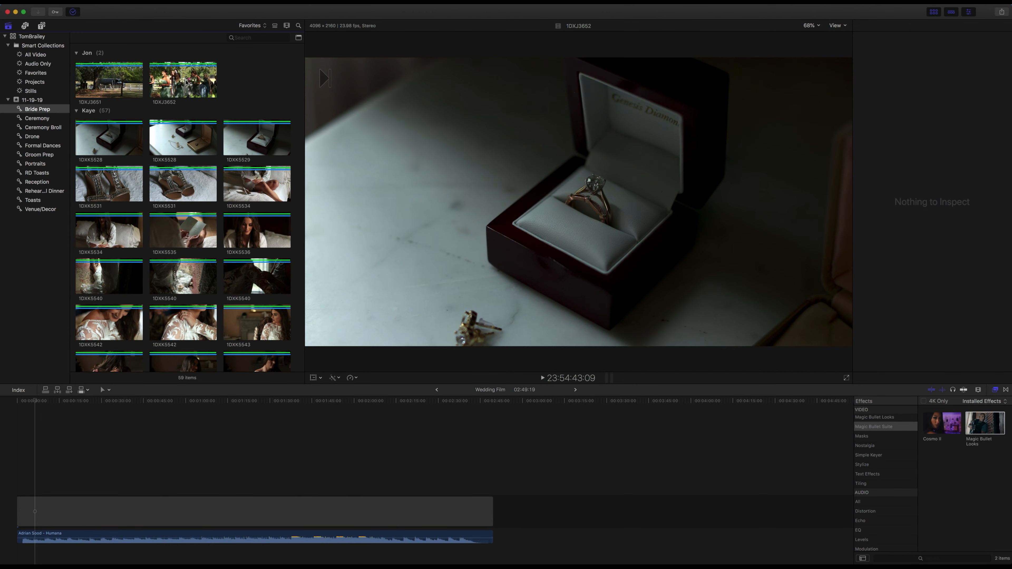
left_click(76, 52)
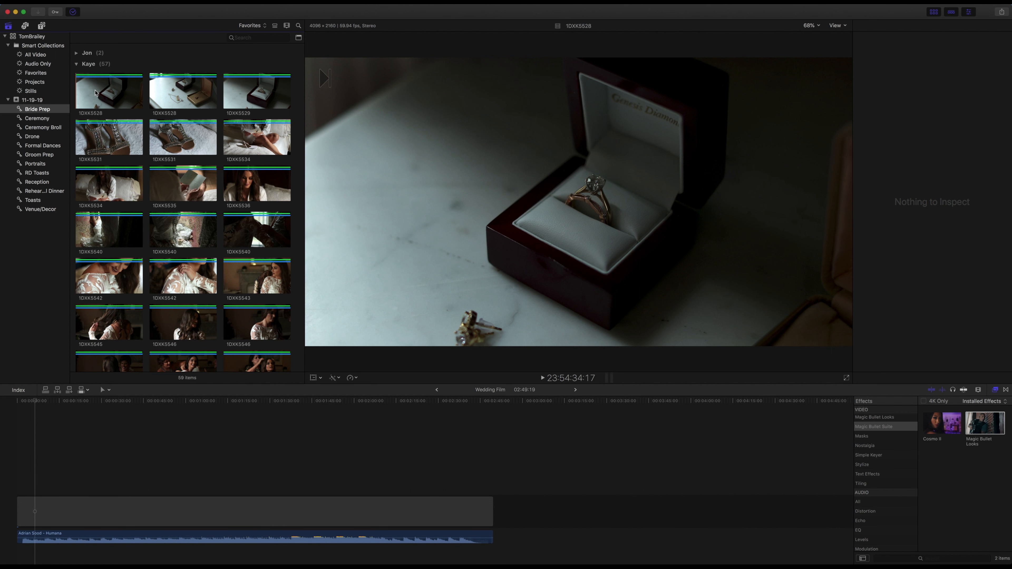
left_click(255, 26)
left_click(251, 6)
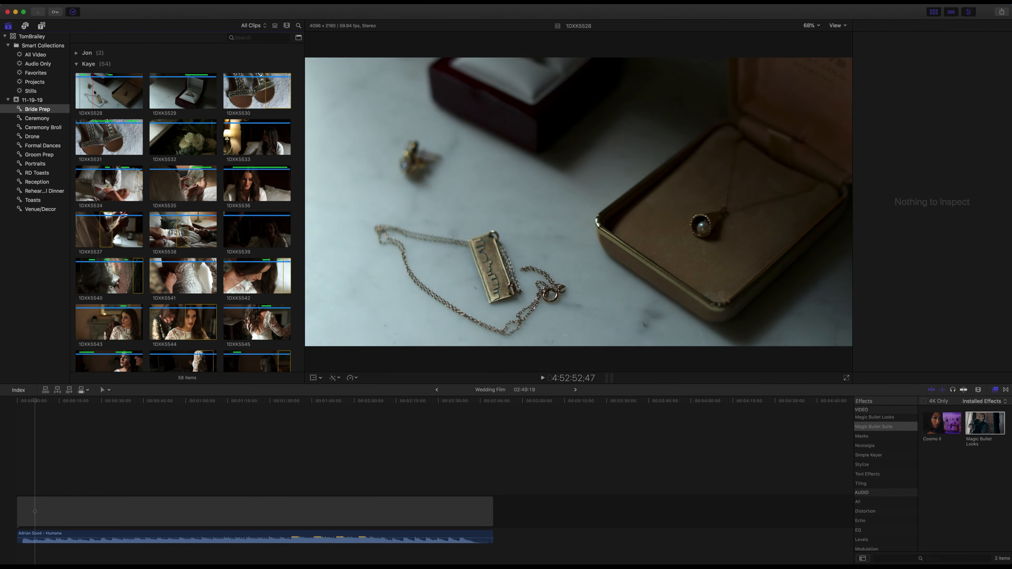
key("space")
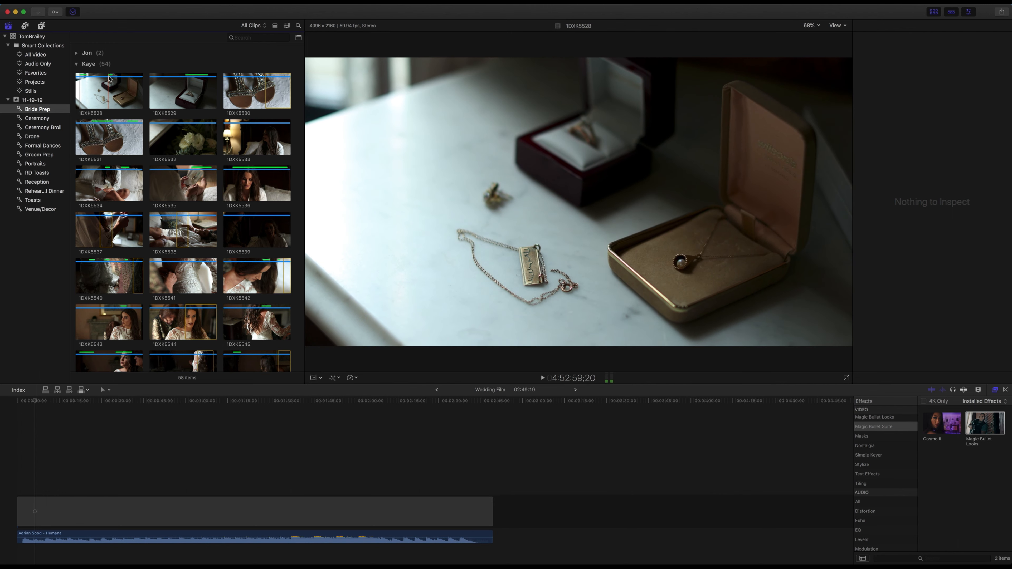
Mark a range of about two seconds in the first jewelry clip, 1DXK5528, and clear that range again
left_click(110, 78)
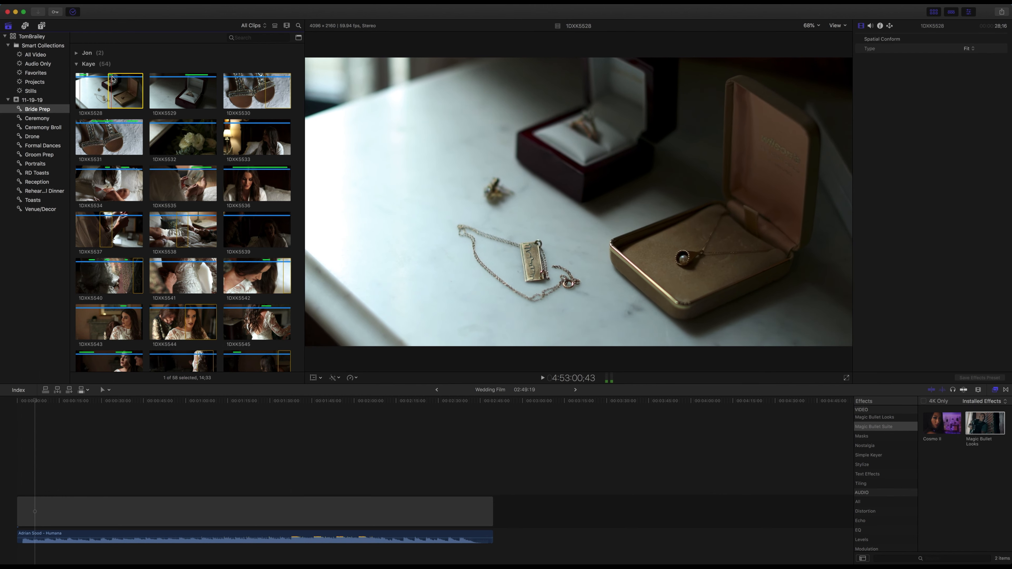
left_click_drag(114, 78, 109, 76)
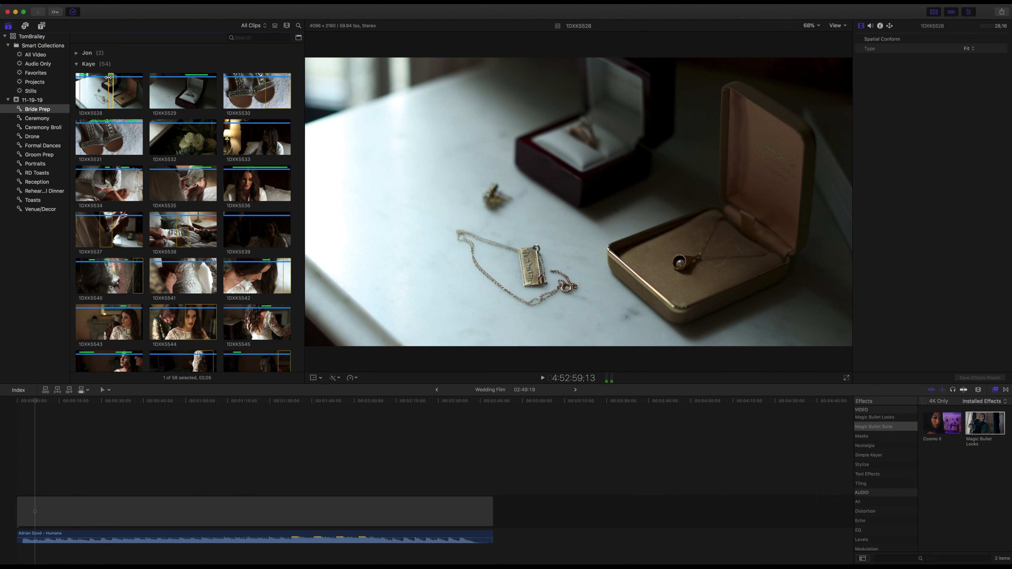
key("alt+x")
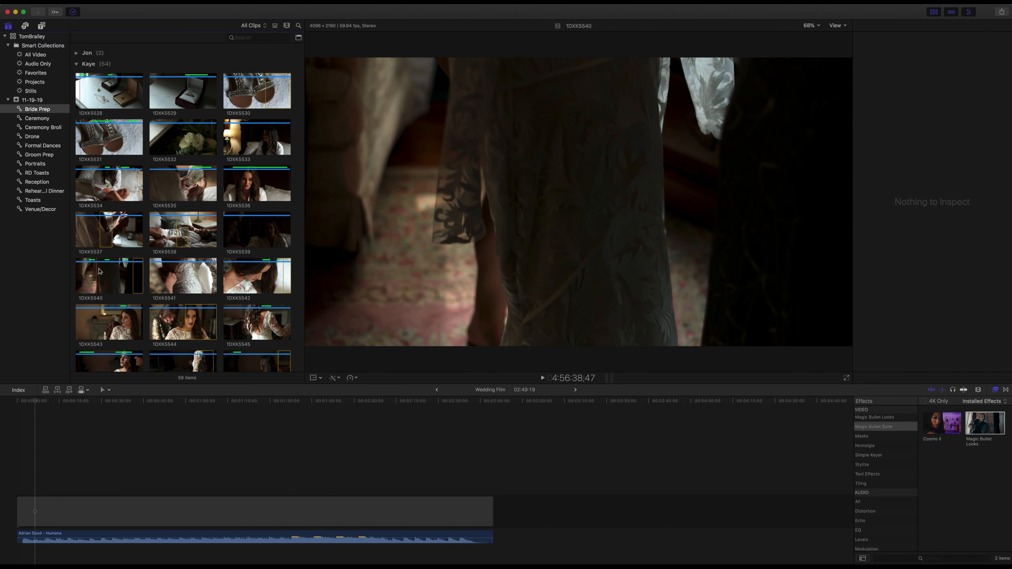
Filter the Bride Prep collection to Favorites and skim through its favorited clips
left_click(252, 25)
left_click(256, 47)
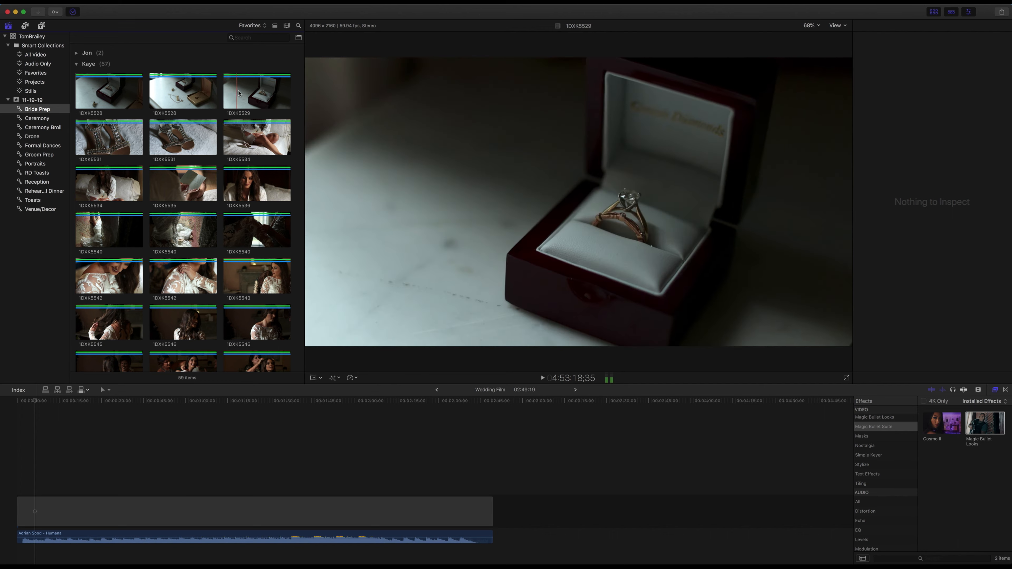
scroll(252, 96, "down", 1)
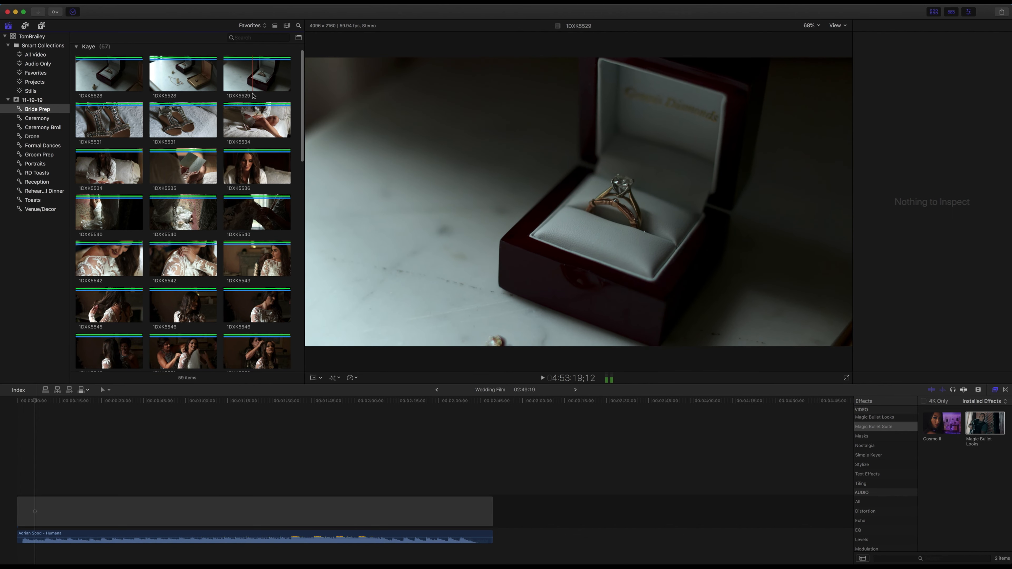
scroll(252, 96, "down", 3)
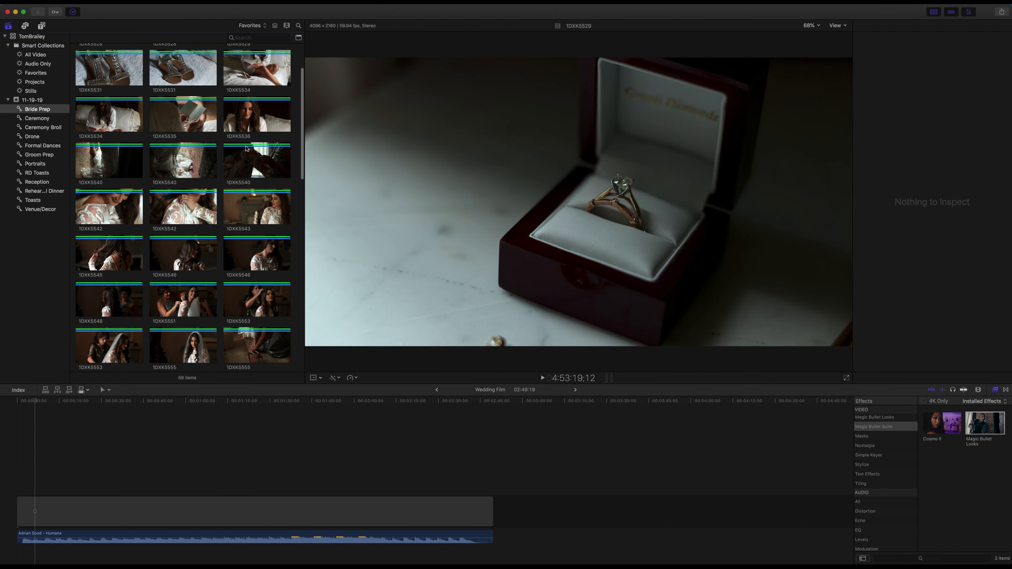
scroll(251, 150, "down", 1)
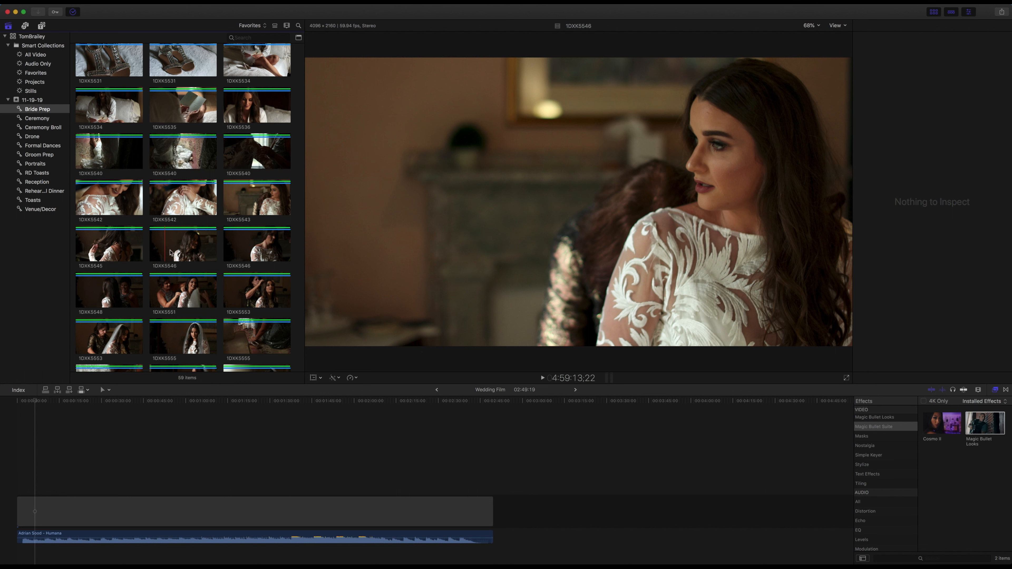
scroll(184, 253, "down", 1)
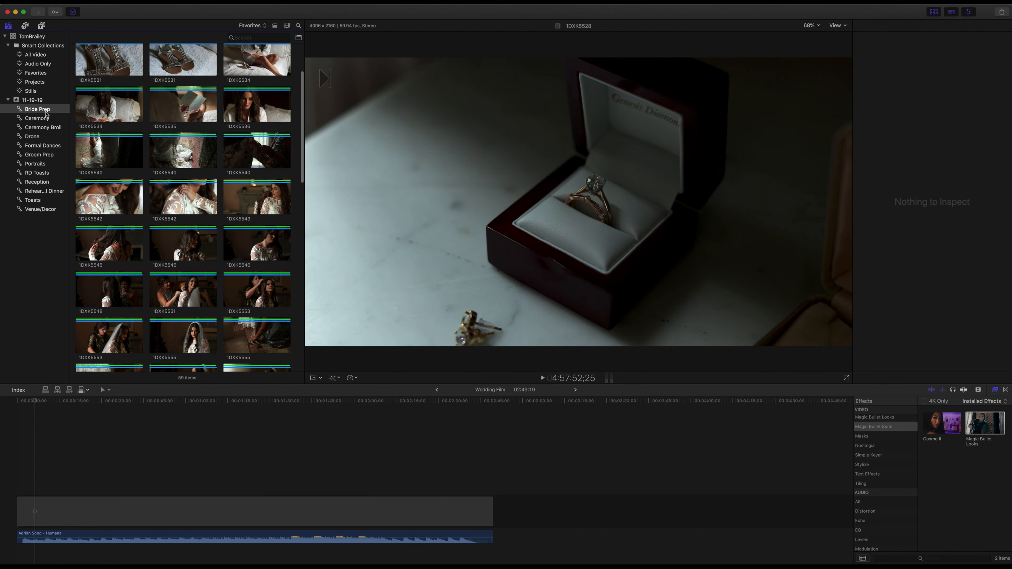
Review the favorites in Ceremony Broll, expanding its first group, and in the Drone, Formal Dances and Groom Prep collections
left_click(35, 128)
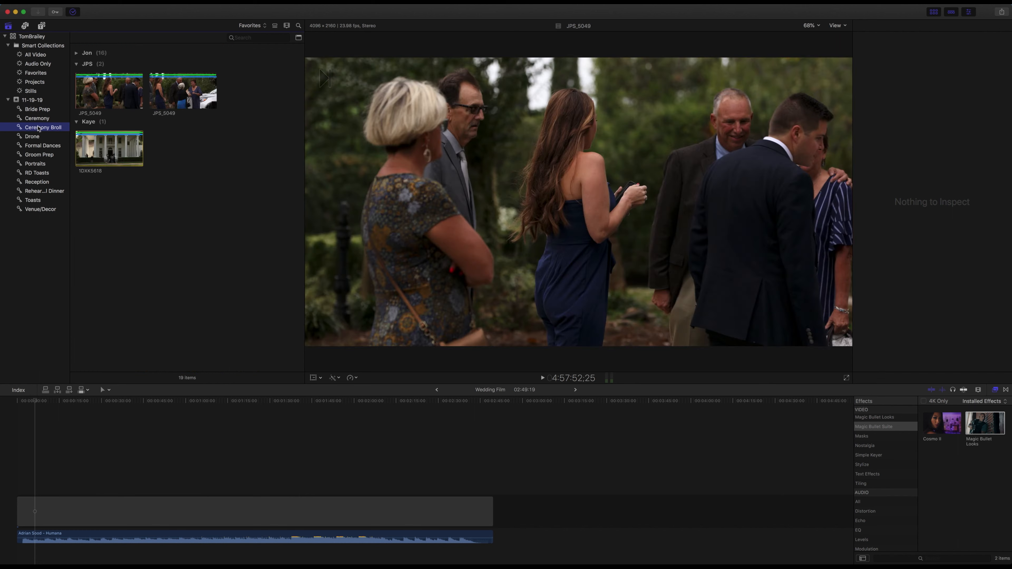
left_click(77, 55)
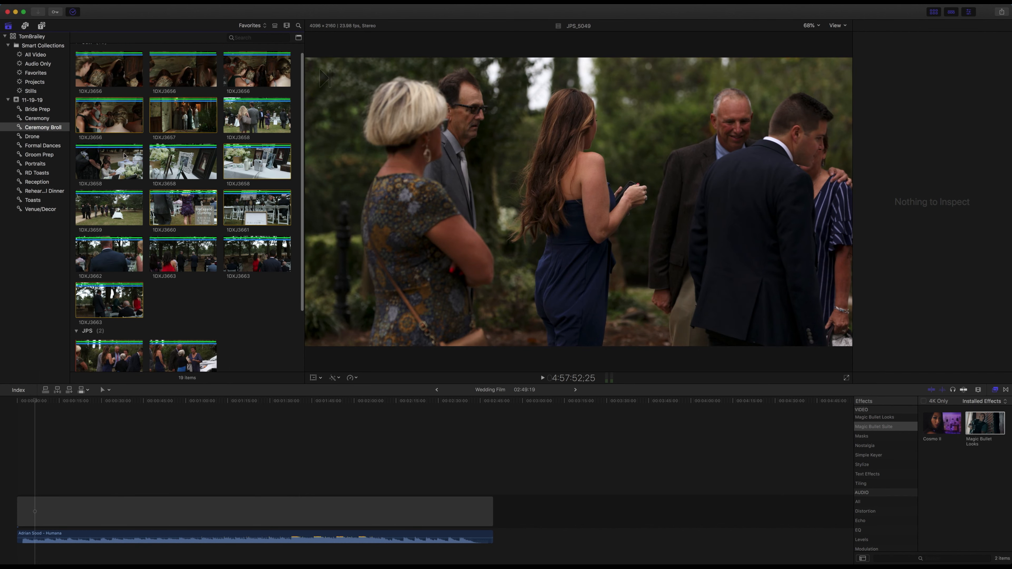
scroll(111, 233, "up", 1)
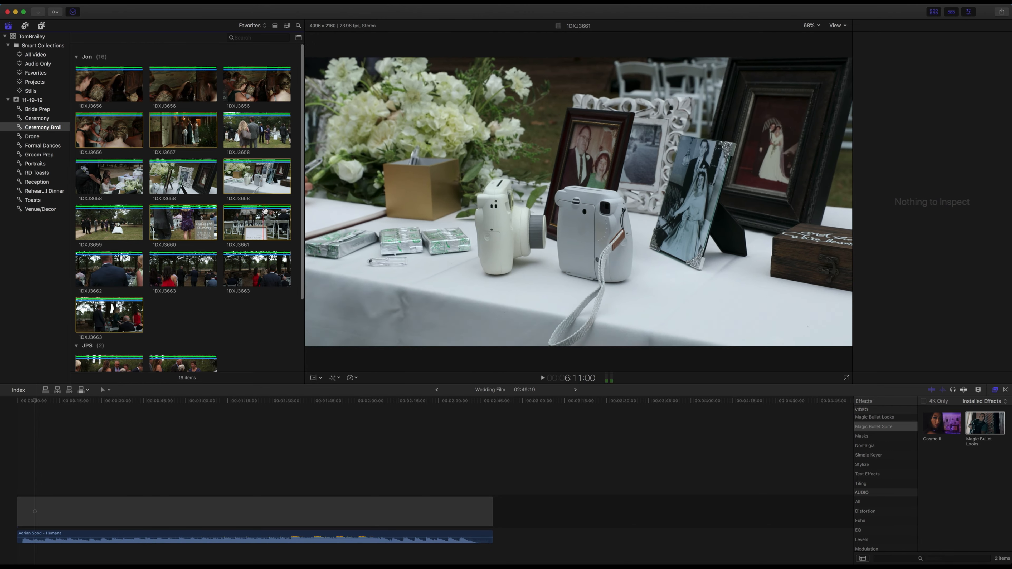
left_click(40, 138)
left_click(43, 148)
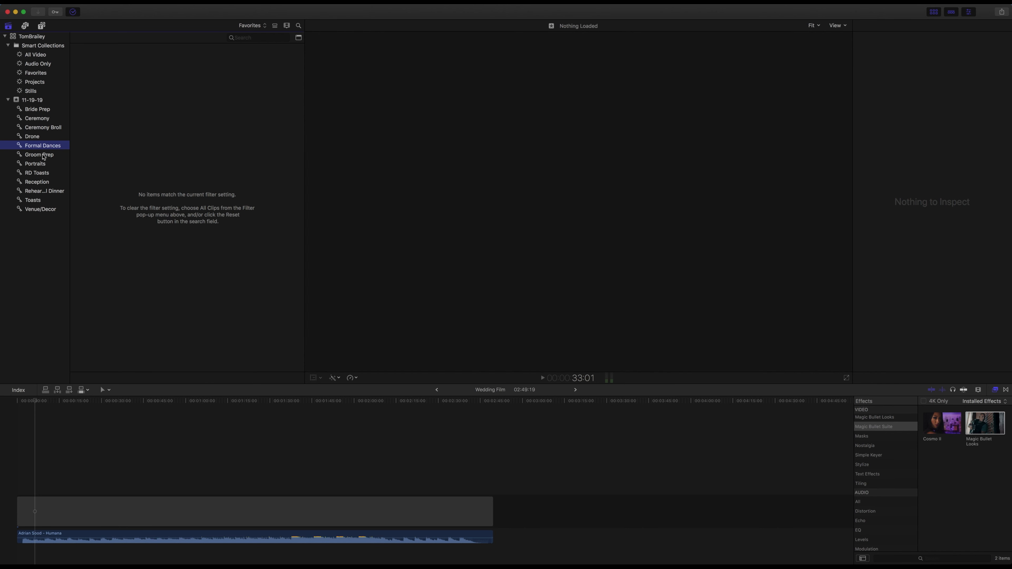
left_click(43, 155)
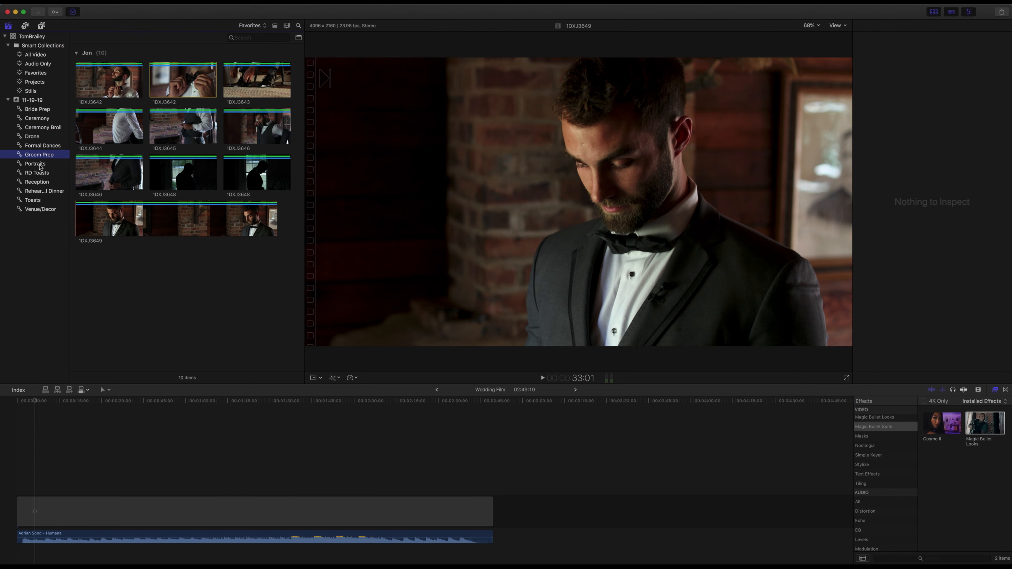
Look through the favorited clips in the Portraits, RD Toasts and Reception collections
left_click(40, 164)
scroll(122, 170, "down", 20)
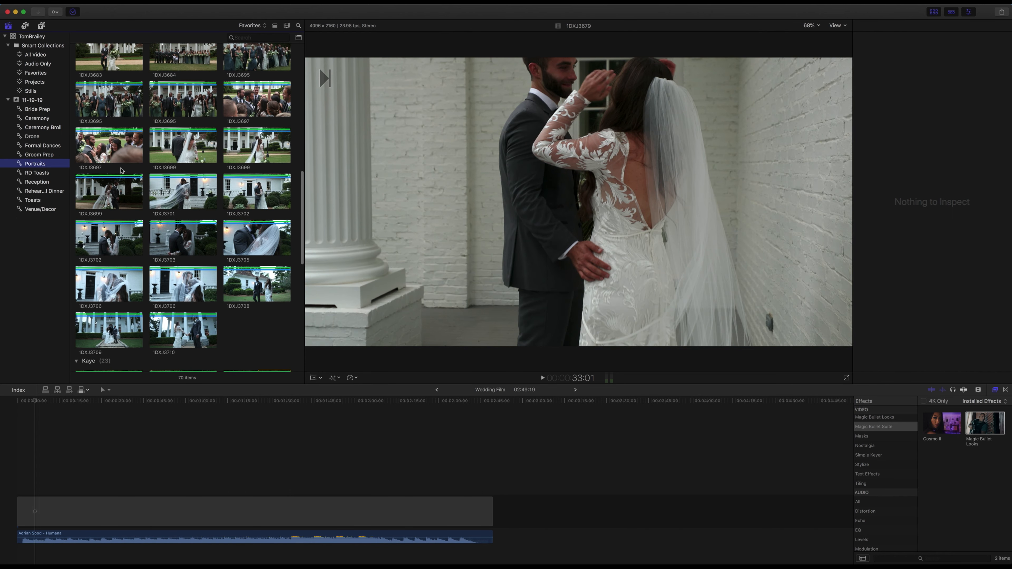
scroll(159, 156, "up", 2)
scroll(190, 143, "up", 10)
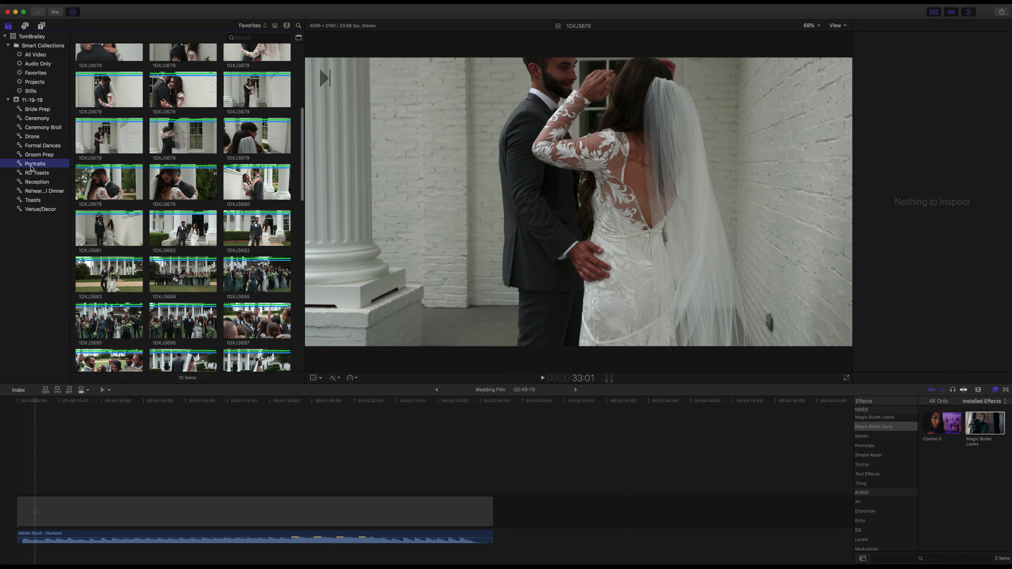
left_click(43, 173)
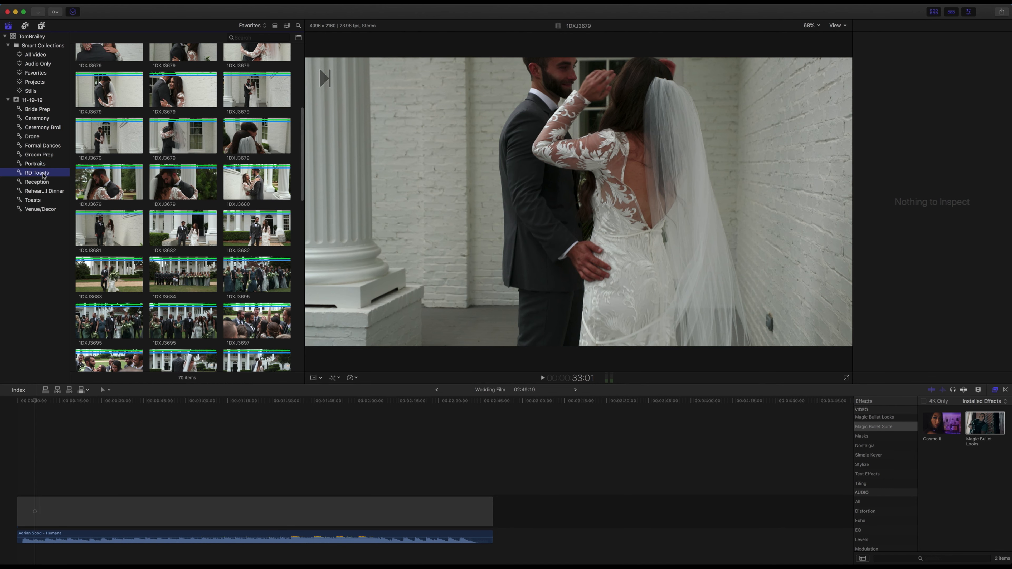
left_click(38, 182)
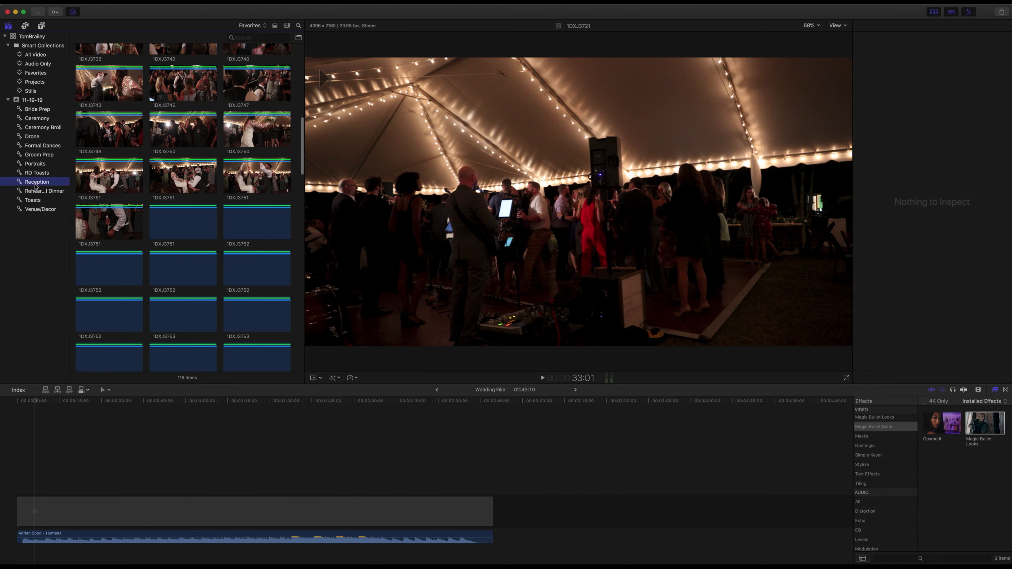
scroll(100, 183, "up", 10)
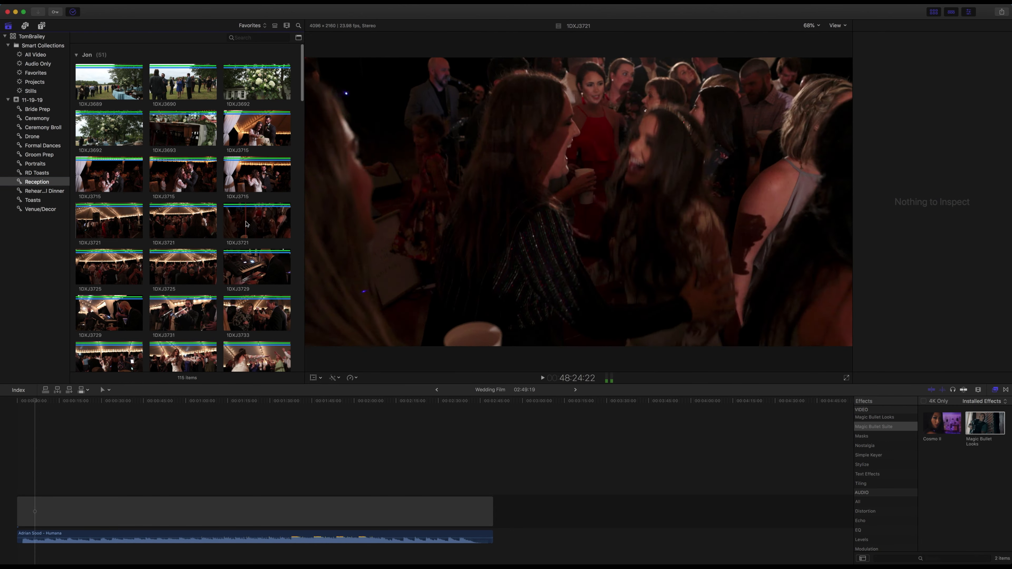
Look through the favorites in the rehearsal dinner, Toasts and Venue/Decor collections
left_click(45, 191)
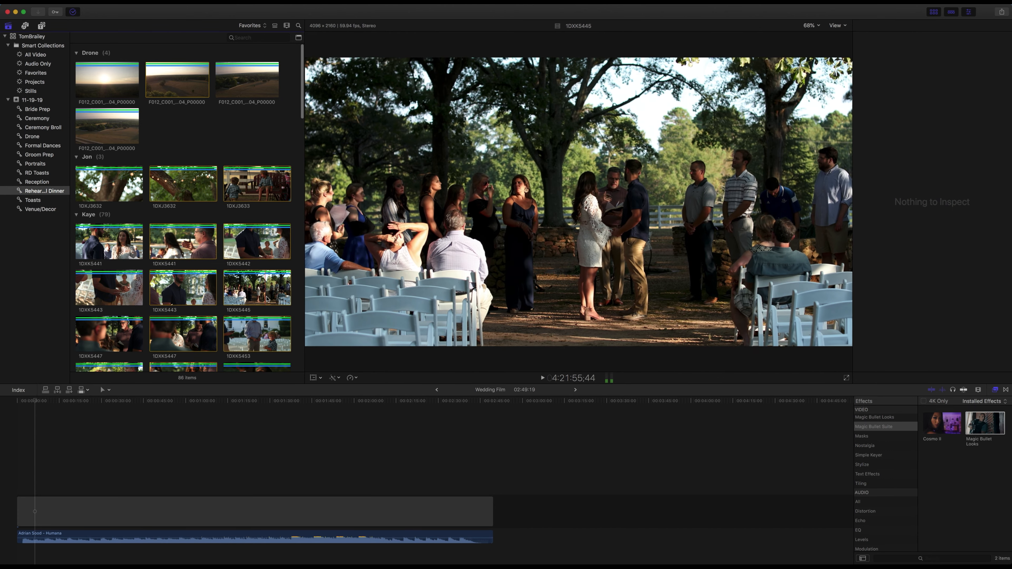
scroll(273, 294, "down", 1)
left_click(36, 200)
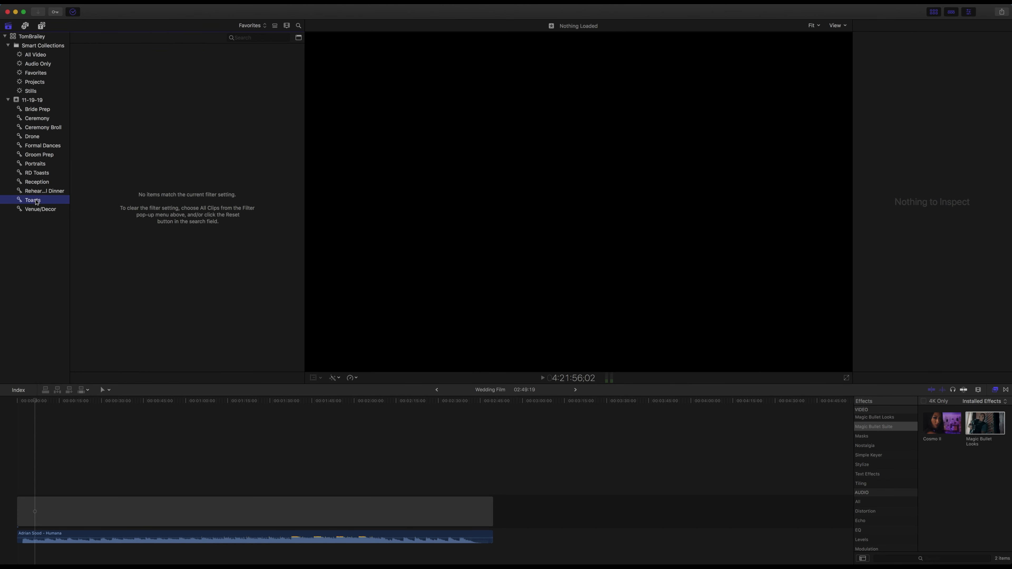
left_click(34, 210)
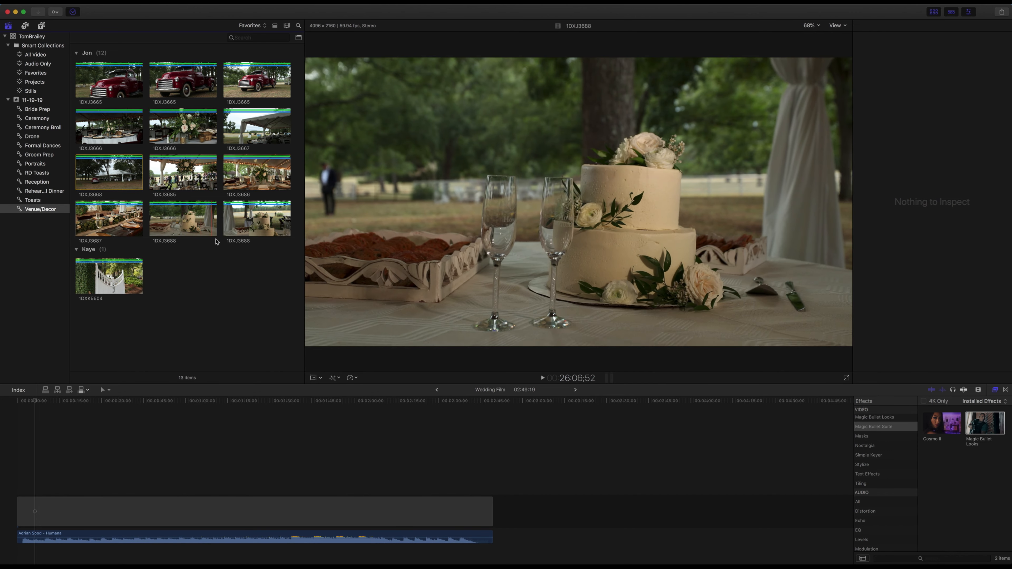
In Bride Prep, select together the jewelry clip 1DXK5528, the first 1DXK5534, 1DXK5536, 1DXK5535 and the middle 1DXK5540 clip
left_click(40, 110)
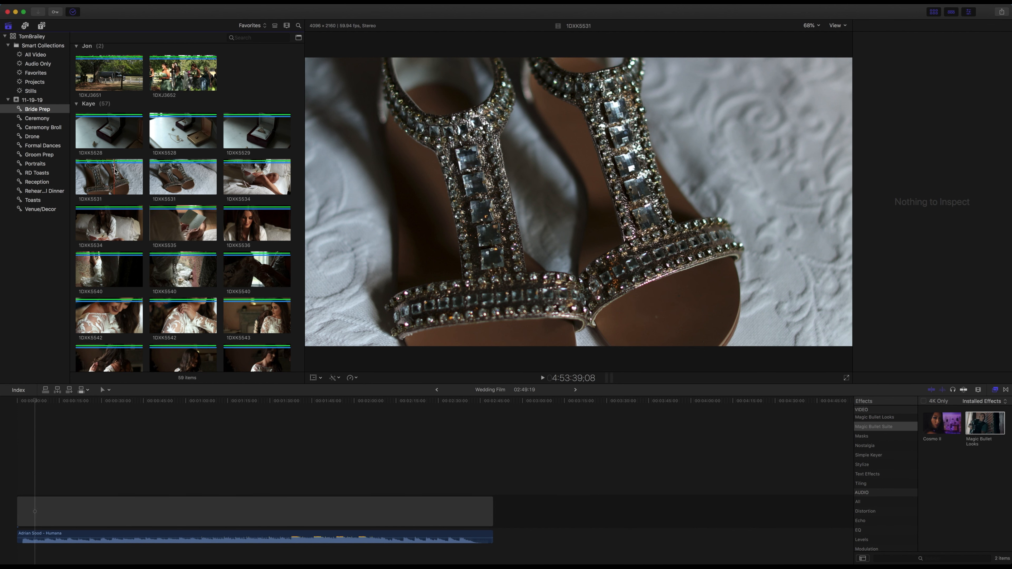
left_click(177, 133)
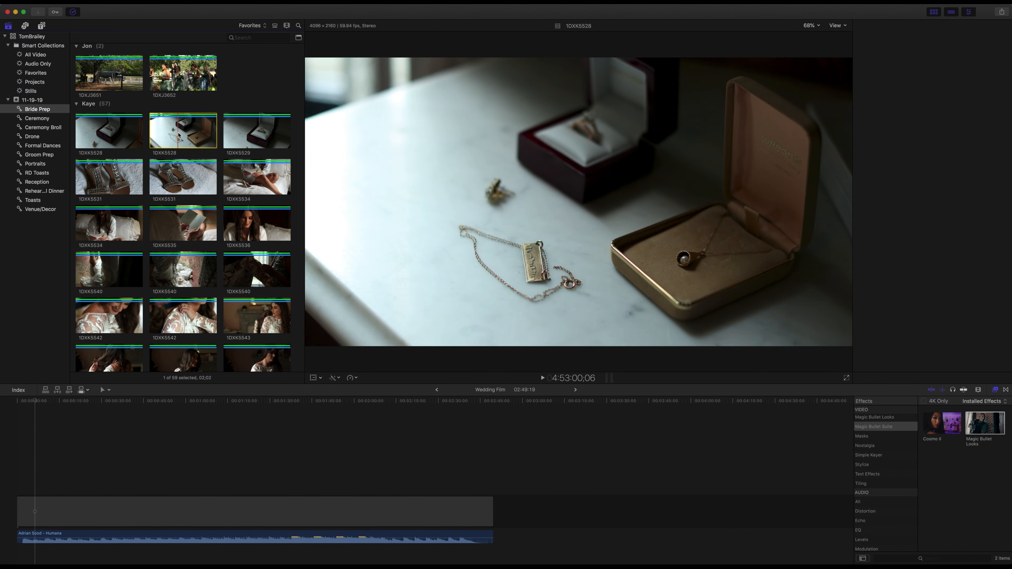
left_click(249, 175, "super")
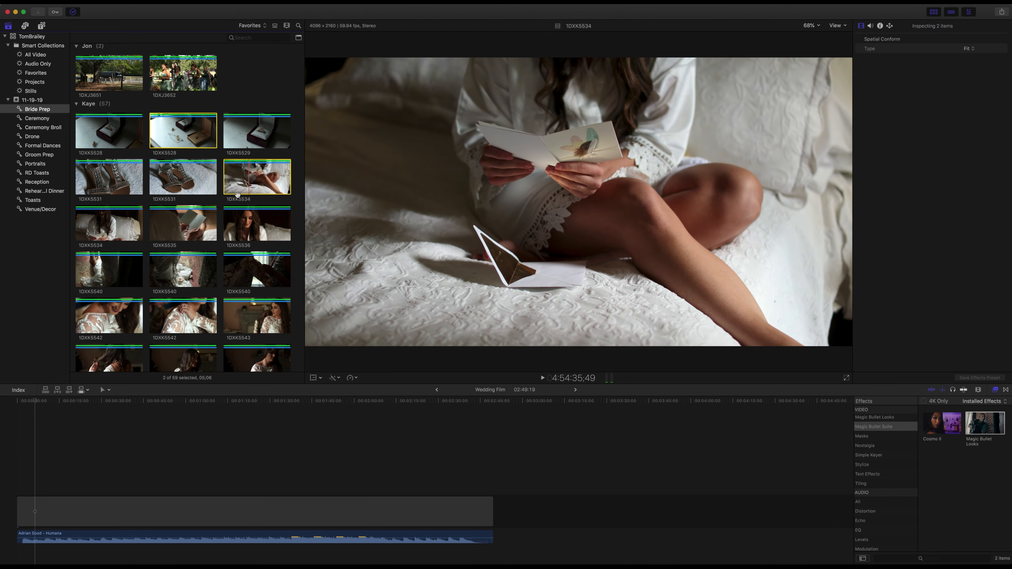
left_click(239, 225, "super")
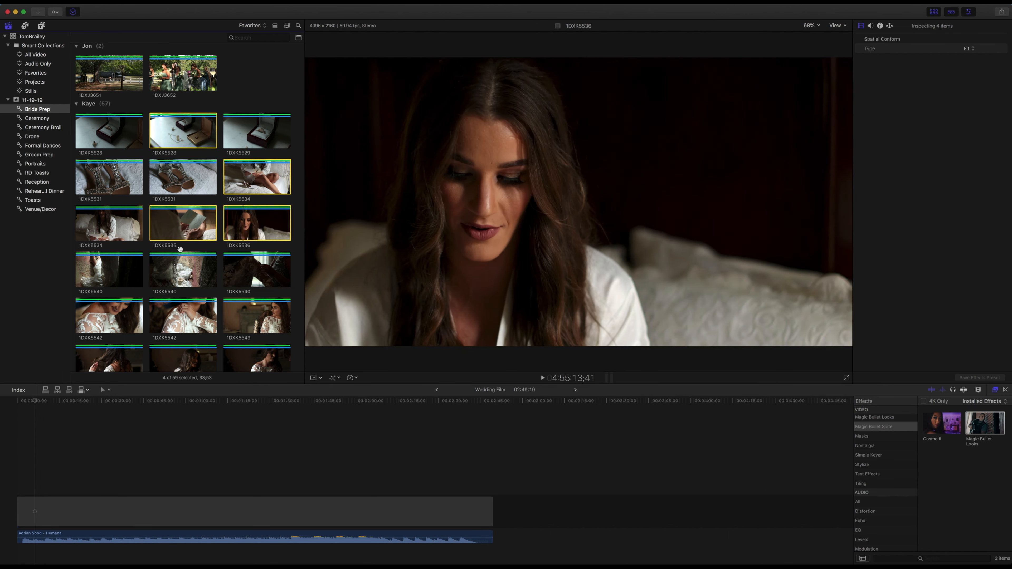
left_click(183, 229, "super")
left_click(174, 263, "super")
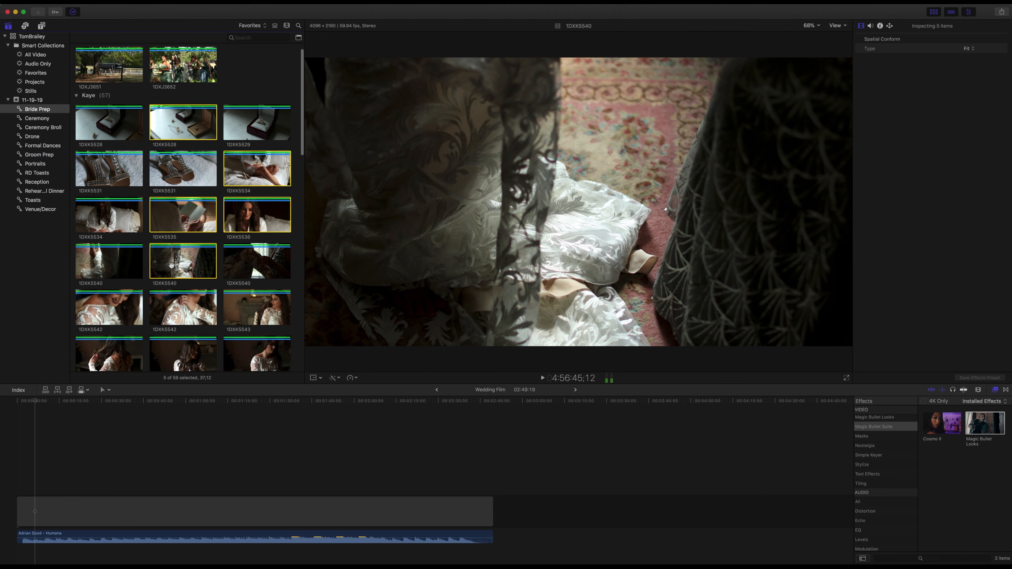
Add the second 1DXK5542 clip, 1DXK5543 and the first 1DXK5546 clip to the Bride Prep selection
scroll(159, 275, "down", 2)
left_click(177, 275, "super")
left_click(251, 270, "super")
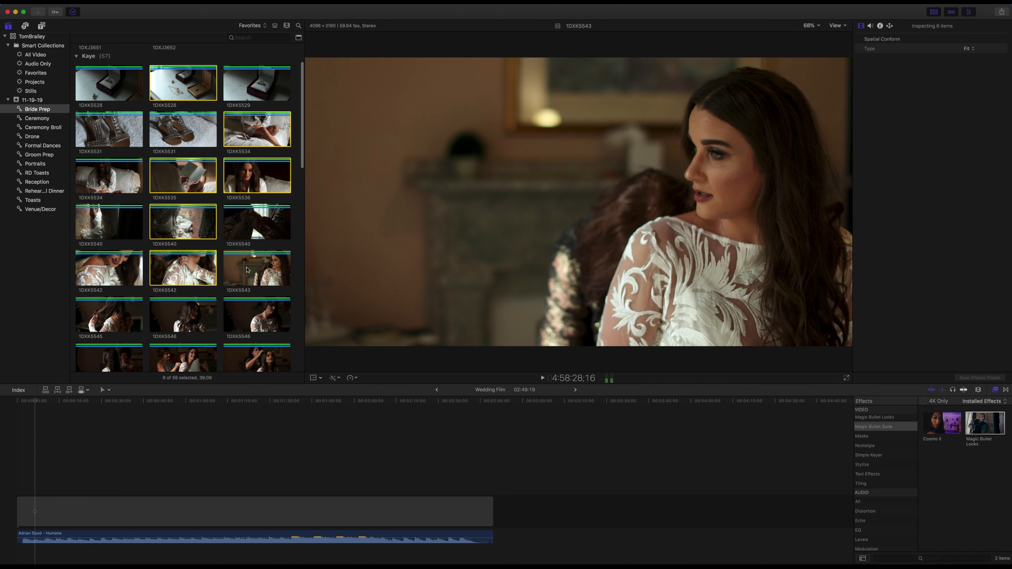
scroll(251, 271, "down", 2)
left_click(183, 277, "super")
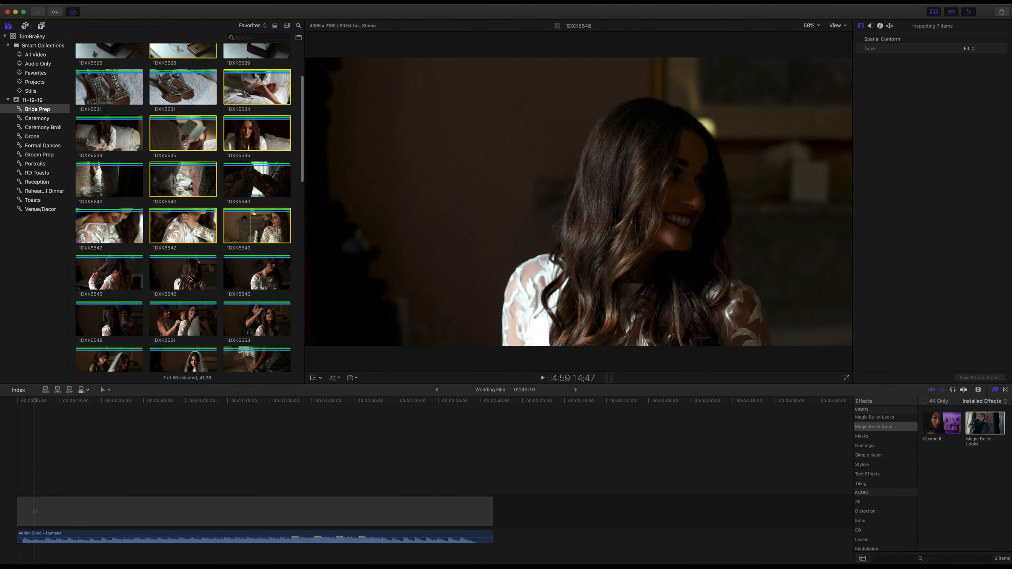
Add the second 1DXK5553, the third 1DXK5555, the first 1DXK5557 and the last 1DXK5561 clip to the Bride Prep selection
scroll(189, 276, "down", 3)
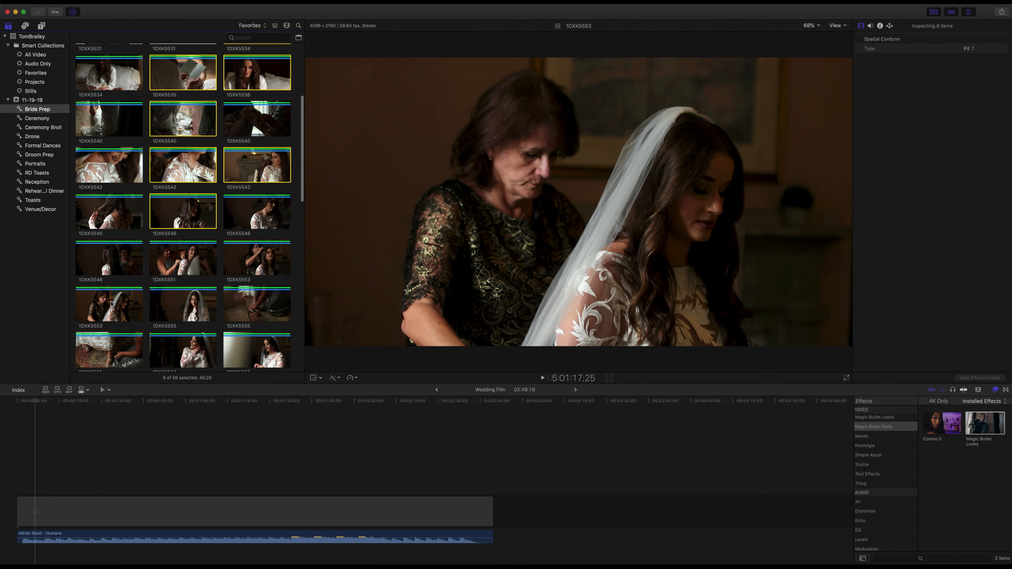
scroll(123, 301, "down", 5)
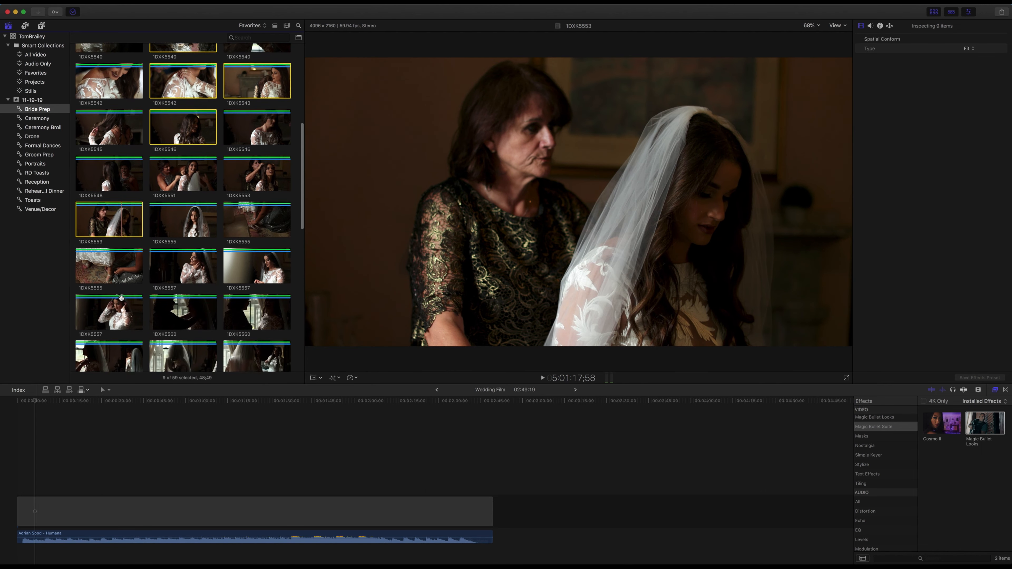
left_click(182, 225, "super")
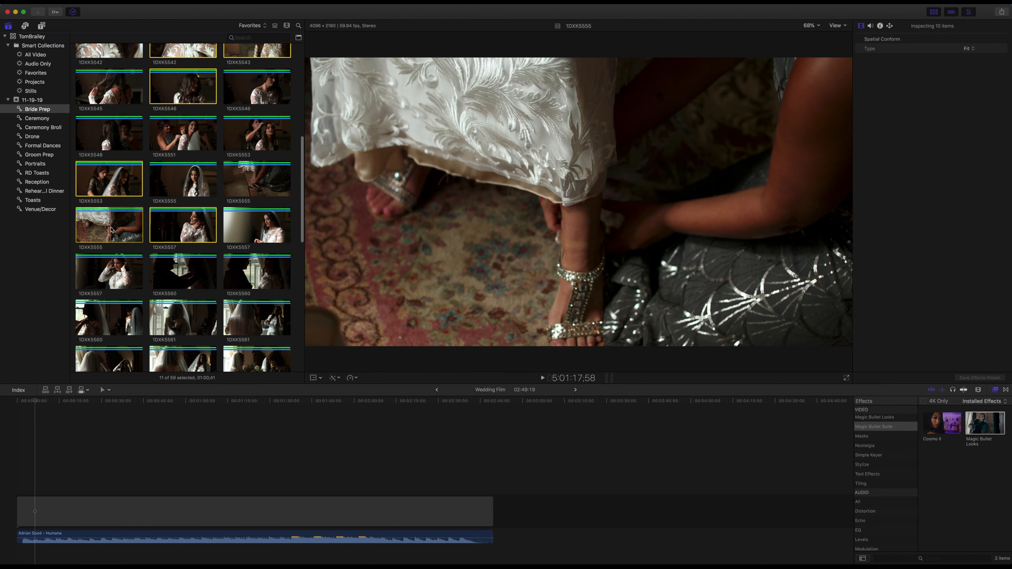
left_click(123, 234, "super")
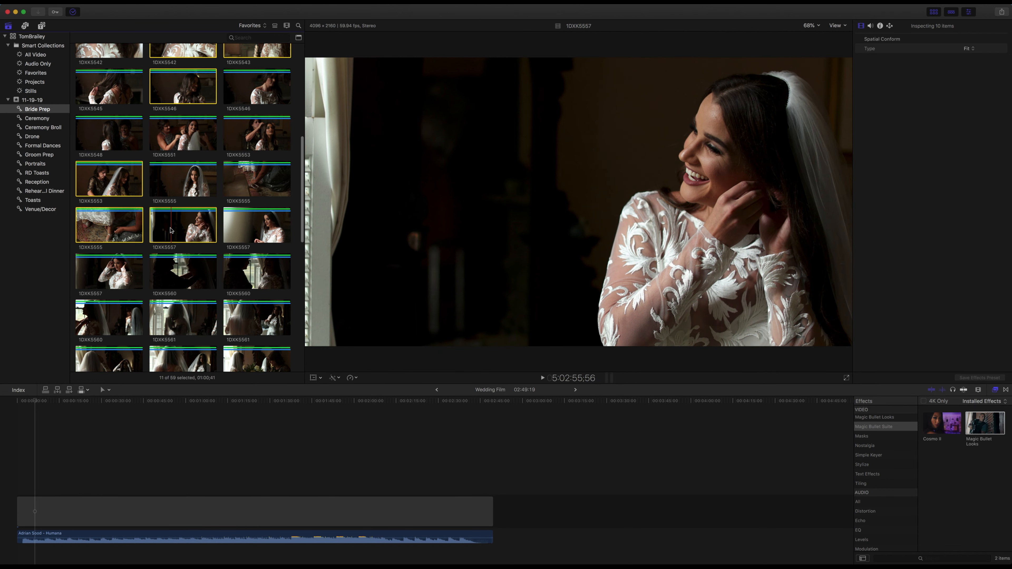
scroll(161, 261, "down", 3)
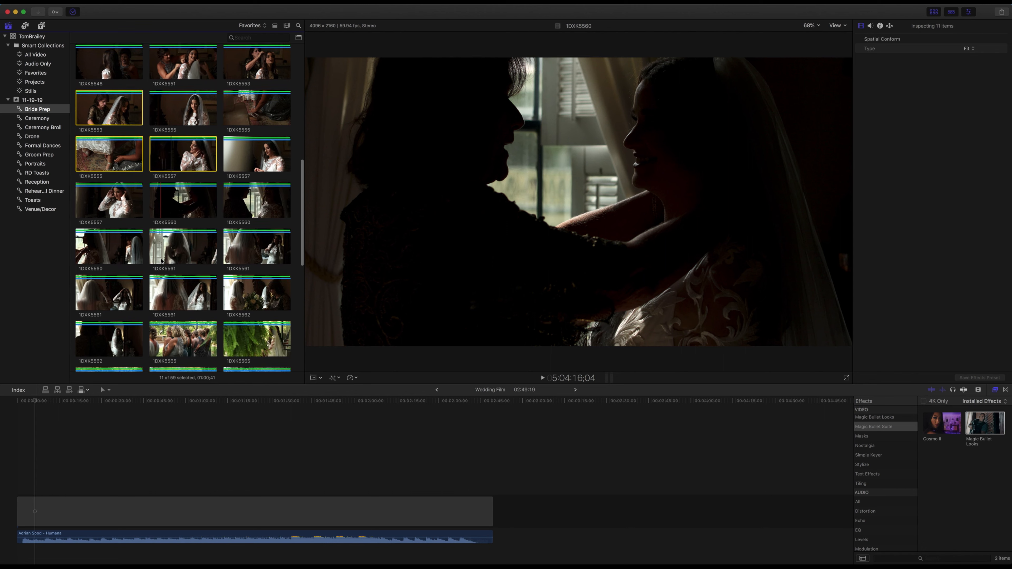
scroll(161, 261, "down", 1)
left_click(177, 288, "super")
scroll(178, 287, "up", 1)
Insert the selected Bride Prep clips near the start of the Wedding Film timeline and cut away the long tail of 1DXK5536
left_click(65, 400)
key("w")
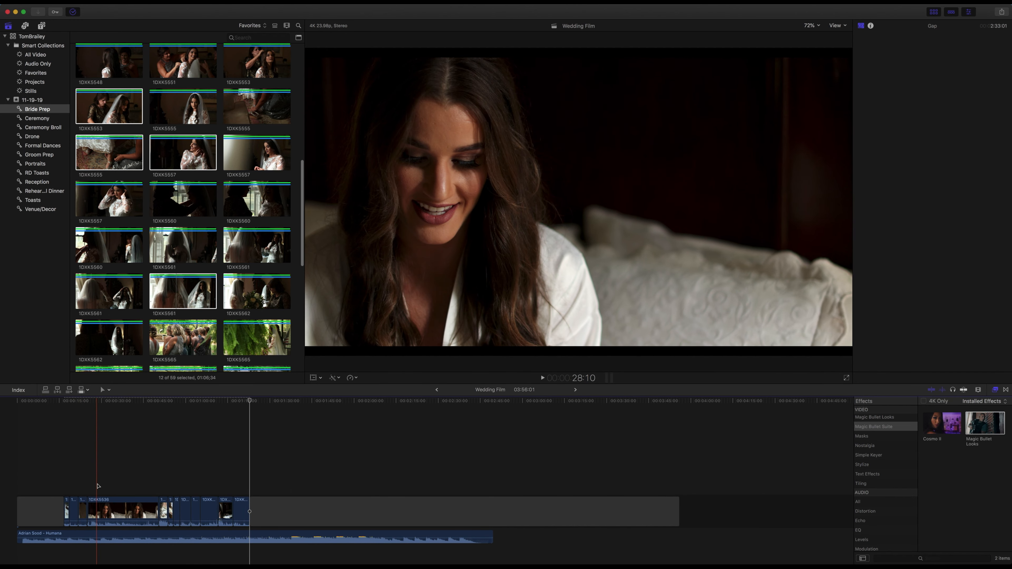
key("b")
left_click(97, 509)
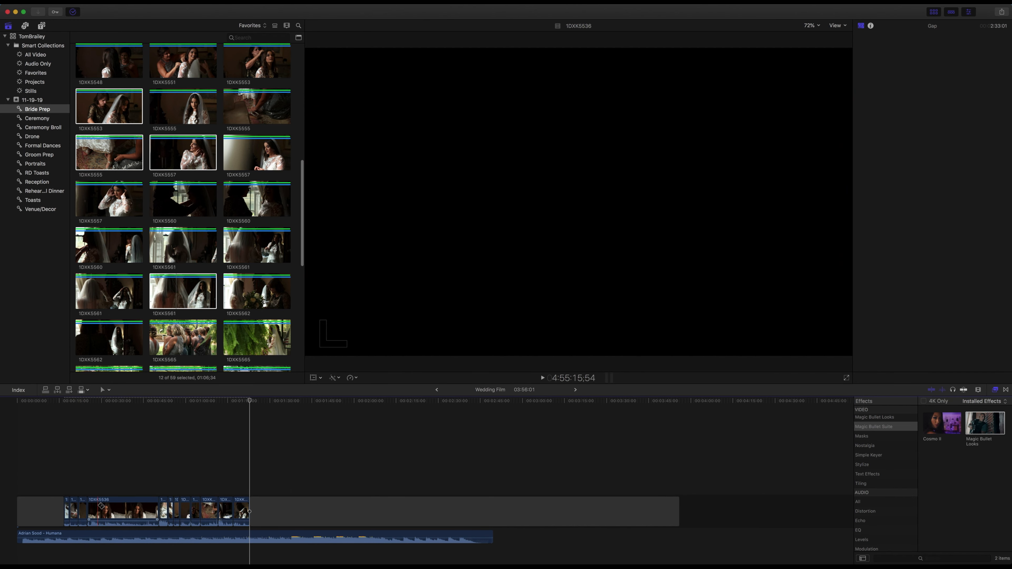
key("Delete")
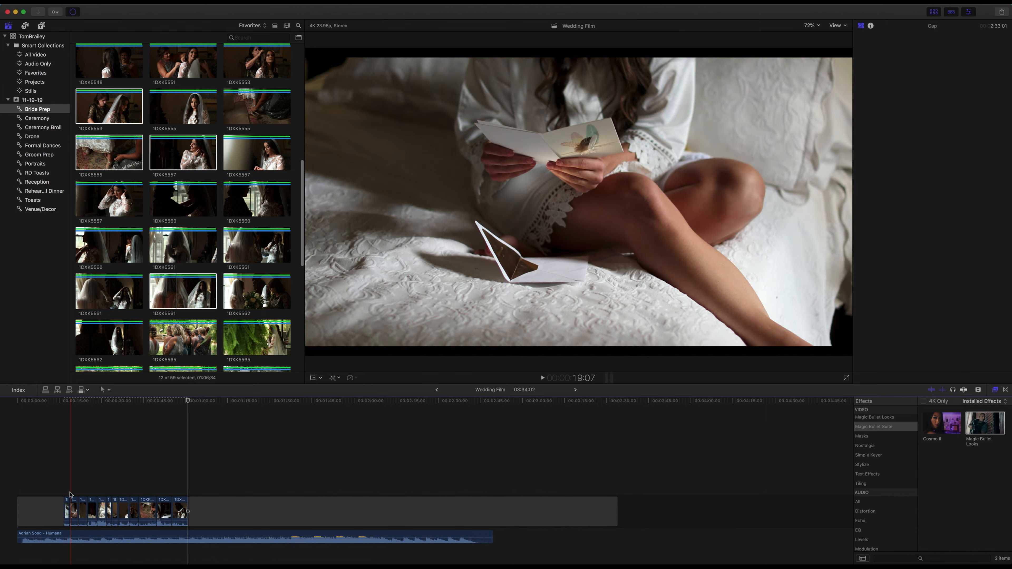
Lift all twelve inserted Bride Prep clips out of the primary storyline
left_click_drag(177, 517, 179, 512)
right_click(179, 512)
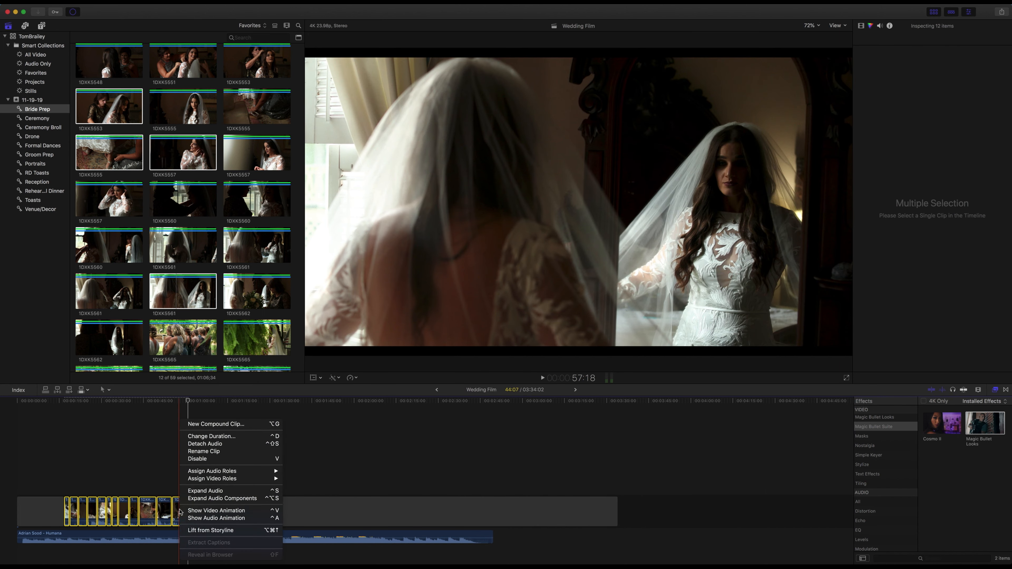
left_click(191, 530)
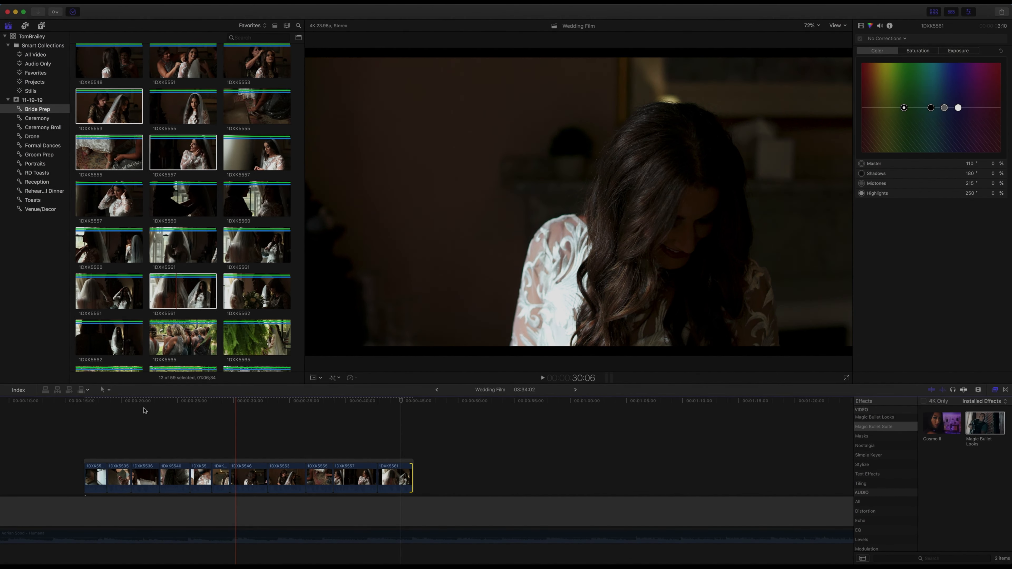
Play through the Bride Prep sequence and trim the end of 1DXK5557 to about 3;40
left_click(89, 402)
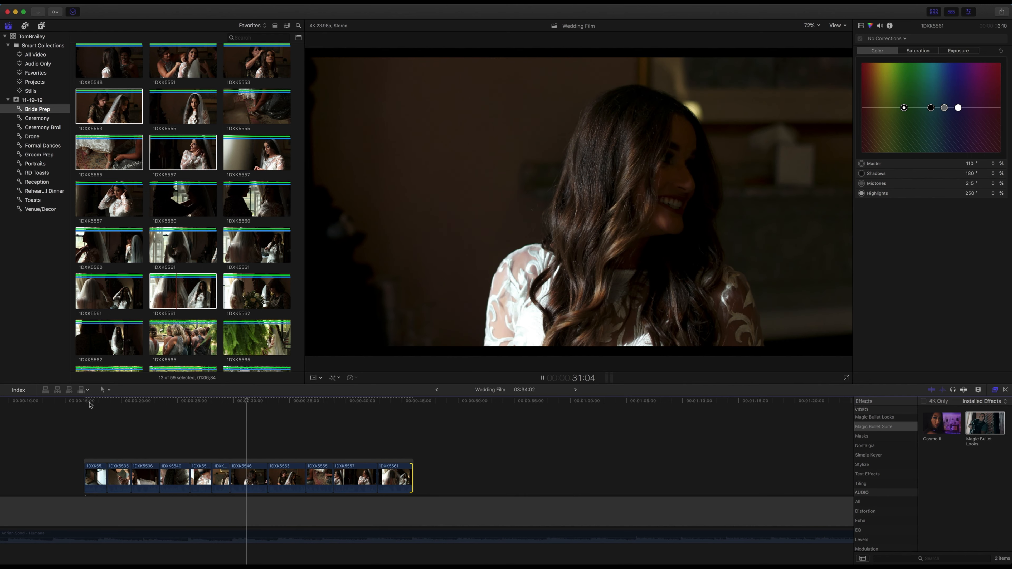
left_click(223, 406)
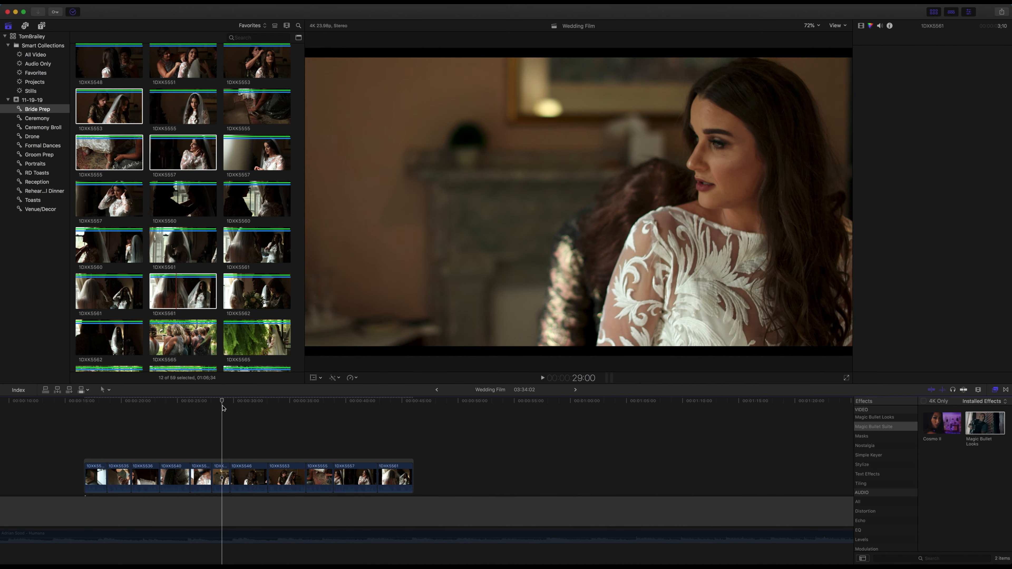
key("space")
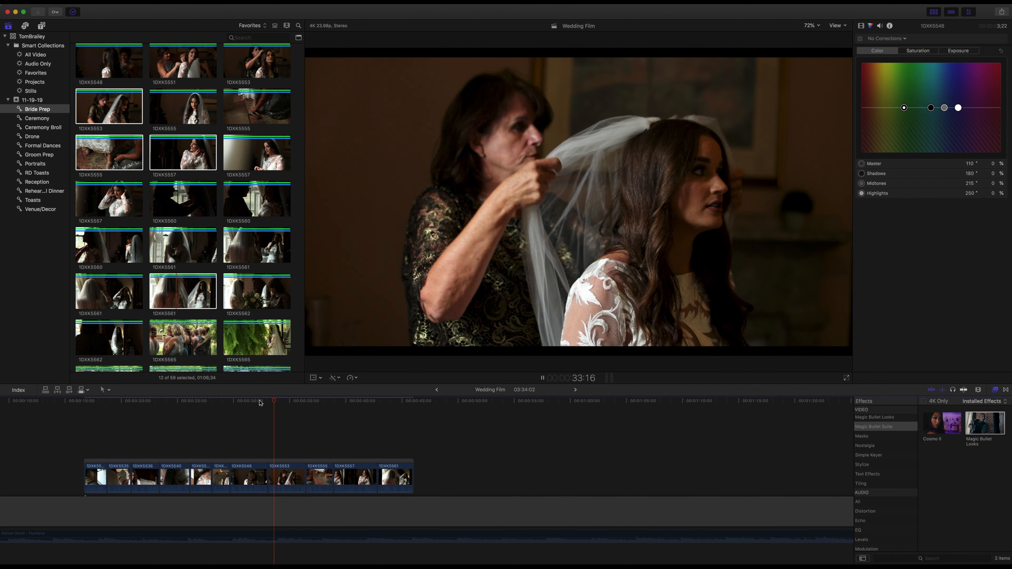
key("space")
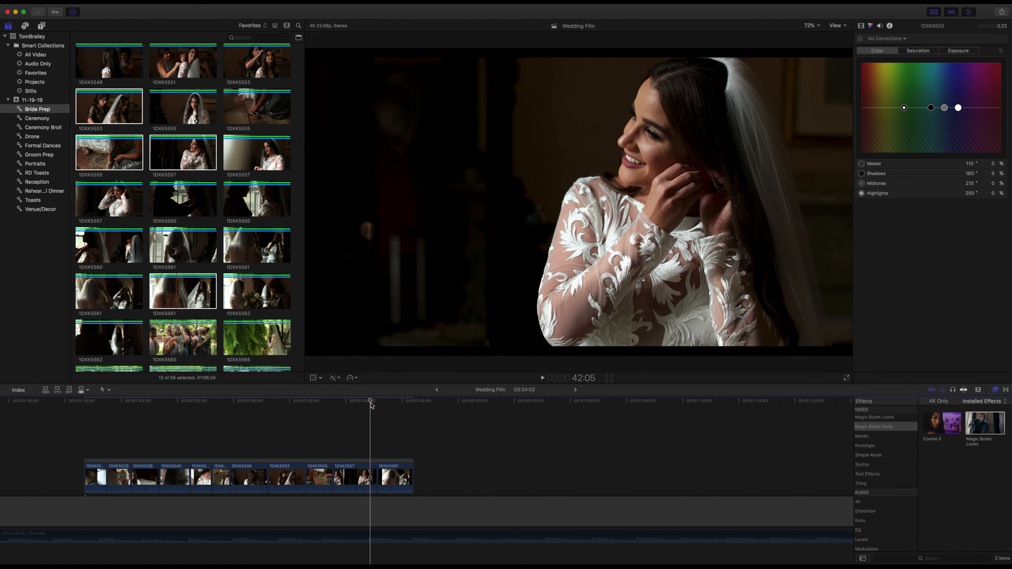
key("space")
left_click_drag(374, 478, 370, 477)
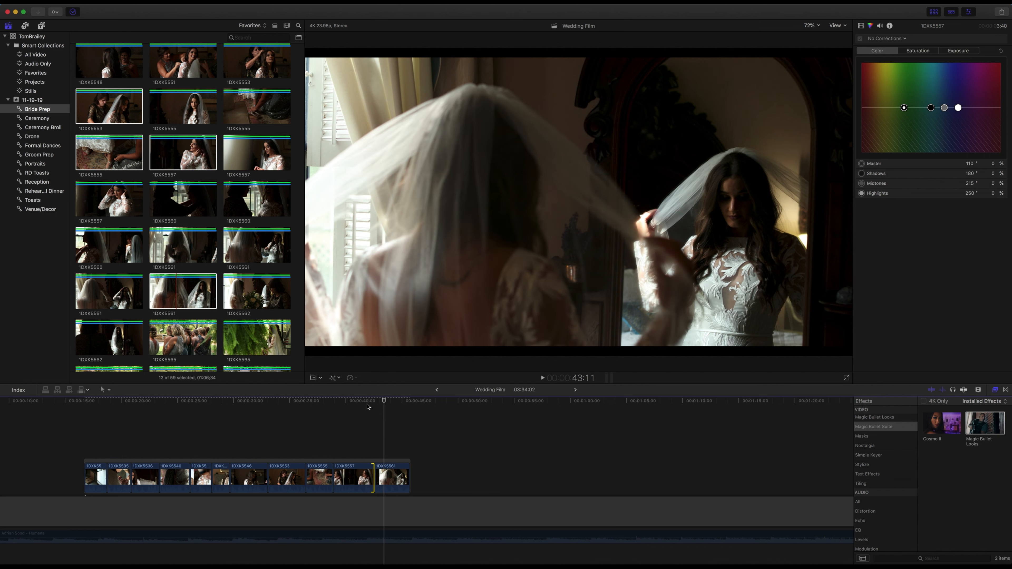
In the Groom Prep collection, select together both 1DXJ3642 clips and the shoe clip 1DXJ3643
left_click(47, 155)
left_click(85, 89)
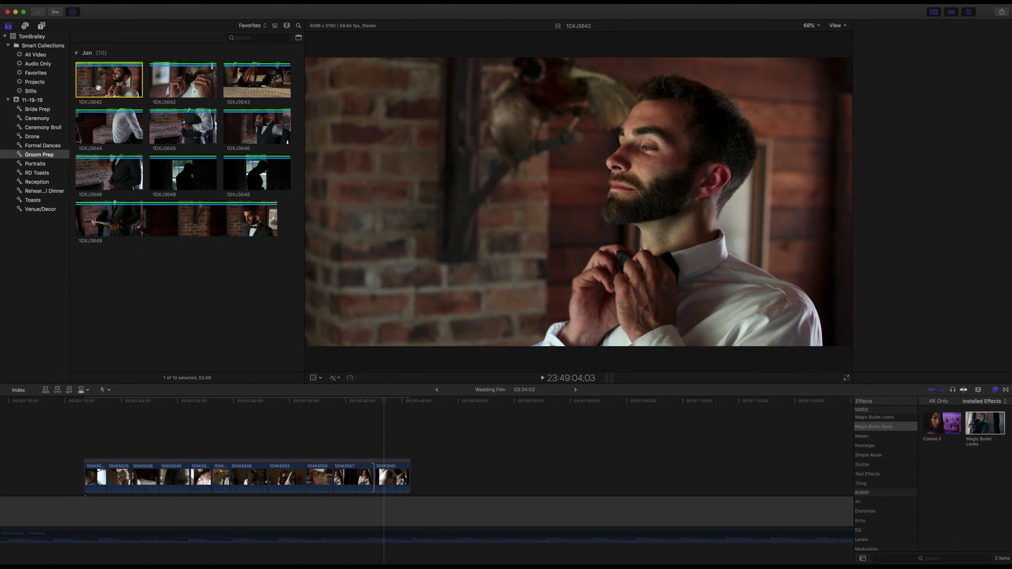
left_click(194, 90, "super")
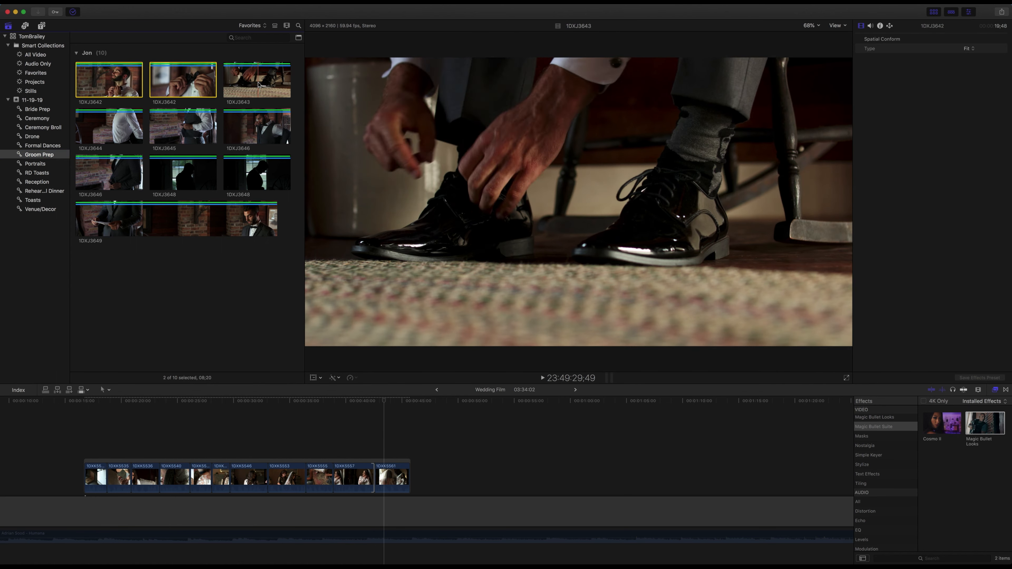
left_click(255, 82, "super")
left_click(168, 131, "super")
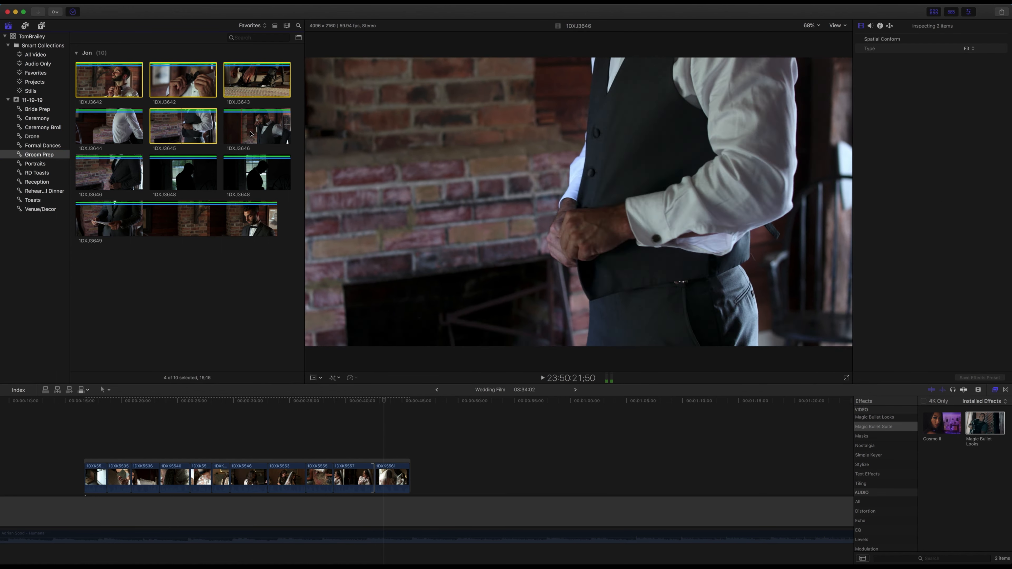
left_click(201, 130, "super")
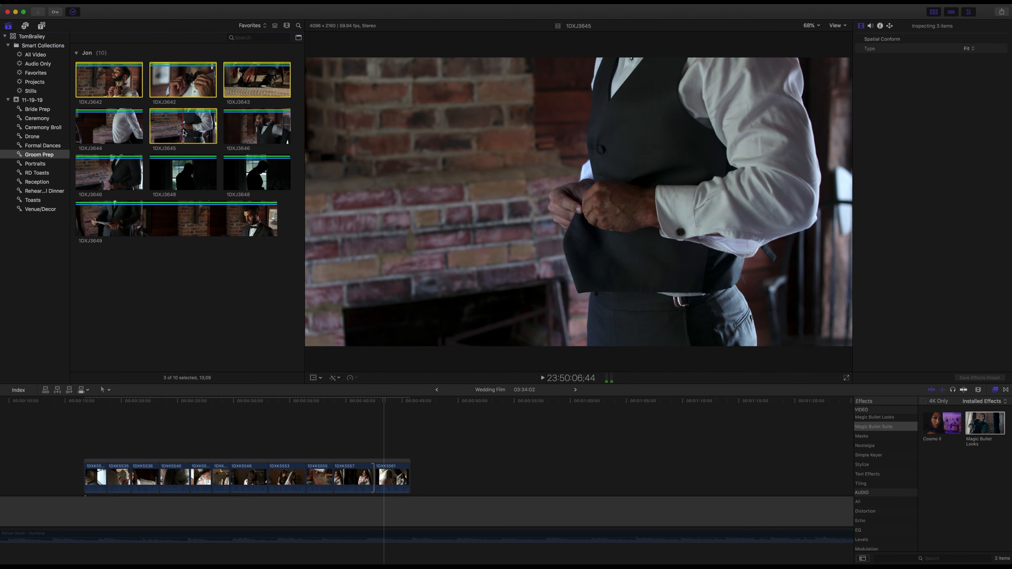
Add 1DXJ3644, the first 1DXJ3646 and the second 1DXJ3648 to the selection and place the clips in the timeline at about 47:04
left_click(116, 129, "super")
left_click(257, 126, "super")
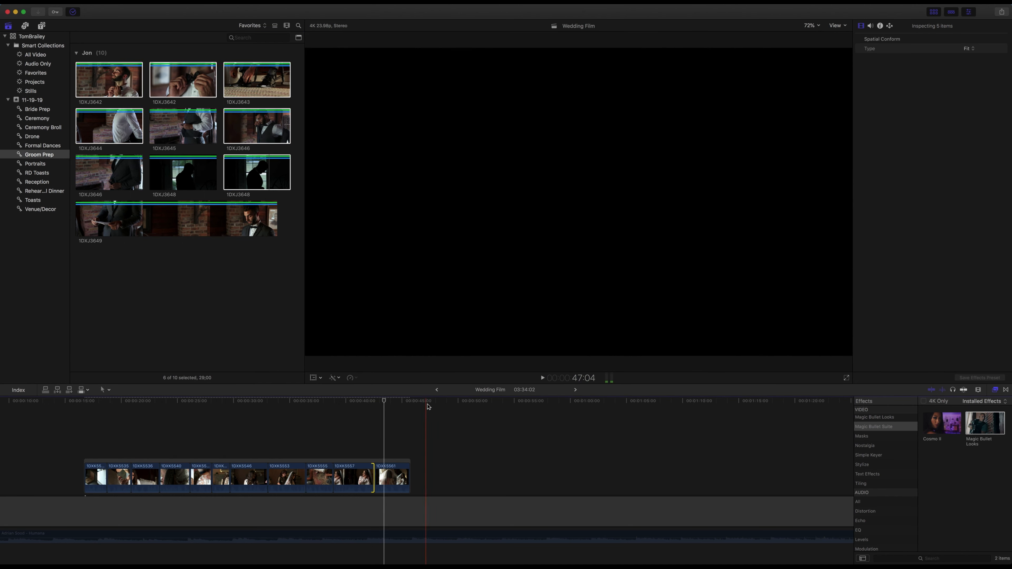
key("w")
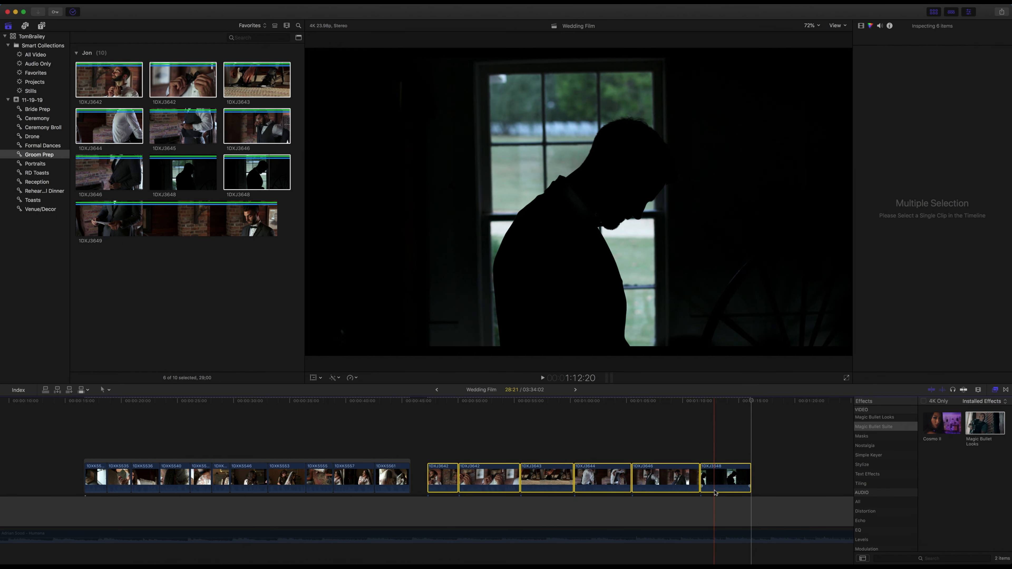
Group the six Groom Prep clips in the timeline into a connected storyline
left_click(429, 445)
left_click_drag(435, 447, 730, 480)
key("super+g")
Play the groom storyline and shorten the ends of both 1DXJ3642 clips, the second to about 2;25
left_click(427, 444)
key("space")
left_click_drag(455, 478, 441, 478)
left_click_drag(508, 478, 464, 479)
key("super+z")
key("space")
left_click(466, 450)
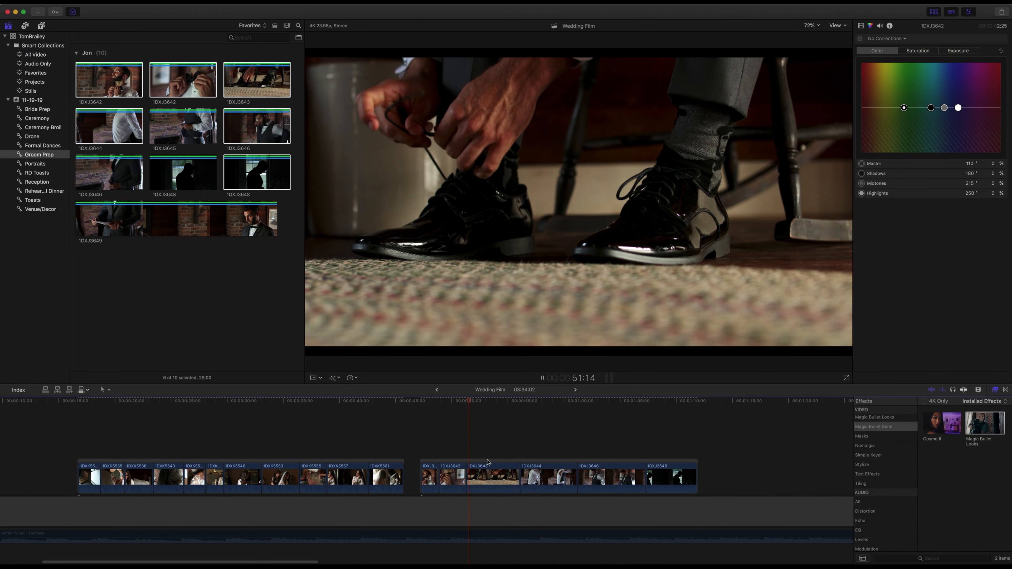
Shorten the ends of 1DXJ3643, 1DXJ3644 (about 2;30), 1DXJ3646 (about 3;15) and the closing silhouette clip 1DXJ3648
mouse_move(520, 478)
left_mouse_down()
mouse_move(490, 475)
mouse_move(519, 478)
left_mouse_up()
left_click(549, 477)
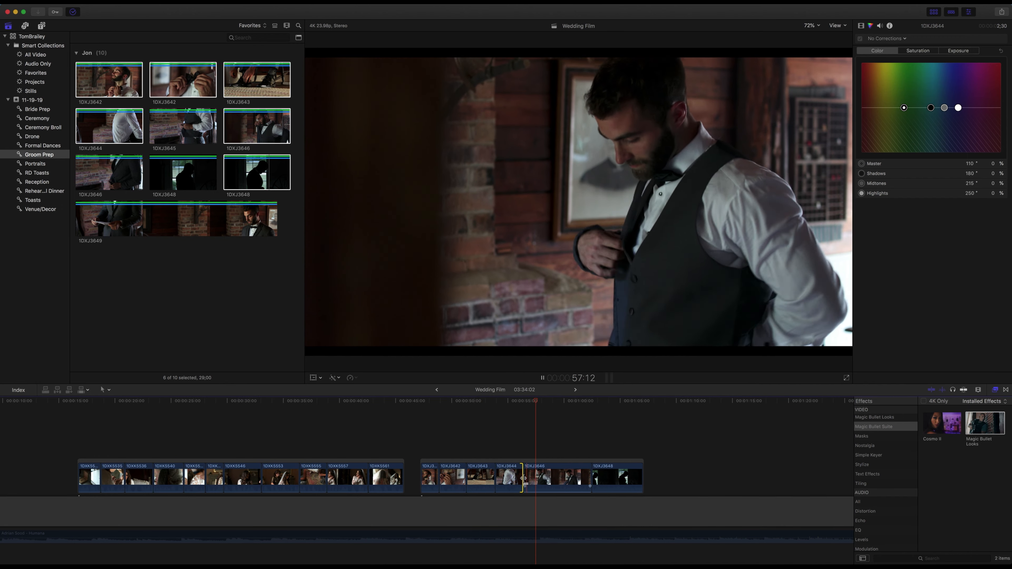
left_click_drag(525, 478, 564, 478)
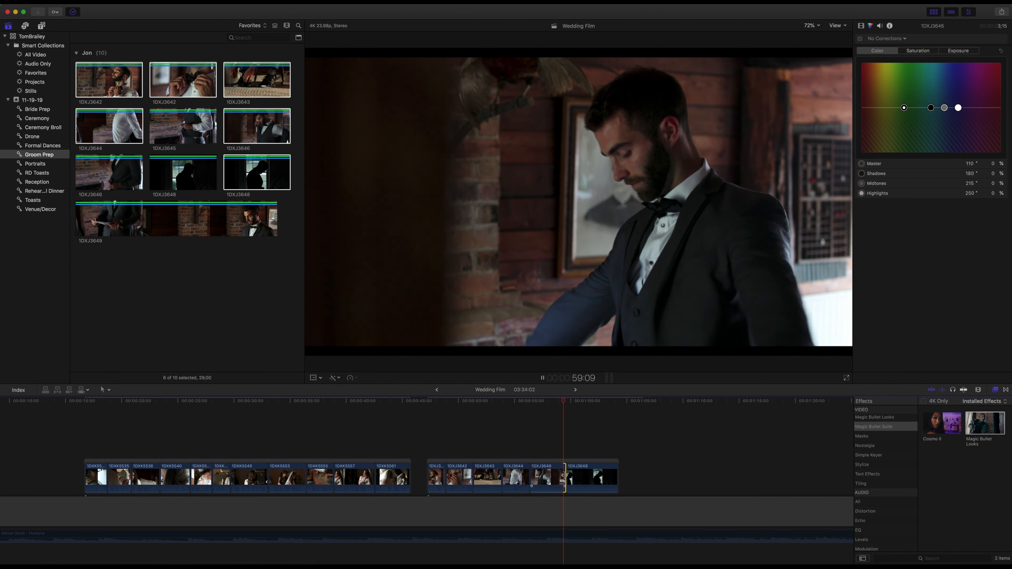
left_click_drag(615, 477, 594, 475)
left_click(434, 430)
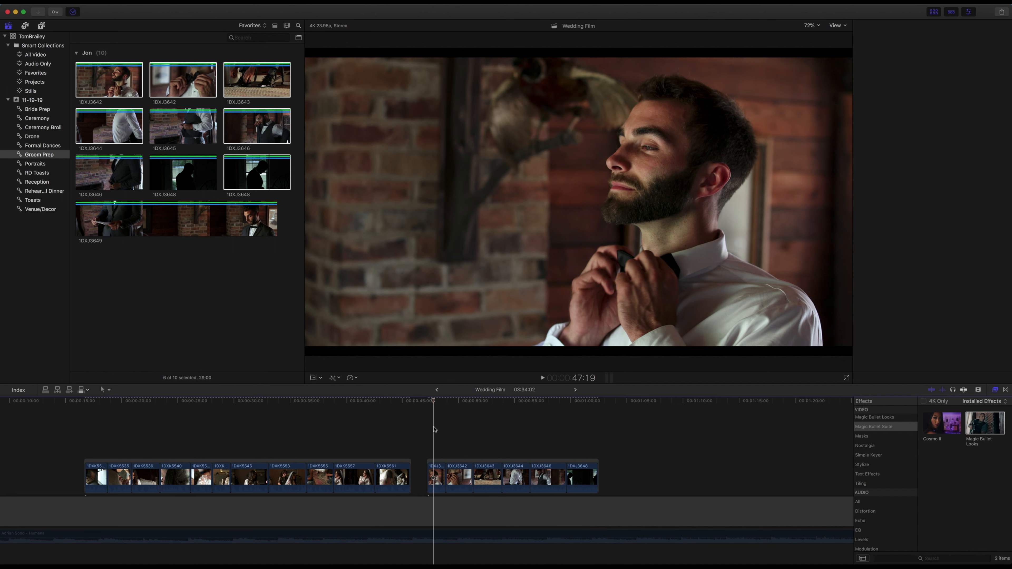
Attach the groom storyline to the end of the bride storyline and move both close to the start of the film
left_click(444, 462)
left_click_drag(446, 463, 426, 460)
left_click(203, 461, "super")
left_click_drag(204, 461, 50, 463)
scroll(124, 458, "left", 5)
Re-enable the music track, play the sequence with it and trim the end of 1DXK5555 to about 2;17
left_click(51, 536)
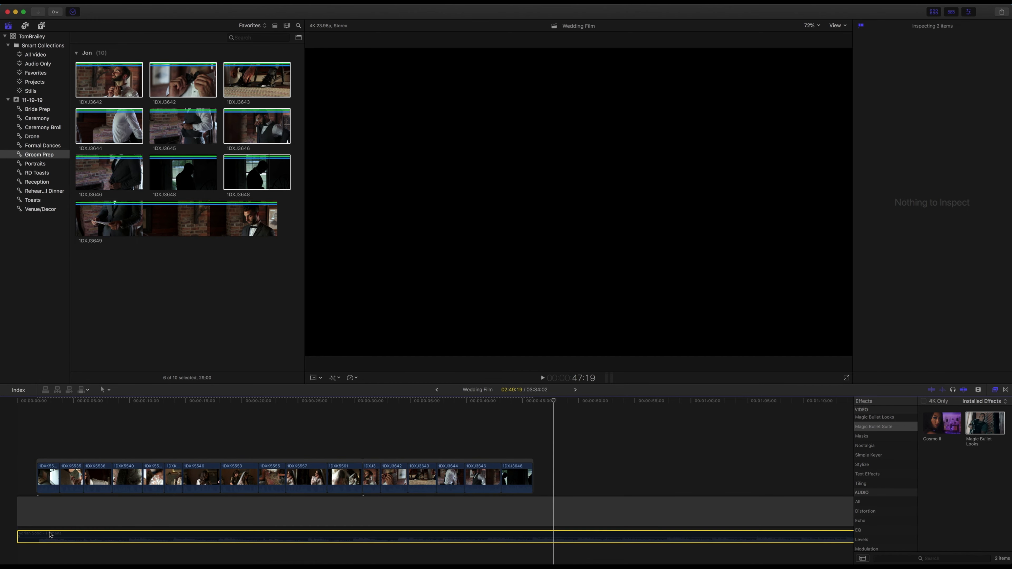
left_click(40, 445)
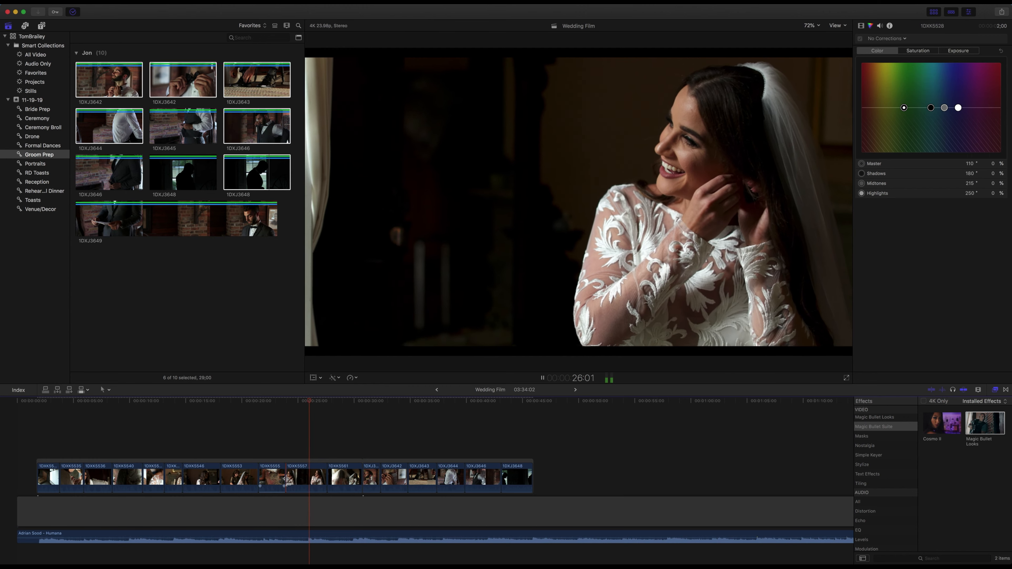
key("n")
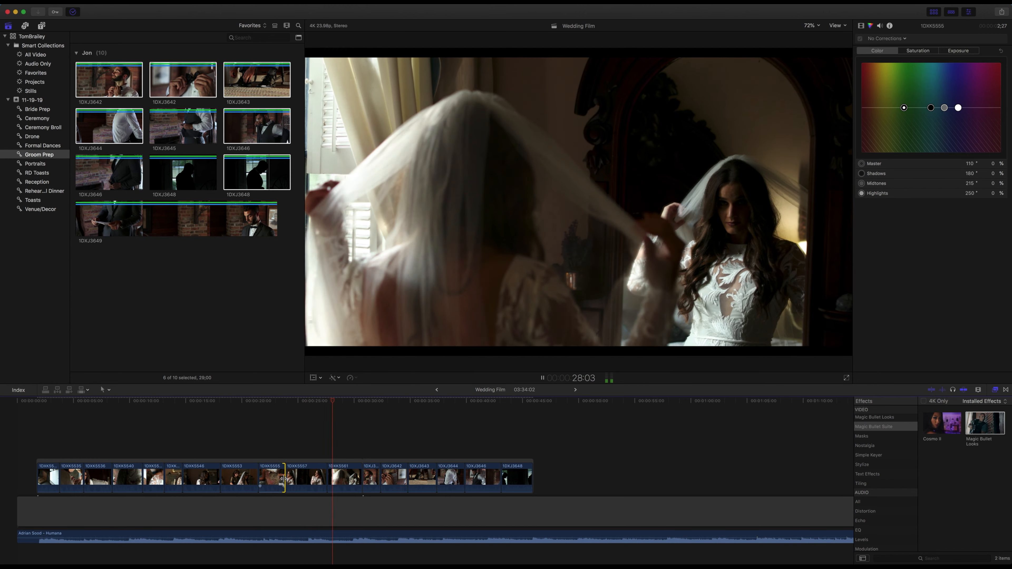
left_click_drag(282, 478, 281, 479)
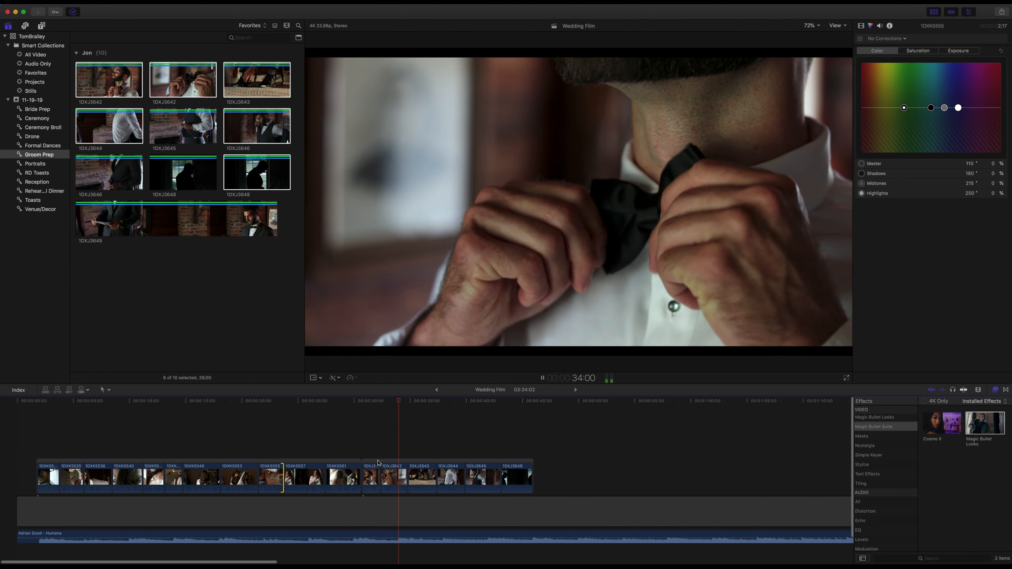
Trim the ends of the groom clips 1DXJ3643 to about 2;27 and 1DXJ3646 to about 3;07
left_click(434, 484)
left_click_drag(435, 480, 434, 478)
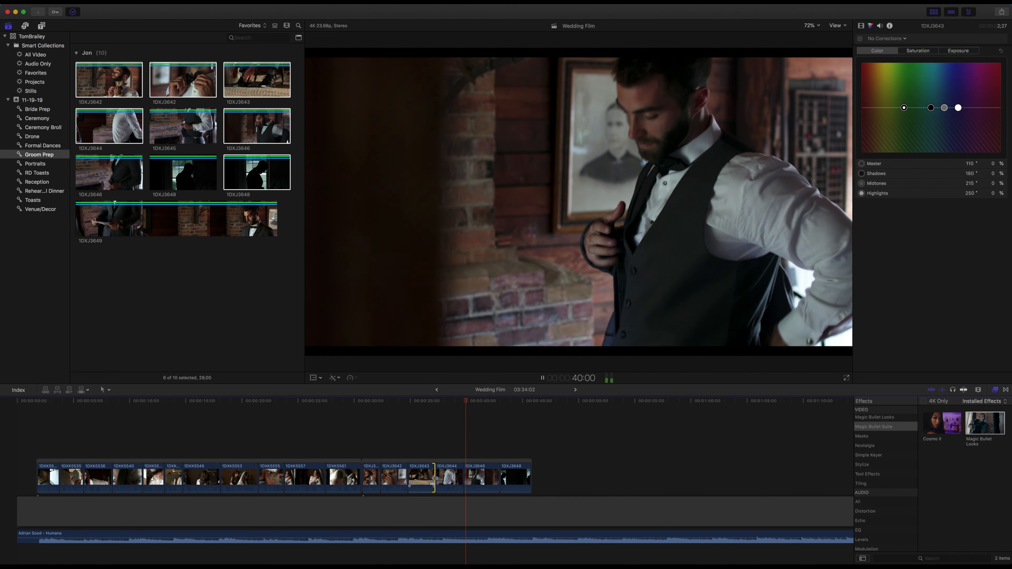
left_click_drag(499, 478, 498, 480)
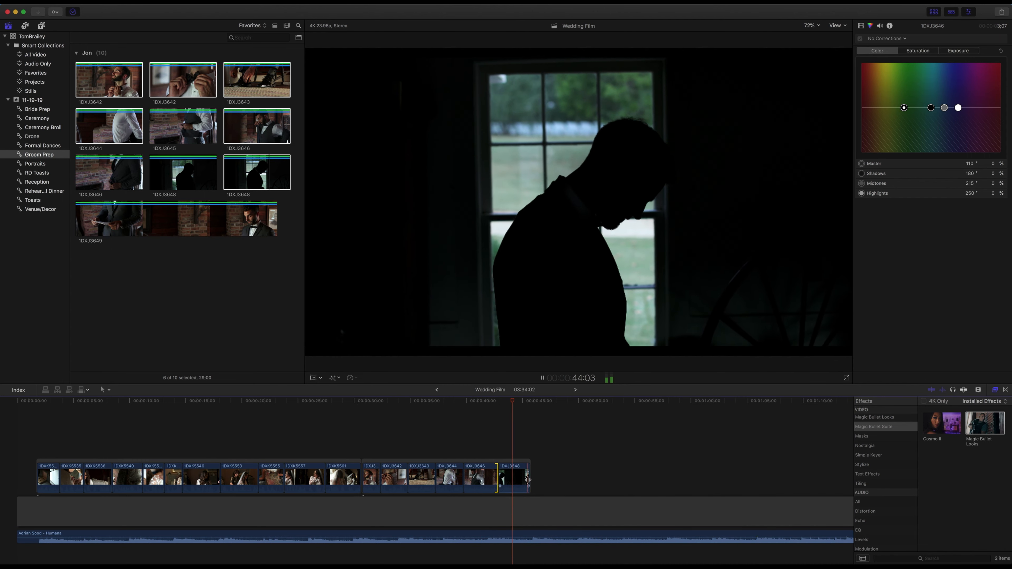
Append the Venue/Decor favorites 1DXJ3665 (third truck shot), 1DXJ3666 (first), 1DXJ3668, 1DXJ3687 and 1DXJ3688 (first) to the timeline after the groom storyline
key("super+minus")
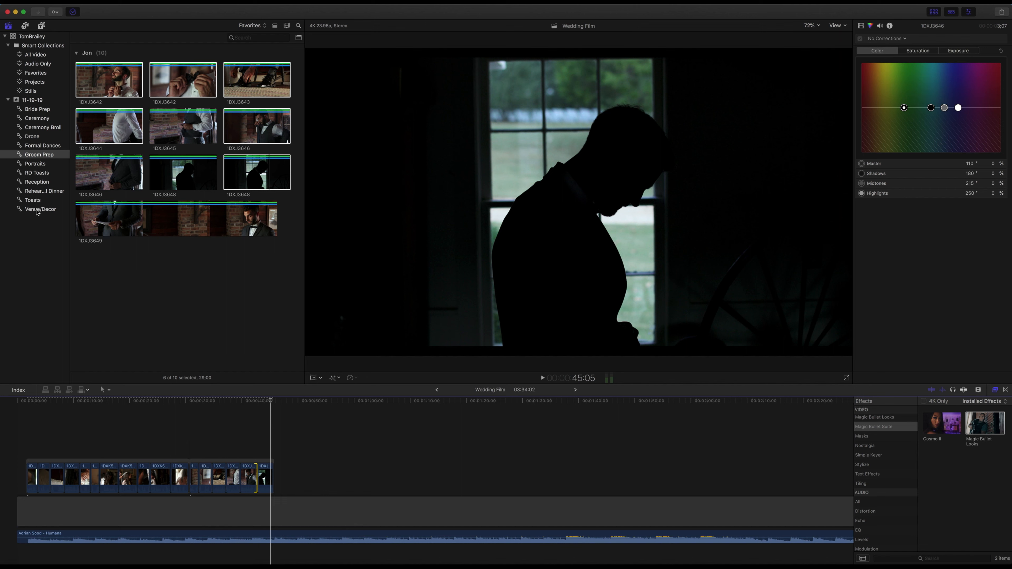
left_click(37, 210)
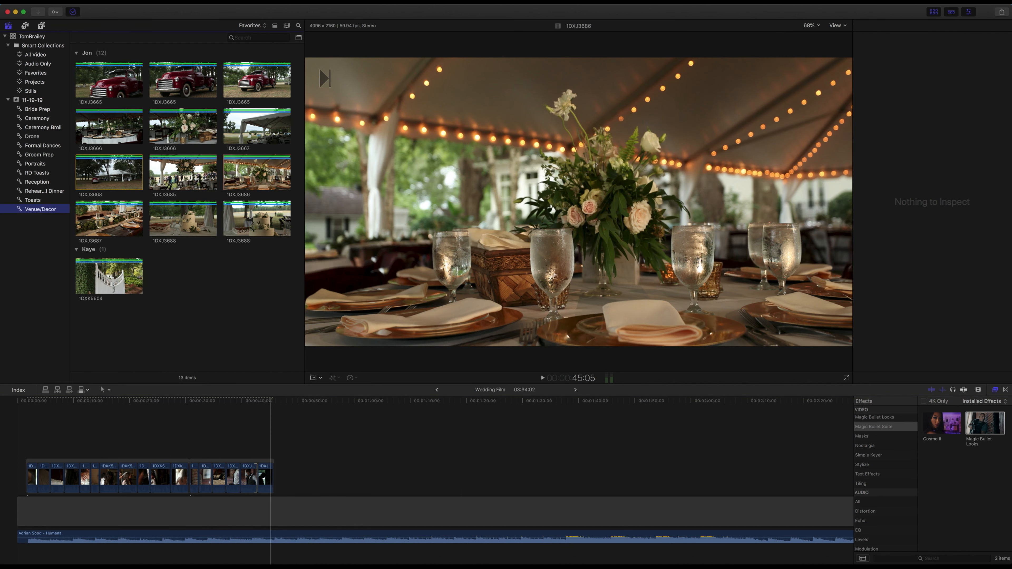
left_click(103, 93)
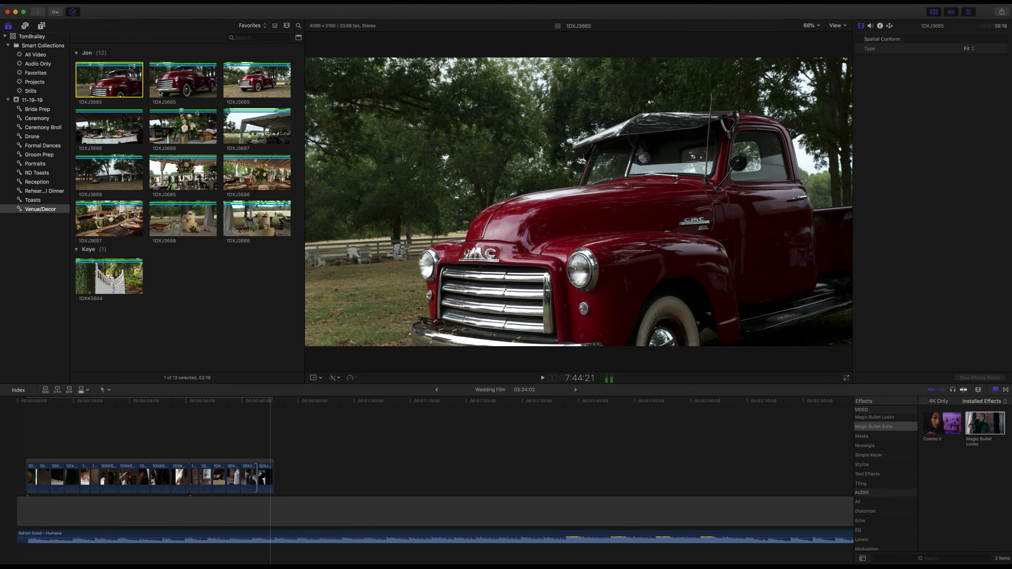
left_click(177, 94)
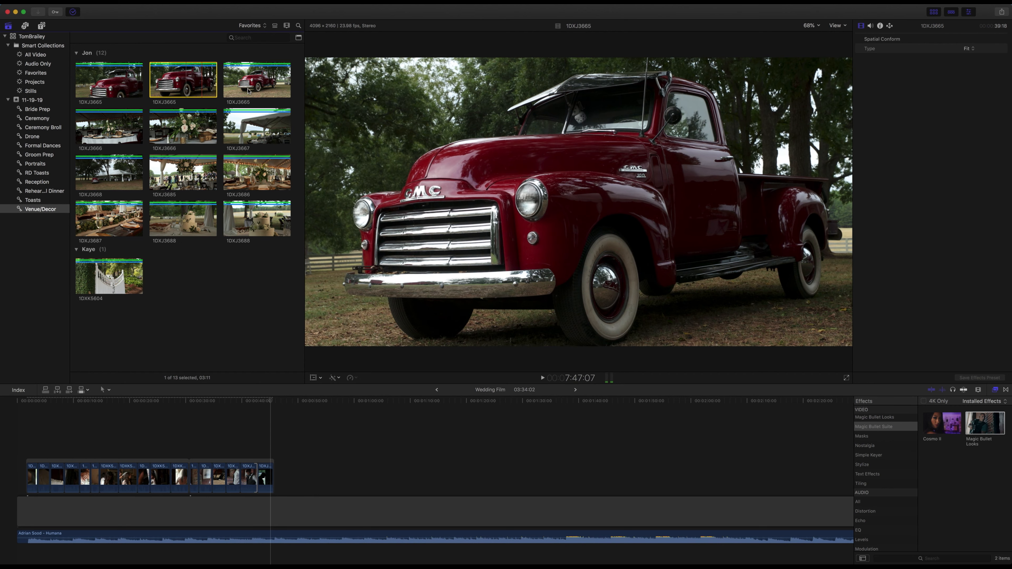
left_click(252, 91)
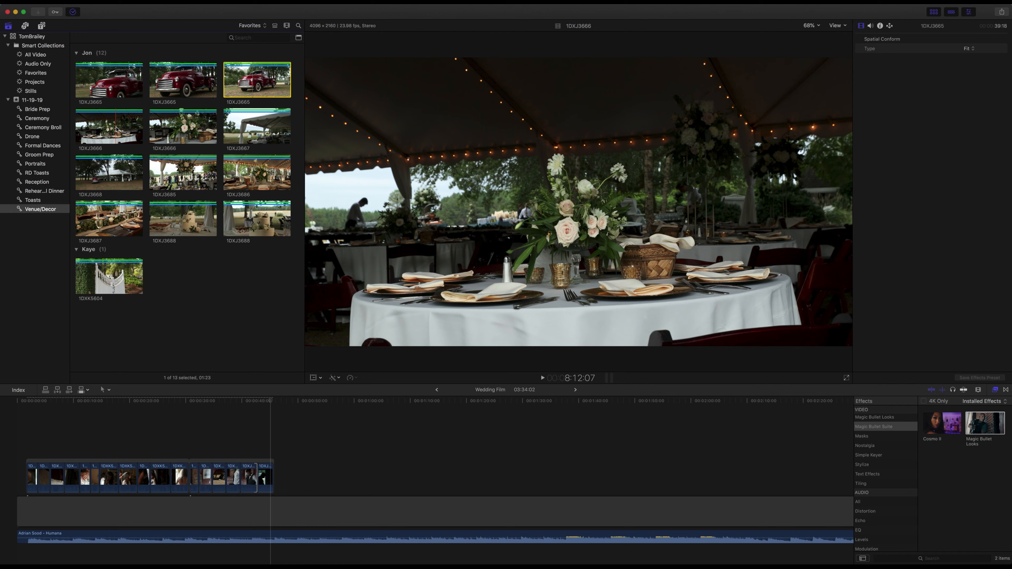
left_click(113, 131, "super")
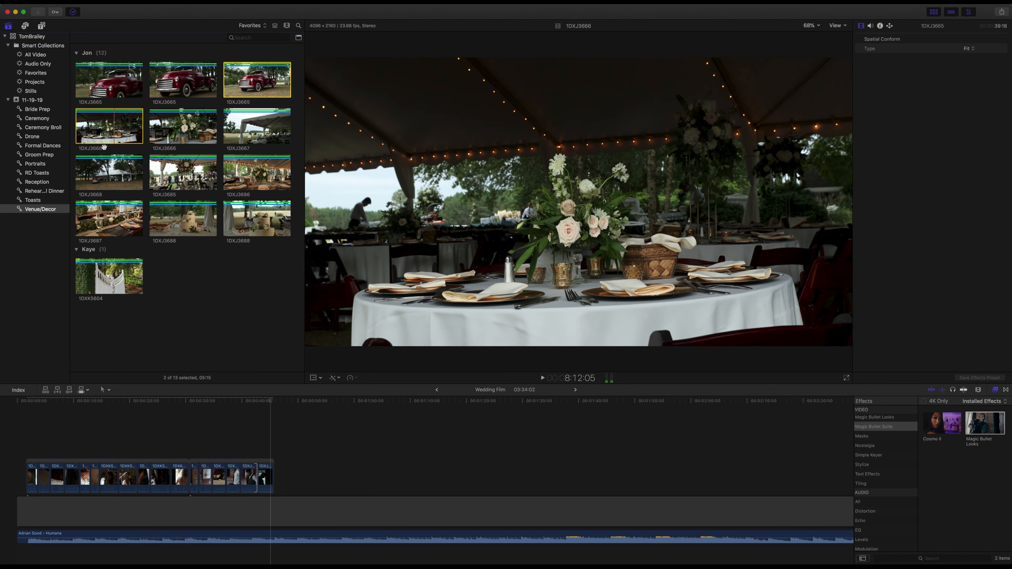
left_click(111, 174, "super")
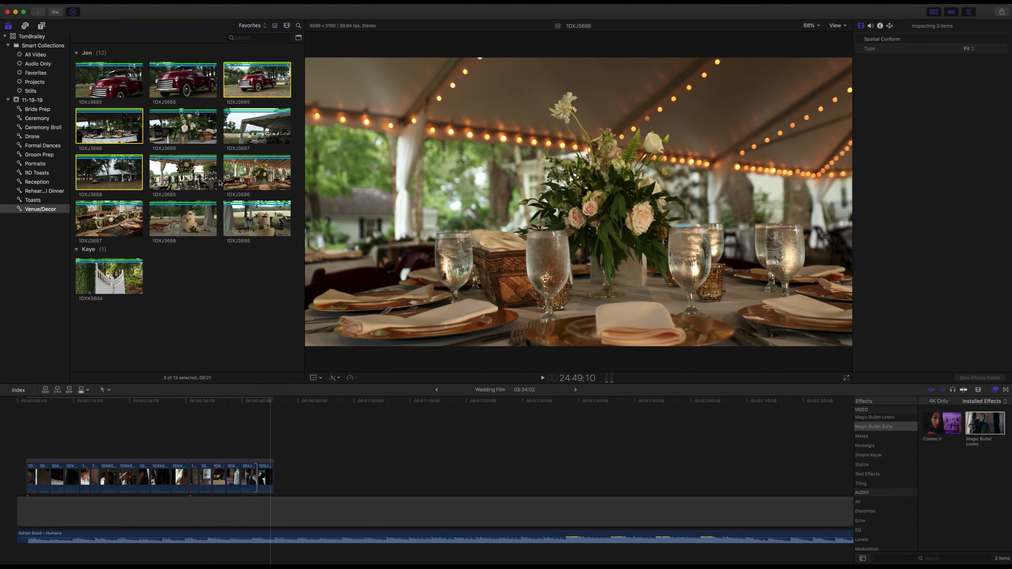
left_click(117, 217, "super")
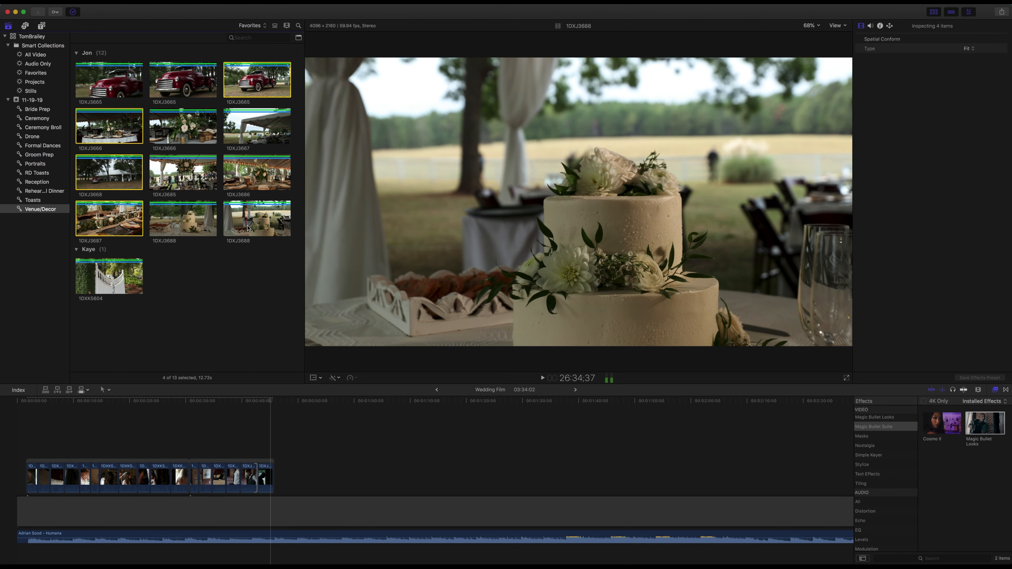
left_click(186, 223, "super")
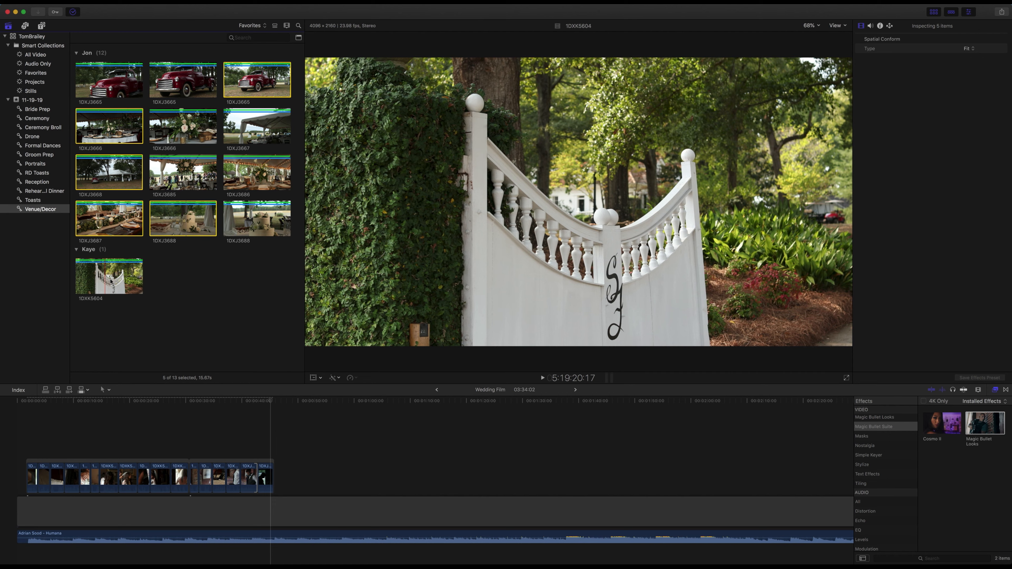
key("e")
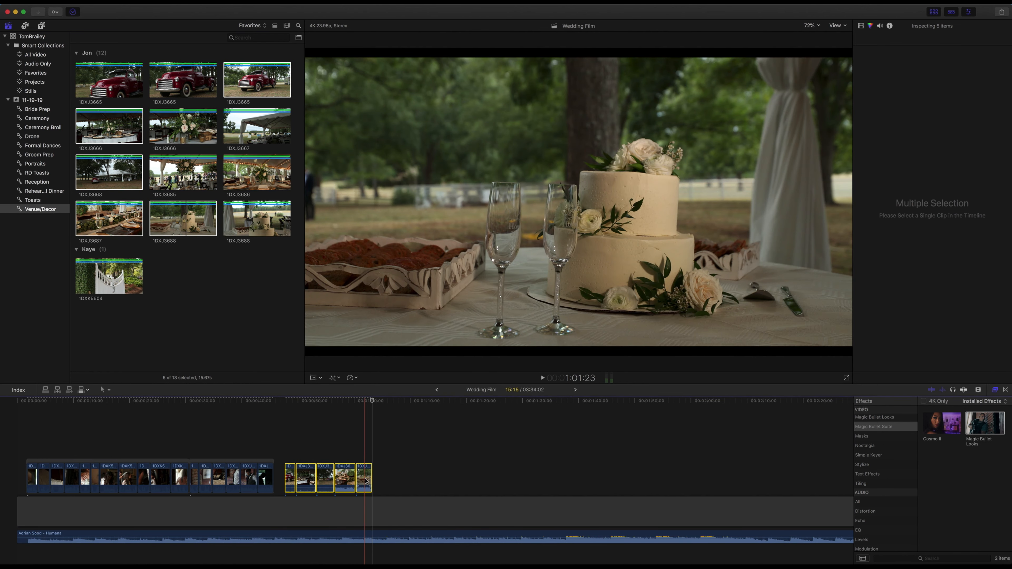
Paste the copied attributes onto the five venue clips and group them into one storyline
key("super+shift+v")
key("Return")
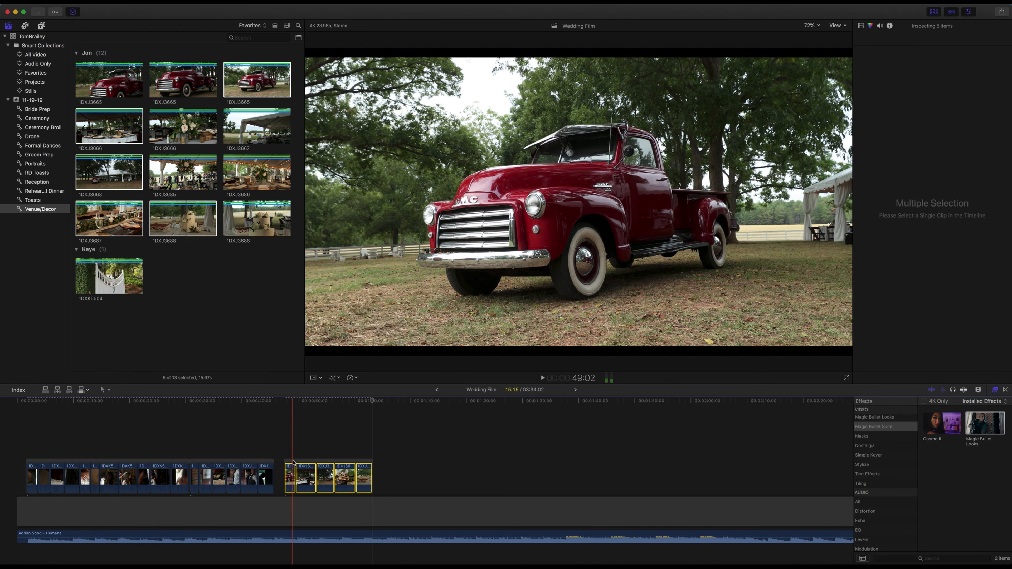
key("super+g")
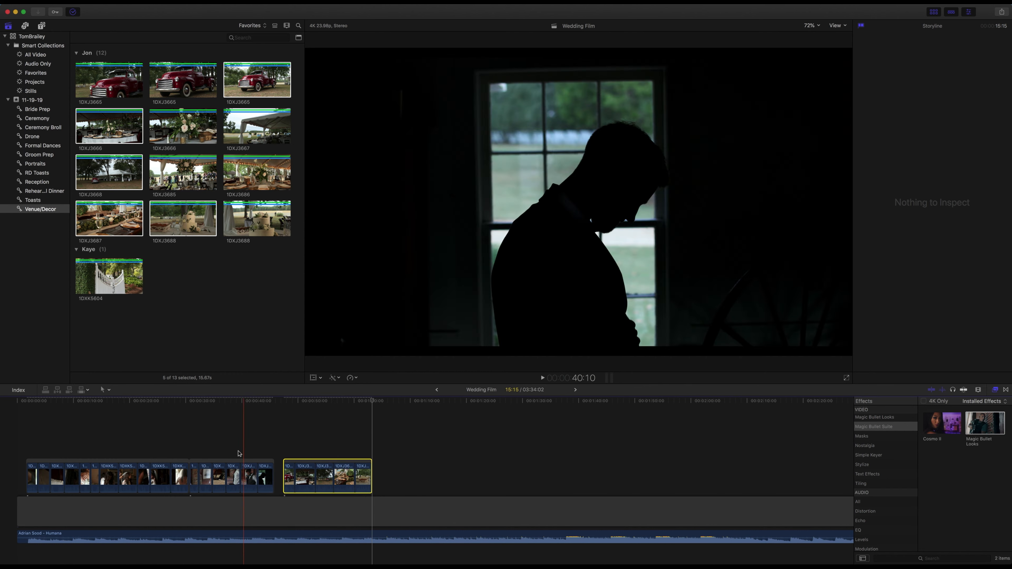
Enable snapping and attach the venue storyline to the end of the groom storyline
left_click_drag(224, 462, 222, 461)
key("n")
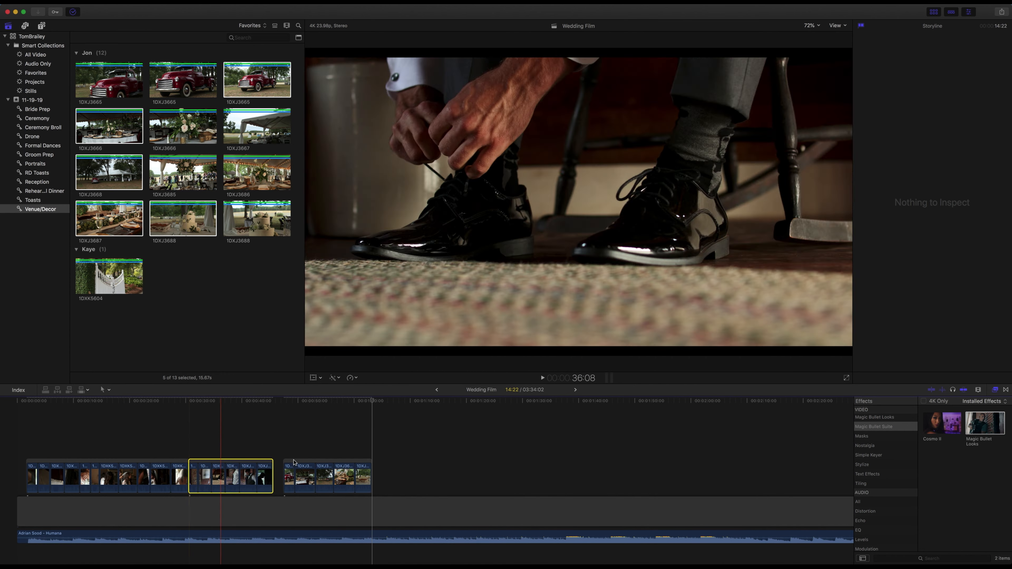
left_click_drag(304, 462, 295, 463)
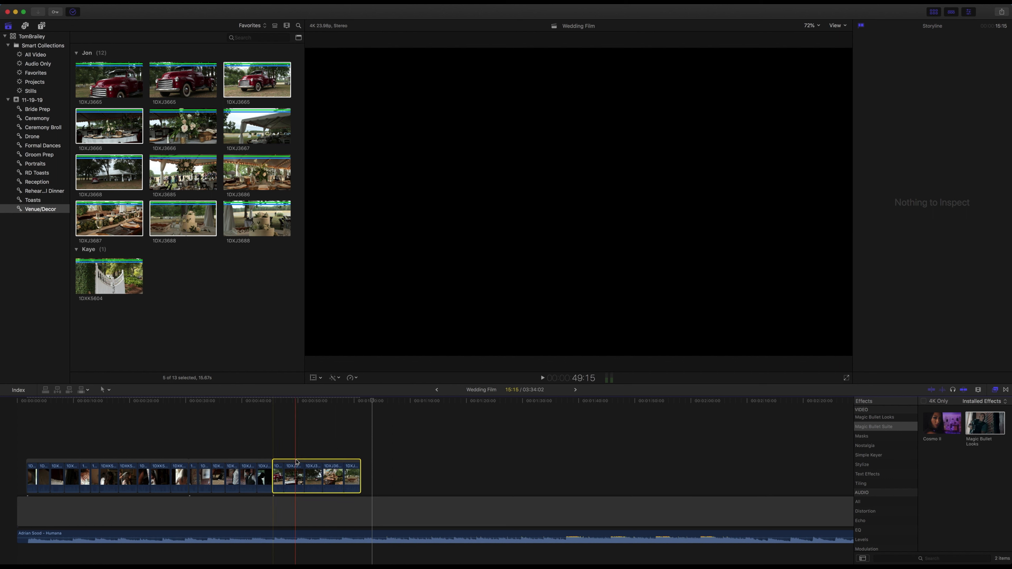
Listen to the later part of the music, trim the track's beginning to leave about 1:43;23, and move it to the film's start
key("super+minus")
key("super+minus")
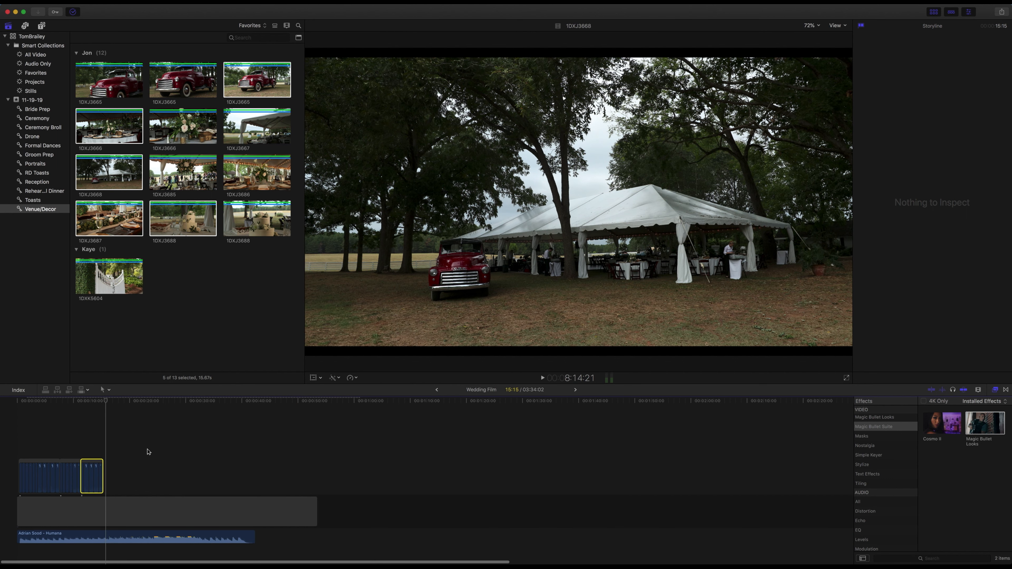
left_click(147, 452)
key("space")
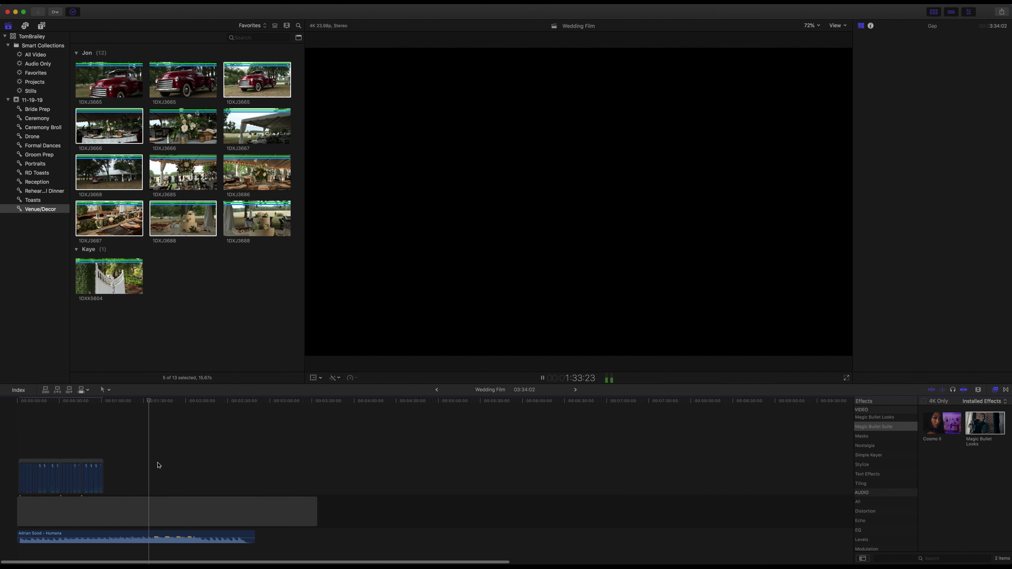
key("space")
left_click_drag(19, 533, 103, 533)
key("space")
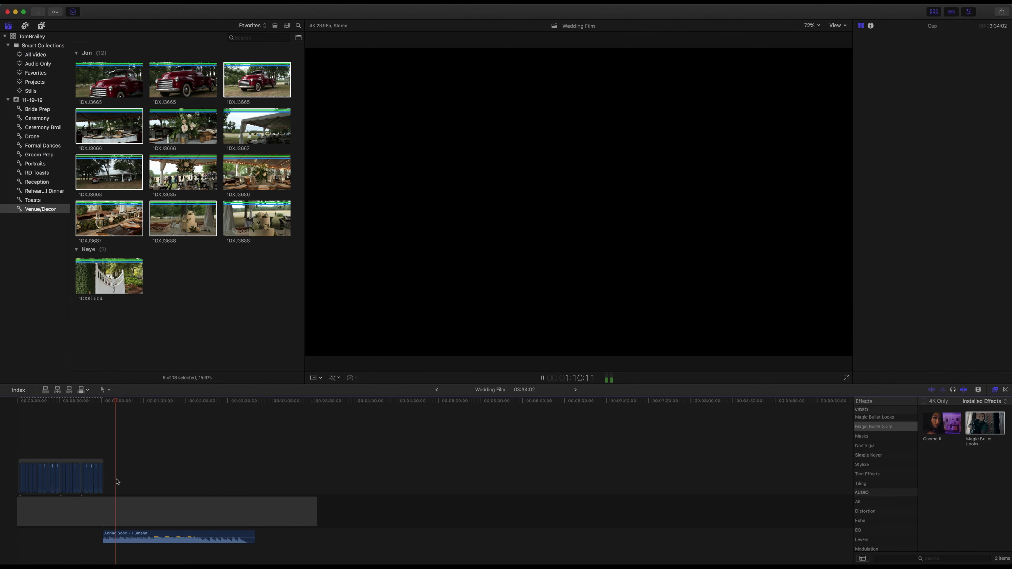
left_click(107, 453)
left_click(104, 534)
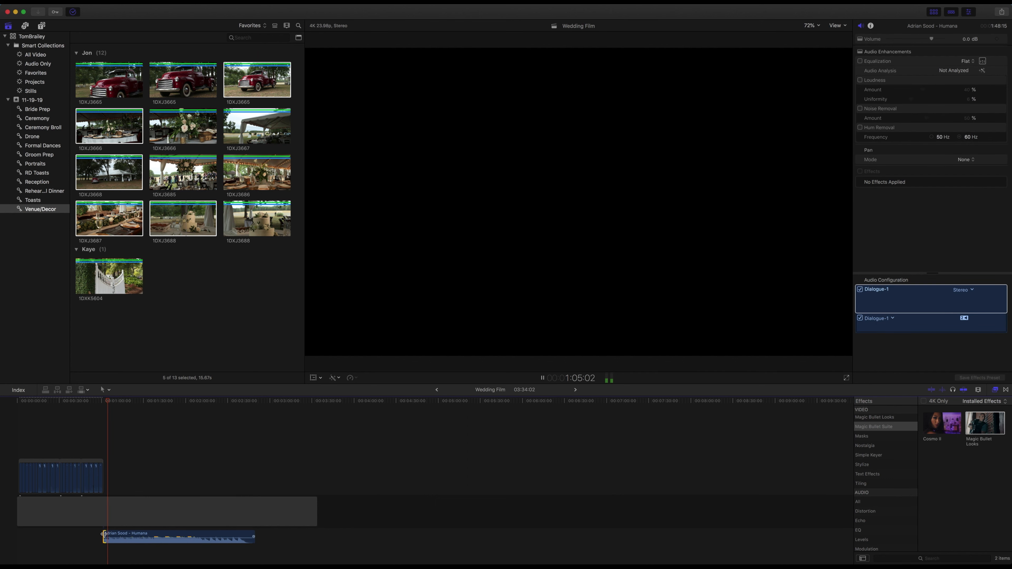
left_click_drag(105, 534, 30, 537)
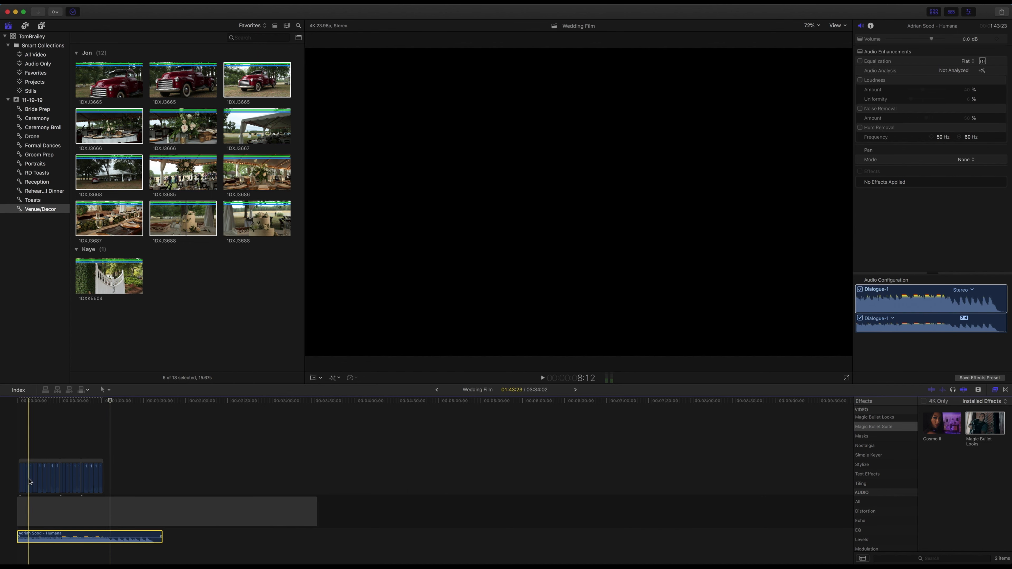
Move the bride storyline to the very start of the film and attach the groom and venue storylines behind it
left_click(22, 447)
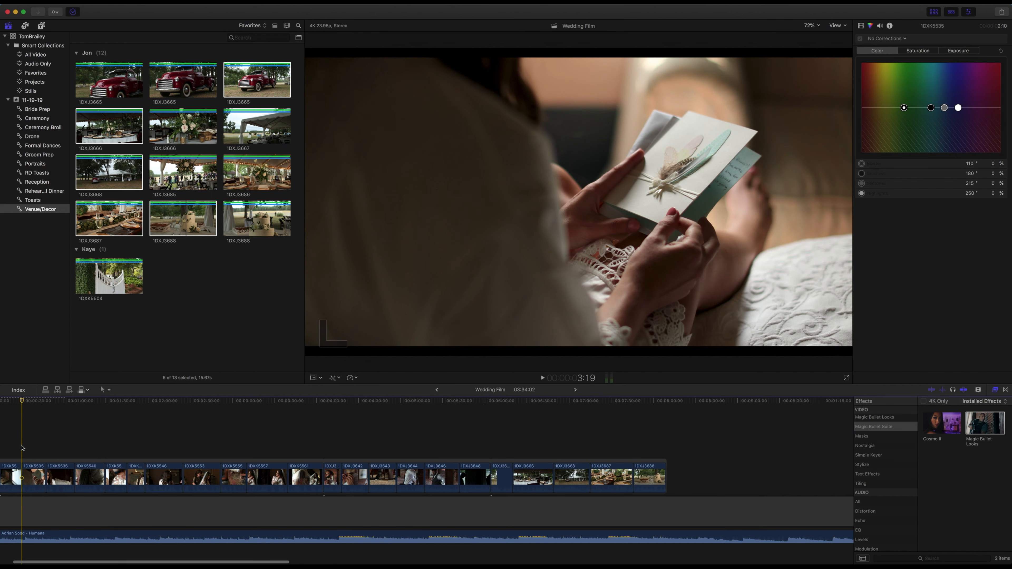
left_click_drag(55, 461, 33, 460)
left_click_drag(375, 448, 585, 469)
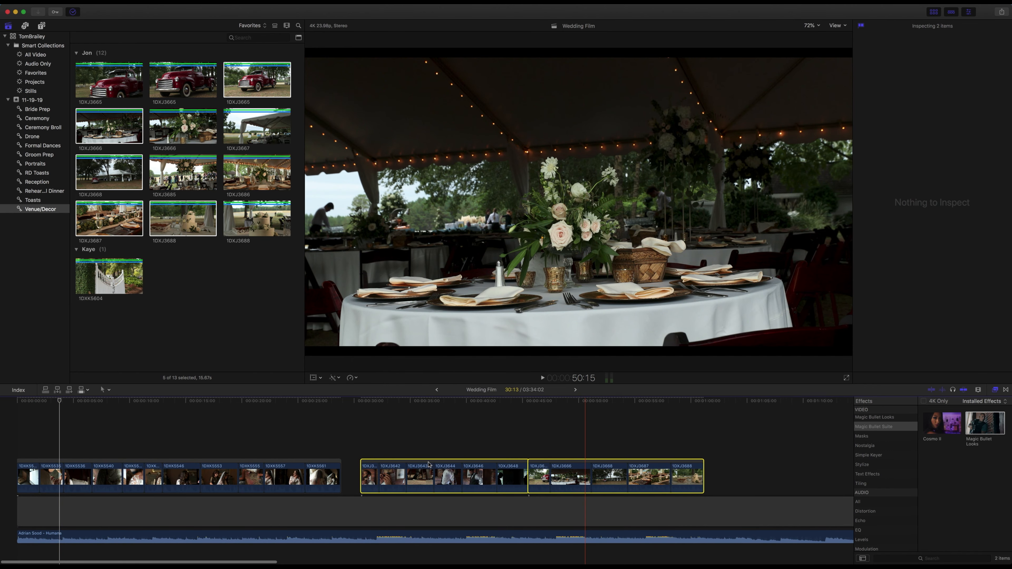
left_click_drag(422, 464, 402, 464)
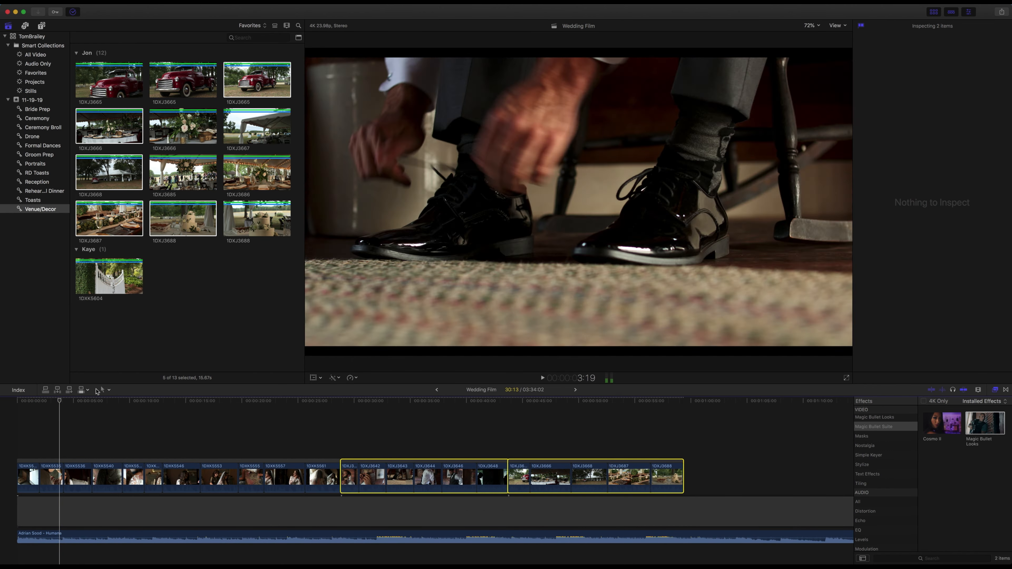
Play the bride storyline with the music and shorten its clips from 1DXK5536 onward, to about 24;02 for the whole storyline
left_click(29, 424)
key("space")
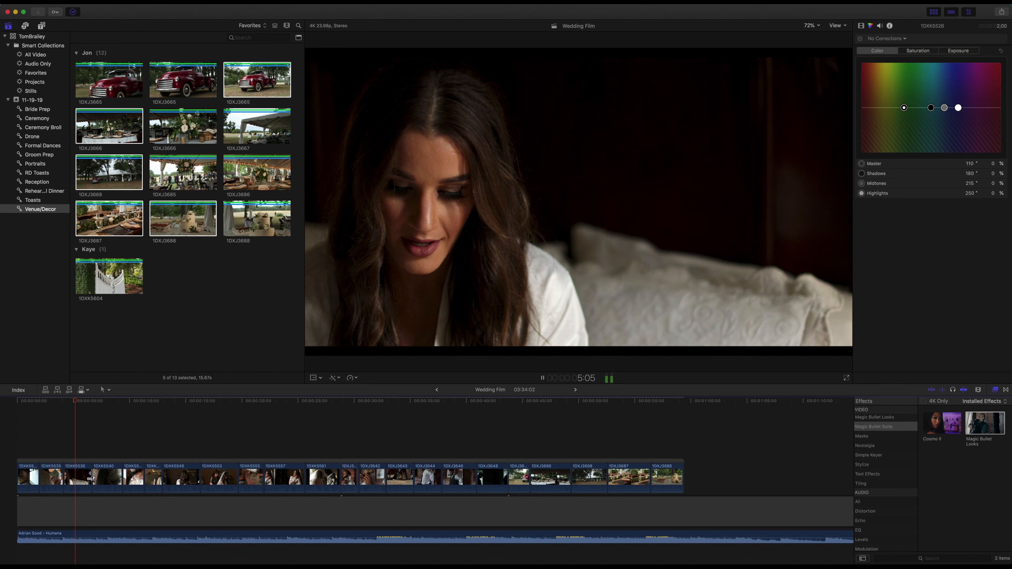
left_click_drag(92, 477, 109, 478)
left_click(114, 477)
mouse_move(186, 479)
left_mouse_down()
mouse_move(209, 478)
mouse_move(176, 479)
mouse_move(202, 478)
left_mouse_up()
left_click_drag(273, 478, 226, 478)
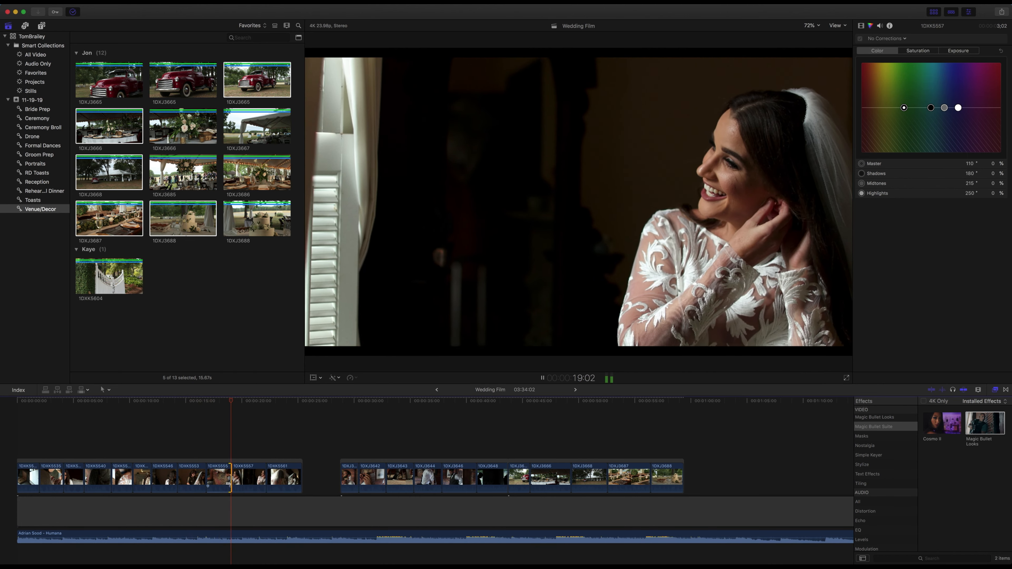
left_click_drag(263, 478, 286, 479)
Stop playback and move the groom and venue storylines together against the end of the shortened bride storyline
key("space")
left_click_drag(360, 456, 555, 481)
left_click_drag(378, 463, 338, 463)
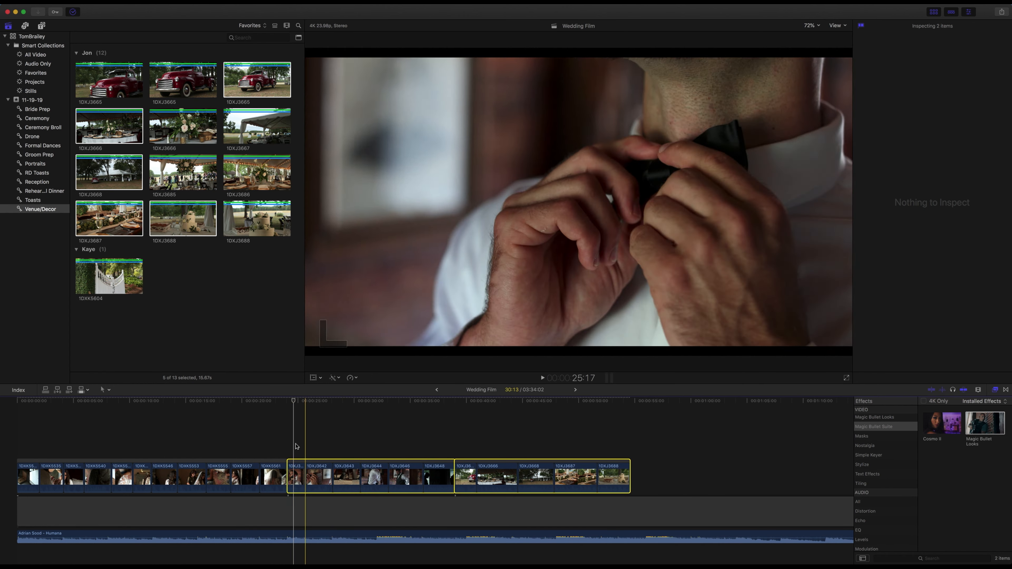
Play the groom storyline and trim the second 1DXJ3642 clip to about 1;50 and 1DXJ3643 to about 2;02
left_click(295, 447)
left_click(308, 465)
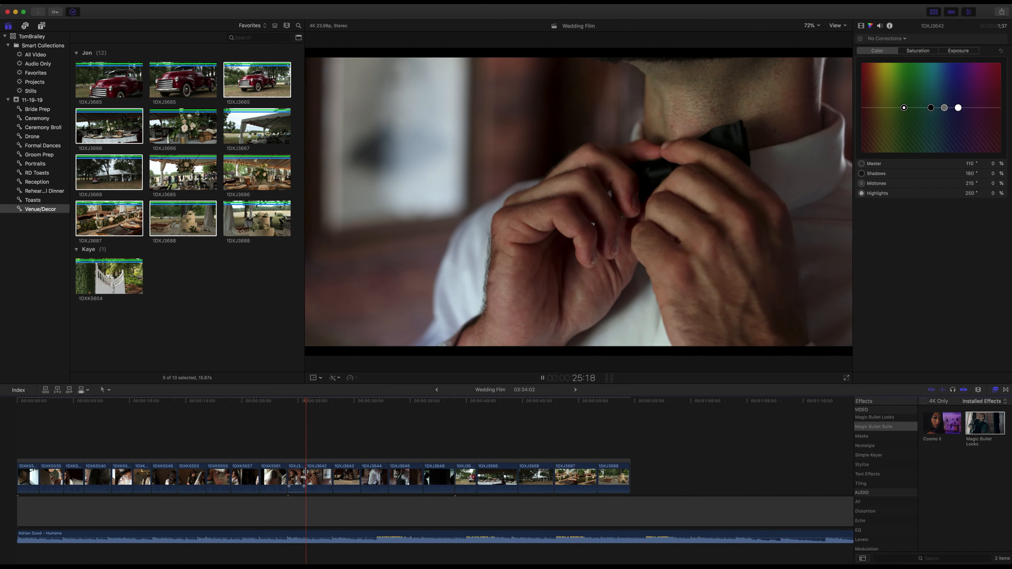
left_click_drag(331, 481, 346, 481)
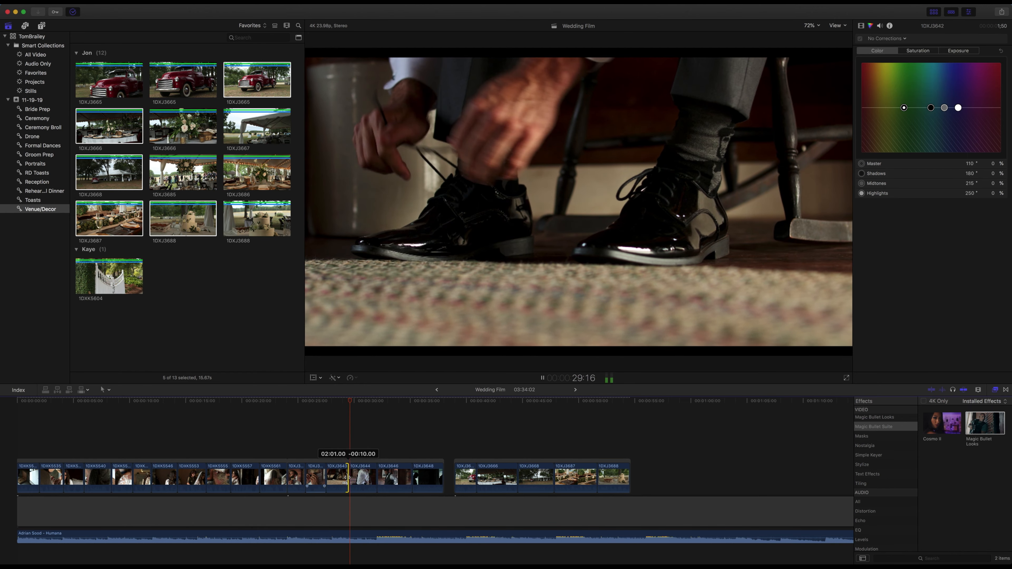
Slip the footage inside the groom clip 1DXJ3644 with the Trim tool and play the new section
left_click(375, 479)
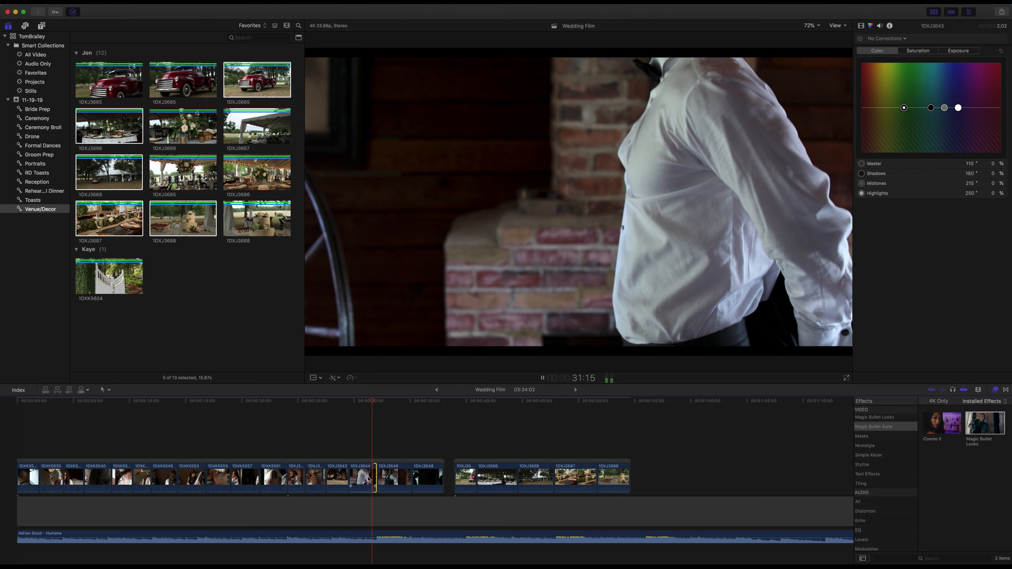
key("space")
key("t")
left_click_drag(364, 480, 351, 480)
key("space")
left_click(362, 416)
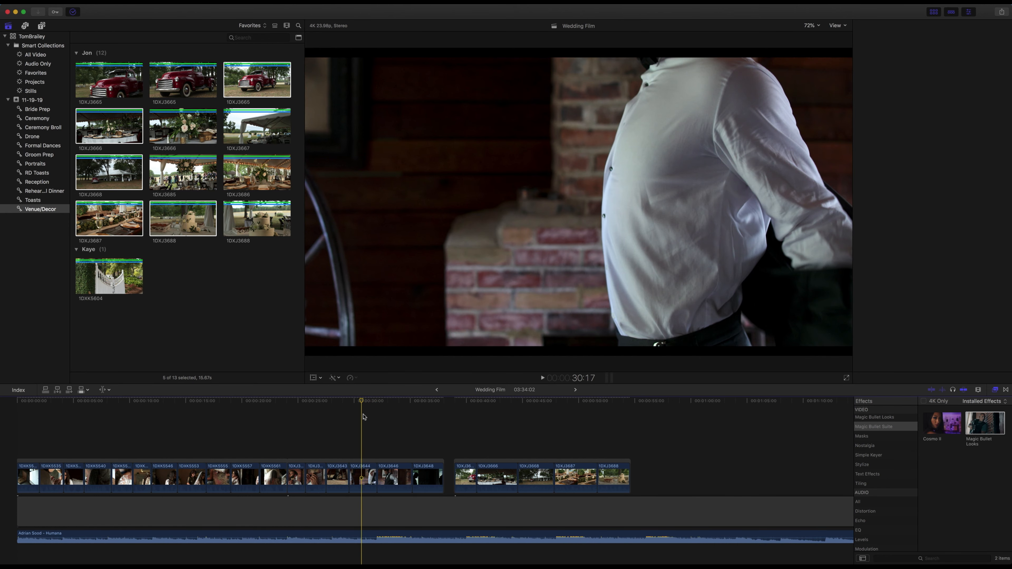
key("a")
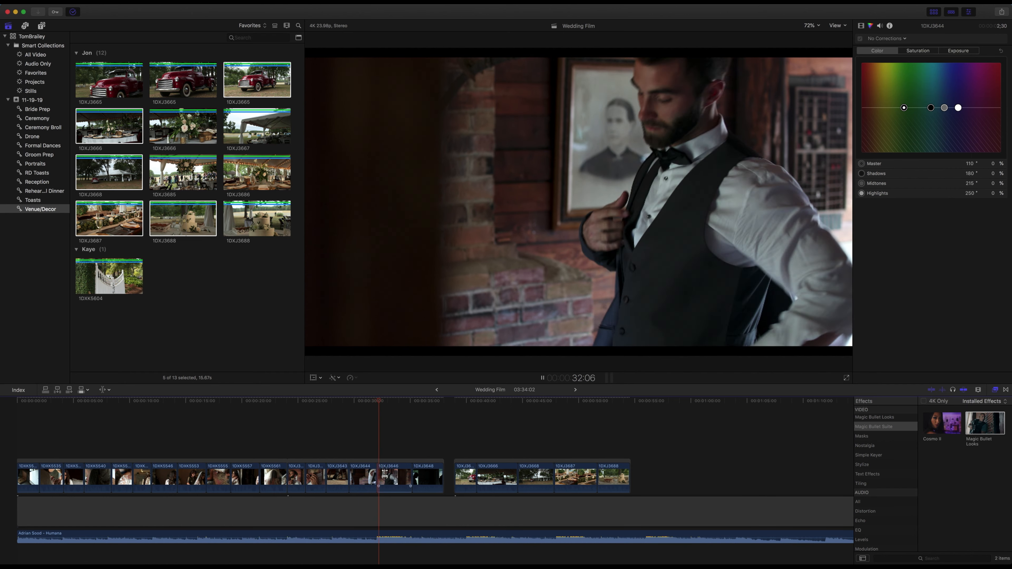
Shorten the end of the silhouette clip 1DXJ3648 and attach the venue storyline directly behind it
left_click_drag(408, 476, 439, 462)
key("space")
left_click(423, 441)
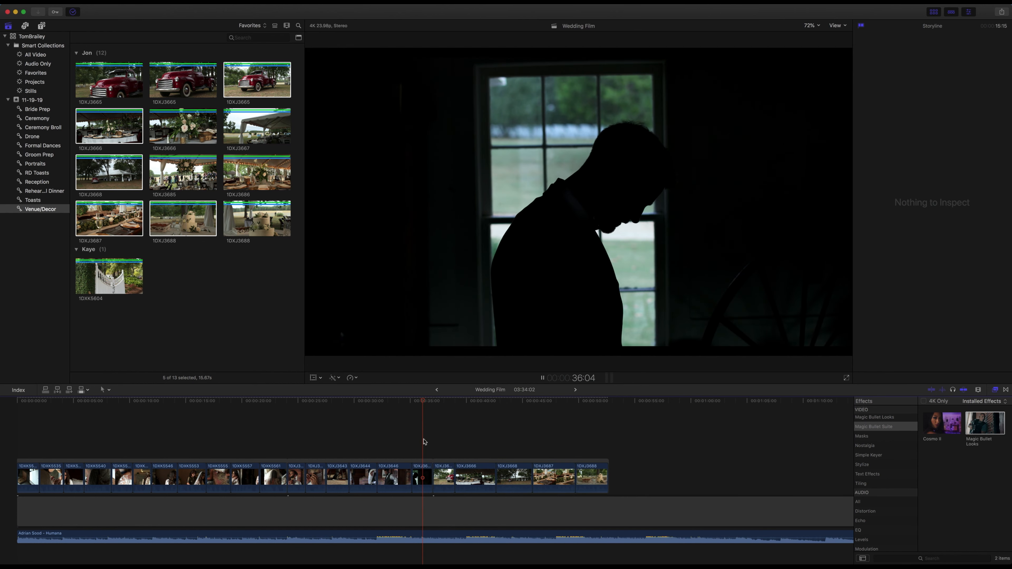
Move the tent exterior clip 1DXJ3668 to the front of the venue storyline and play the transition into it
left_click_drag(454, 482, 439, 477)
key("space")
left_click(440, 449)
key("space")
Trim the ends of the venue clips 1DXJ3668 to about 2;18, 1DXJ3687 to about 3;05, and also 1DXJ3666 and the closing 1DXJ3688
left_click(467, 481)
left_click_drag(465, 485, 459, 485)
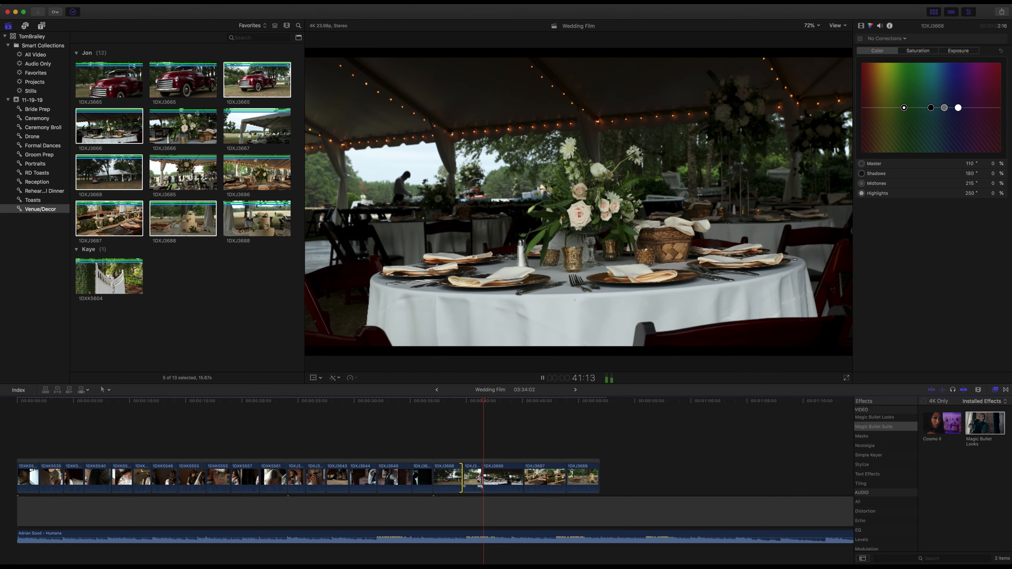
left_click_drag(484, 481, 572, 477)
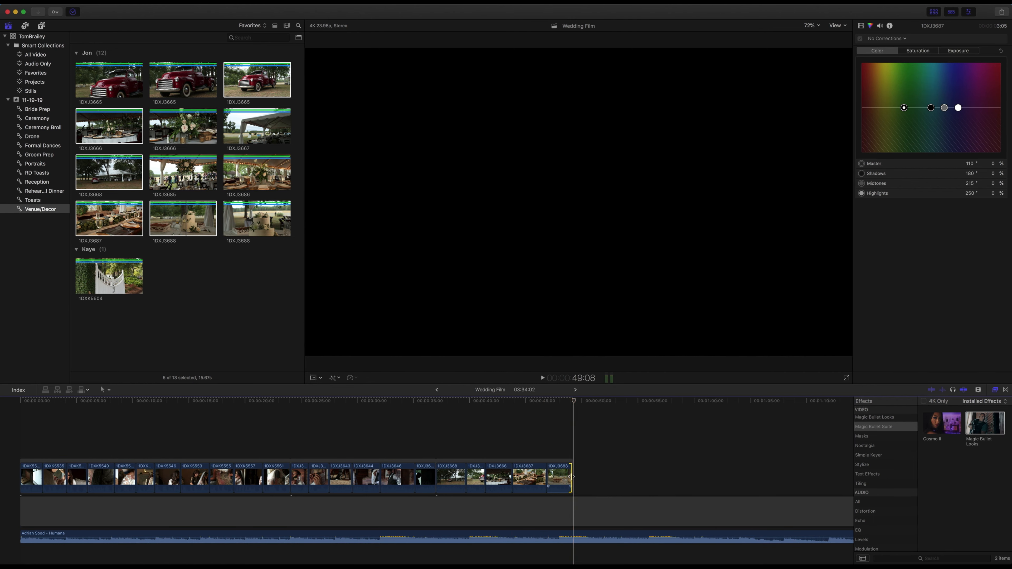
Move the whole bride storyline above the groom storyline and return it to the start of the film
left_click(36, 476)
left_click(267, 462, "shift")
left_click_drag(267, 462, 398, 423)
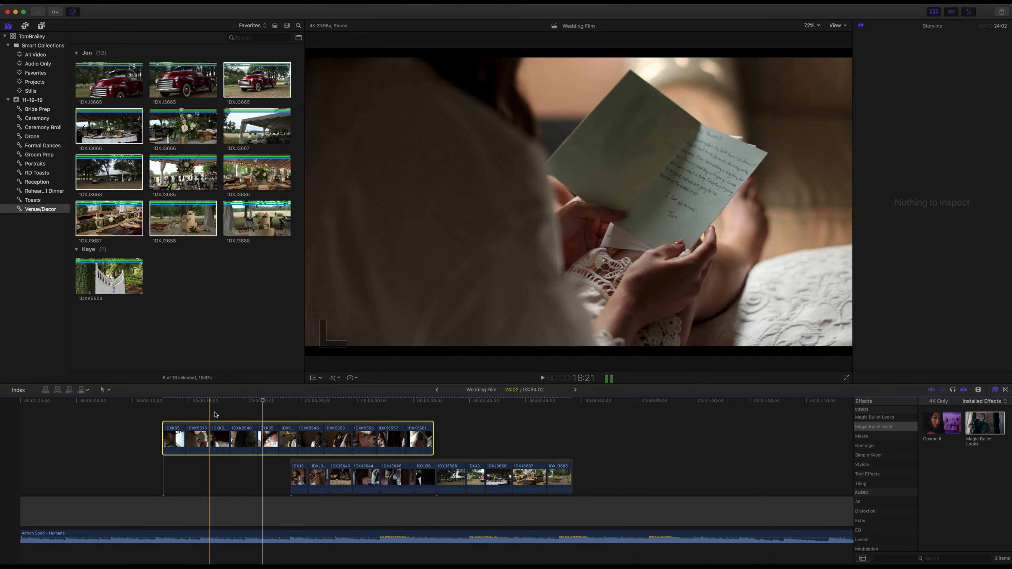
left_click_drag(303, 428, 161, 468)
Browse the Bride Prep favorites, then skim from the bride storyline into the groom storyline and select the groom storyline
left_click(38, 108)
scroll(116, 126, "up", 2)
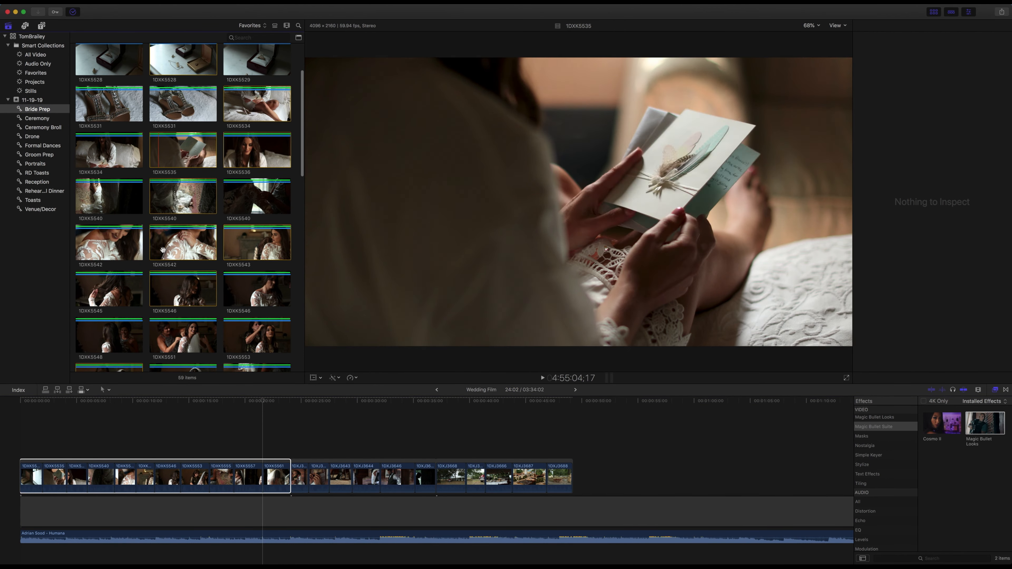
scroll(183, 152, "down", 4)
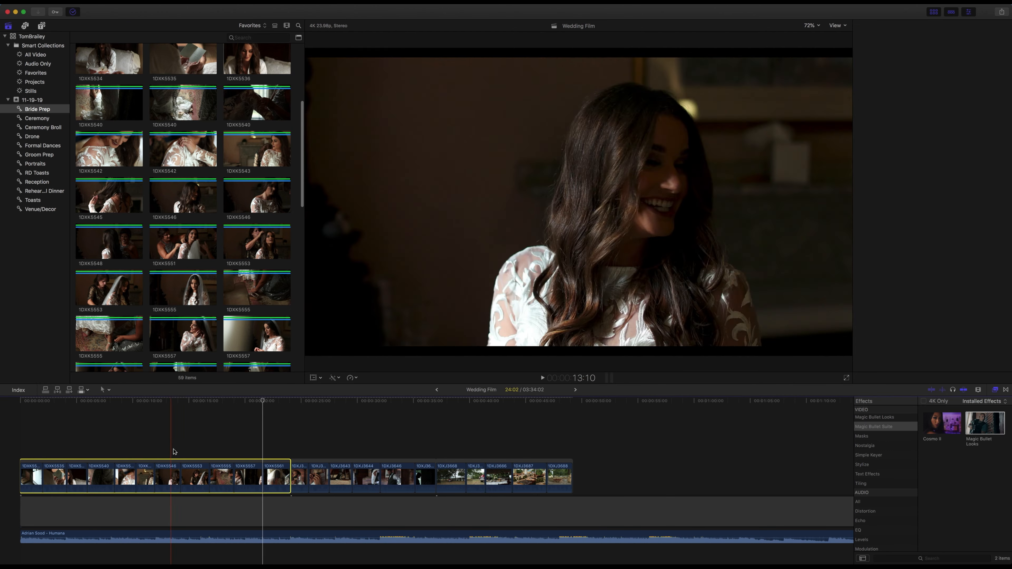
left_click(305, 462)
key("space")
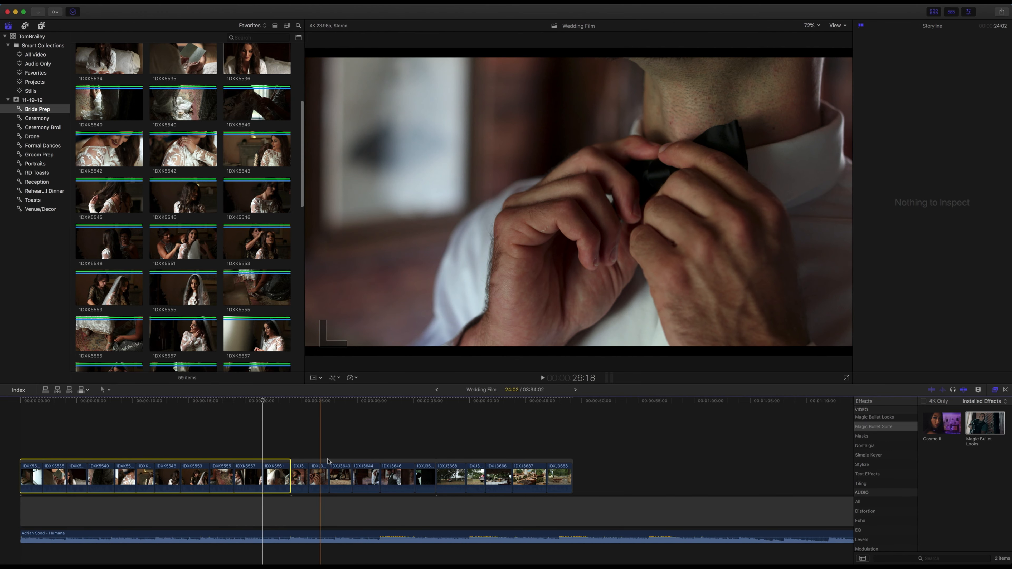
mouse_move(349, 466)
left_mouse_down()
mouse_move(295, 425)
mouse_move(342, 432)
mouse_move(349, 464)
left_mouse_up()
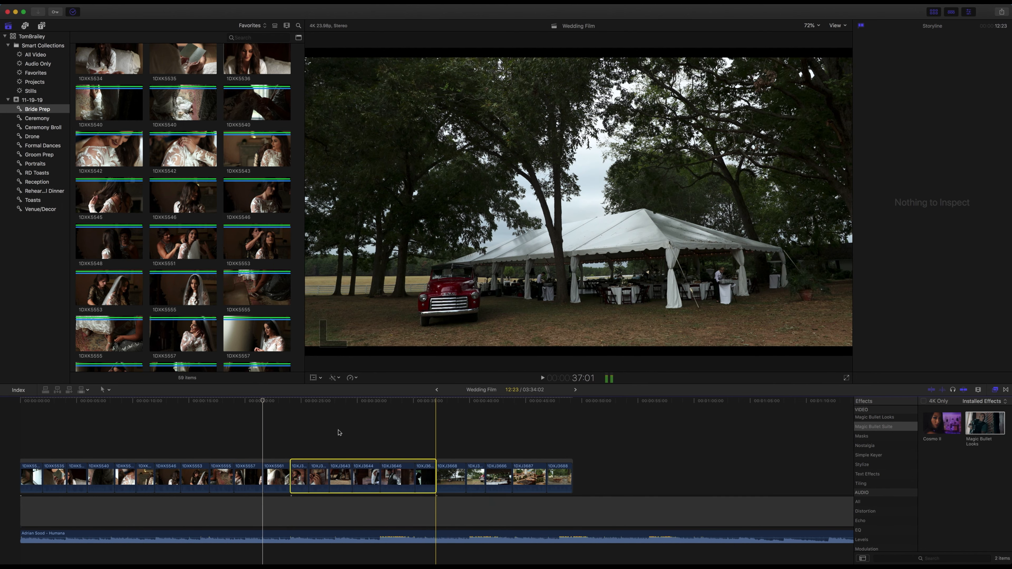
scroll(159, 430, "left", 1)
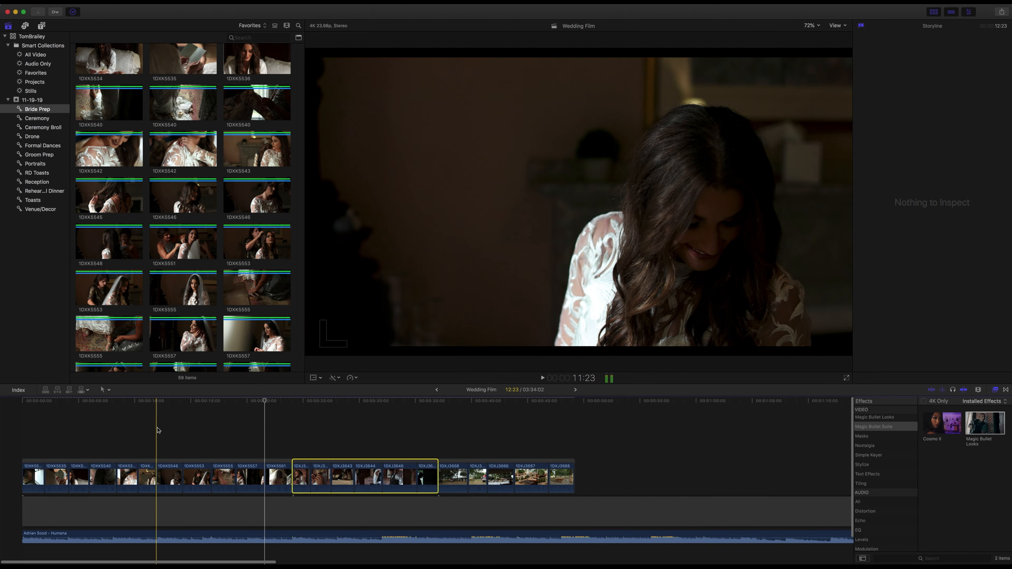
scroll(159, 431, "right", 1)
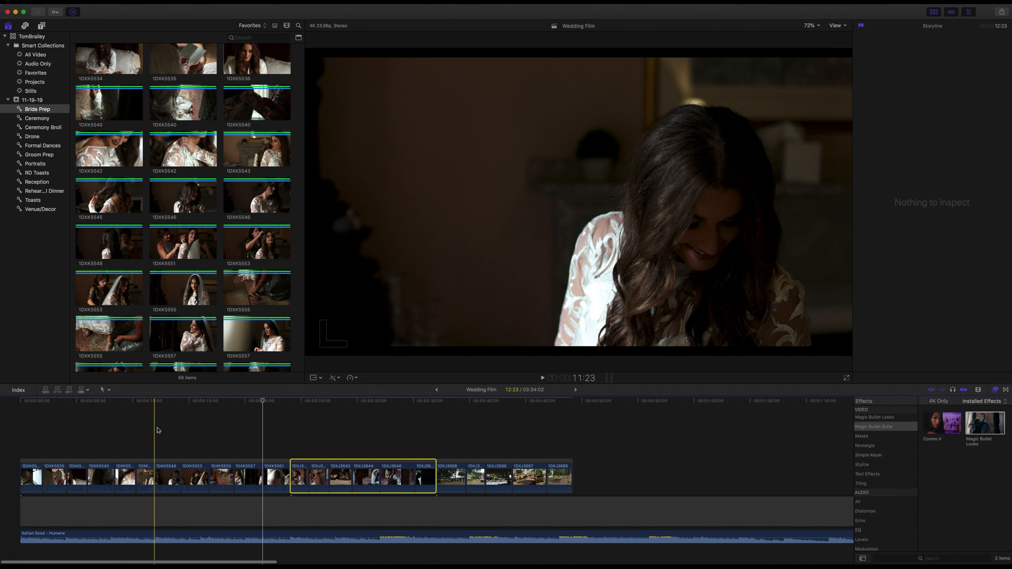
scroll(159, 431, "left", 1)
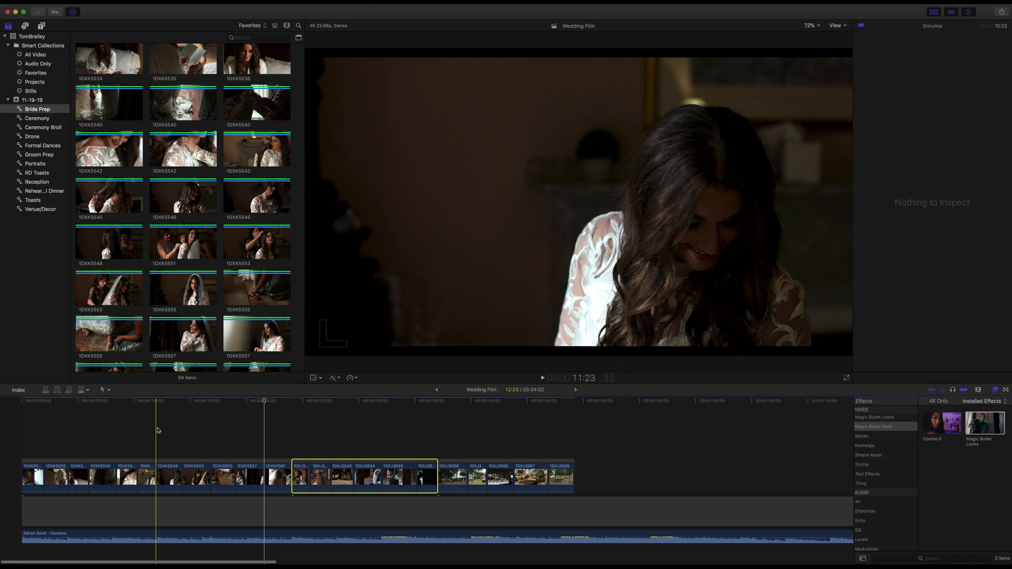
scroll(158, 431, "right", 1)
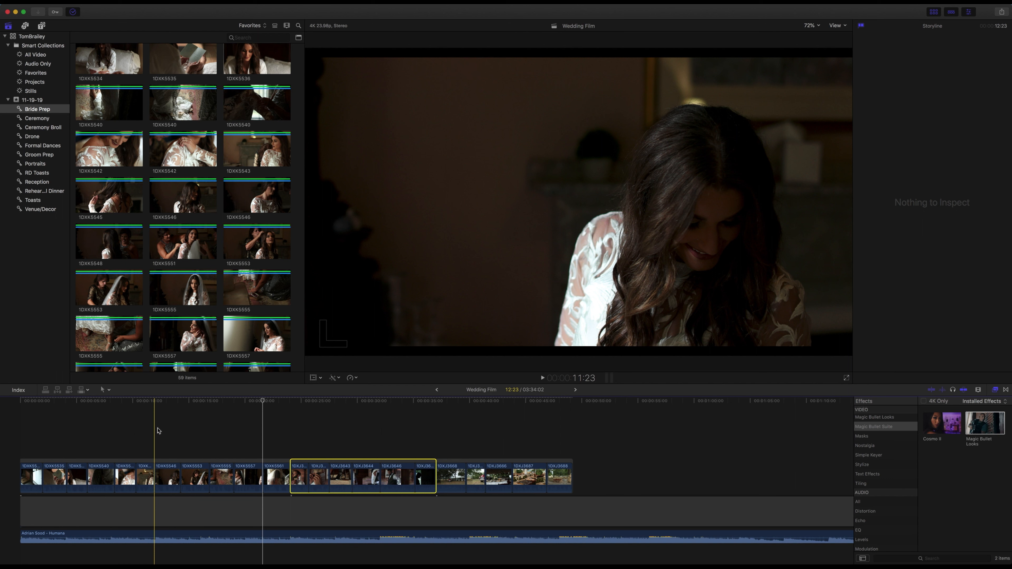
Play the film's opening and move the two bow-tie clips from the groom storyline into the bride storyline, directly before 1DXK5540
left_click(32, 436)
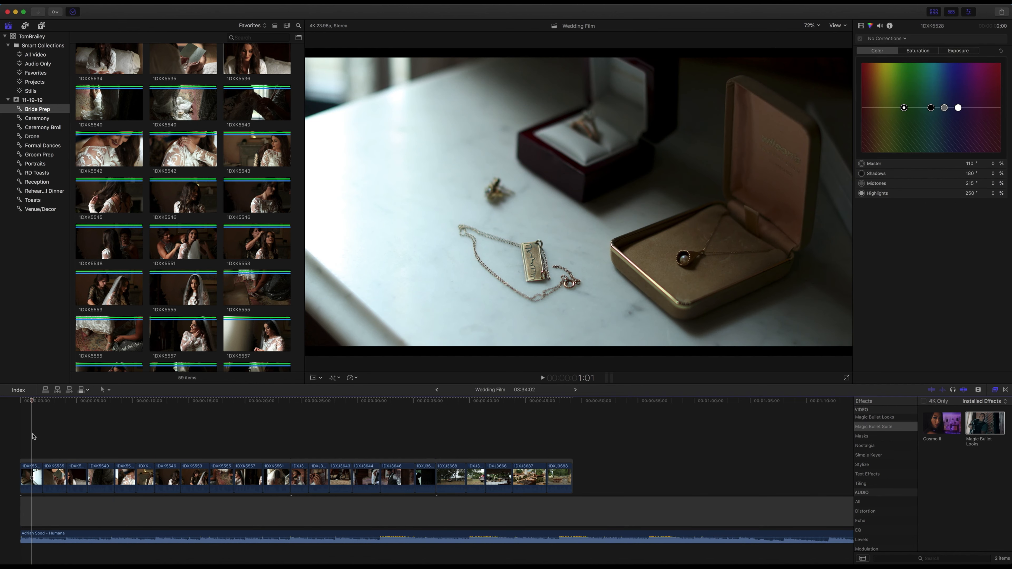
key("space")
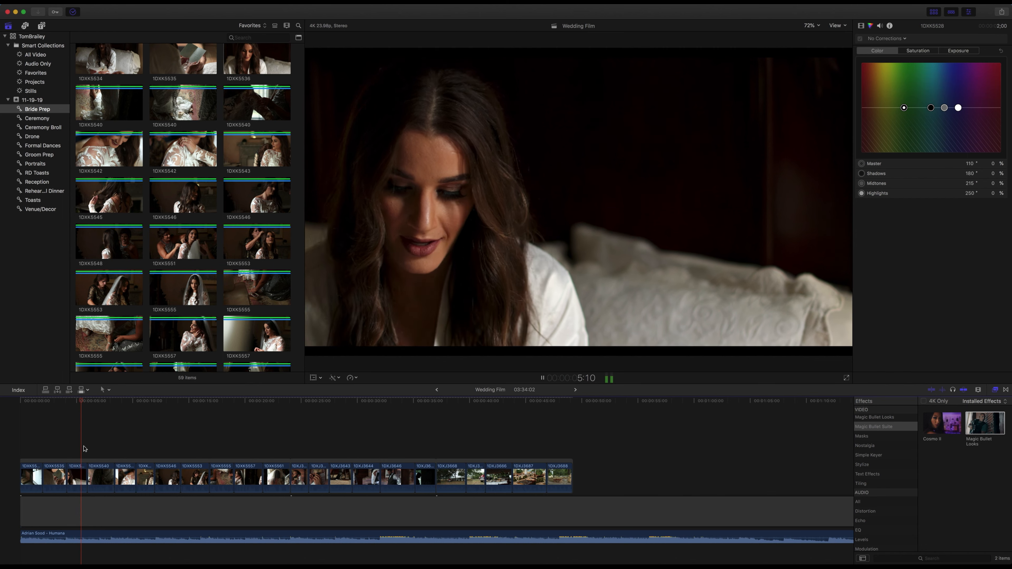
key("space")
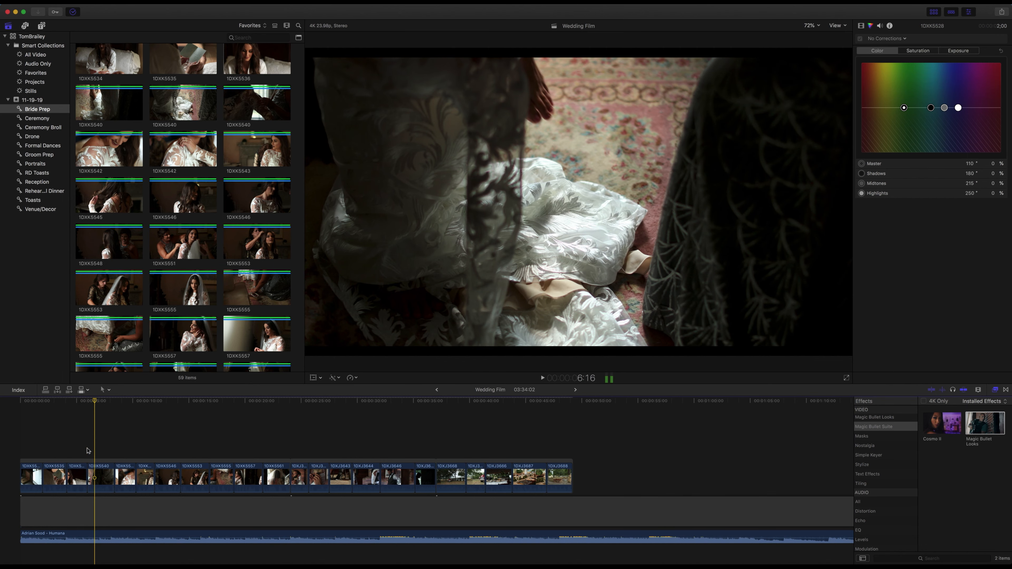
left_click(100, 451)
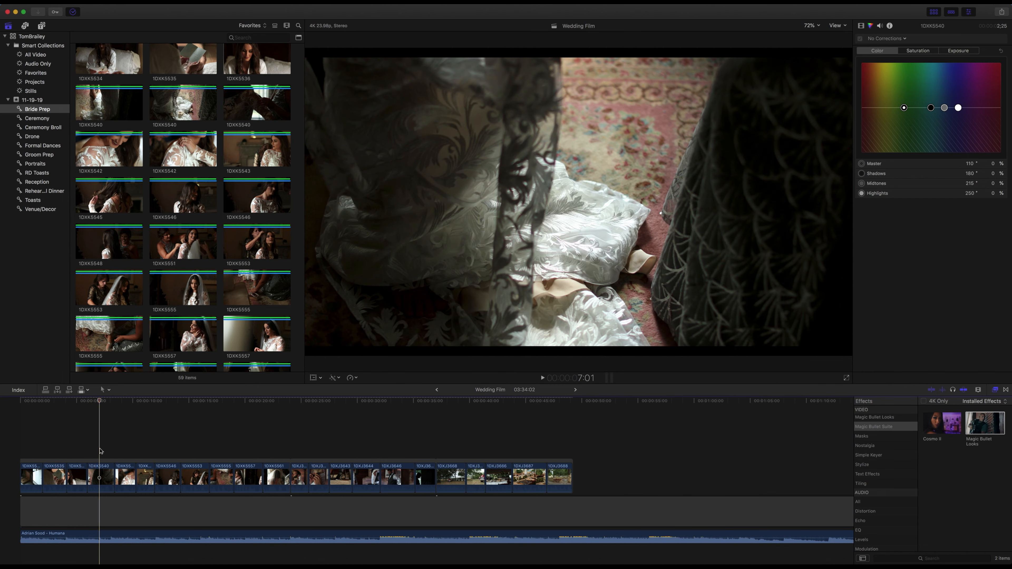
left_click(296, 480)
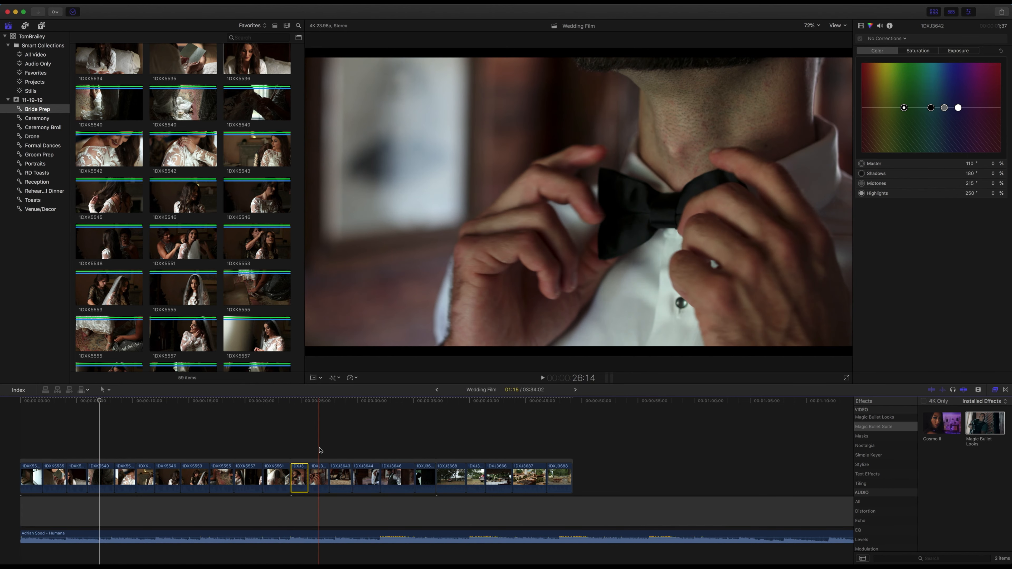
left_click(318, 478, "super")
left_click_drag(297, 478, 120, 474)
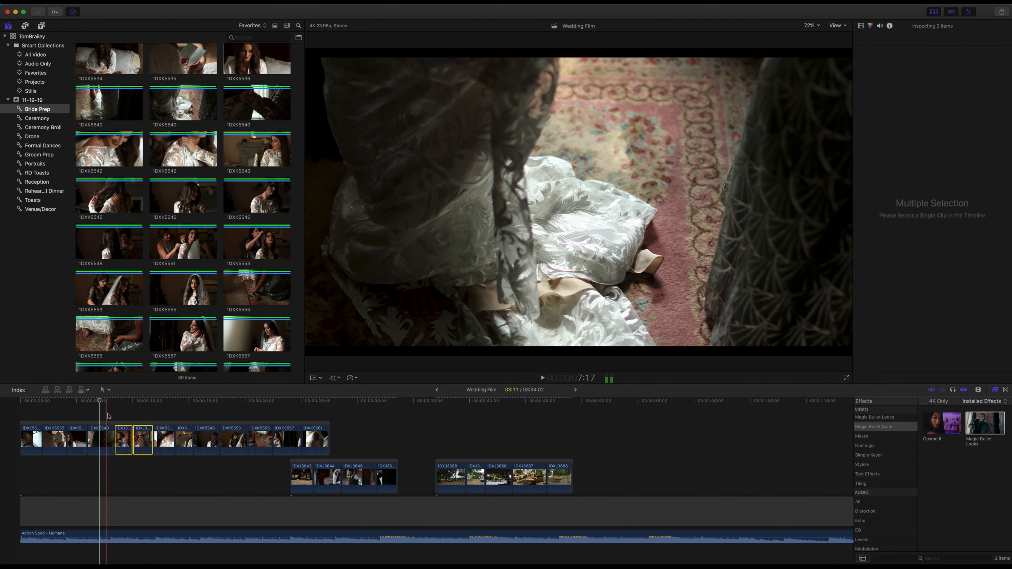
left_click_drag(119, 438, 92, 438)
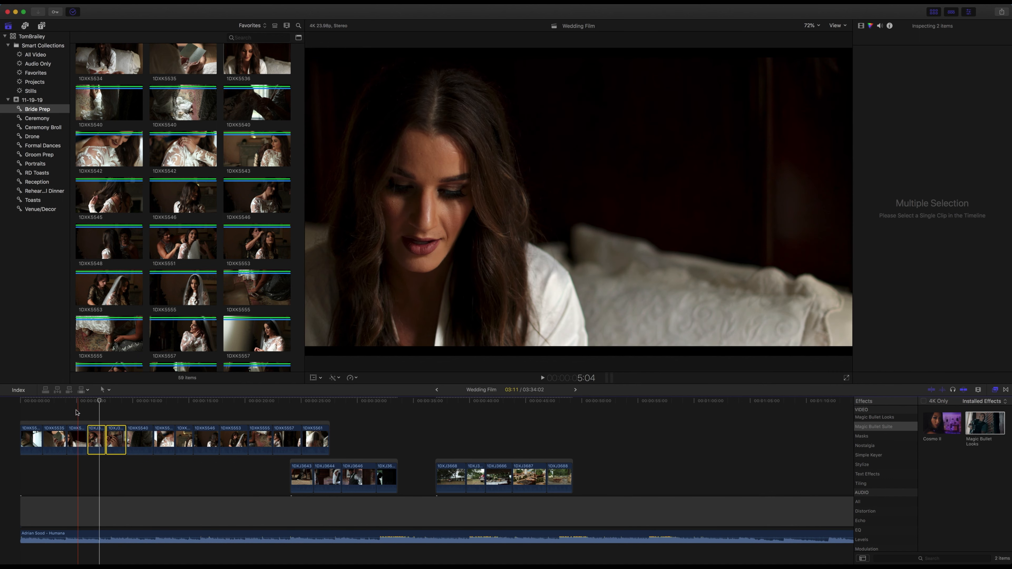
Preview the letter-reading clip 1DXK5534 among the Bride Prep favorites
scroll(130, 108, "up", 5)
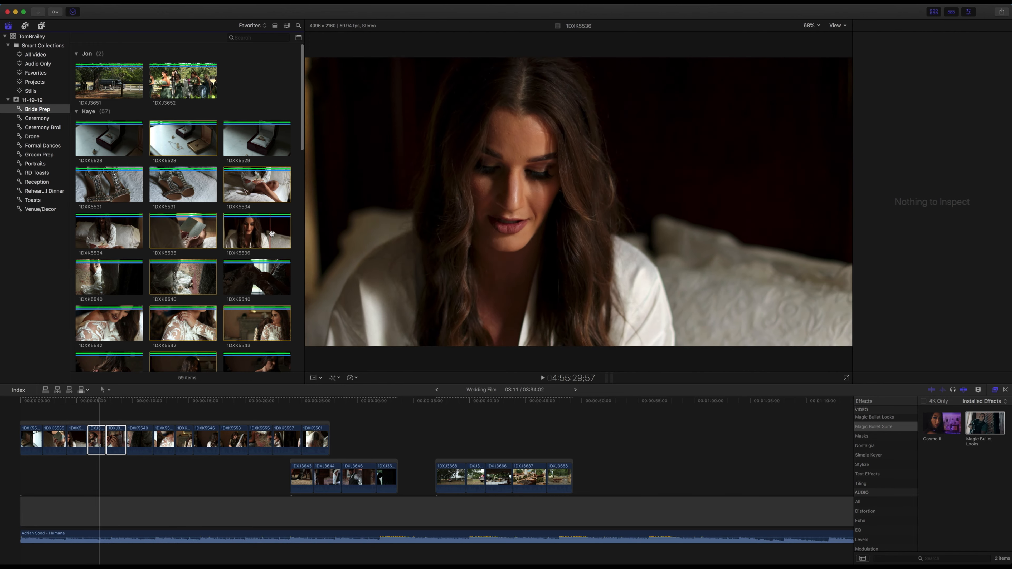
left_click(121, 238)
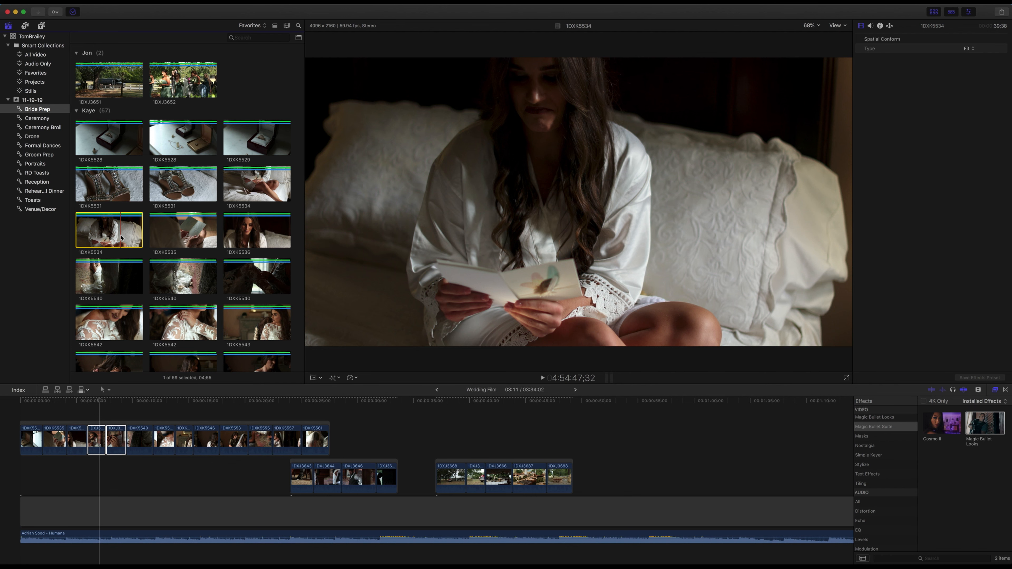
left_click(98, 413)
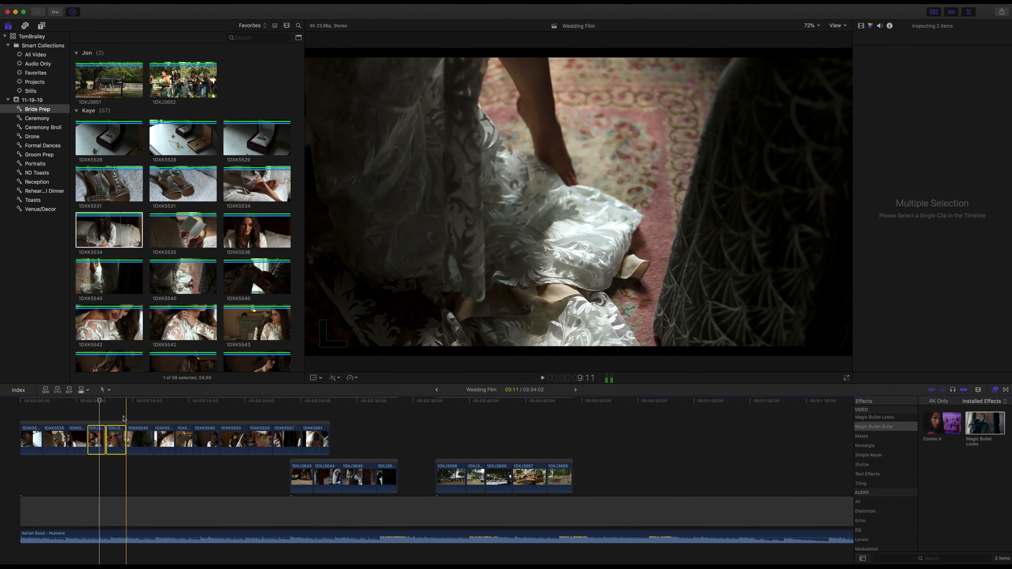
Play the sequence around the inserted bow-tie clips and trim the end of the dress clip 1DXK5540 to about 2;17
left_click(79, 414)
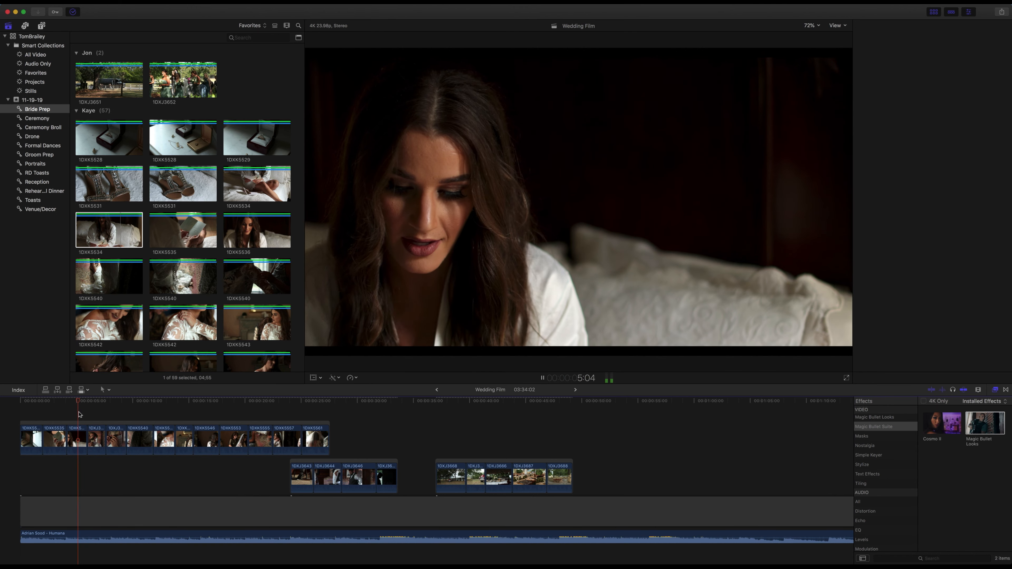
left_click(79, 438)
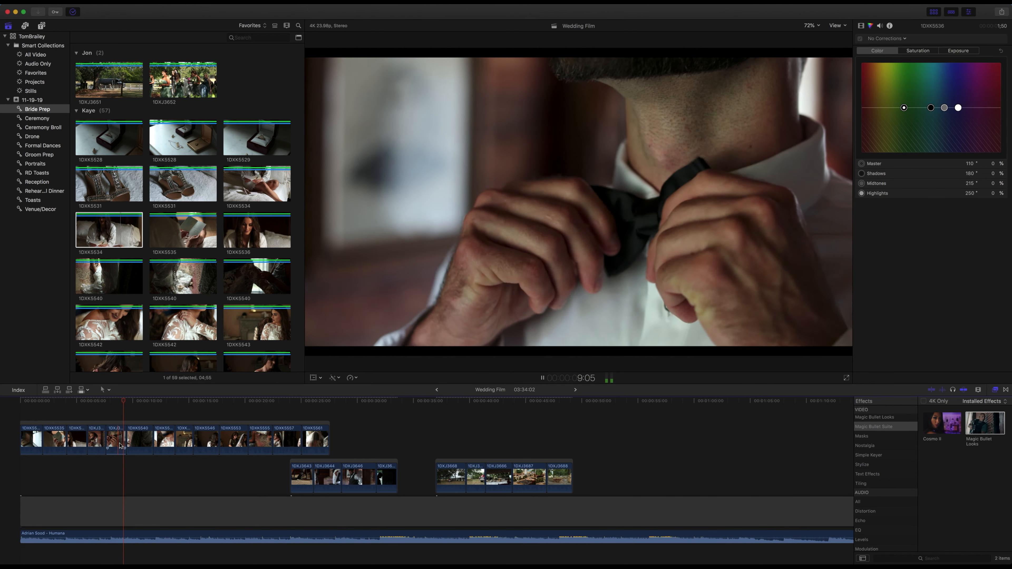
key("space")
left_click_drag(148, 440, 146, 441)
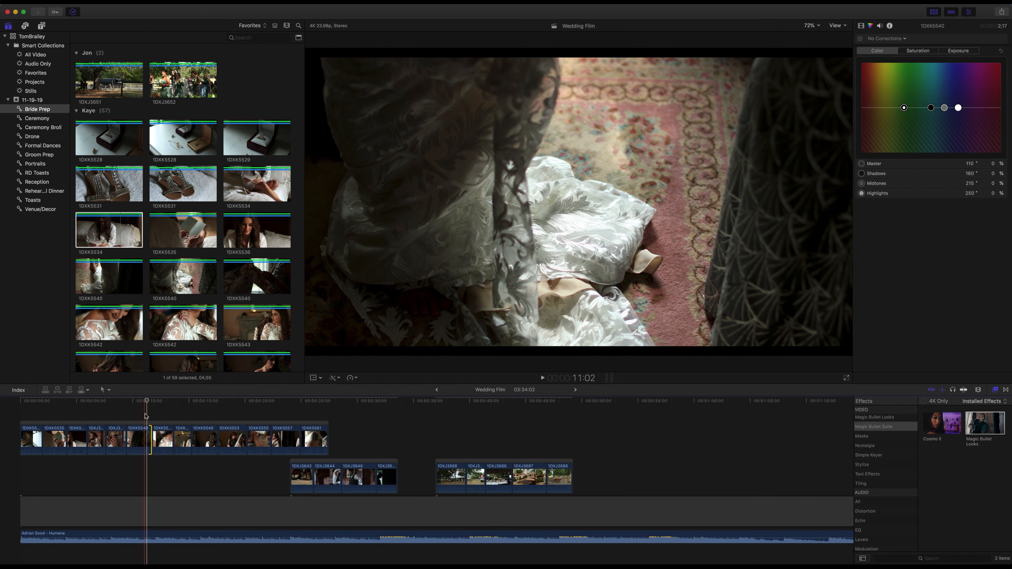
Play on from 1DXK5540 and delete the short bride clip directly before 1DXK5546
key("space")
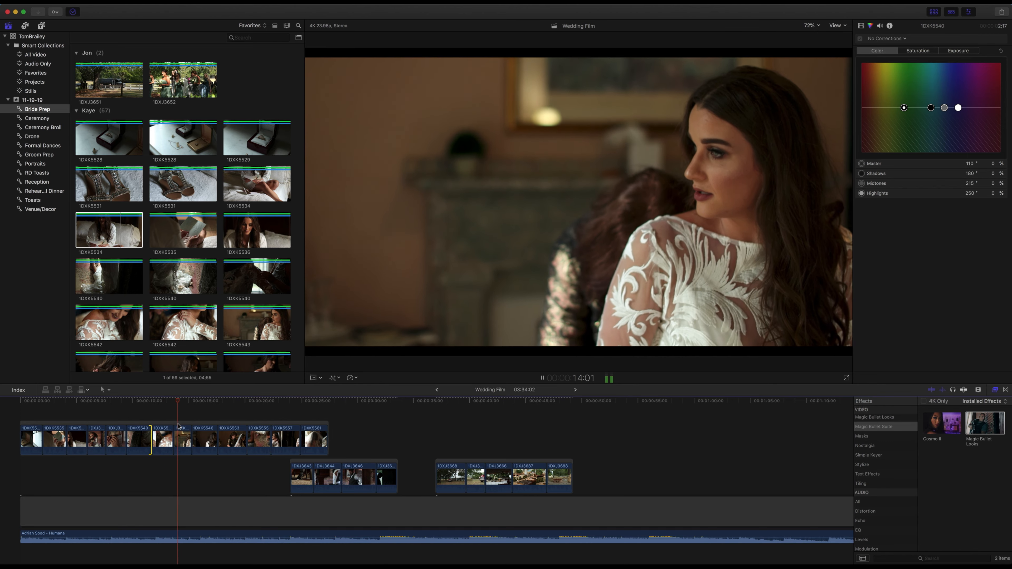
key("space")
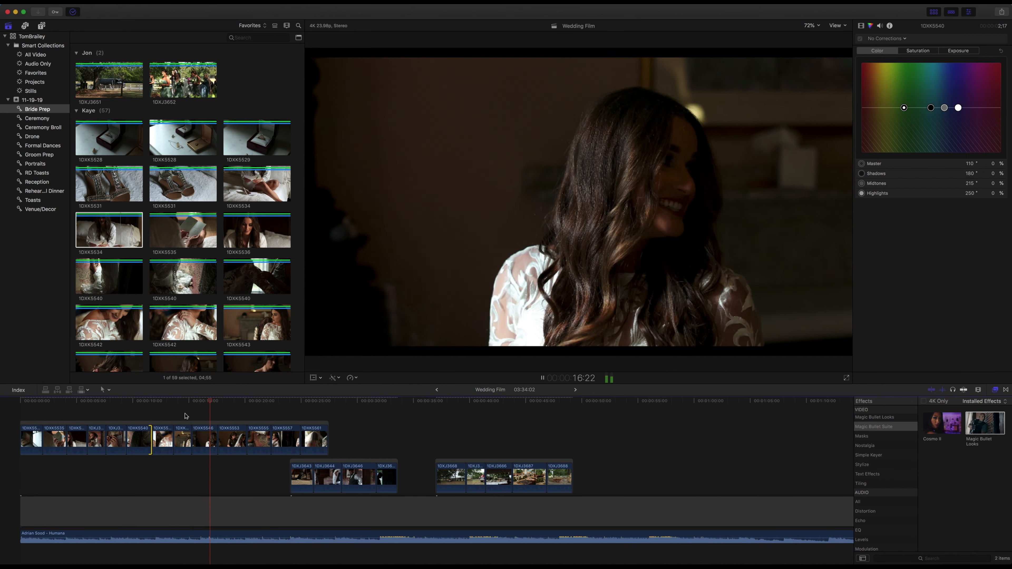
key("space")
left_click(184, 417)
left_click(184, 426)
key("Delete")
left_click(166, 408)
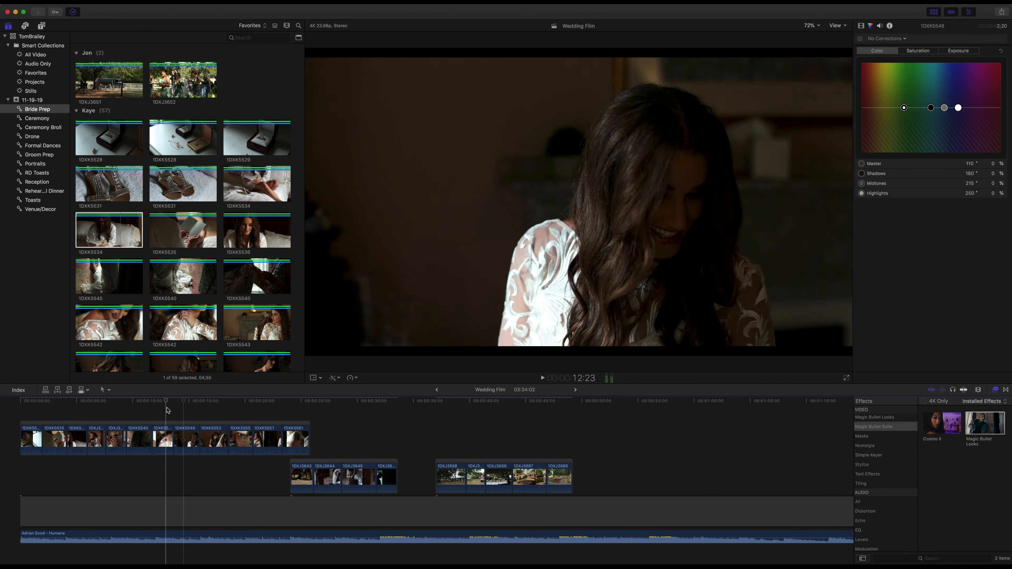
Adjust the edit point at the start of 1DXK5546 slightly and play across the cut
key("space")
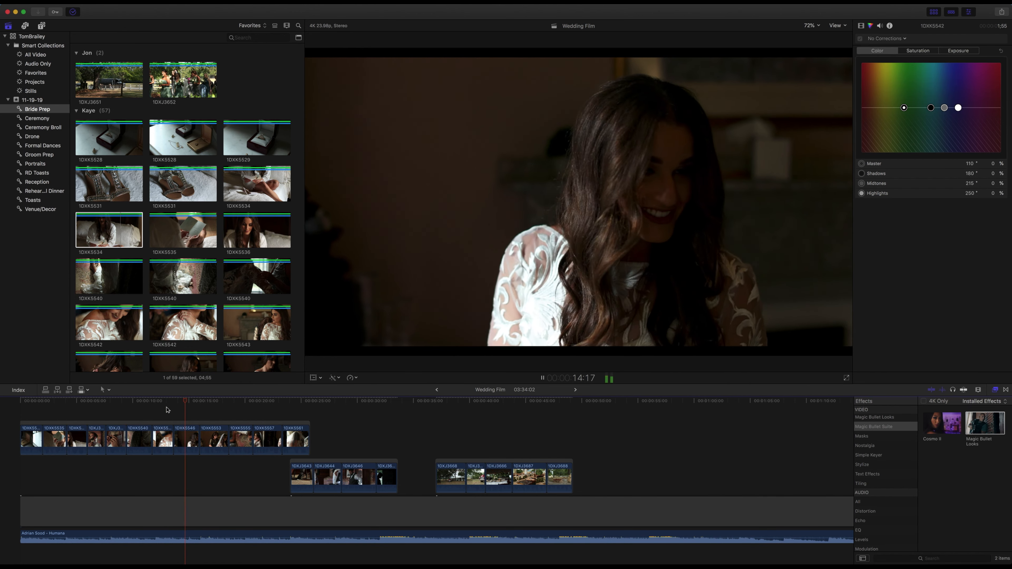
key("space")
left_click_drag(180, 440, 175, 436)
left_click(165, 407)
key("space")
key("cmd+6")
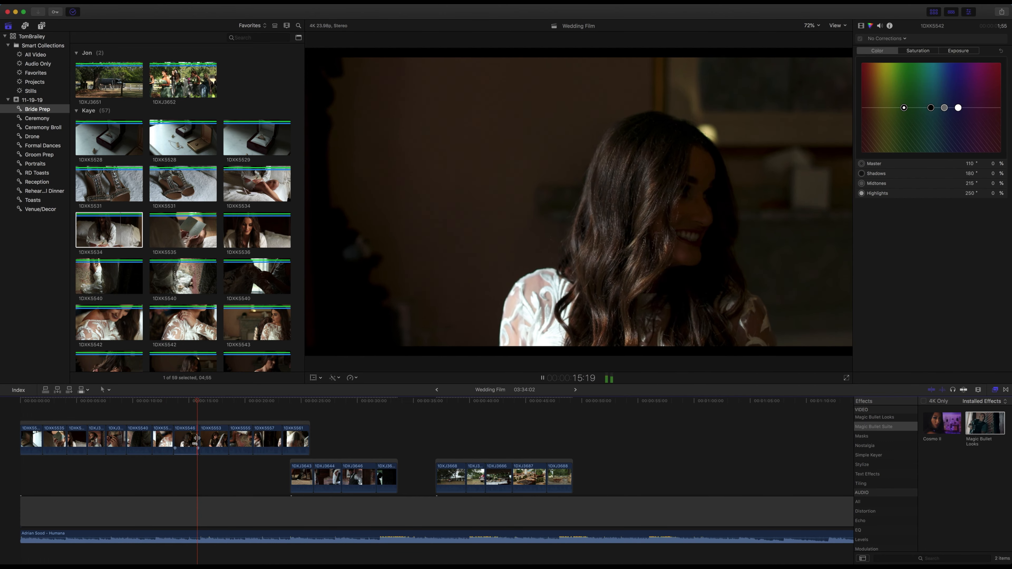
key("space")
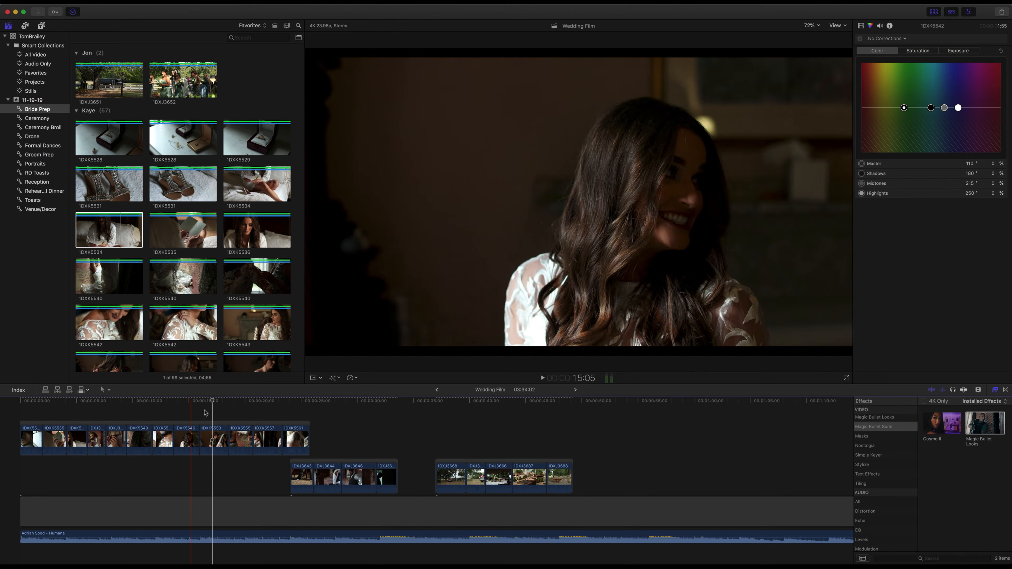
Move the remaining groom storyline behind the bride storyline and delete its opening shoe-tying clip 1DXJ3643
left_click_drag(328, 461, 352, 462)
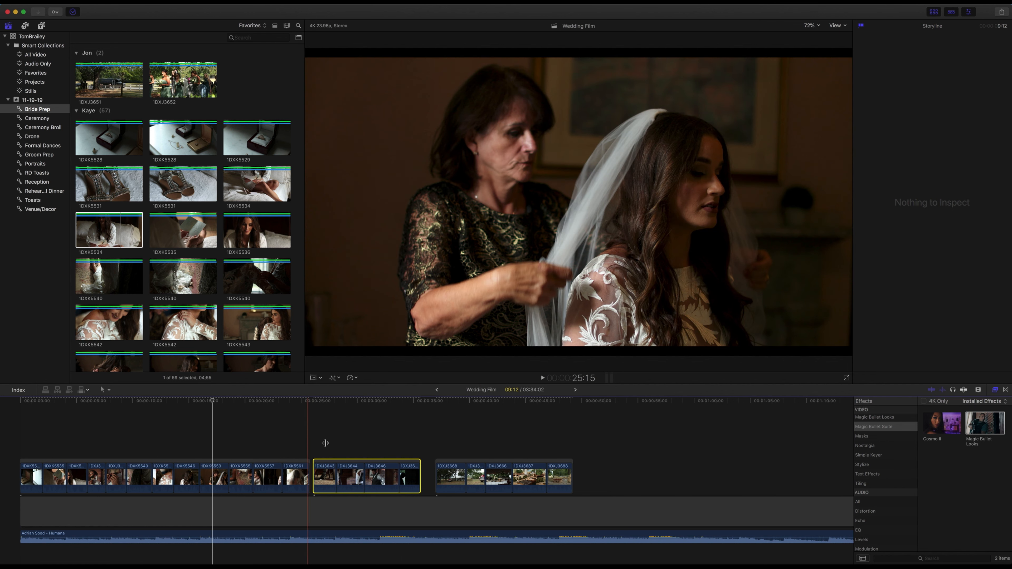
left_click(325, 476)
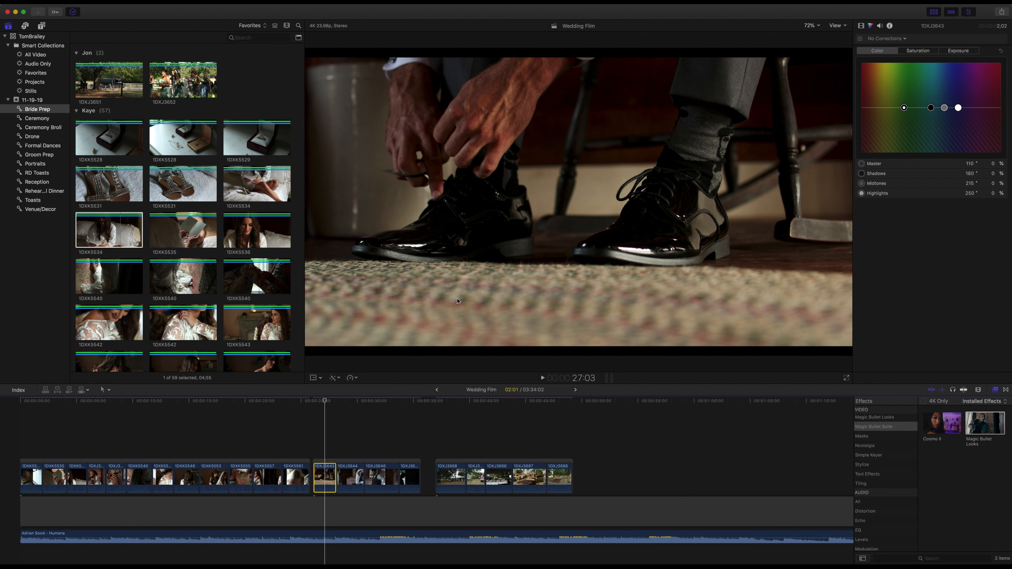
key("Delete")
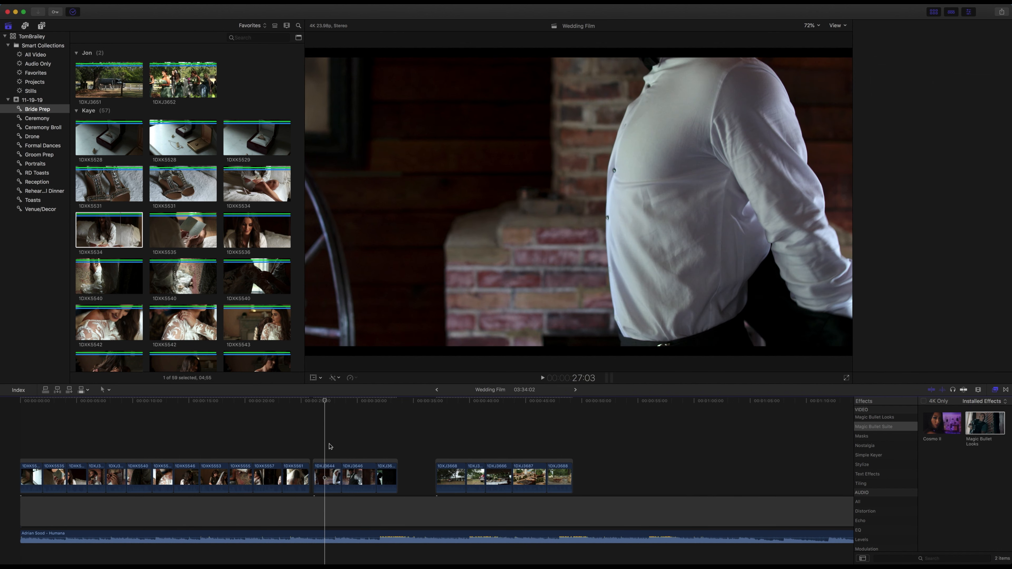
key("super+6")
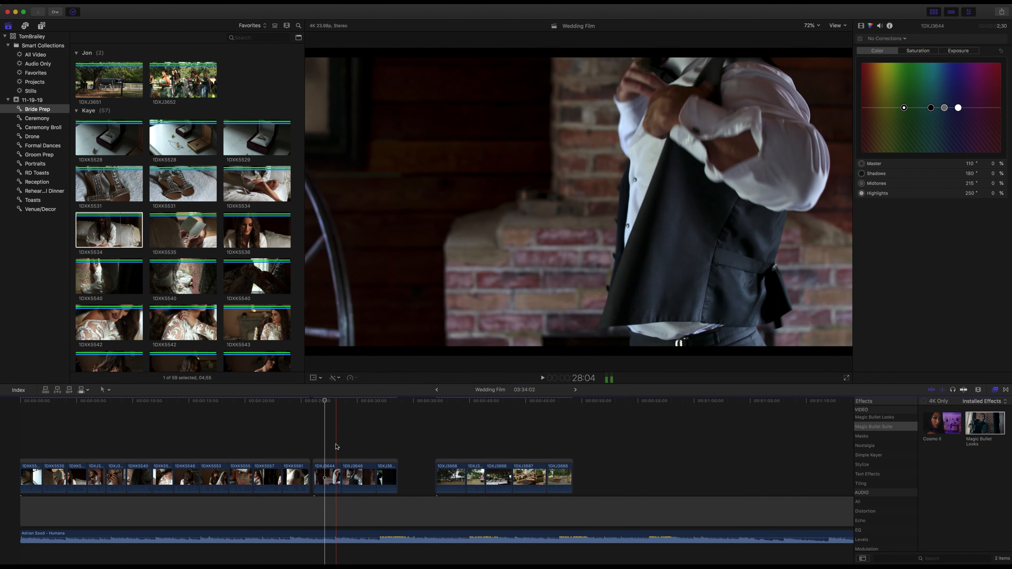
Move the groom's vest clip 1DXJ3644 between 1DXK5546 and 1DXK5553 in the bride storyline and extend its end to about 3;32
left_click(328, 472)
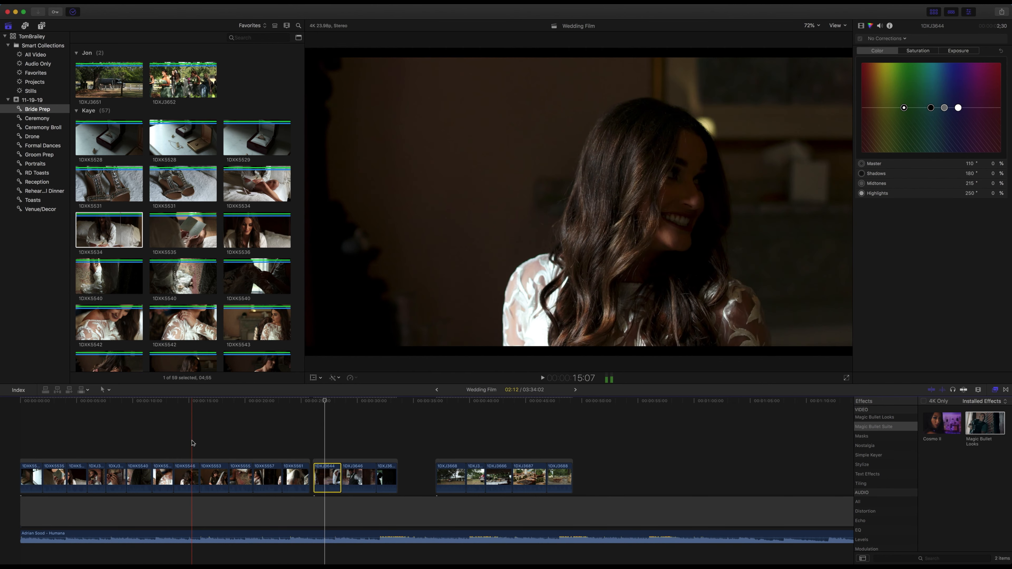
left_click_drag(327, 476, 196, 451)
left_click(192, 417)
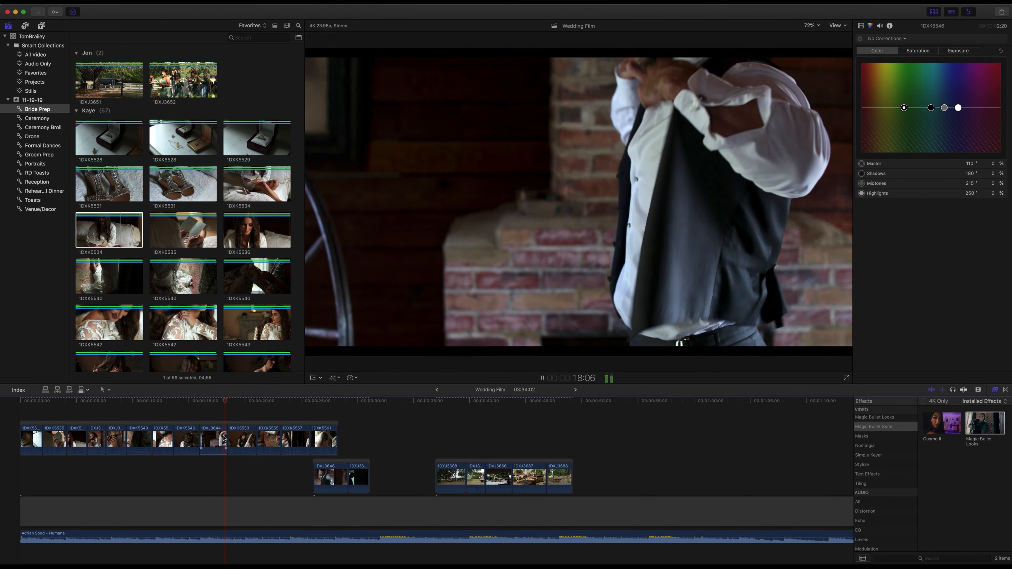
key("space")
left_click_drag(232, 437, 239, 437)
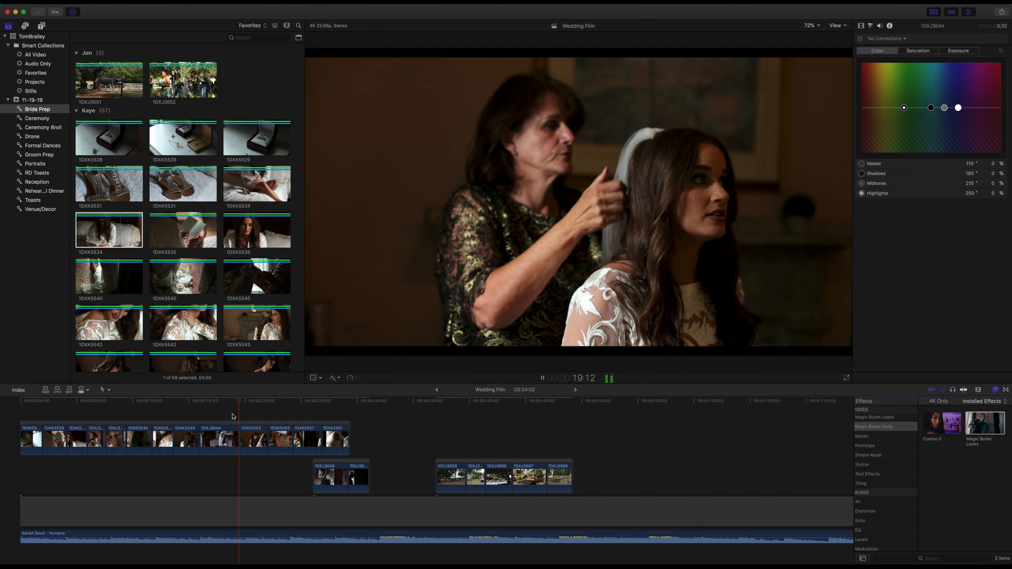
key("space")
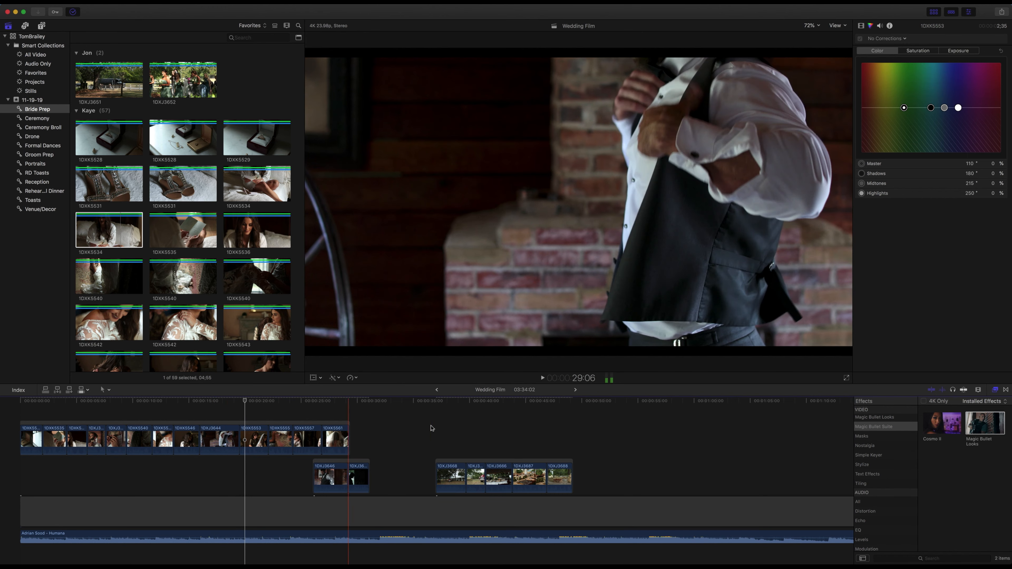
Move the first three Venue/Decor clips into the bride storyline directly after the groom's vest clip 1DXJ3644
key("super+alt+s")
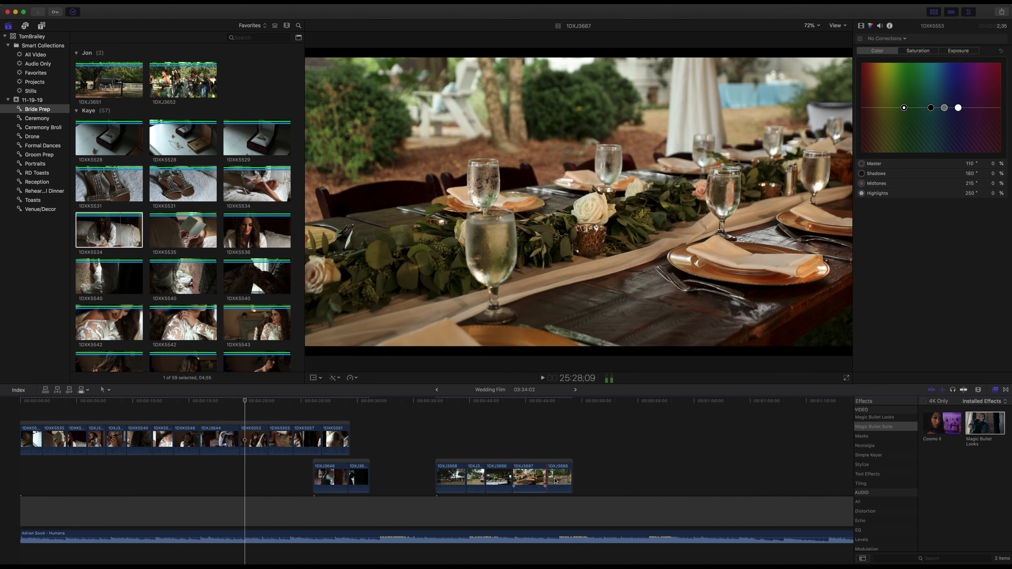
left_click(458, 481)
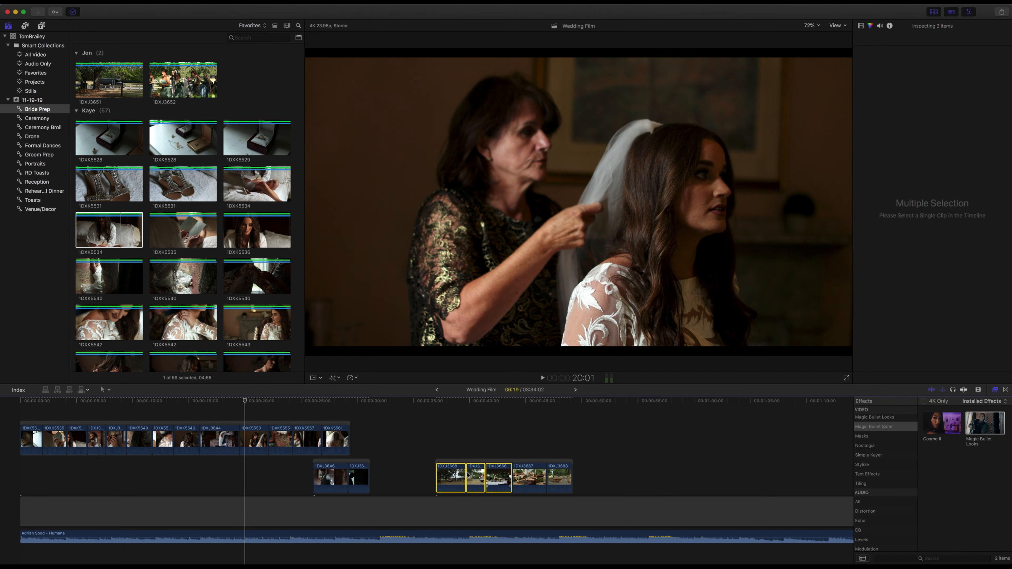
left_click_drag(449, 478, 243, 454)
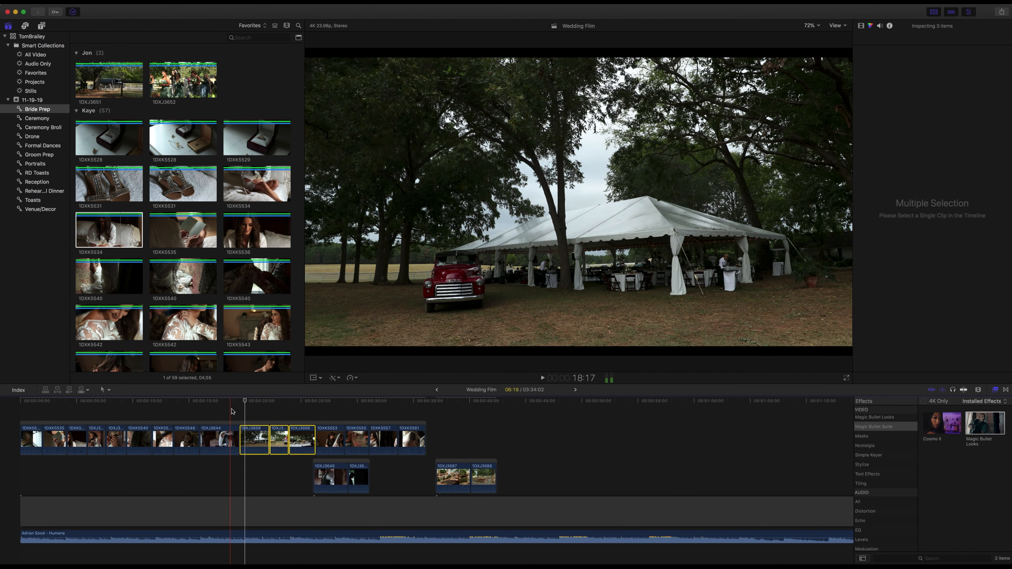
Play through the inserted venue clips and trim the ends of the first two
left_click(225, 404)
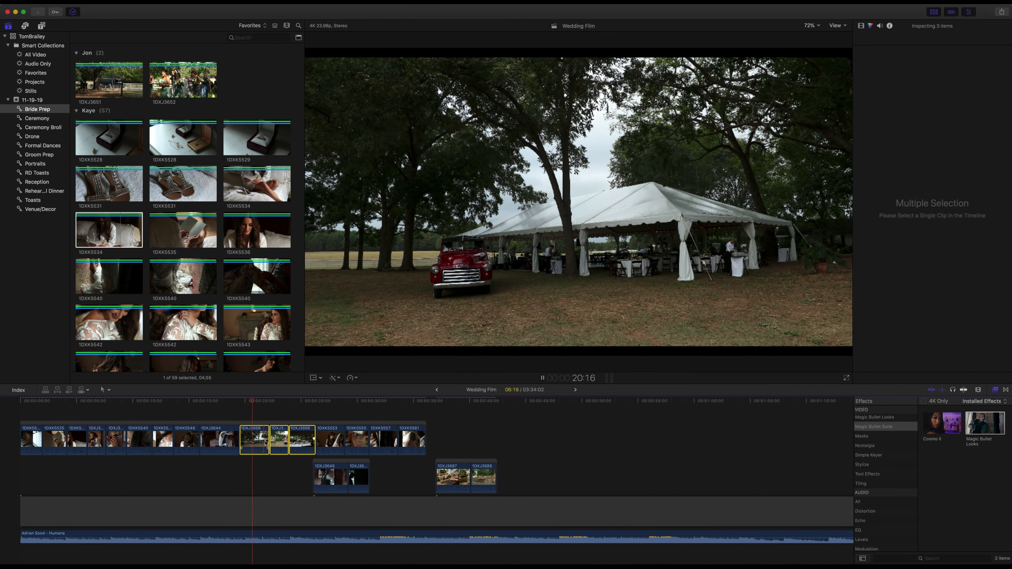
left_click_drag(265, 442, 281, 447)
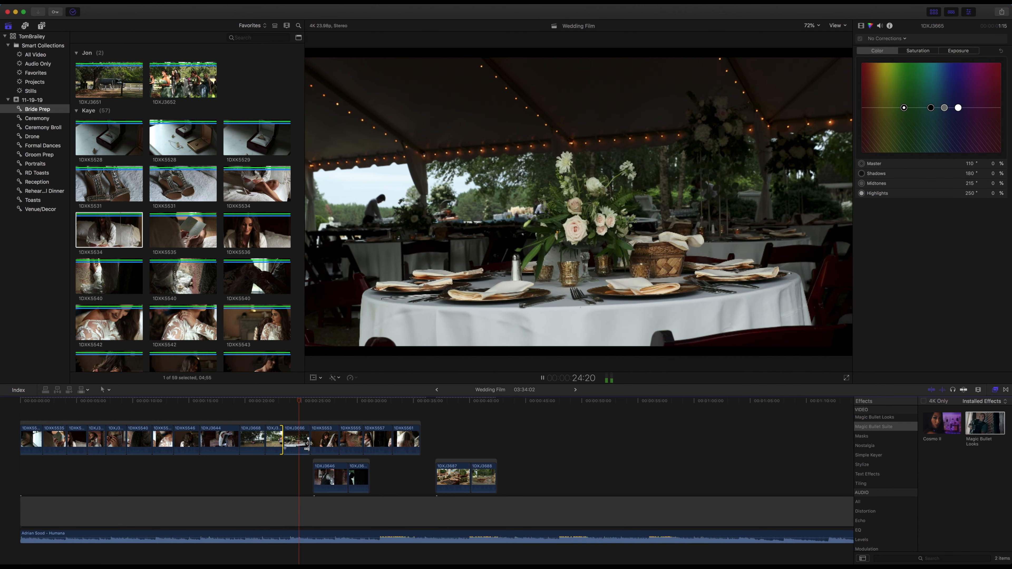
left_click(308, 443)
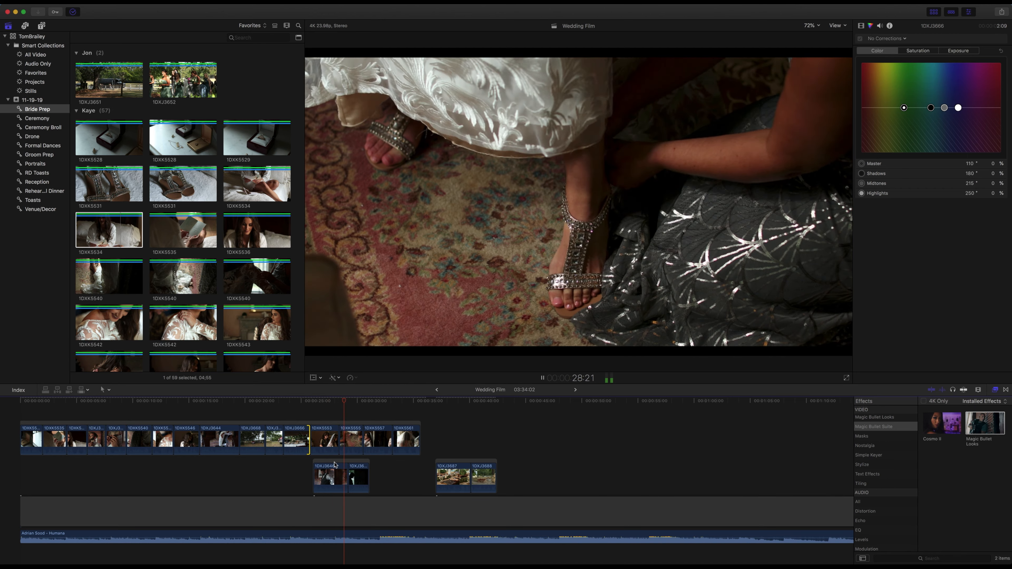
Move the groom storyline and the remaining venue storyline further along the timeline, clear of the end of the bride storyline
left_click_drag(335, 464, 371, 468)
left_click_drag(385, 466, 384, 465)
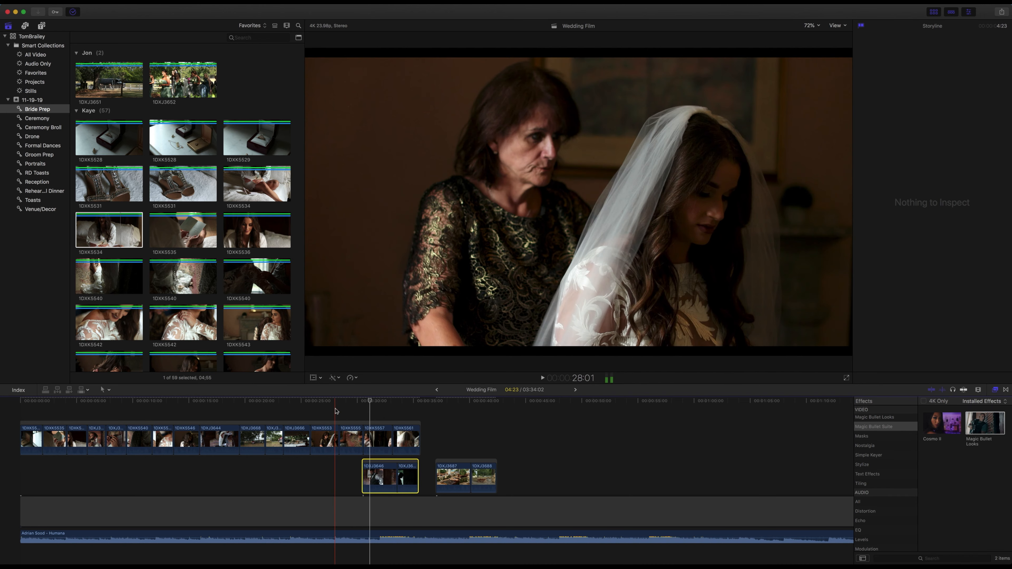
left_click_drag(524, 471, 402, 464)
left_click_drag(489, 463, 583, 459)
left_click_drag(396, 461, 472, 460)
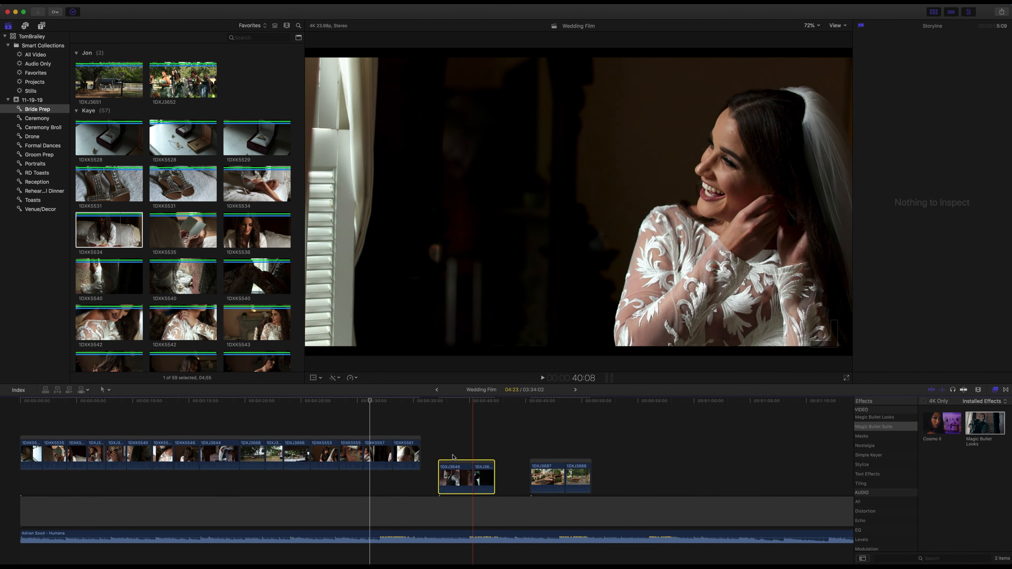
Play the bride shots around 30 seconds and insert both remaining groom clips between 1DXK5555 and 1DXK5557
left_click(357, 427)
key("space")
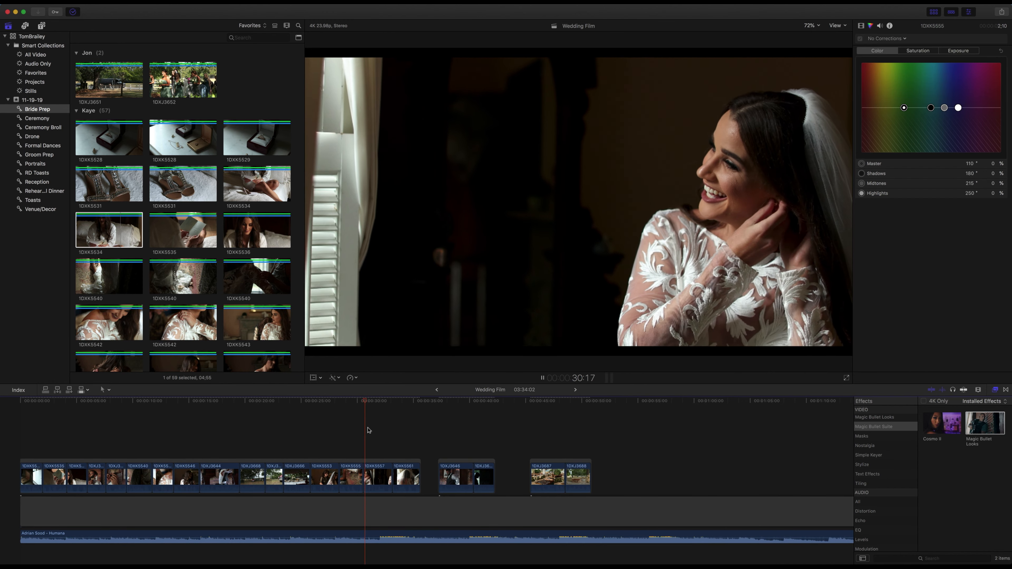
key("space")
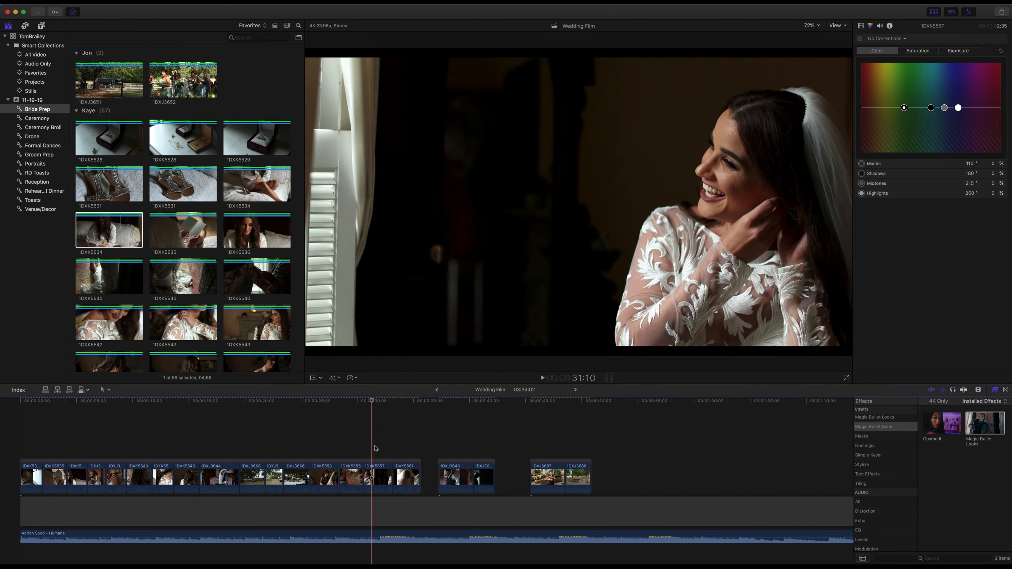
left_click(452, 474)
left_click(486, 475, "shift")
left_click_drag(457, 479, 382, 481)
Play across the cut after 1DXK5555 and trim the start of the groom's jacket clip to a length of about 2;02
left_click(362, 434)
key("space")
key("cmd+6")
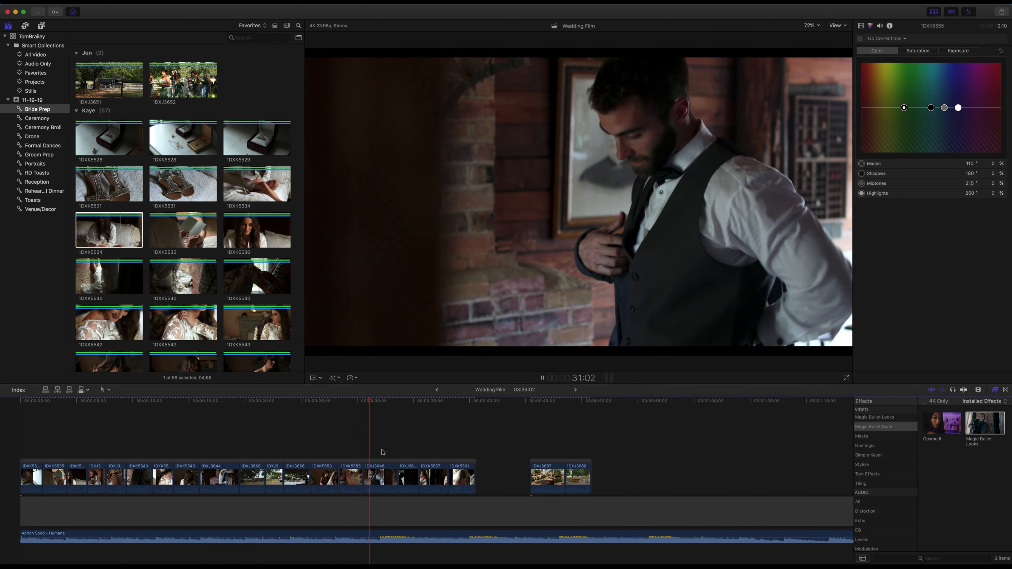
left_click_drag(394, 474, 379, 484)
left_click(360, 440)
key("space")
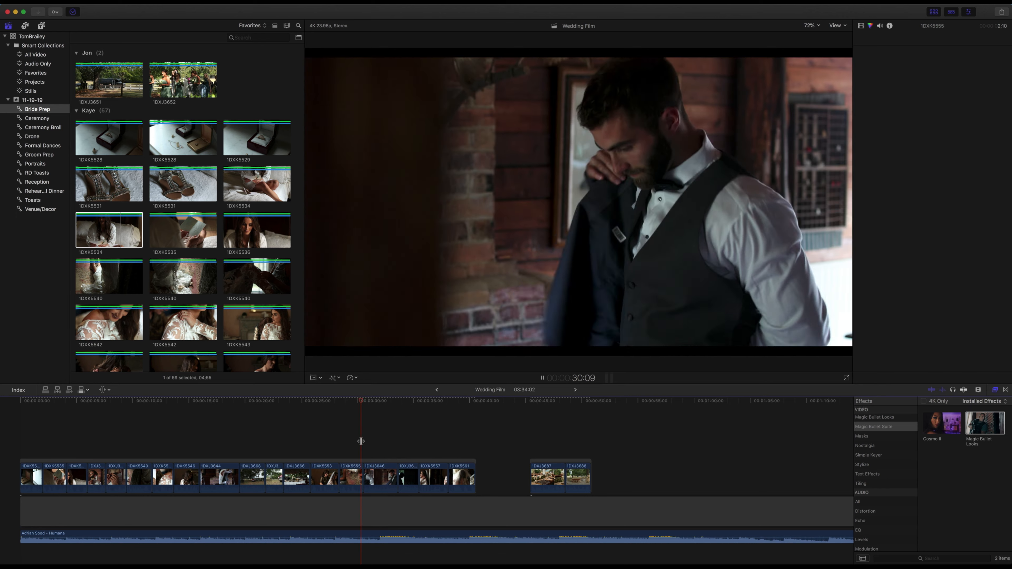
left_click_drag(363, 480, 379, 478)
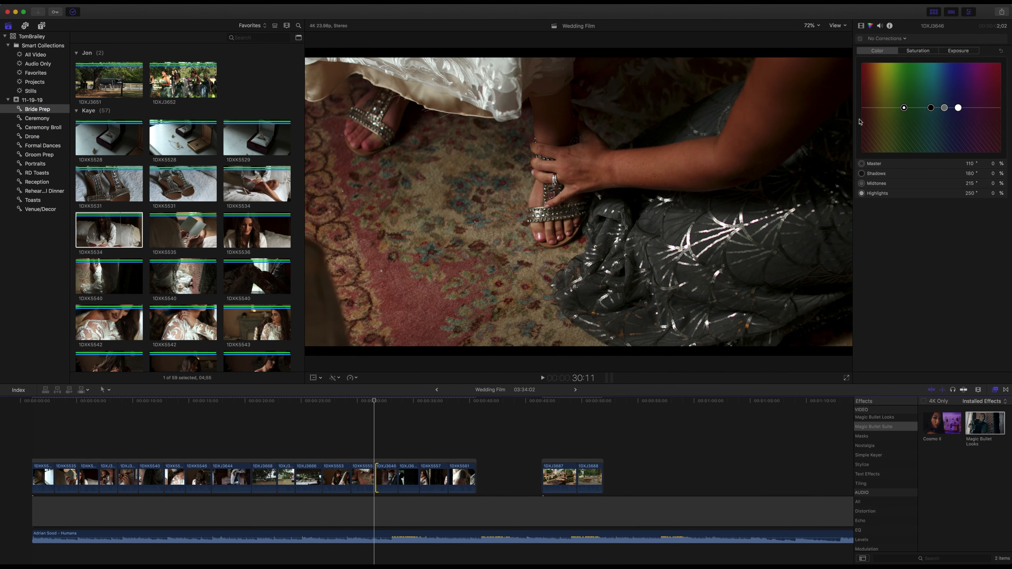
key("space")
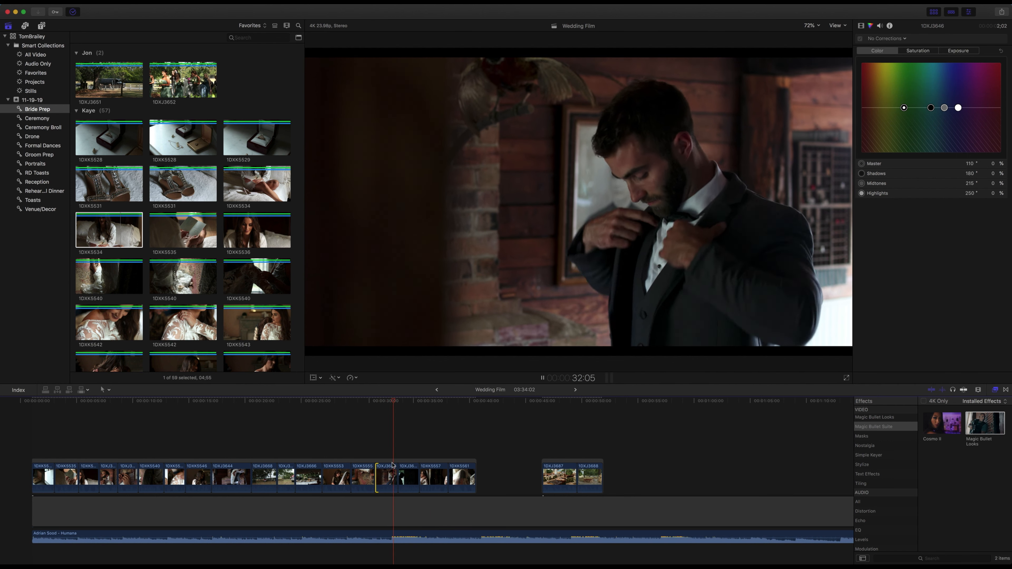
Extend the end of the groom's jacket clip to about 2;22 and adjust the end of the following groom clip to about 1;47
left_click_drag(394, 474, 402, 478)
left_click(392, 447)
key("space")
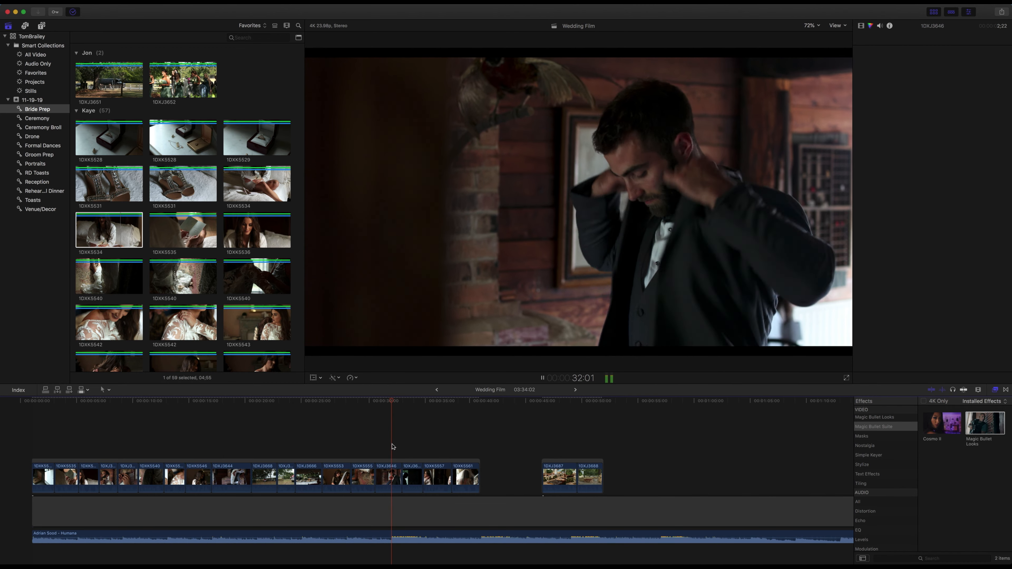
left_click_drag(421, 480, 419, 482)
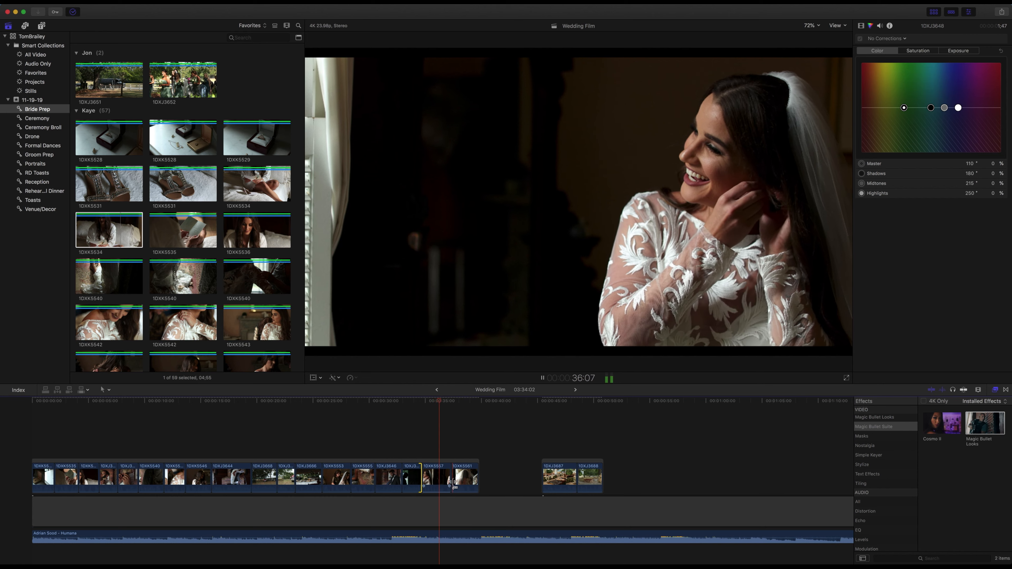
Play on through 1DXK5557 and insert the last two venue clips, 1DXJ3687 and 1DXJ3688, between it and the final bride clip
left_click(449, 482)
key("space")
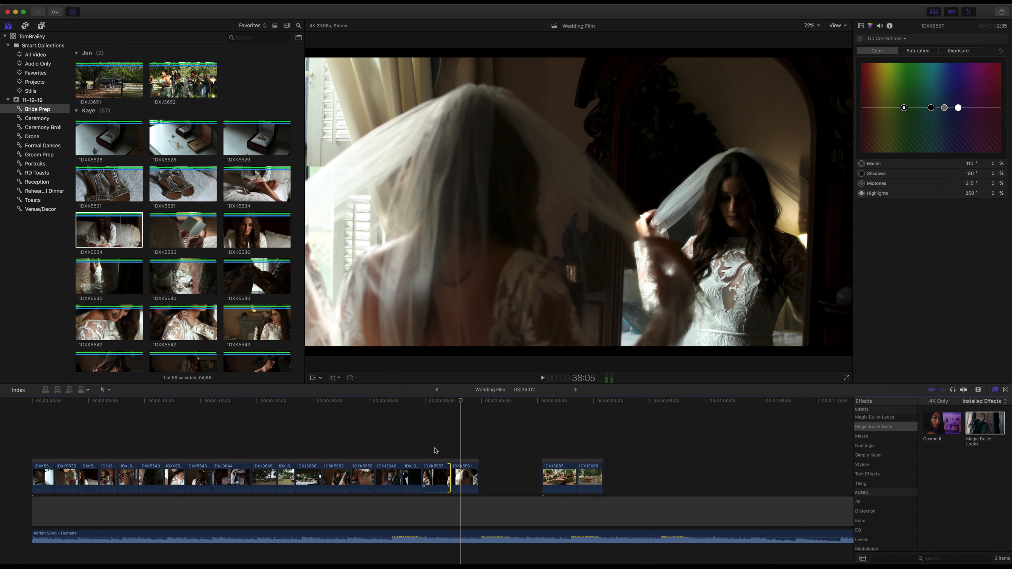
left_click(557, 480)
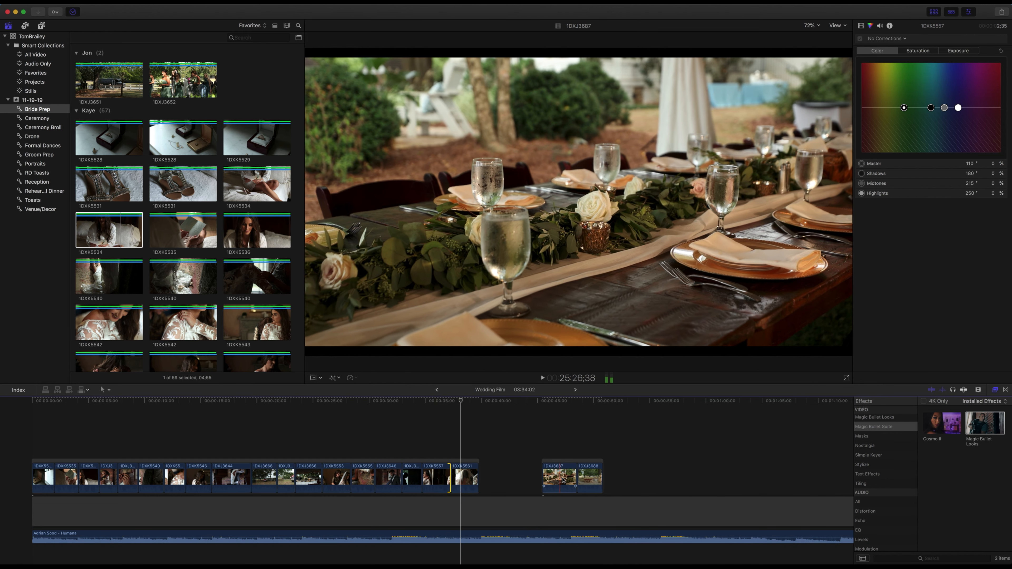
left_click(592, 479, "shift")
left_click_drag(572, 480, 474, 477)
Play the new section, shorten the ends of both venue clips and extend the final bride clip to about 3;00
left_click(441, 446)
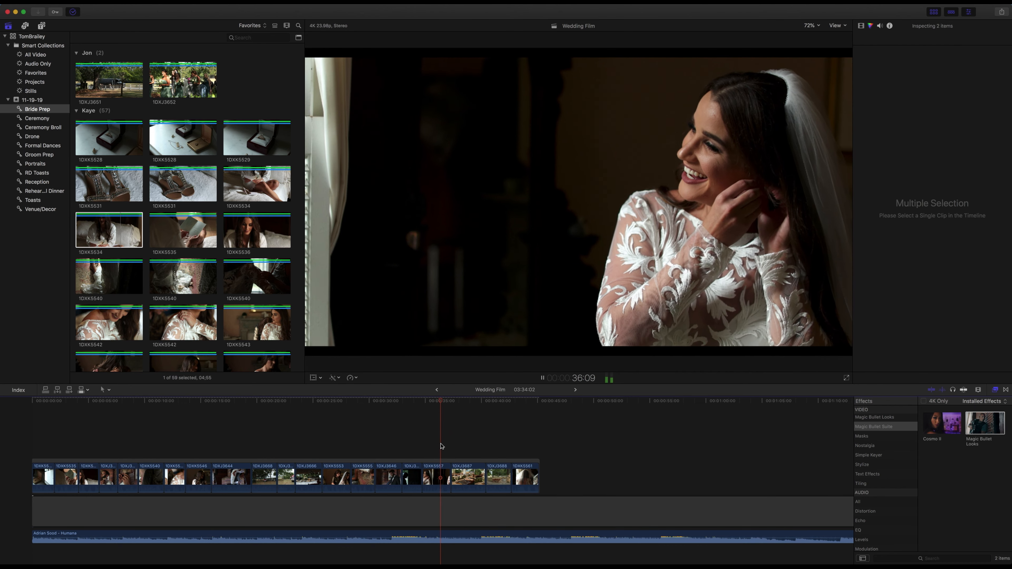
key("super+6")
key("space")
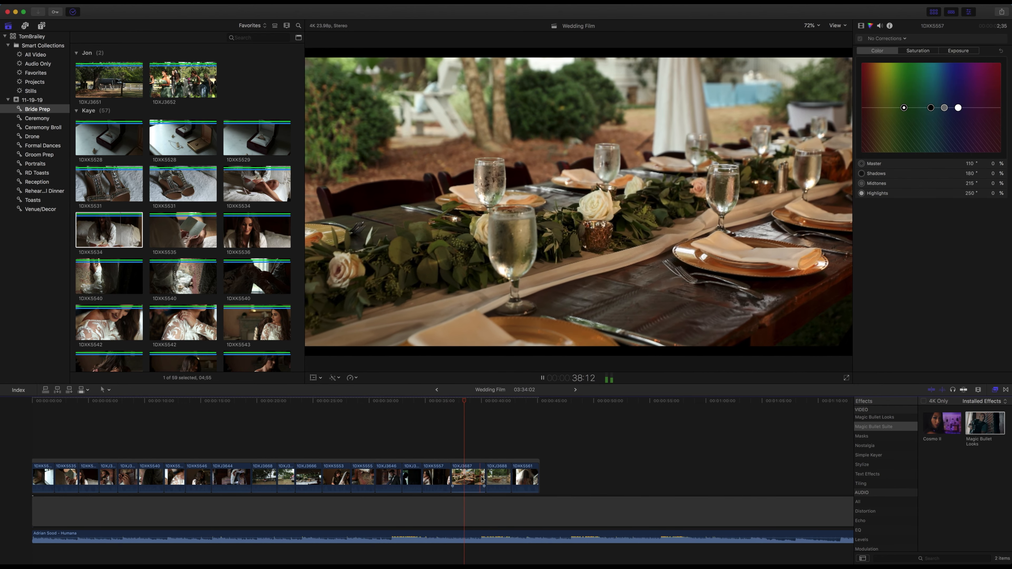
left_click_drag(484, 479, 530, 479)
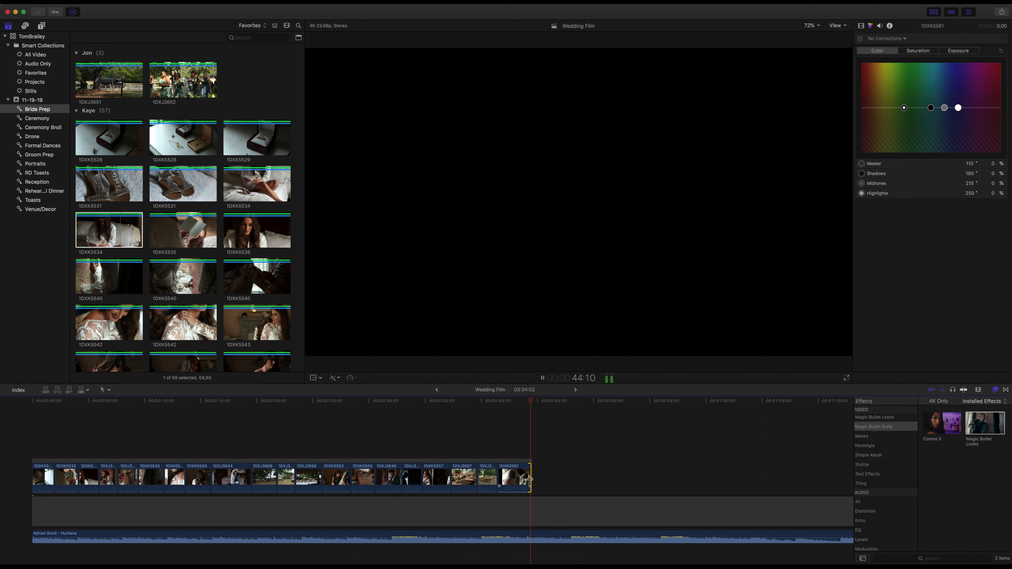
key("space")
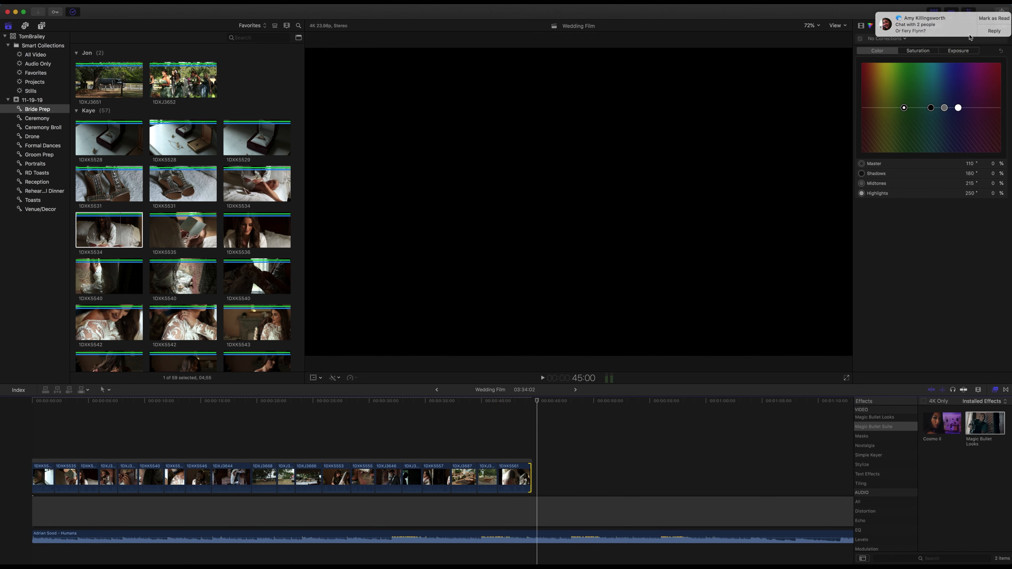
Switch to the Messages app and quit it
mouse_move(425, 564)
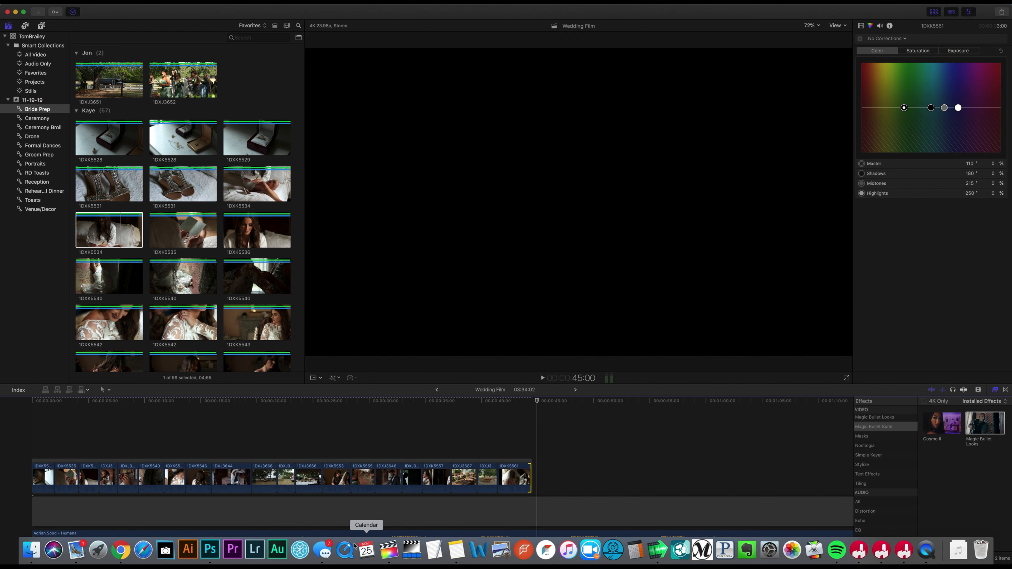
left_click(323, 550)
key("super+q")
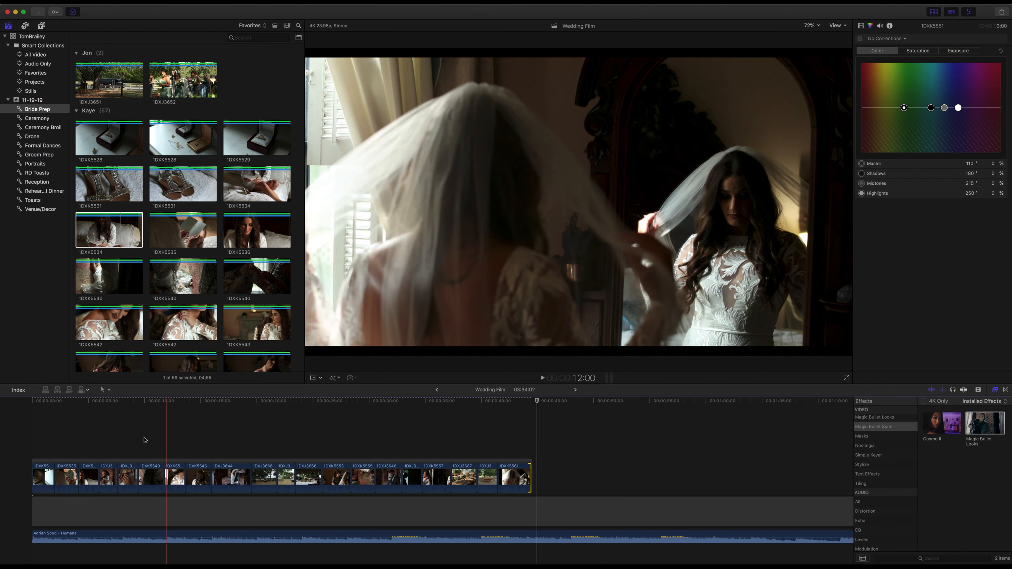
Review the assembled opening sequence and its place in the whole project
key("space")
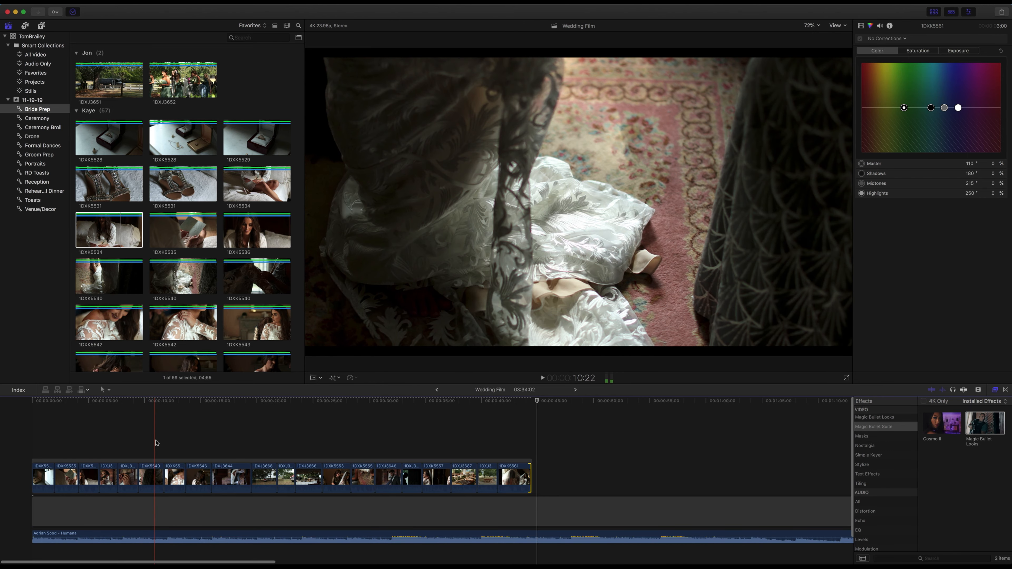
left_click(206, 446)
key("super+6")
key("super+minus")
key("super+minus")
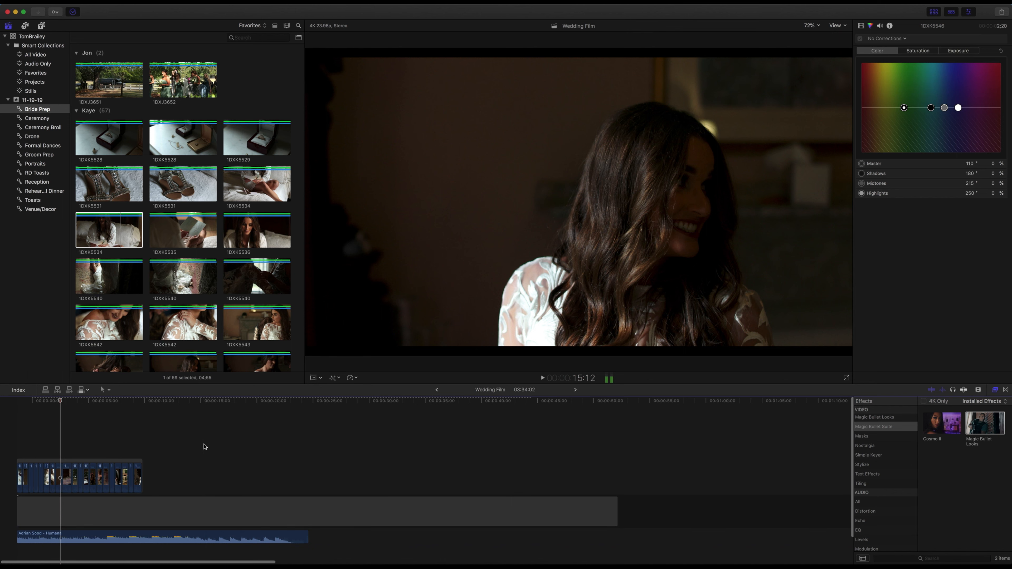
left_click(214, 447)
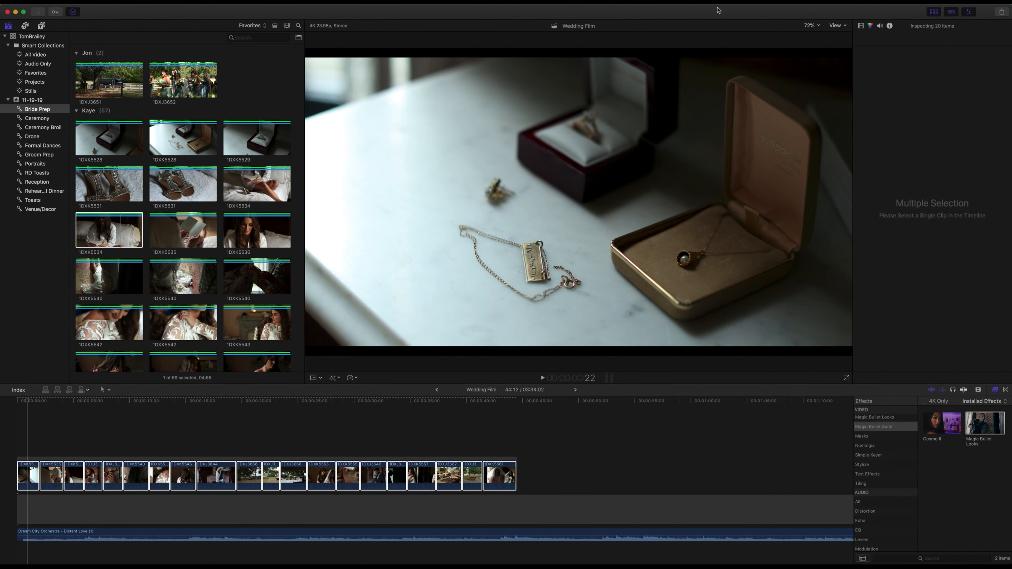
Delete all 20 clips of the storyline above the Dream City Orchestra music and shorten the gap clip to near the song's end
left_click(33, 411)
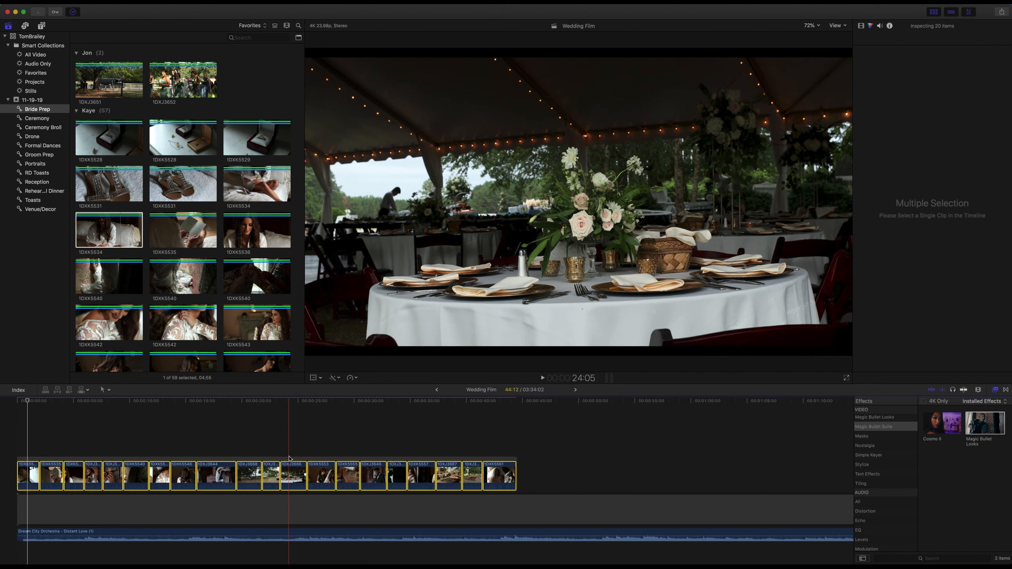
key("Delete")
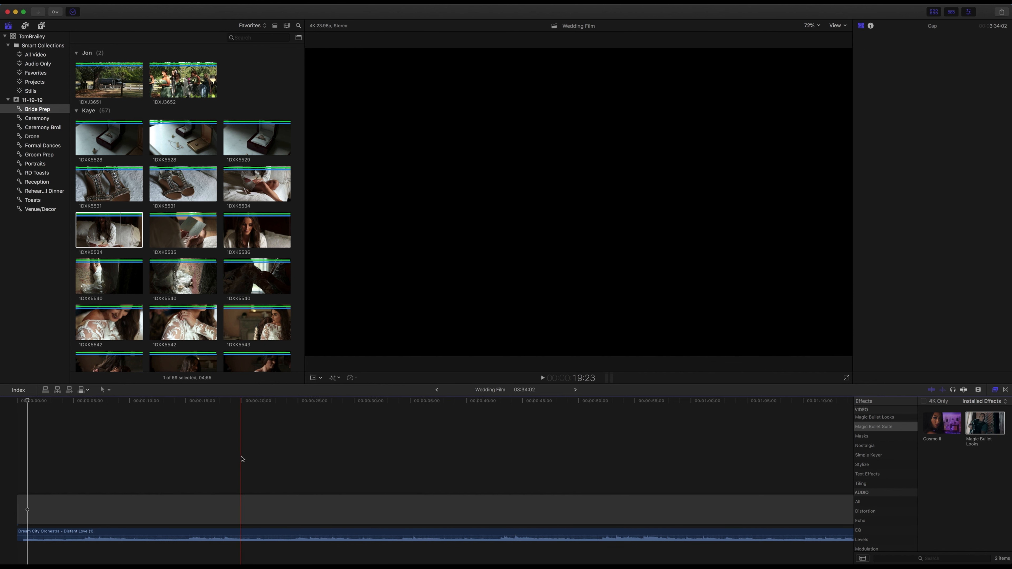
key("shift+z")
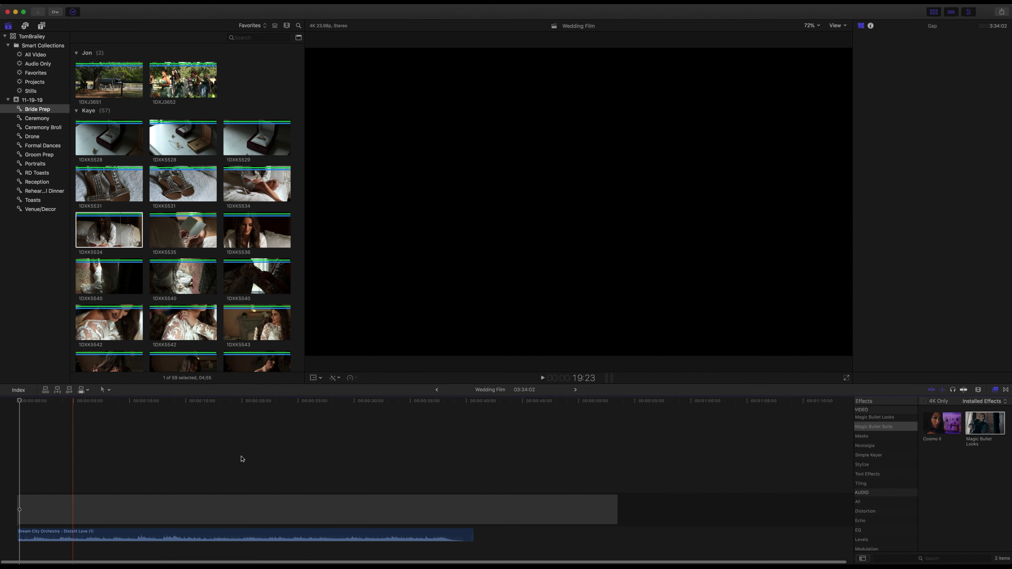
left_click_drag(616, 510, 463, 506)
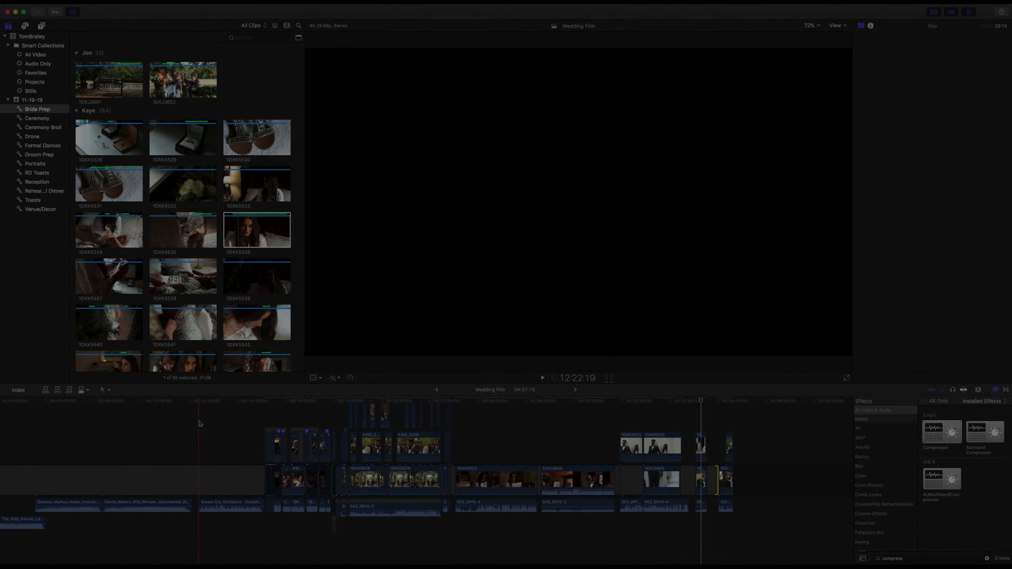
scroll(199, 424, "left", 5)
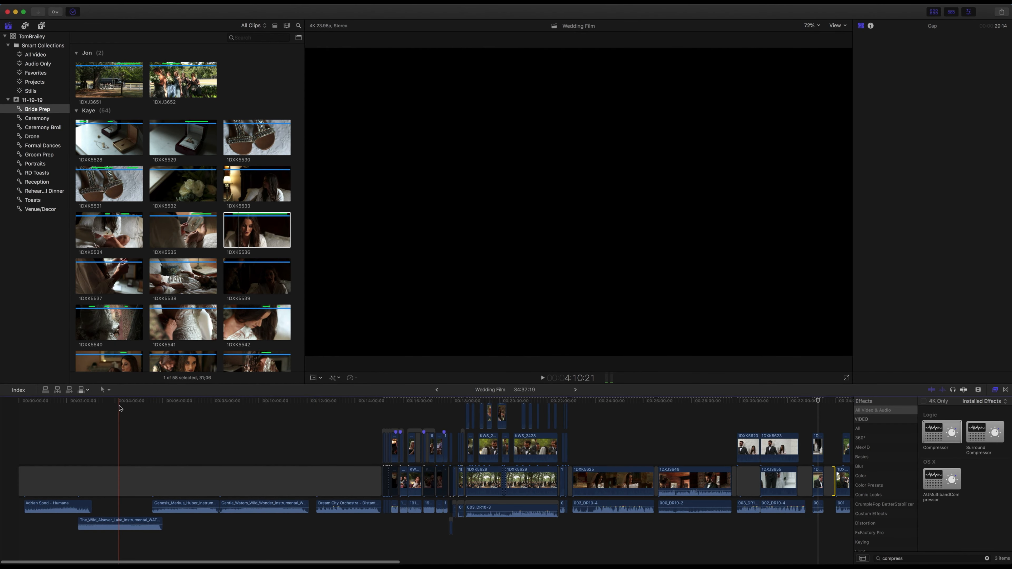
scroll(120, 408, "right", 1)
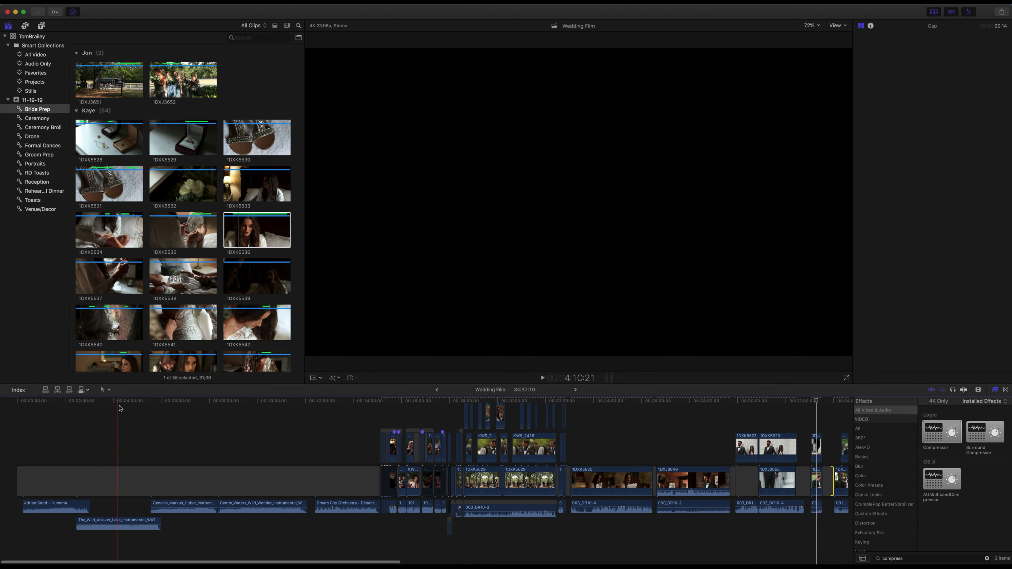
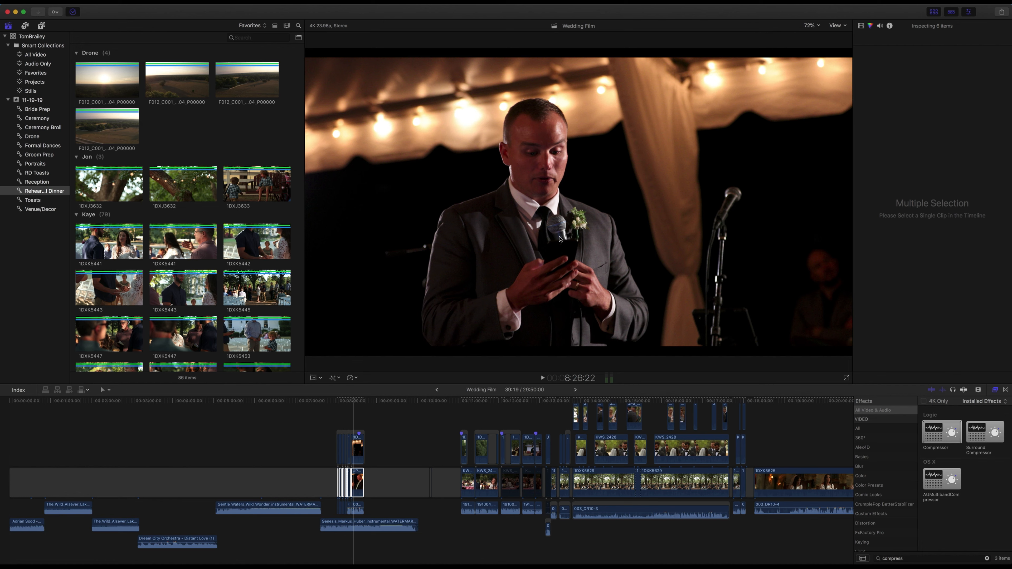
Move the stacked video and audio clip groups starting at about 10:20 to the opening songs, around the one-minute mark
left_click_drag(464, 417, 491, 511)
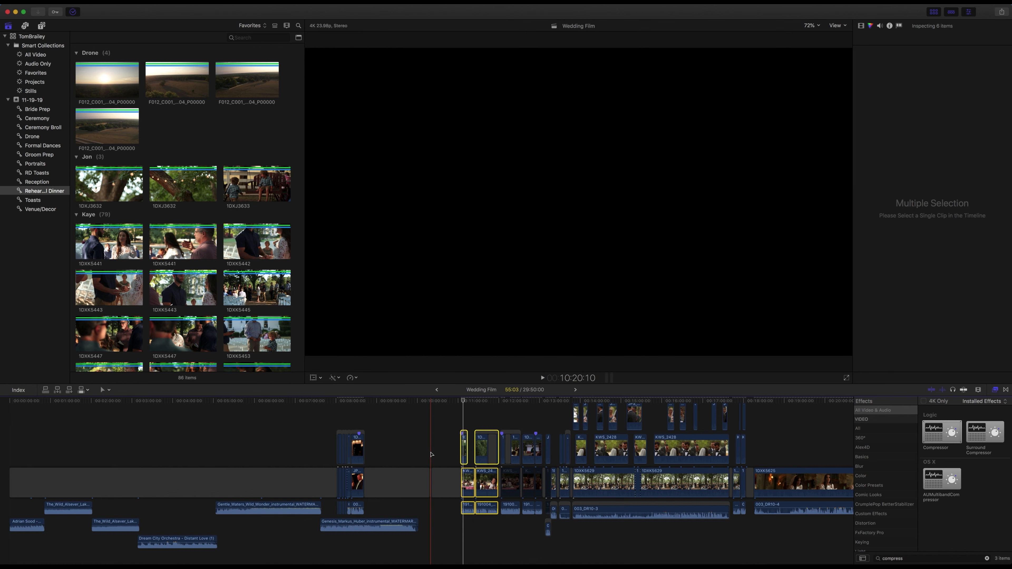
left_click_drag(466, 482, 61, 486)
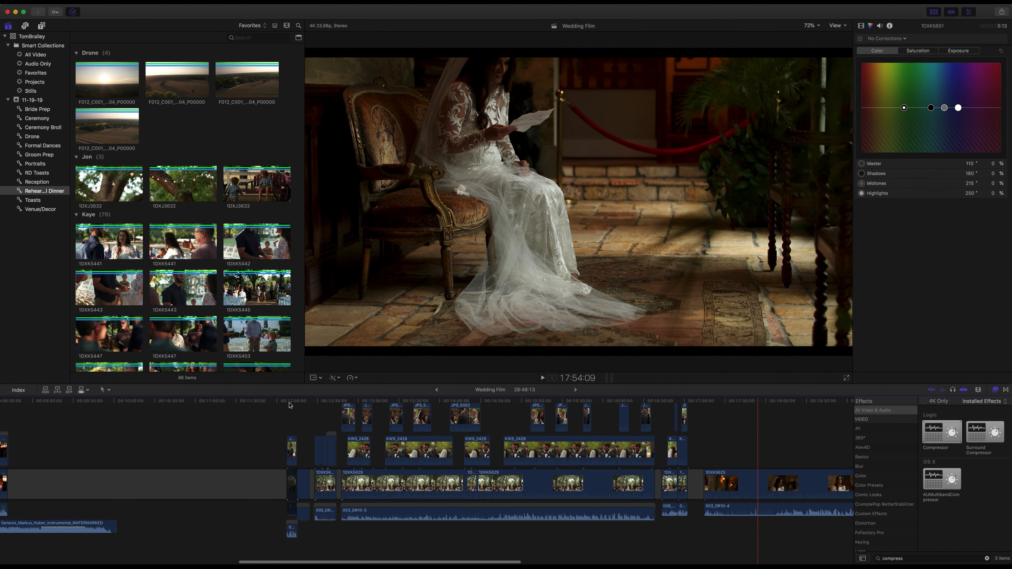
Play the start of the bride's ceremony vows and set the volume of the 003_DR10-3 audio beneath them to 10.0 dB
left_click(288, 403)
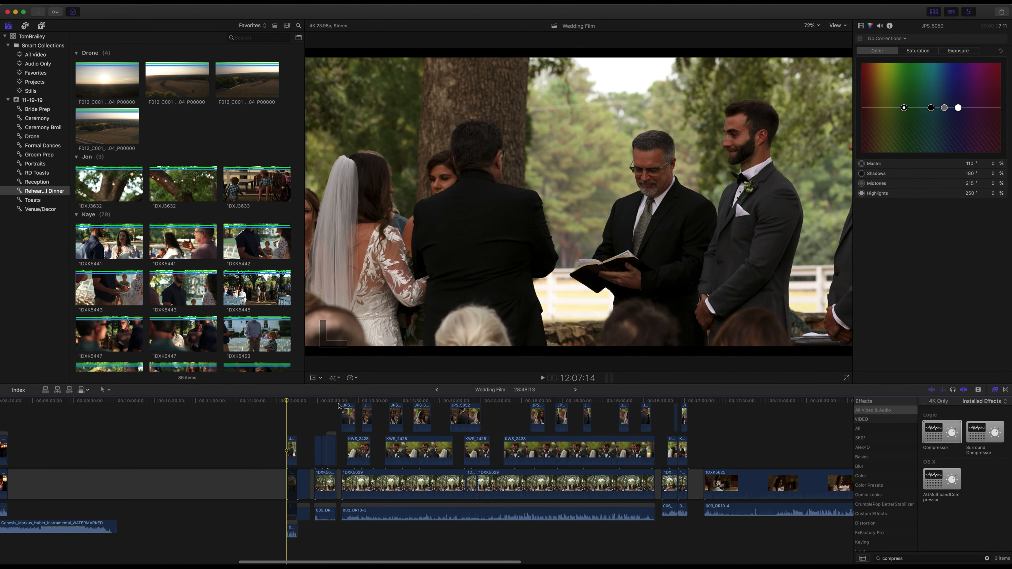
left_click(347, 403)
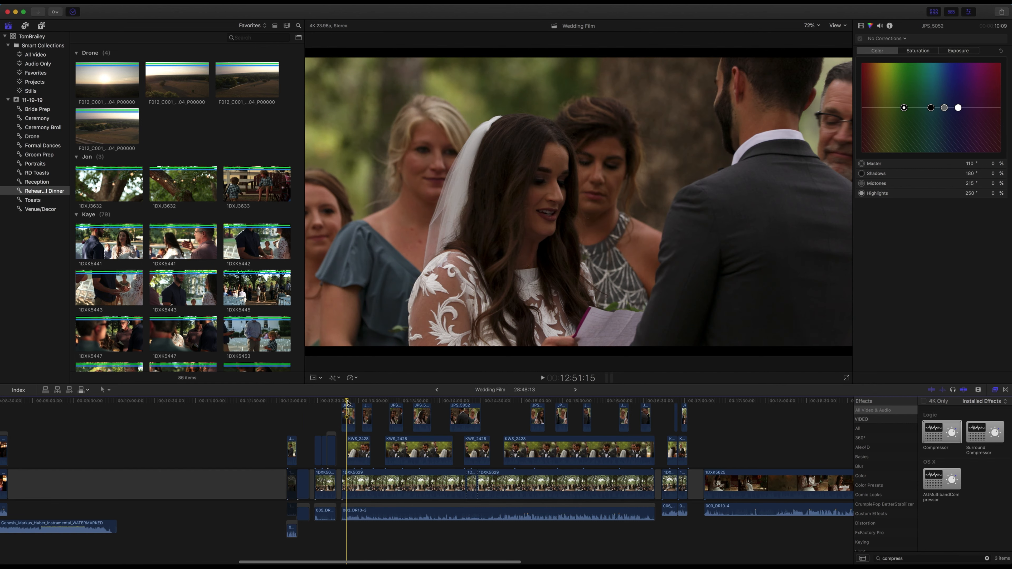
key("space")
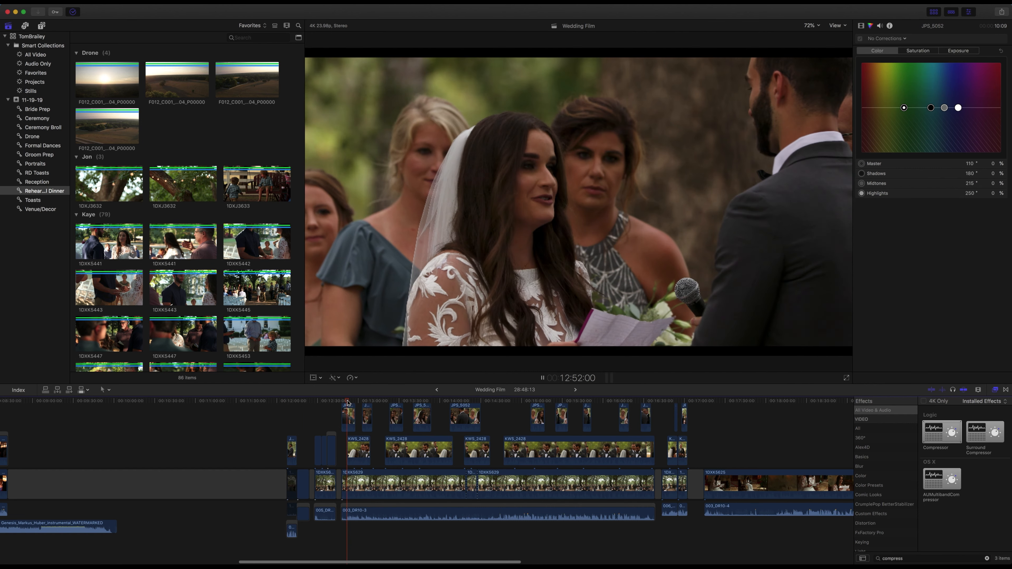
key("XF86AudioRaiseVolume")
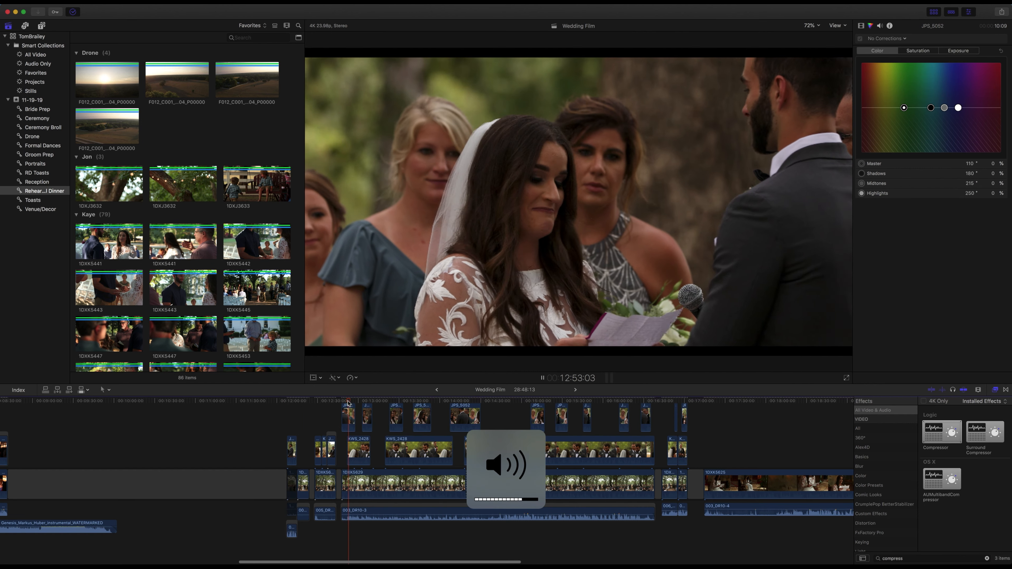
left_click(367, 514)
left_click_drag(366, 516, 369, 513)
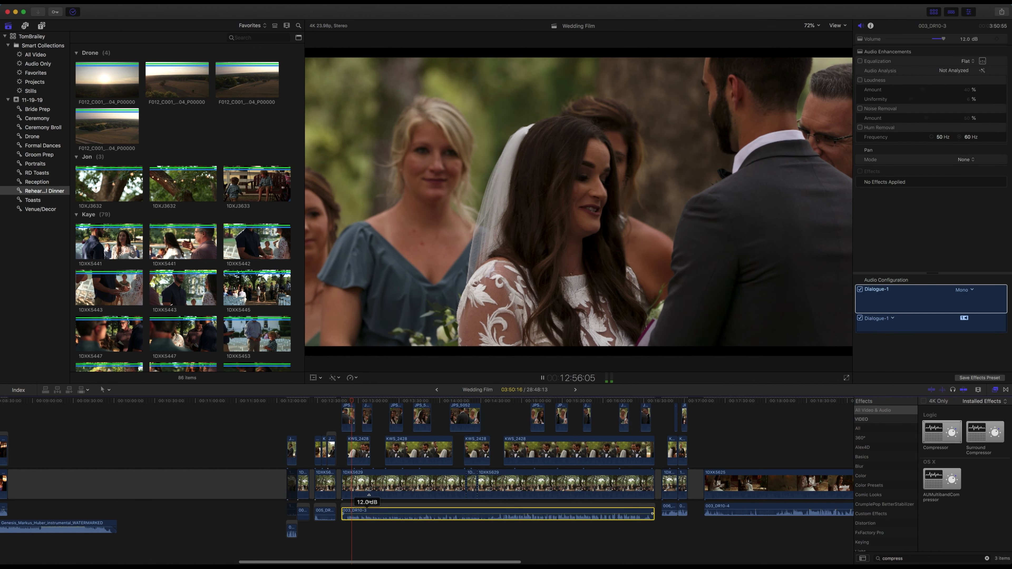
key("super+minus")
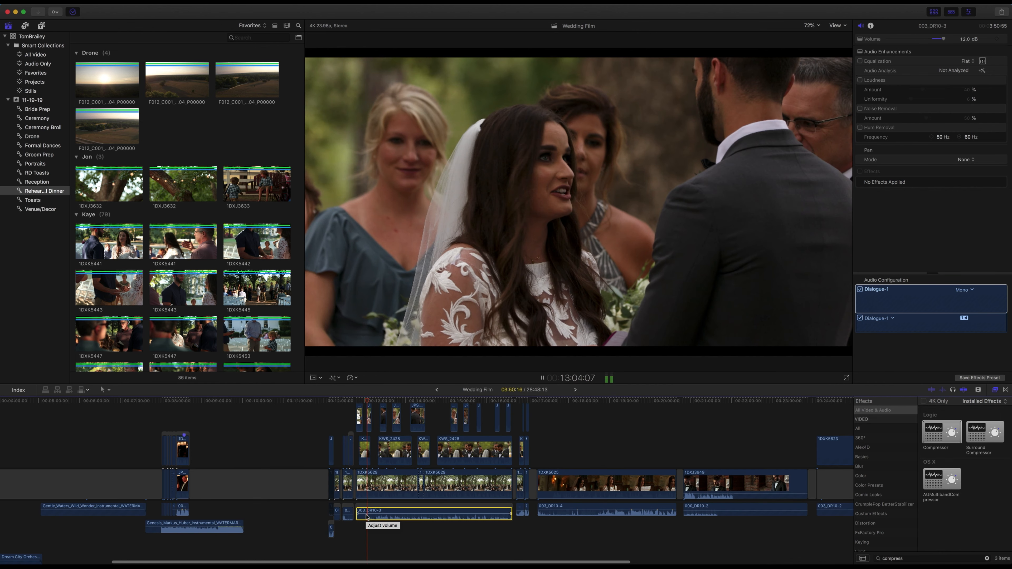
key("space")
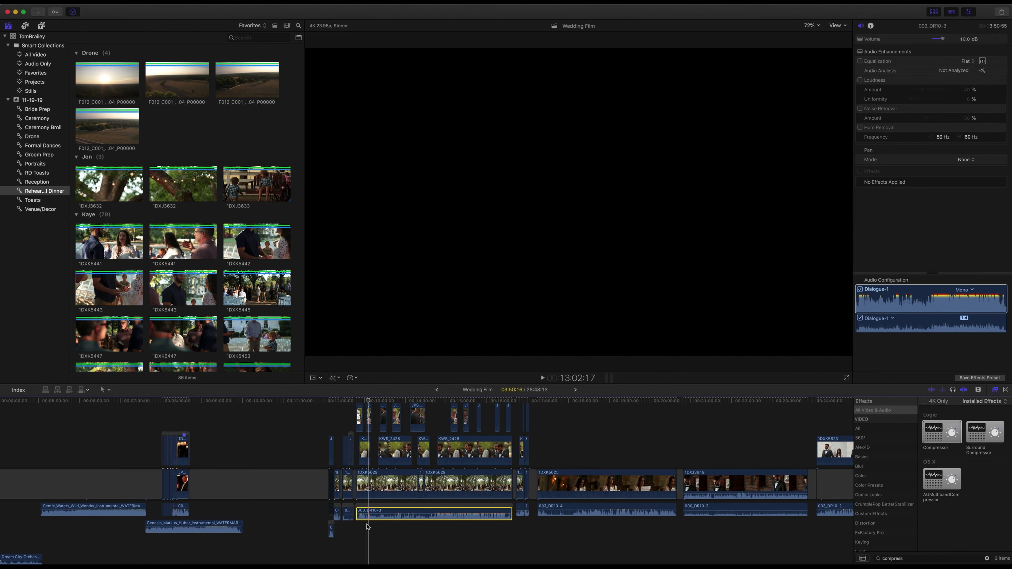
key("space")
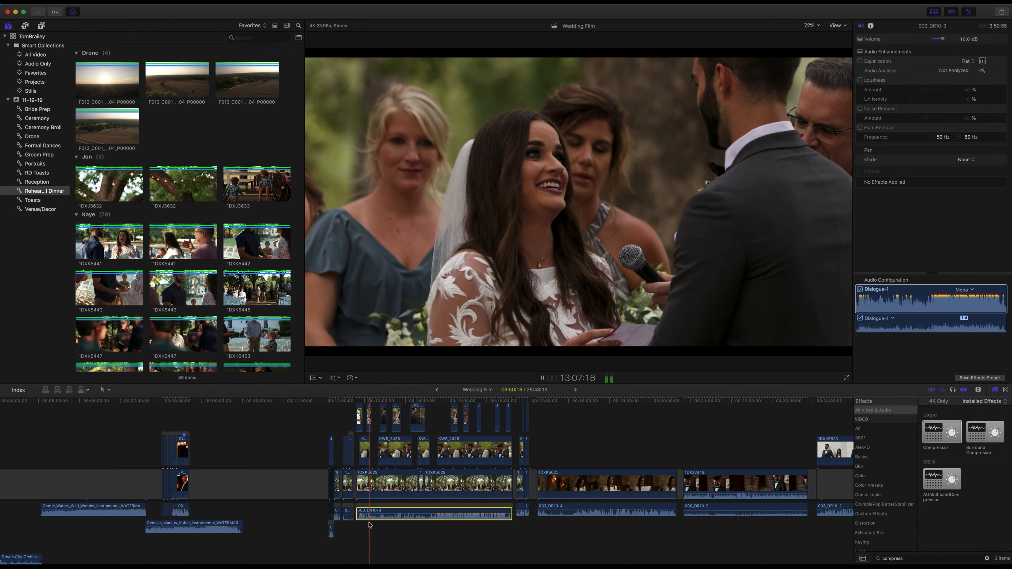
key("space")
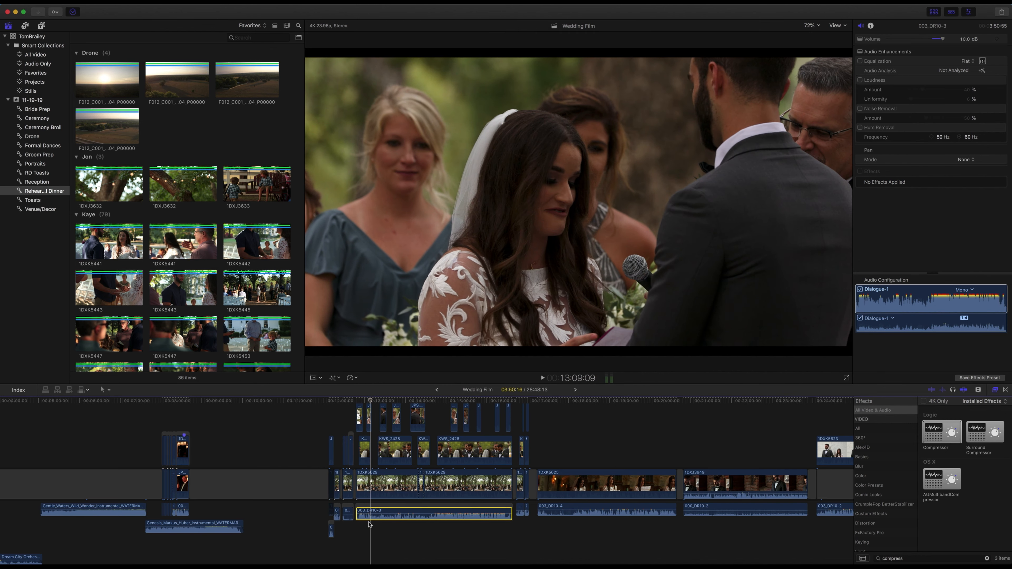
key("ctrl+minus")
key("ctrl+minus")
Review the remaining sections after the vows, from the letter reading near 18:00 to the couple at the brick wall and the closing family clips
left_click(573, 458)
key("space")
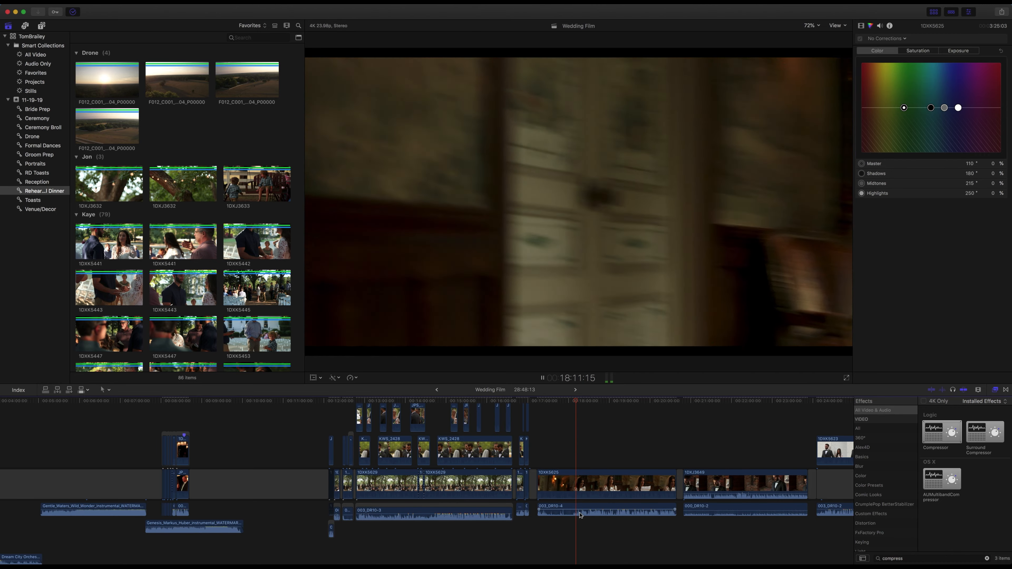
left_click(585, 453)
key("b")
key("a")
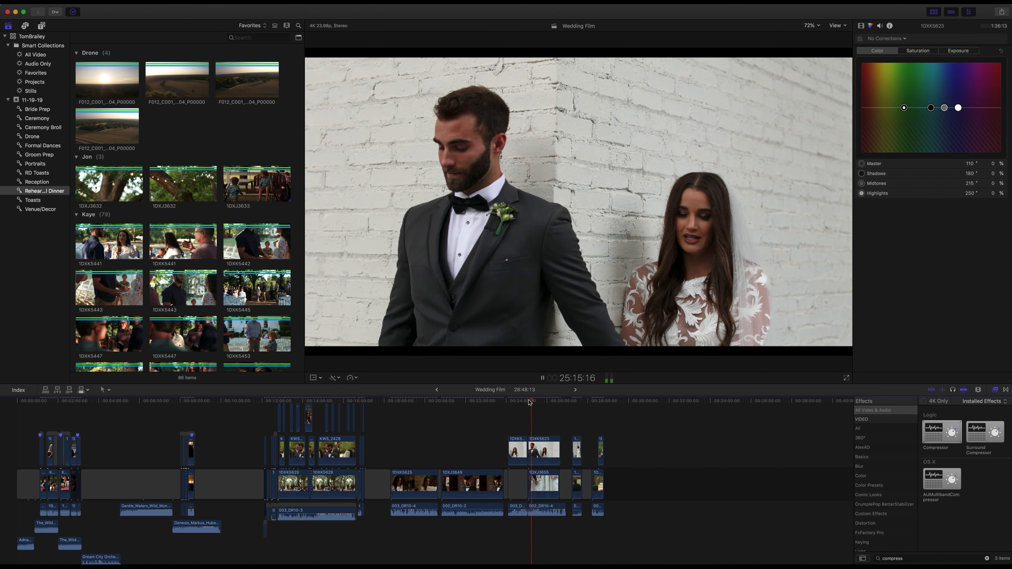
left_click(514, 402)
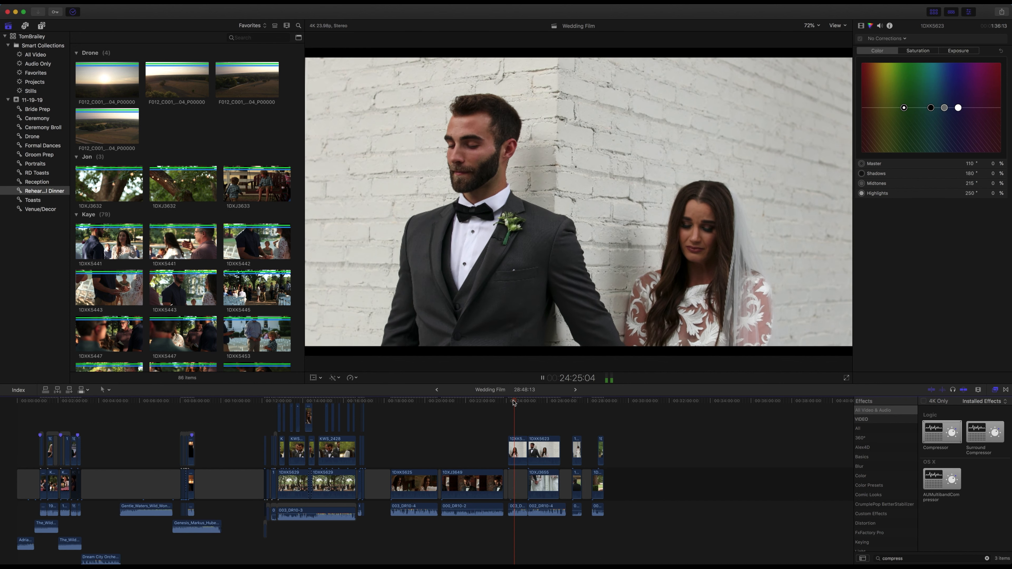
key("space")
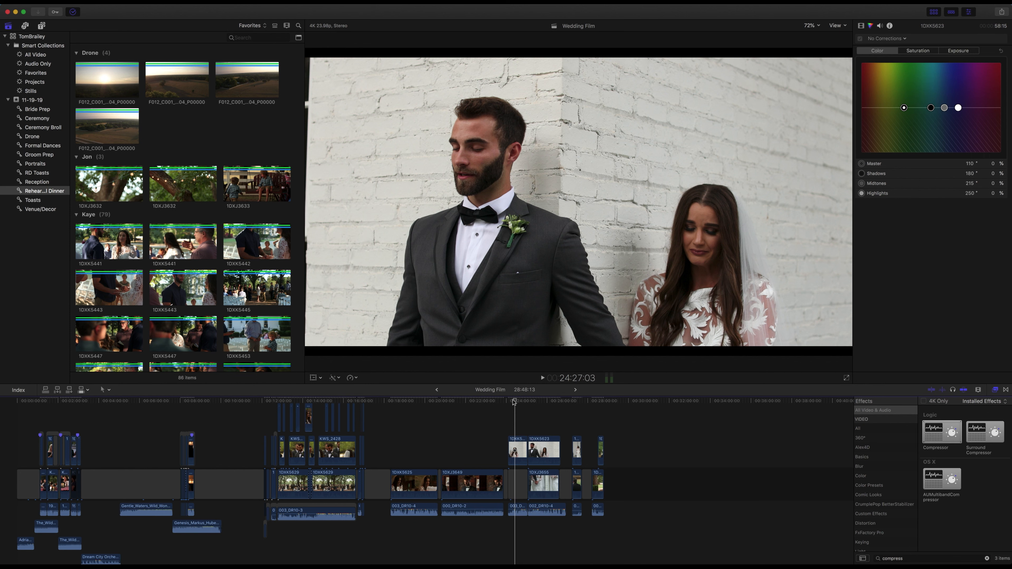
left_click_drag(513, 402, 592, 402)
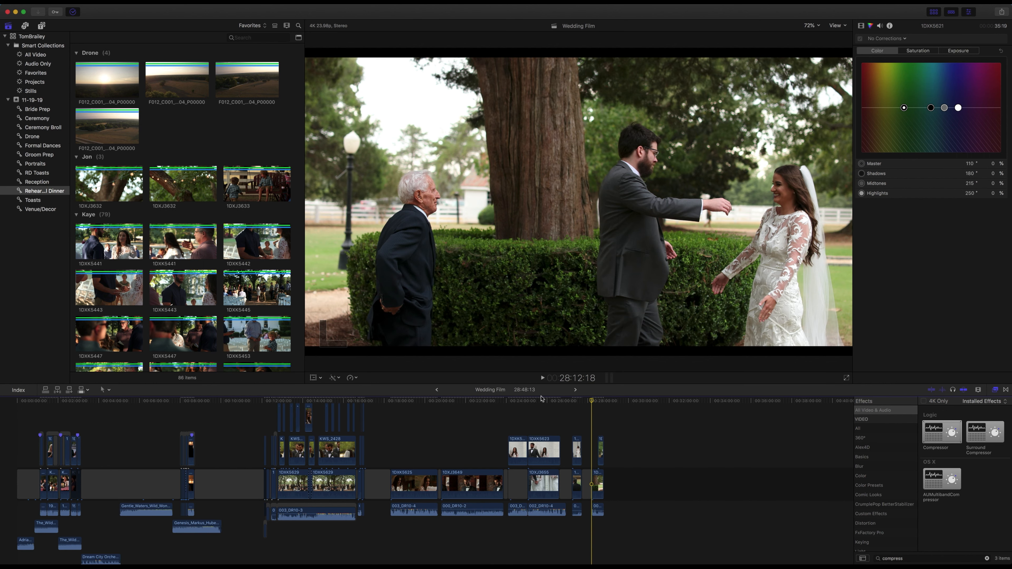
Trim the starts of the bride's vow video clips to about 12:51, leaving the 003_DR10-3 audio lead-in in place
left_click(277, 402)
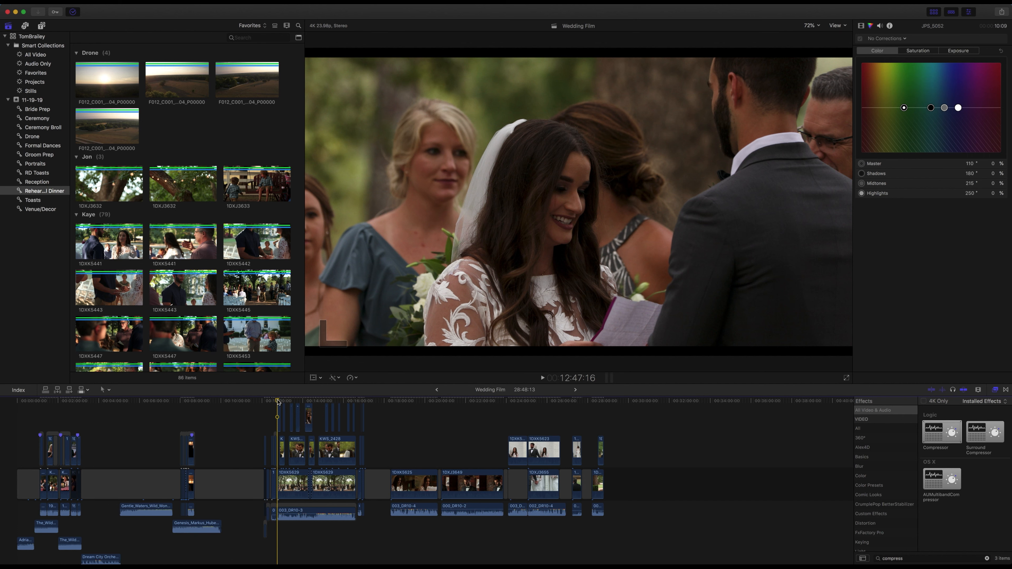
key("super+equal")
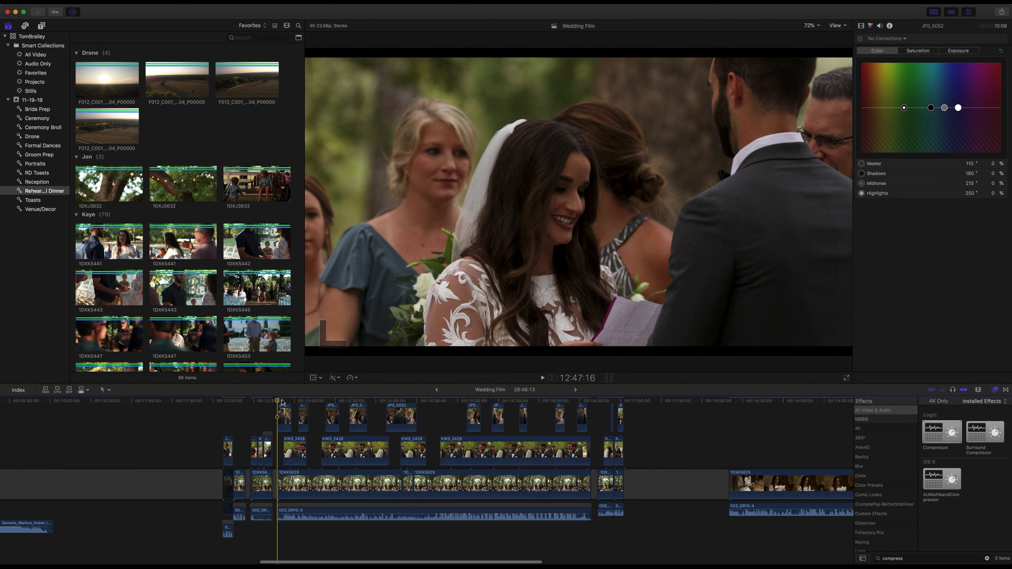
left_click(282, 402)
key("super+equal")
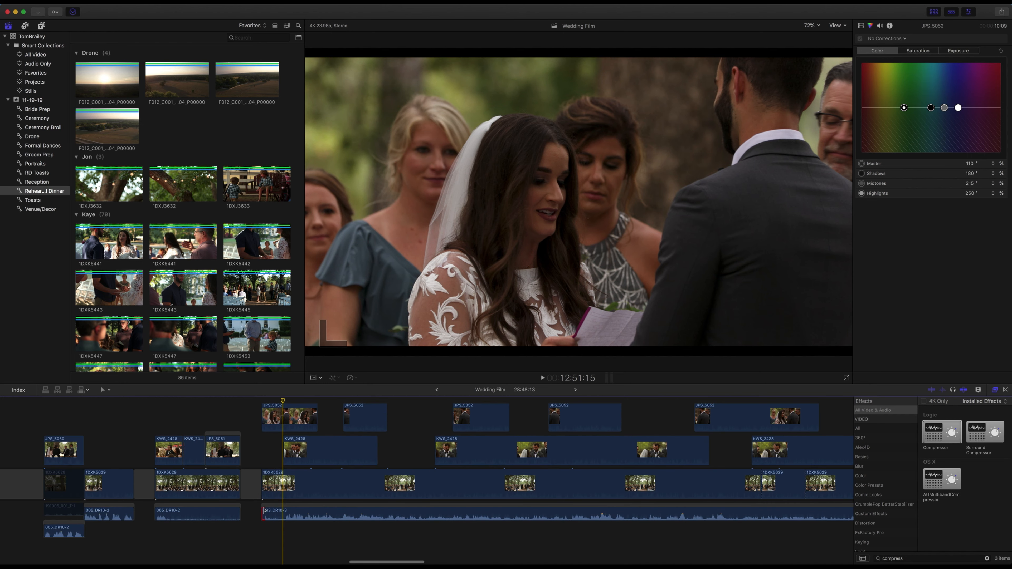
left_click_drag(264, 510, 284, 511)
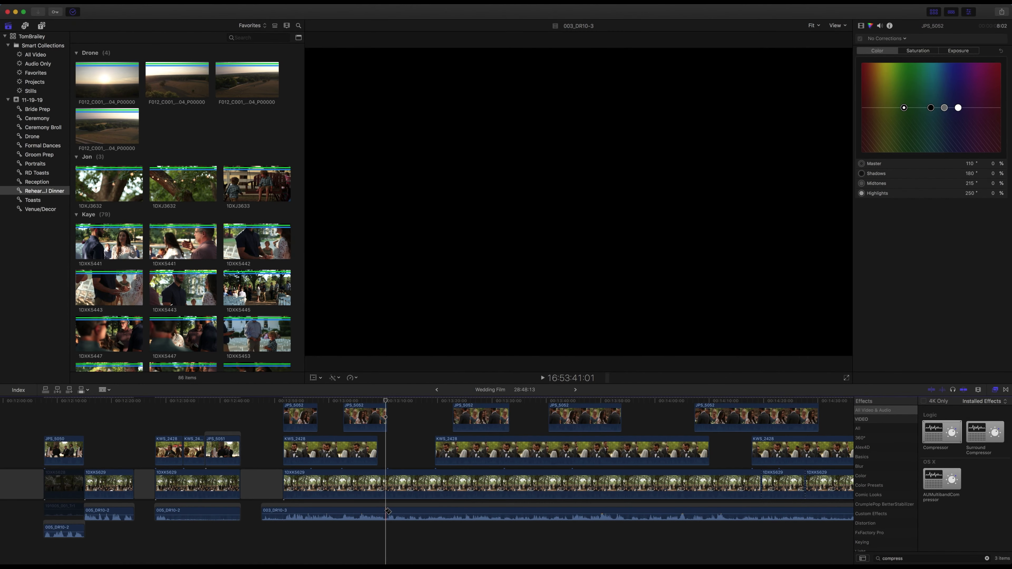
Split the vow video and 003_DR10-3 audio at about 13:10 and cut the five clips before the split from the timeline
left_click(387, 511)
left_click(388, 477)
key("a")
scroll(317, 428, "up", 2)
left_click_drag(306, 415, 357, 530)
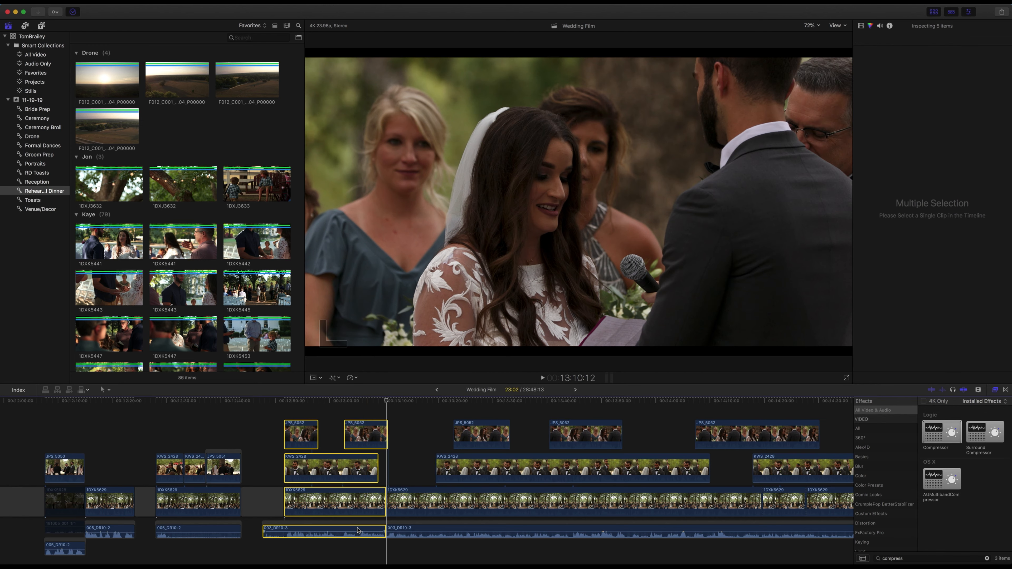
key("shift+Delete")
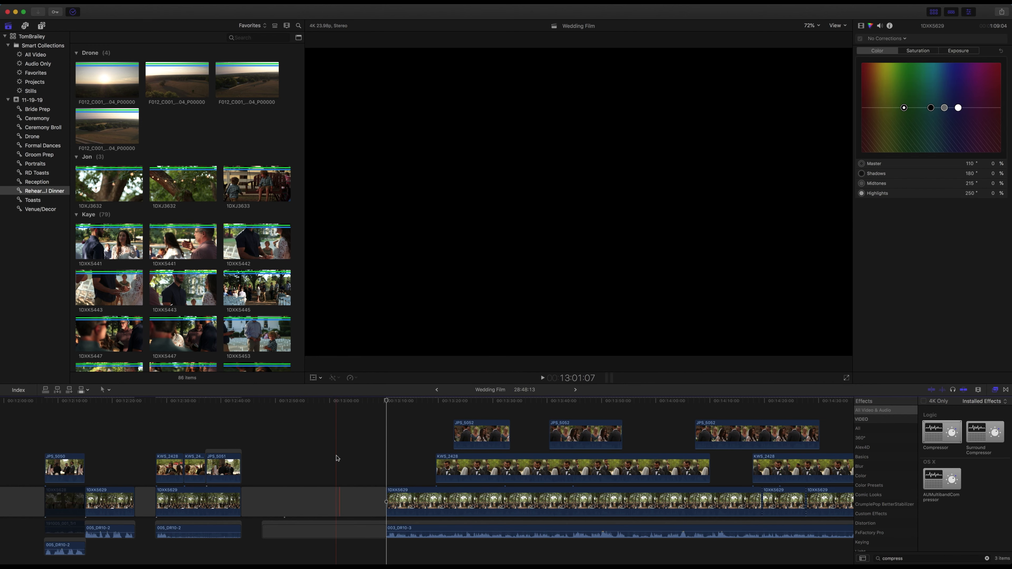
left_click_drag(264, 528, 387, 527)
Try to insert the cut vow clips at the beginning of the project, ahead of the first music track
scroll(366, 461, "left", 20)
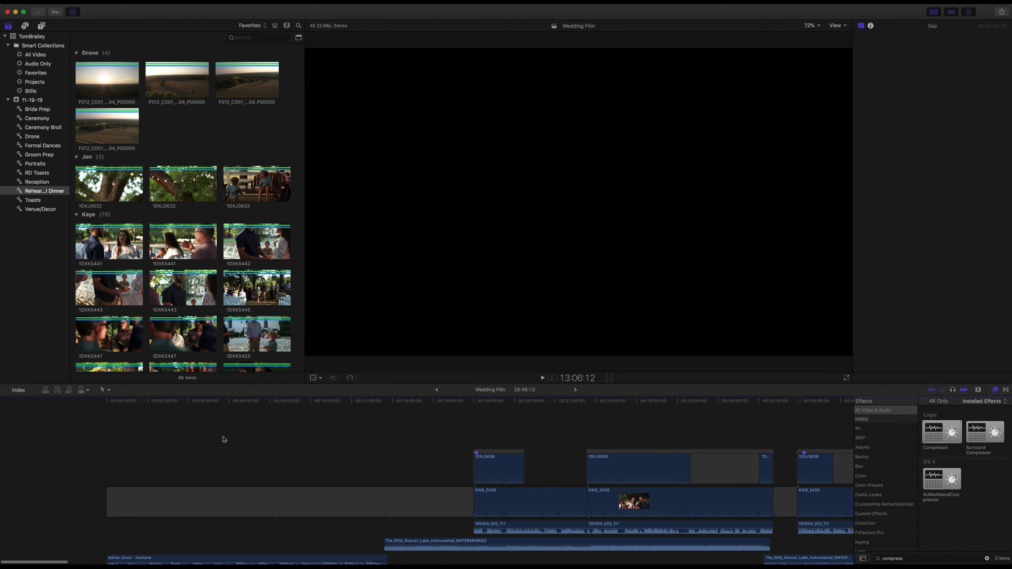
left_click(121, 404)
key("super+v")
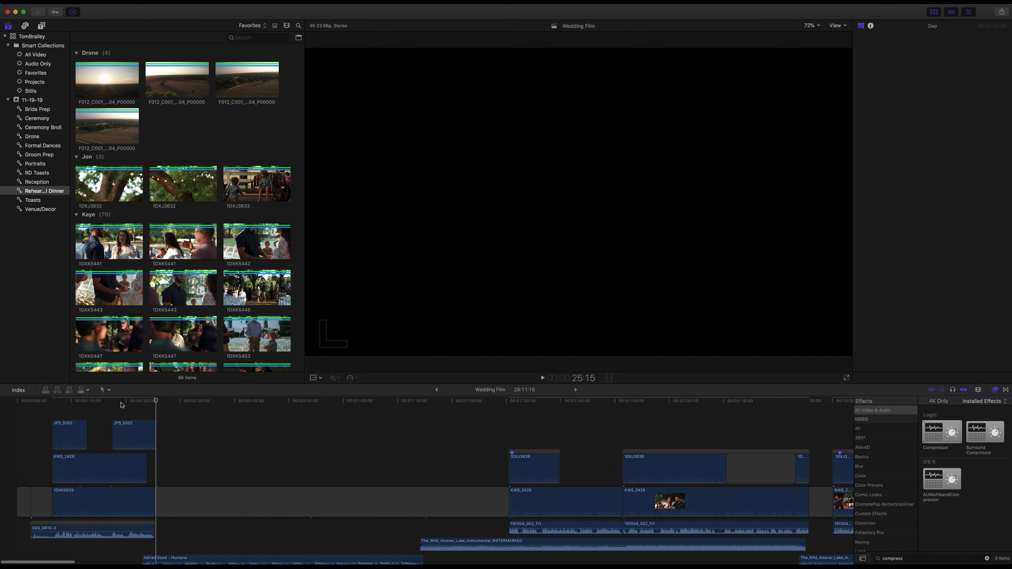
scroll(143, 456, "down", 5)
key("super+z")
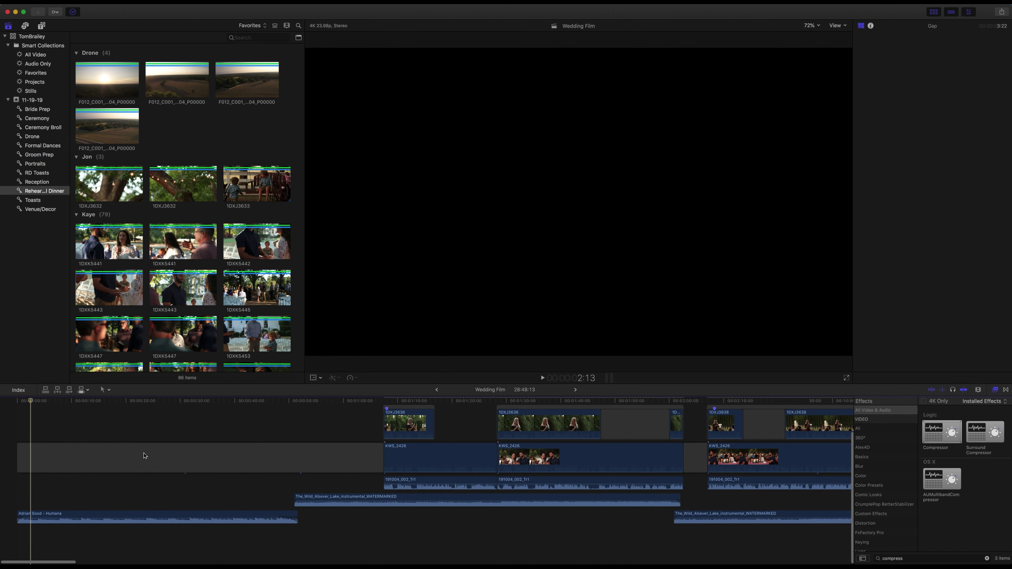
Play the opening vows and apply the Compressor effect to the longer 003_DR10-3 audio clip
left_click(54, 404)
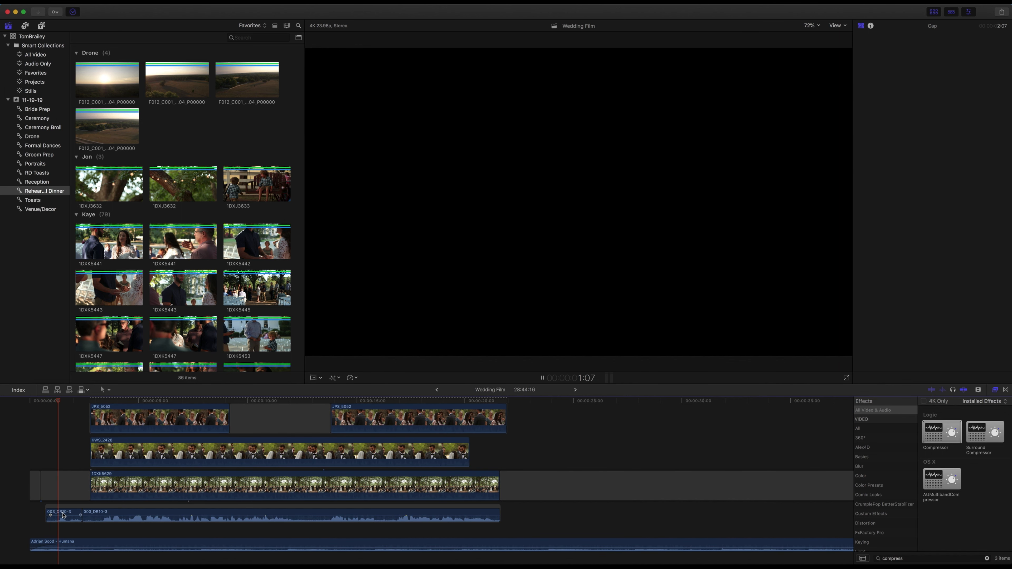
left_click(69, 520)
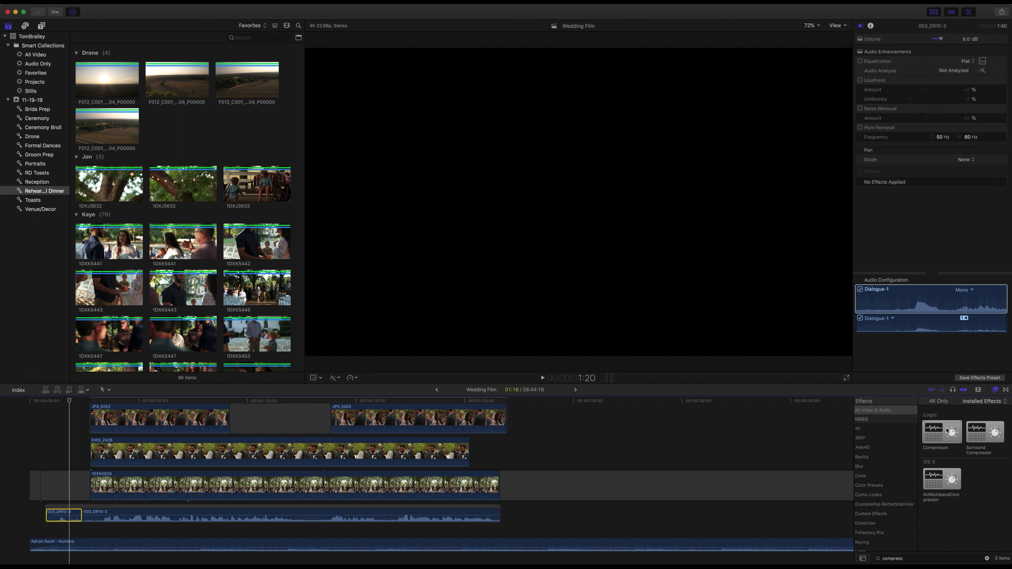
left_click_drag(939, 434, 110, 520)
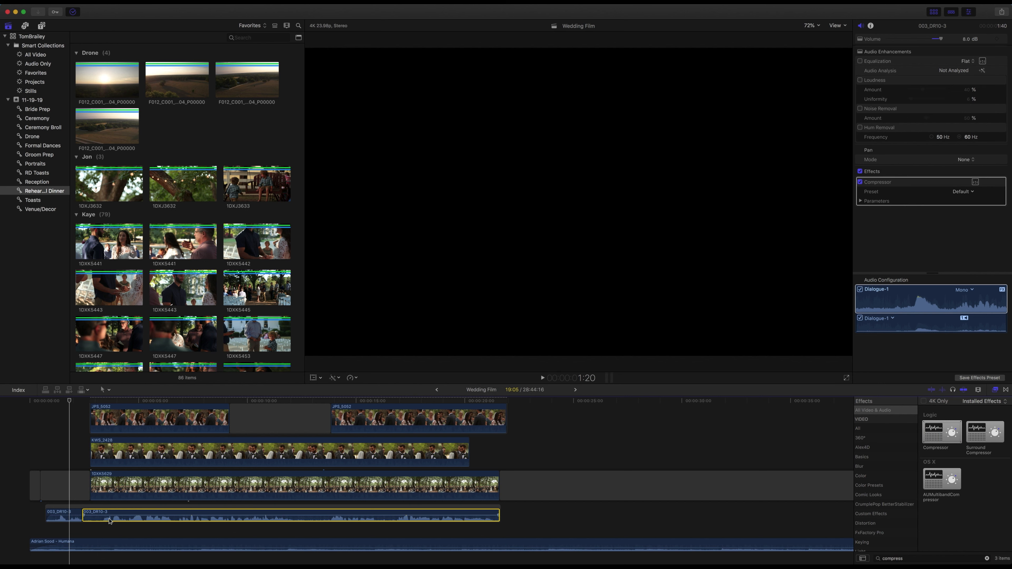
left_click(938, 442)
left_click(397, 507)
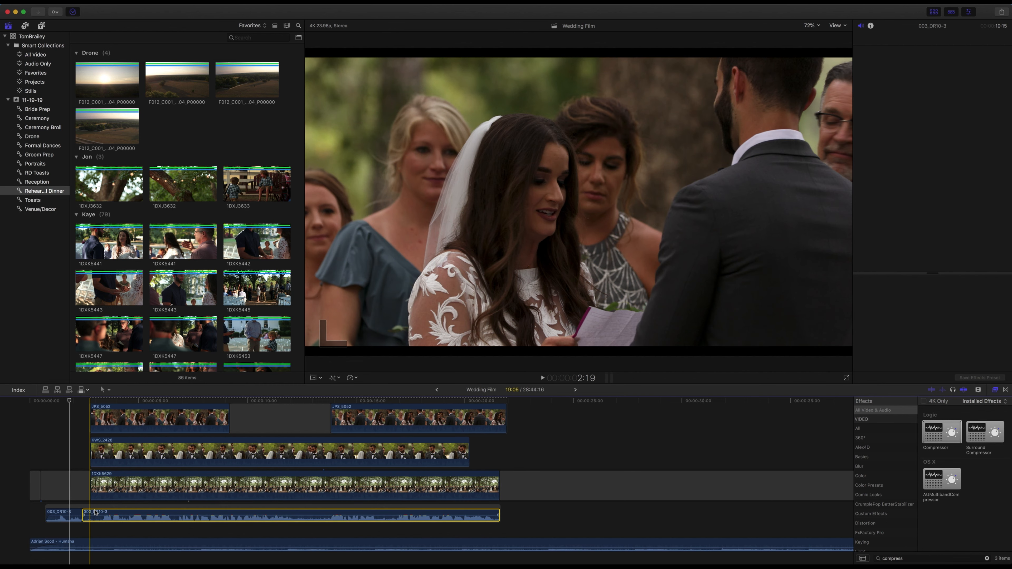
Play the opening vows over the Humana music and adjust the longer 003_DR10-3 clip's volume to 7.0 dB
key("ctrl+minus")
key("ctrl+minus")
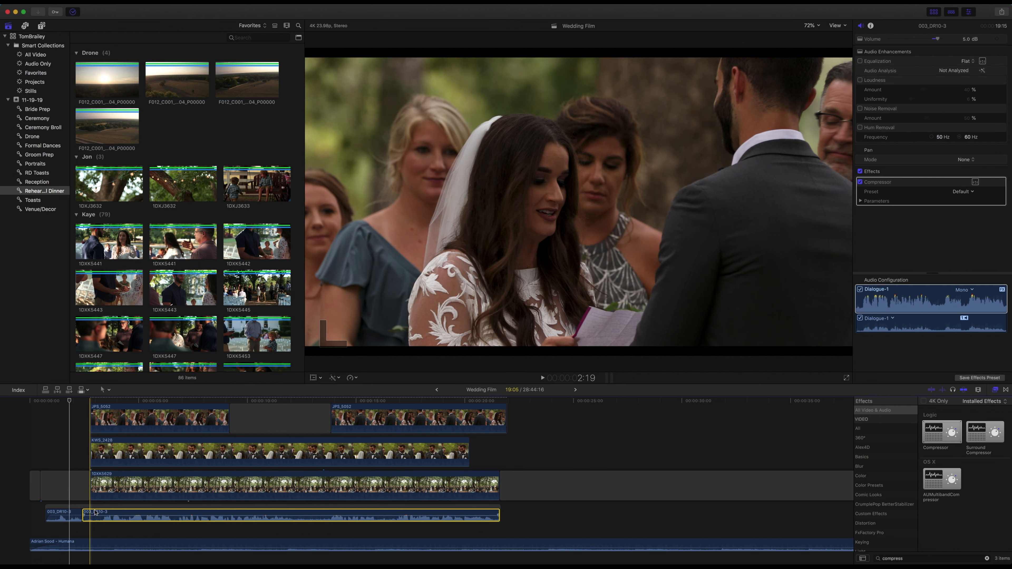
key("space")
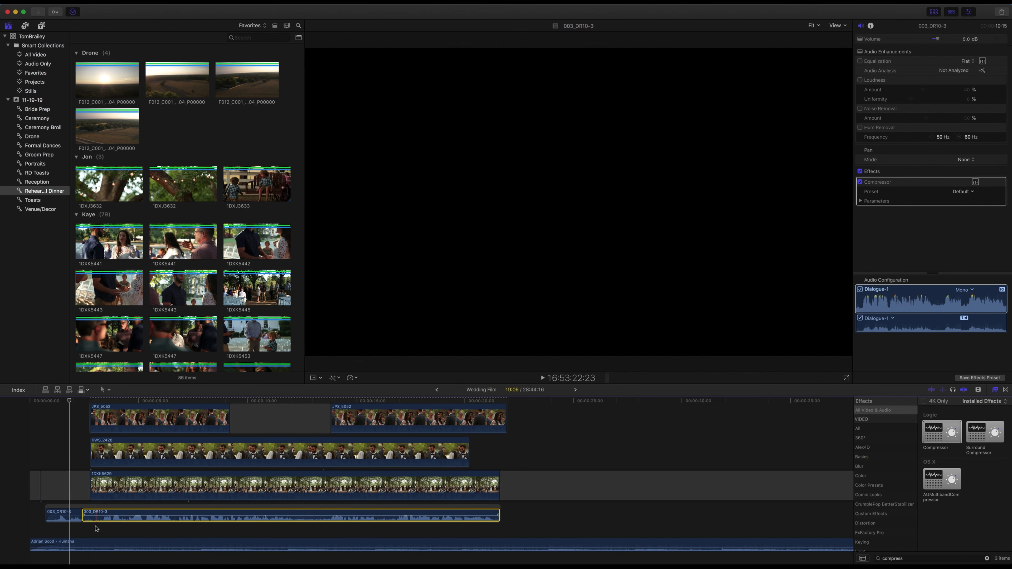
left_click(47, 529)
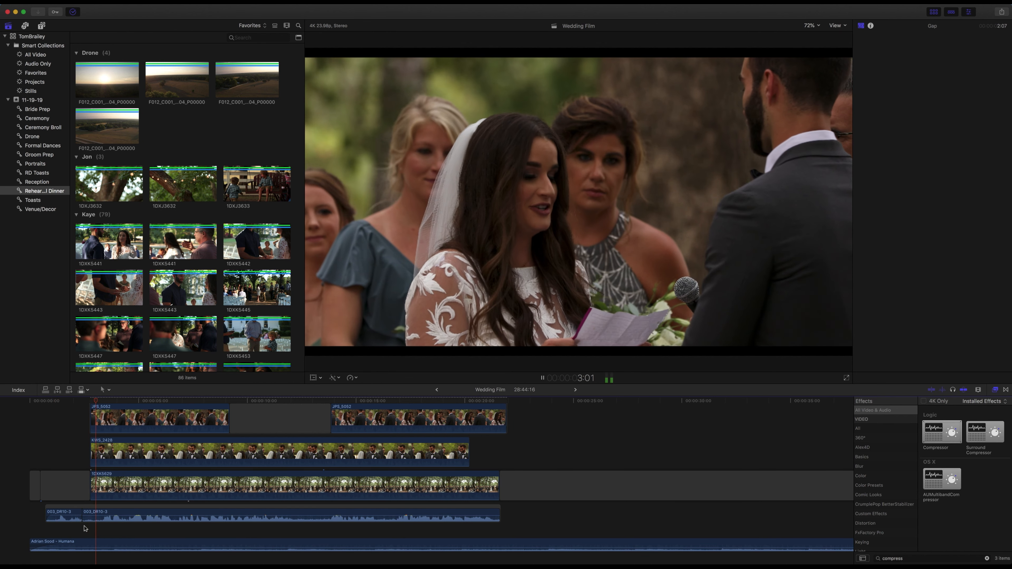
left_click(120, 517)
key("ctrl+equal")
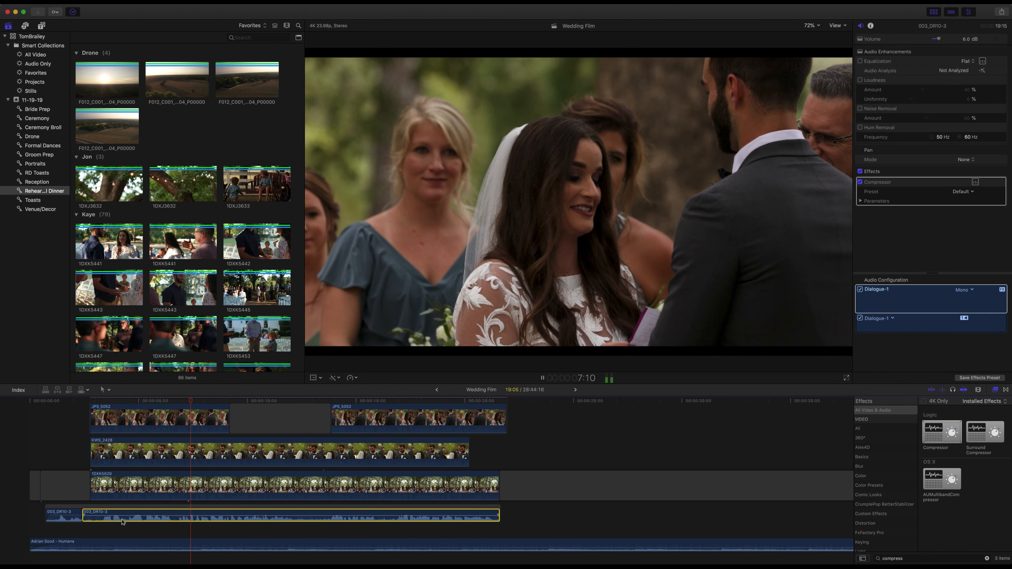
key("super+minus")
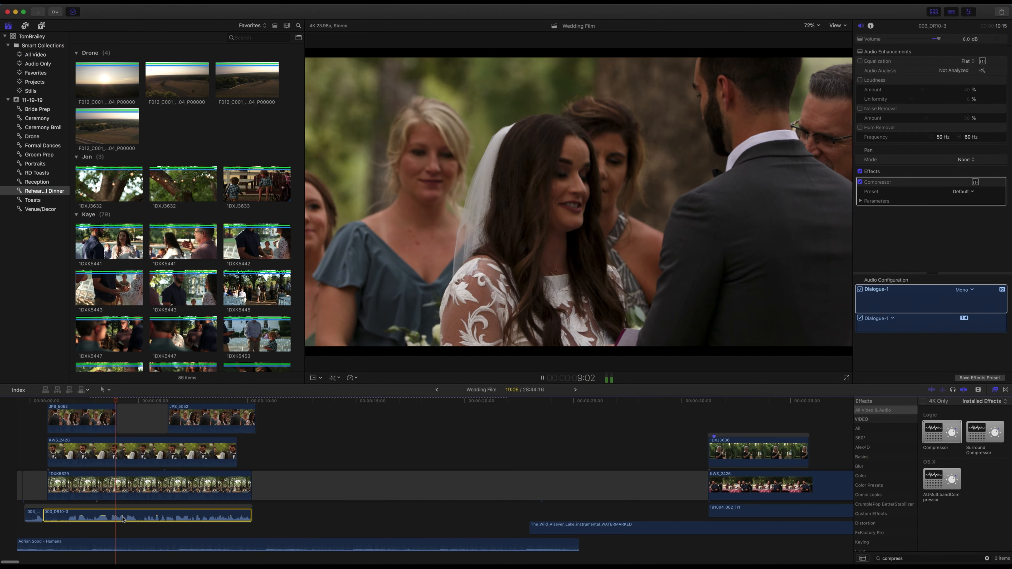
key("ctrl+equal")
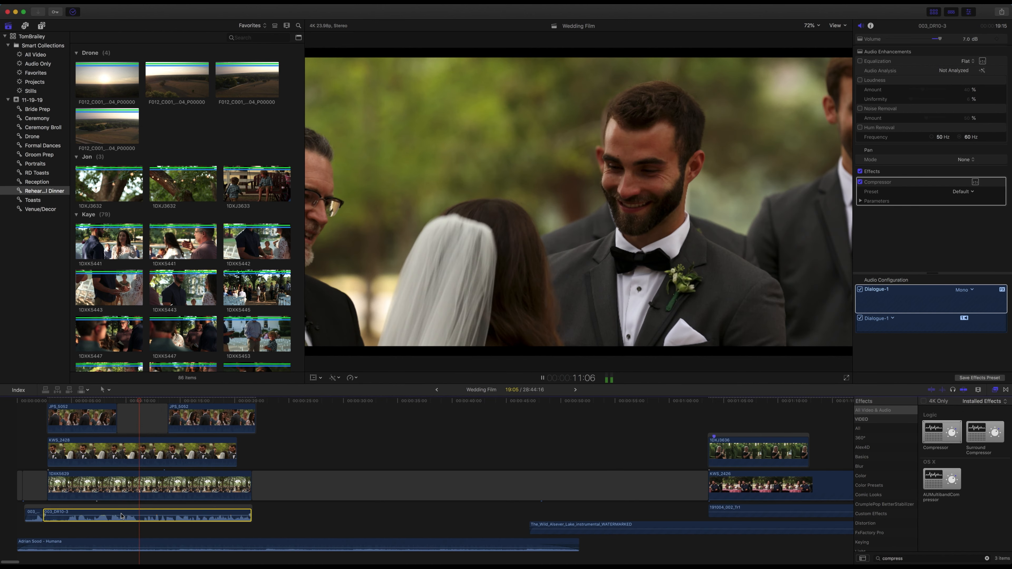
Play the opening vows through their end and lower the longer 003_DR10-3 clip's volume to 5.0 dB
key("super+minus")
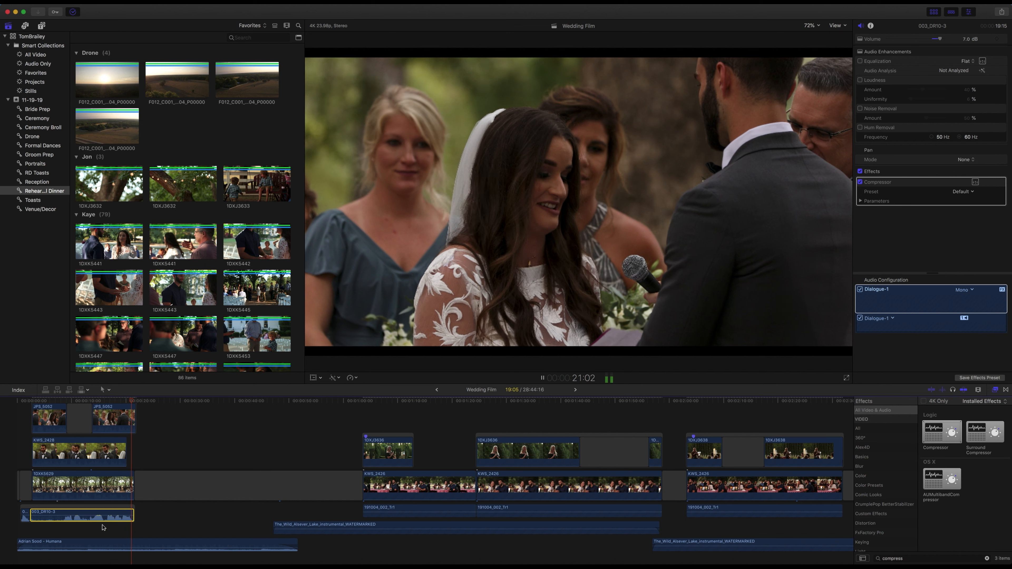
key("space")
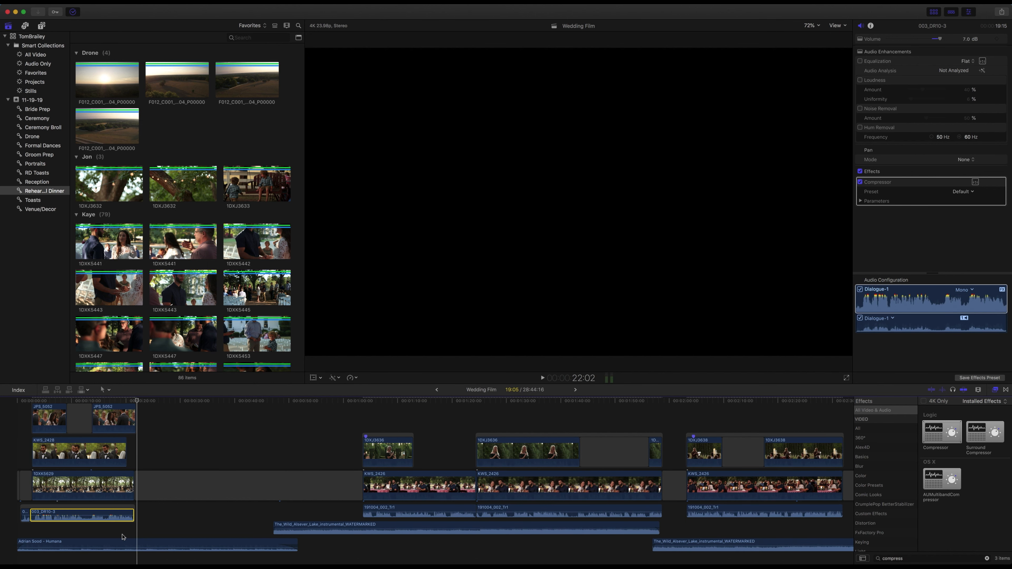
key("super+minus")
left_click(49, 515)
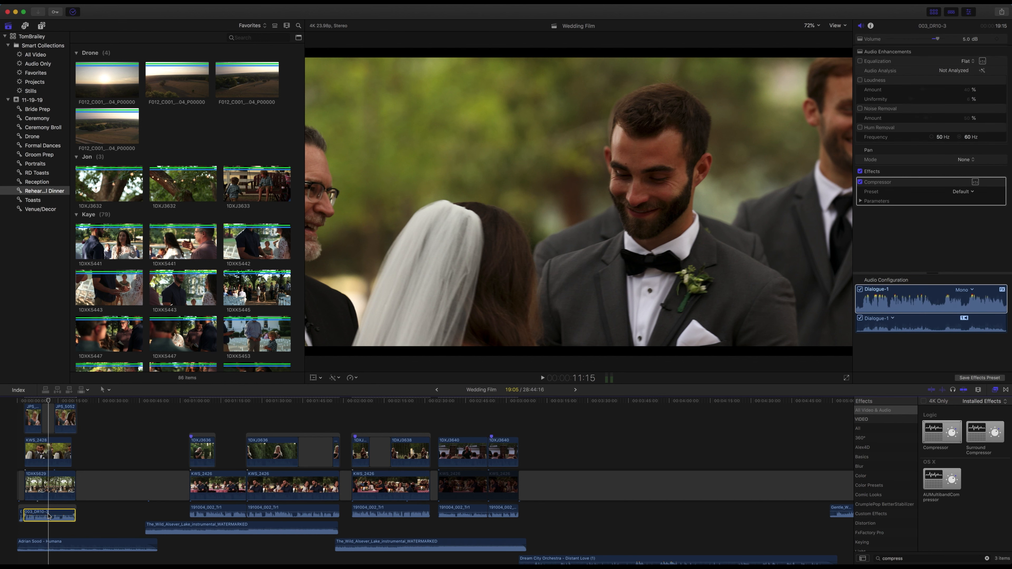
left_click(32, 527)
key("super+6")
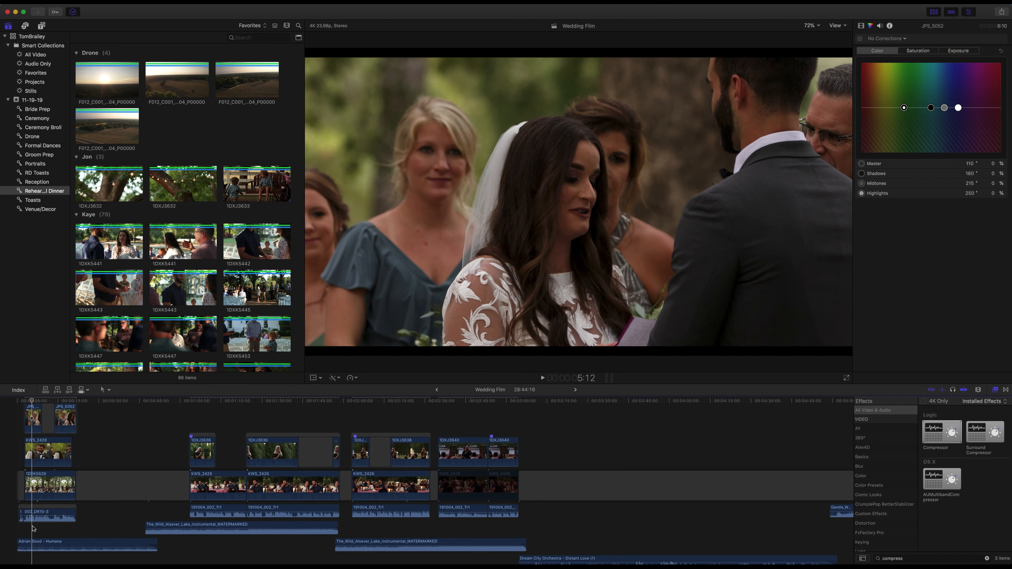
Replace the opening vows with the 1DXK5623, 1DXJ3655 and 002_DR10-4 clips over the Humana music at the film's beginning
key("shift+z")
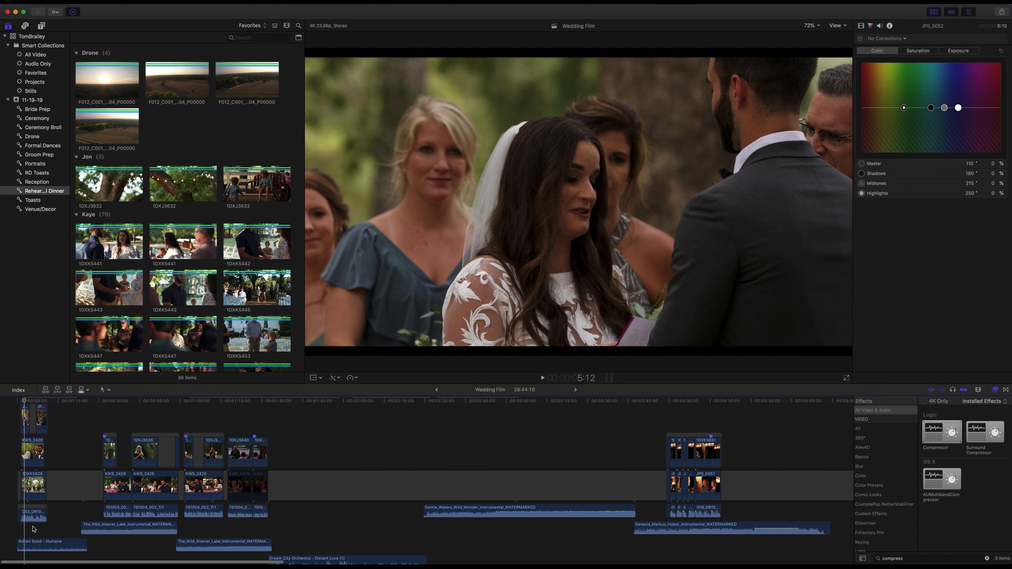
scroll(259, 425, "right", 15)
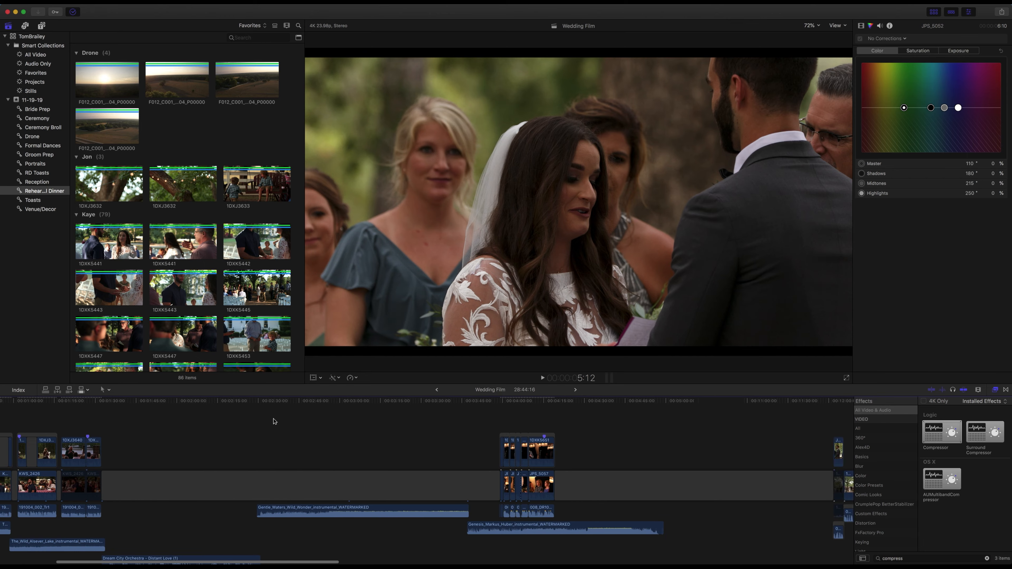
scroll(274, 421, "left", 10)
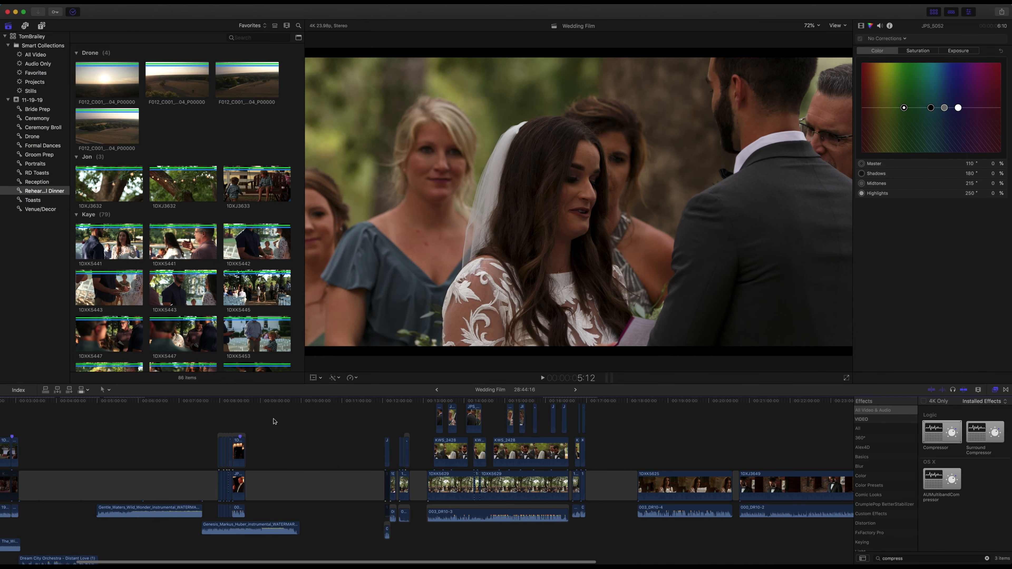
scroll(273, 422, "right", 3)
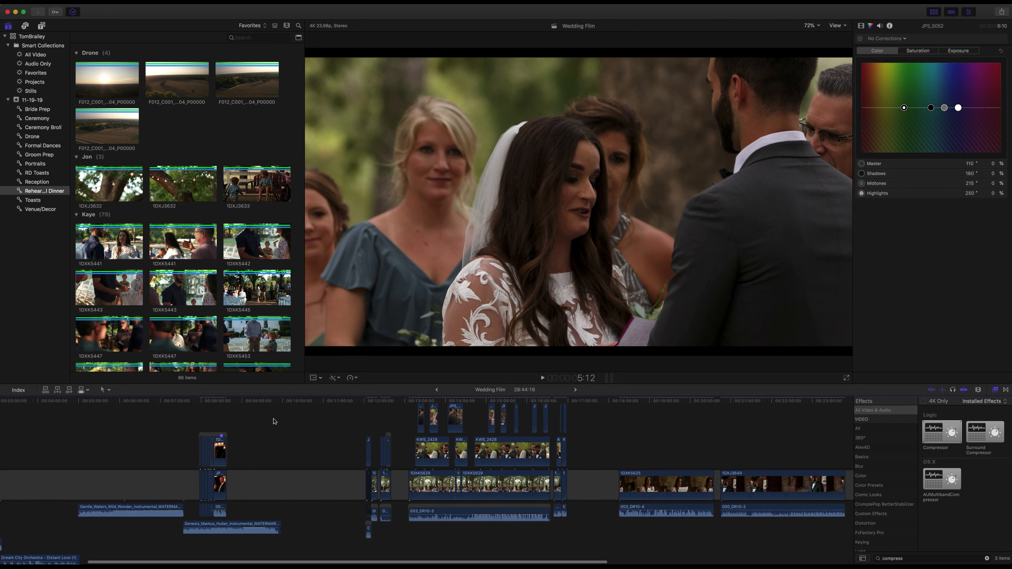
scroll(273, 421, "right", 10)
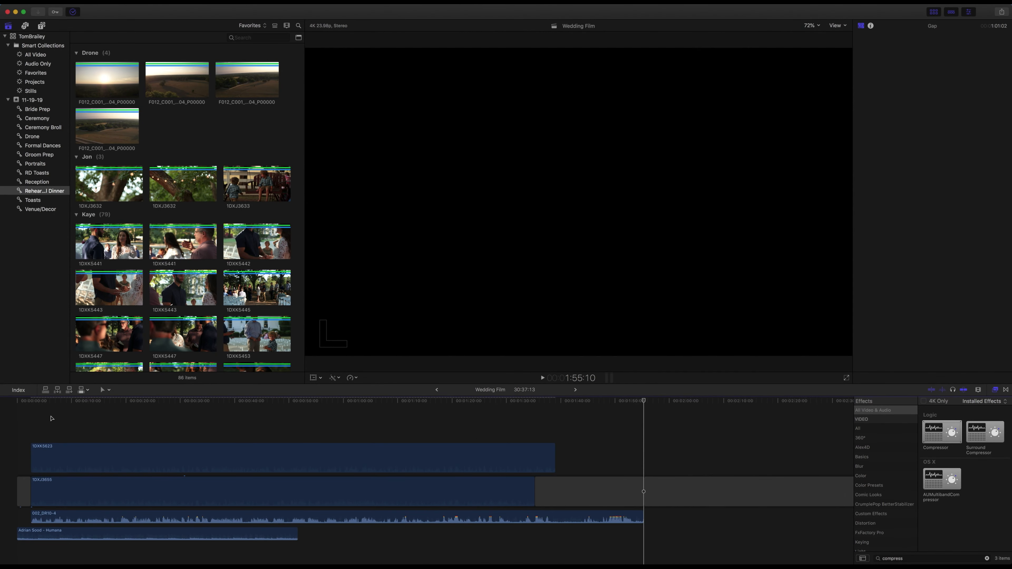
Play the new opening and give the 002_DR10-4 audio clip the Compressor effect and a 9.0 dB volume
left_click(23, 401)
key("space")
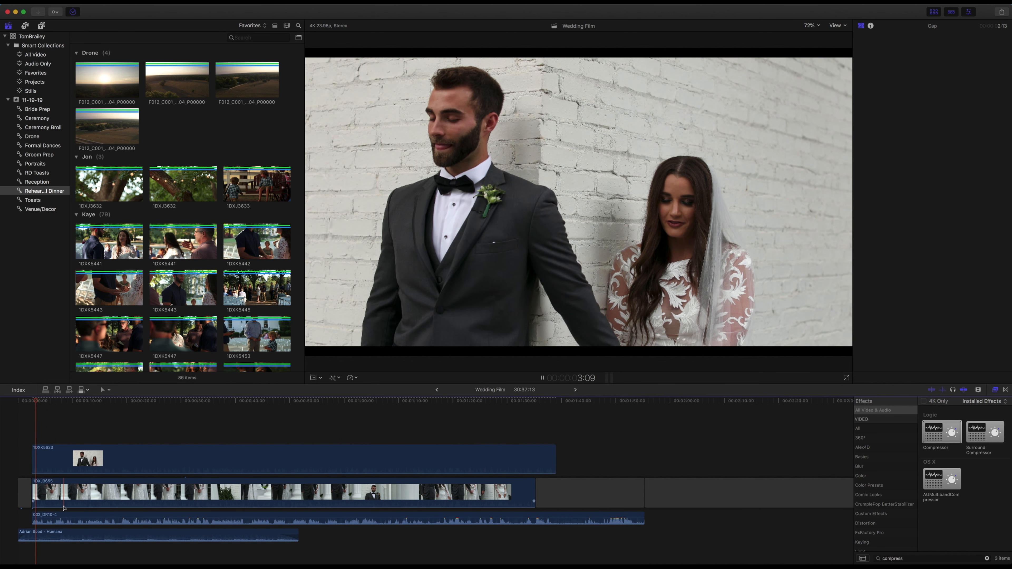
left_click(59, 520)
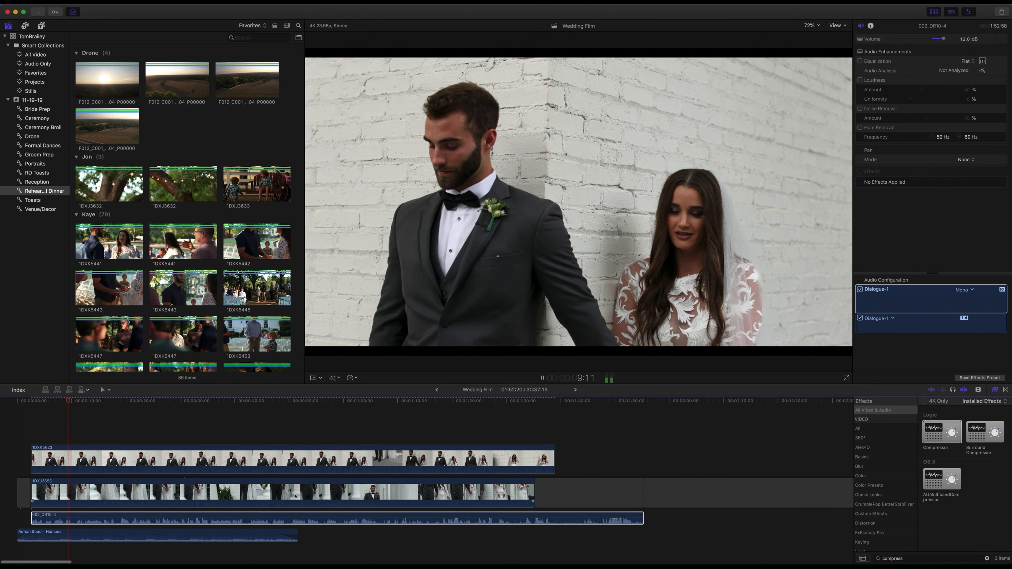
left_click(80, 522)
key("space")
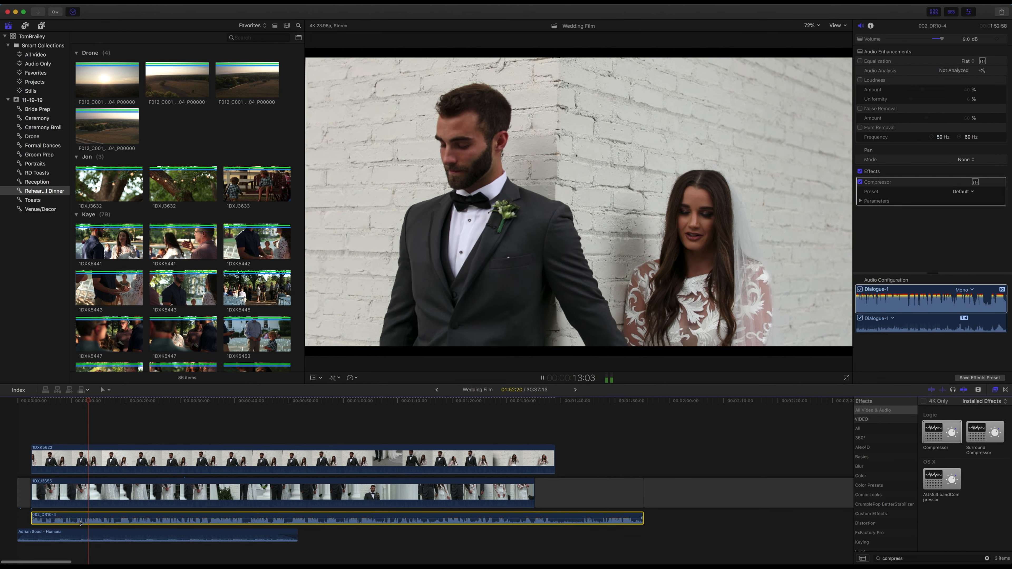
Lower the 002_DR10-4 clip's volume to 7.0 dB and continue playing the opening over the Humana music
key("super+minus")
key("space")
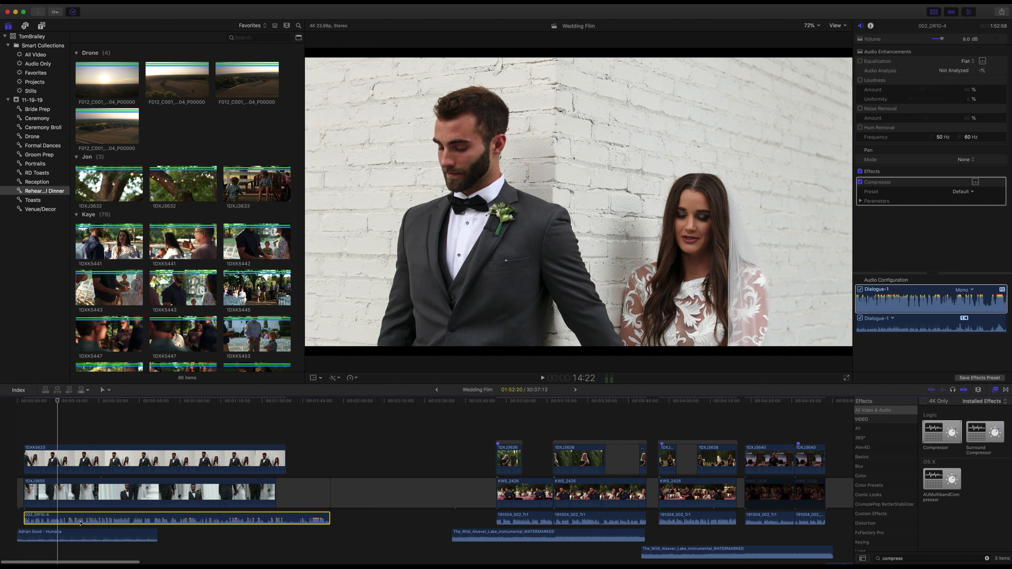
key("ctrl+minus")
key("ctrl+minus")
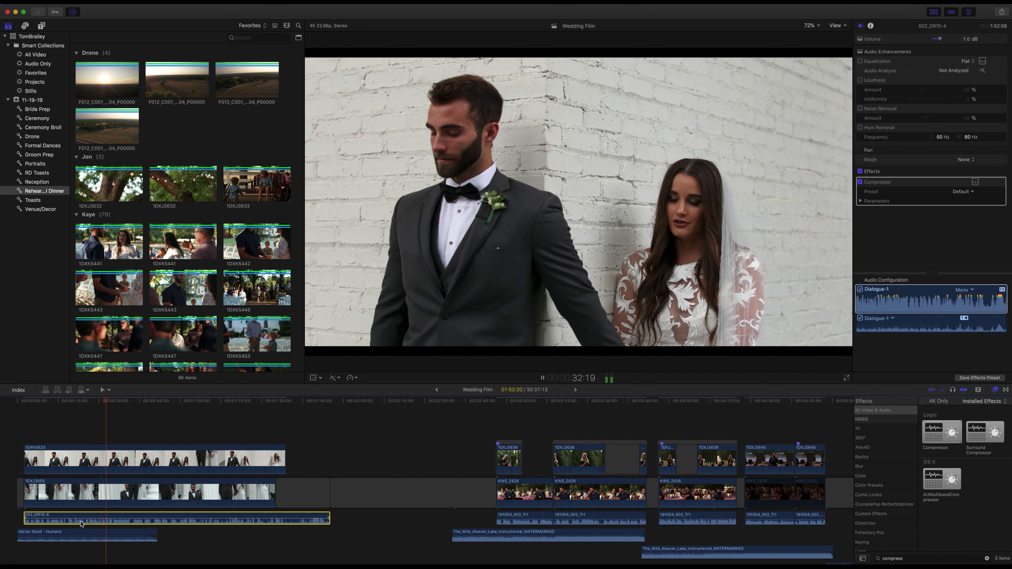
key("space")
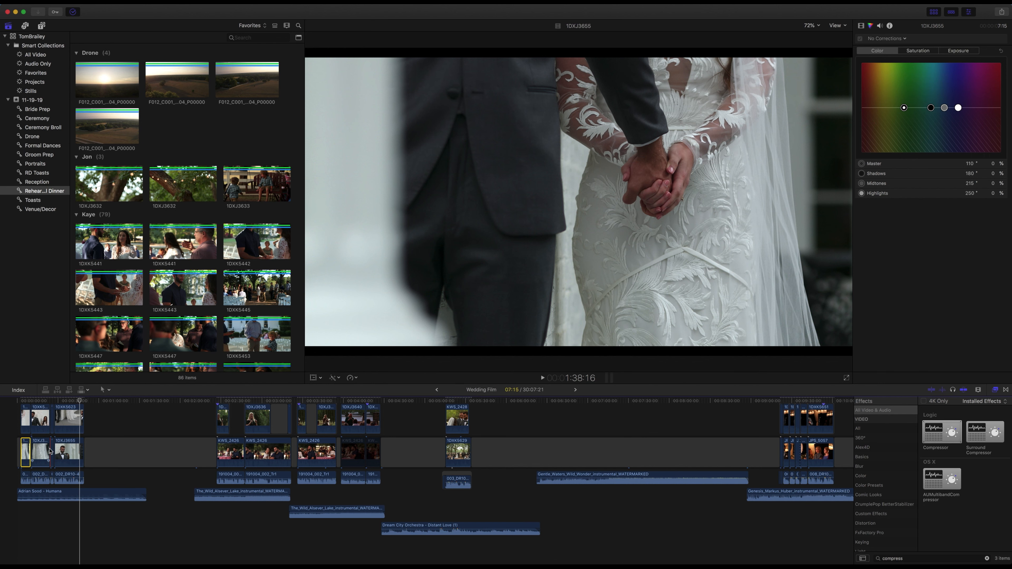
Trim the Humana music to end at about 0:48, just before the opening clips finish, and play the ending
left_click(81, 506)
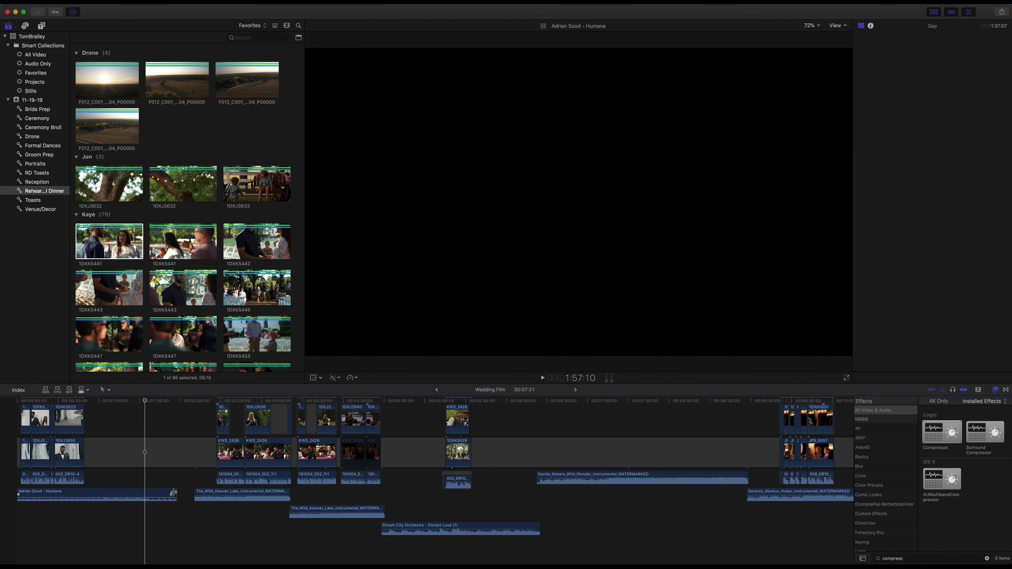
left_click_drag(171, 494, 84, 494)
left_click(75, 513)
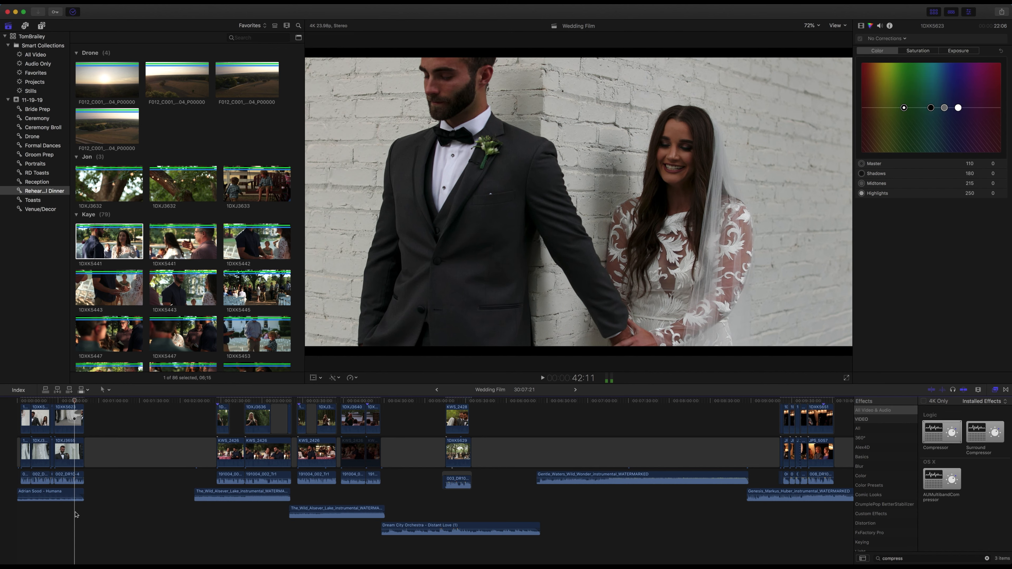
key("super+equal")
key("super+equal")
left_click_drag(111, 492, 103, 493)
left_click(96, 512)
key("space")
key("super+6")
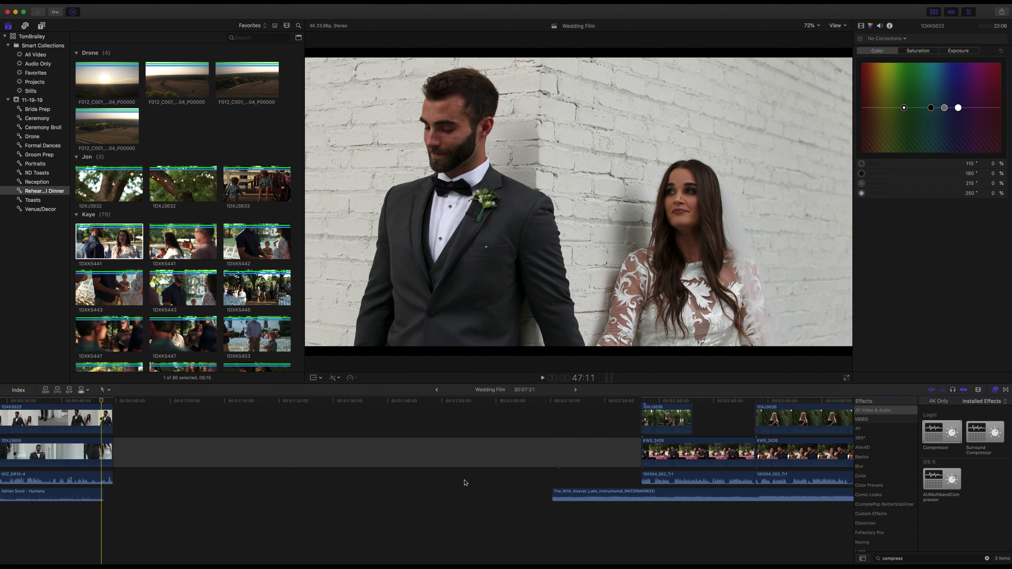
Shorten the gap between the opening clips and the first toast clips to 12:18
key("t")
left_click_drag(552, 451, 108, 448)
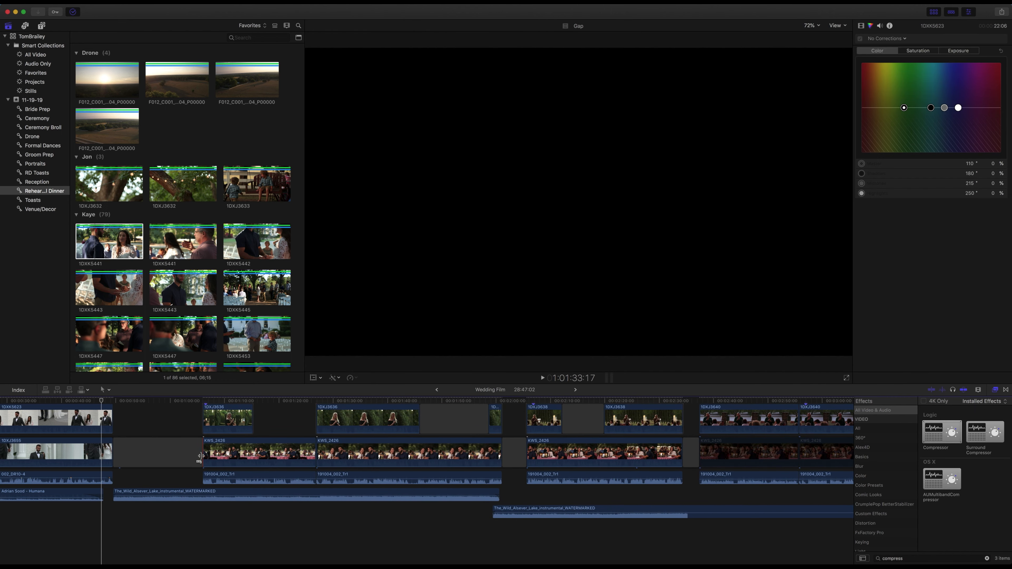
left_click(168, 494)
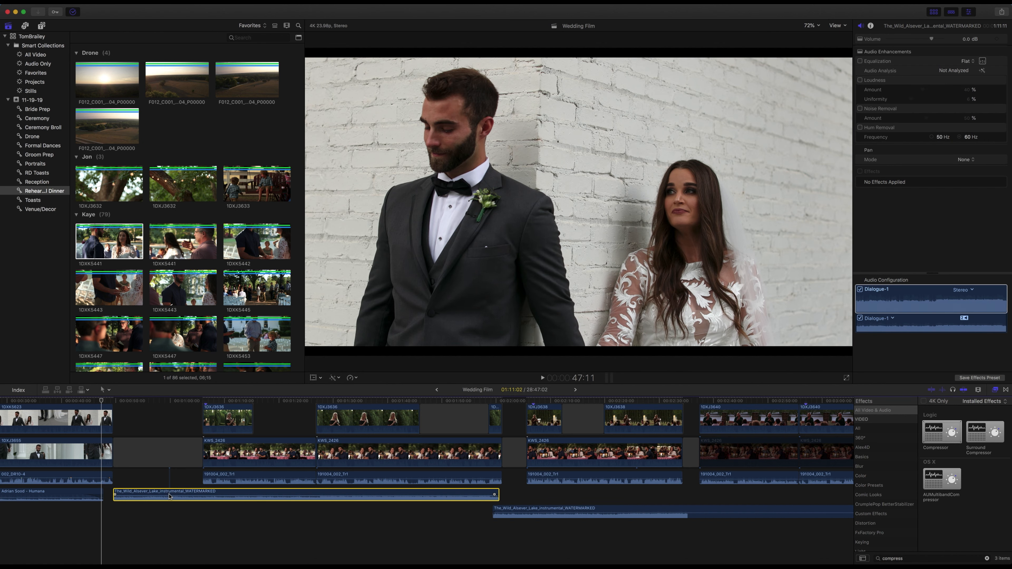
left_click_drag(195, 454, 192, 455)
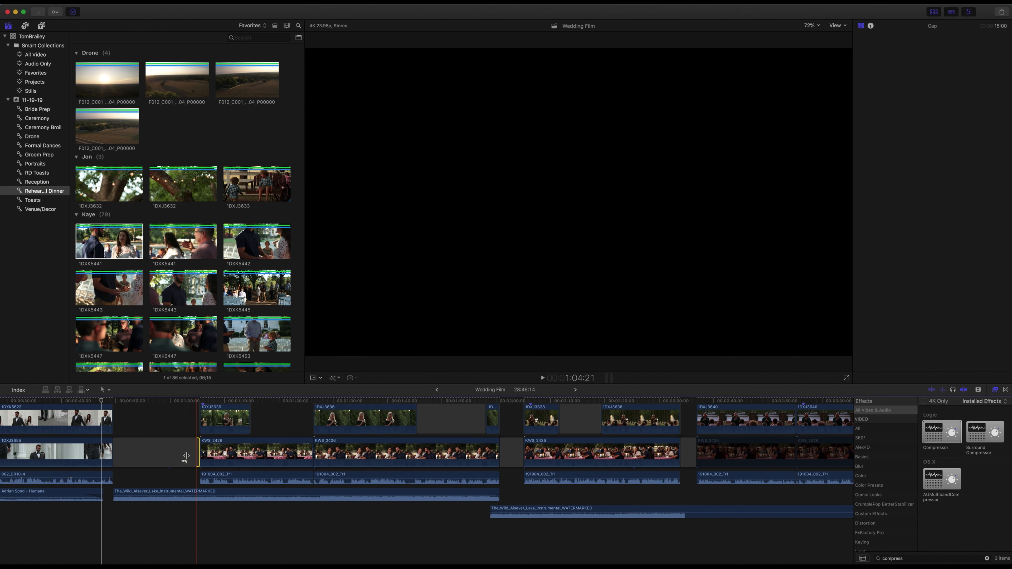
key("super+z")
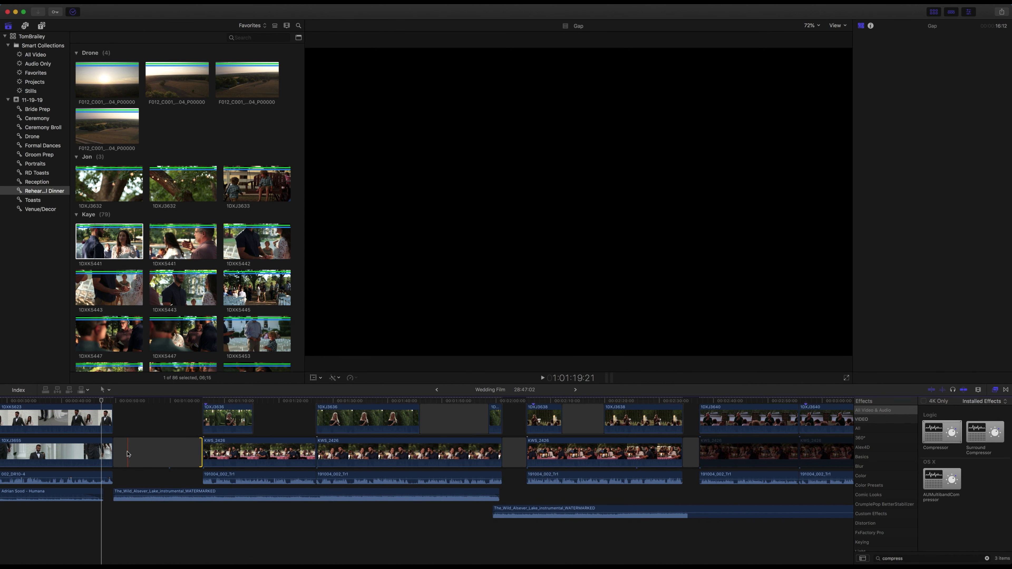
left_click_drag(118, 450, 134, 450)
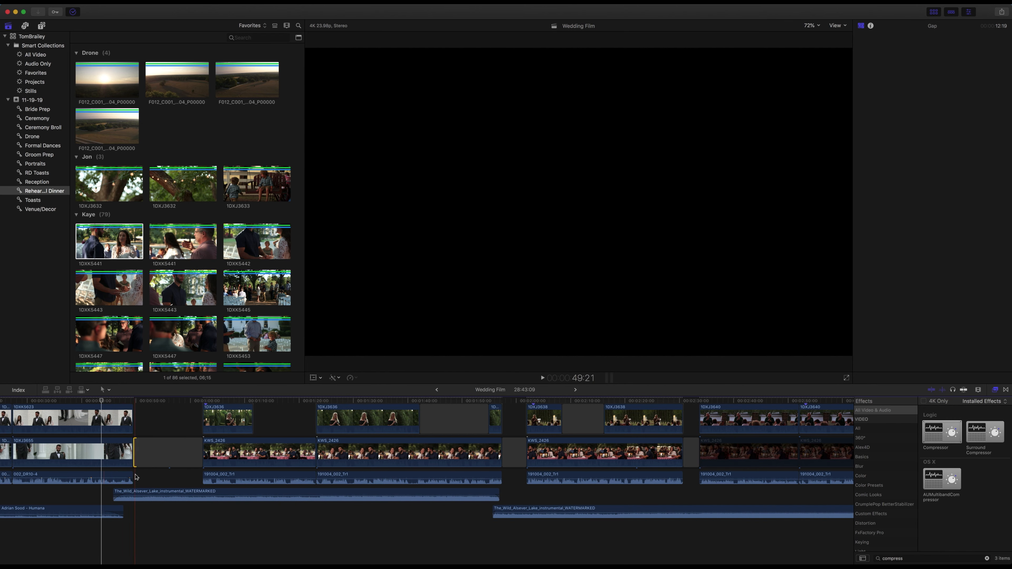
Shift the first The_Wild_Alsever_Lake track slightly later so it starts just before the Humana music ends, and play the transition
left_click(99, 532)
key("space")
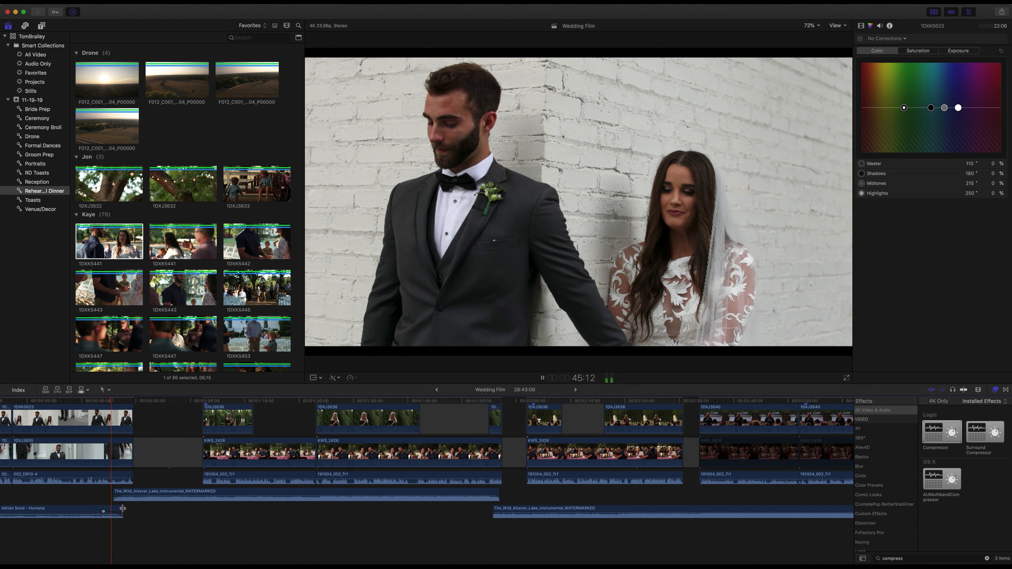
left_click_drag(132, 495, 142, 495)
left_click(111, 527)
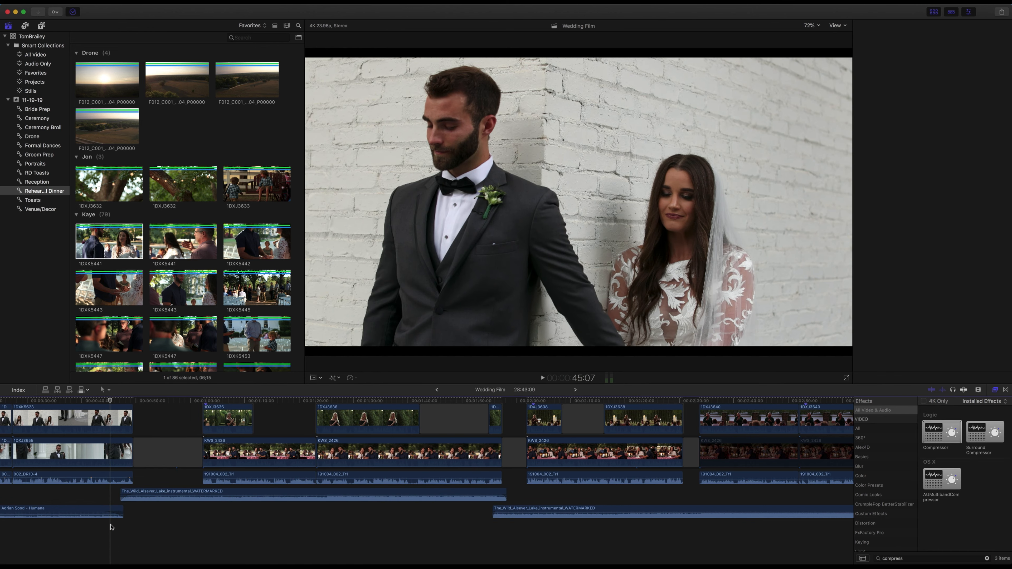
key("super+6")
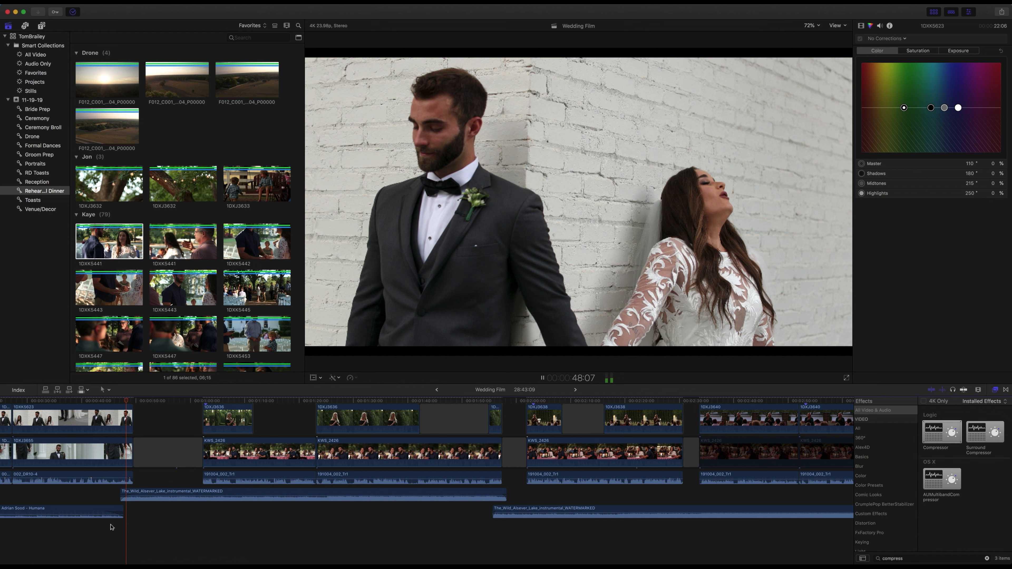
Lower the first The_Wild_Alsever_Lake track's volume to -5.0 dB and play on into the first toast
left_click(146, 495)
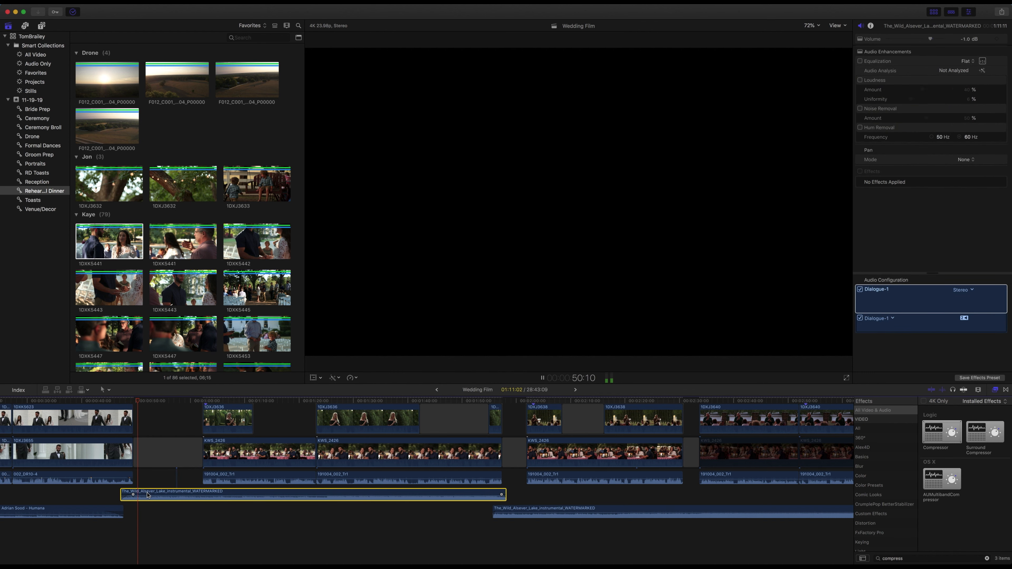
key("space")
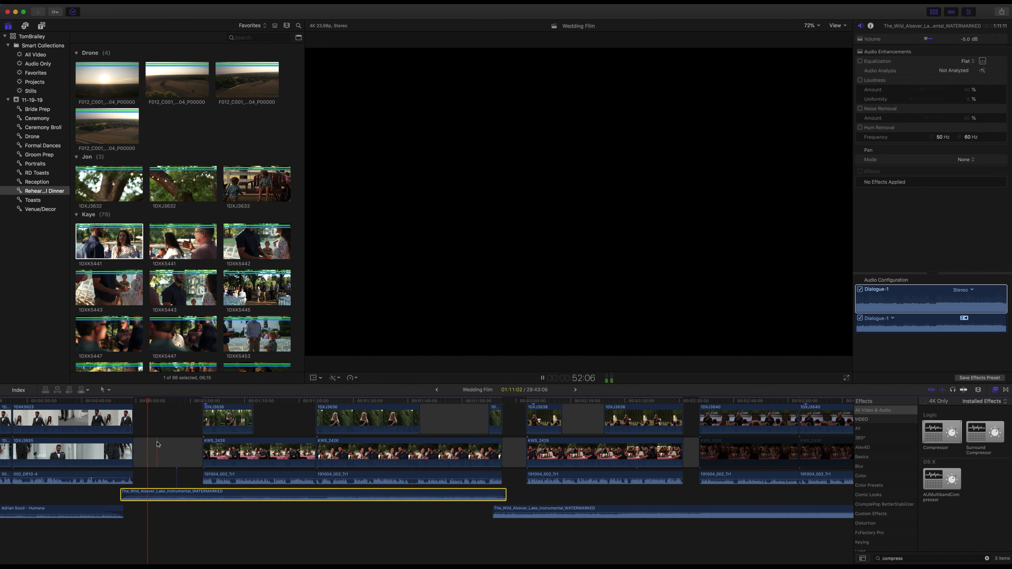
scroll(153, 458, "up", 3)
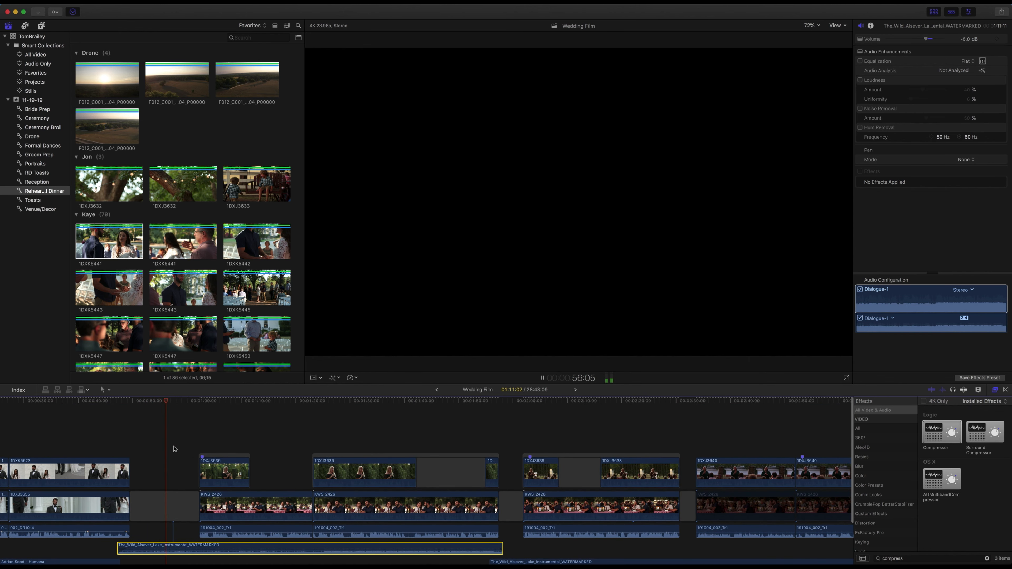
scroll(175, 449, "down", 1)
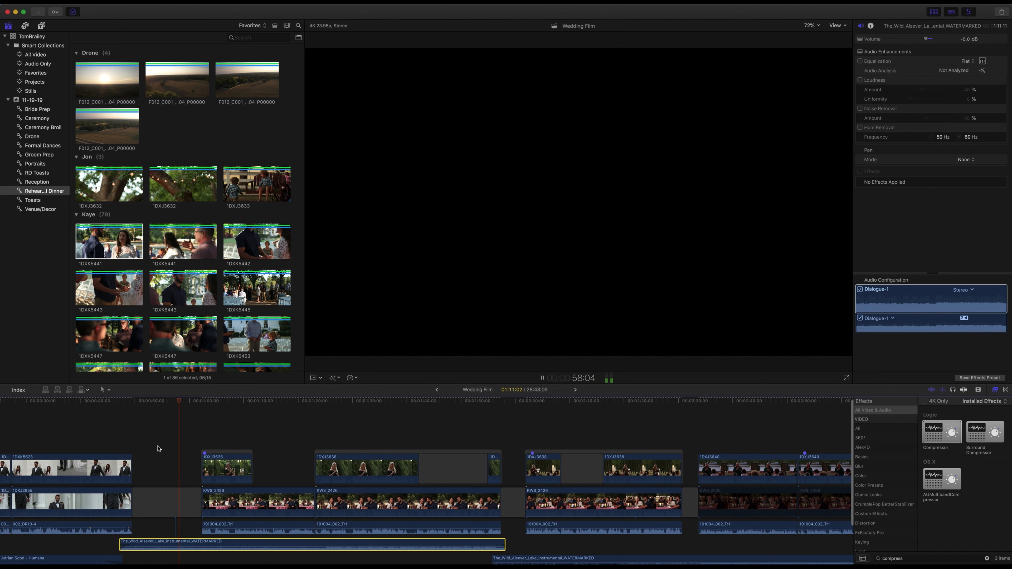
scroll(161, 450, "down", 3)
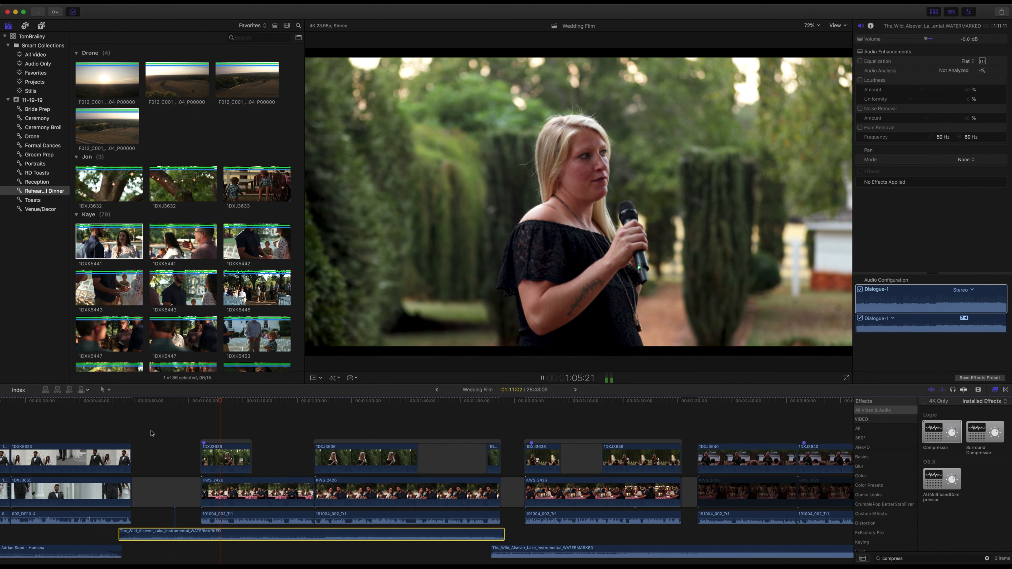
Replay the gap before the first toast and shorten it to 6:23
left_click_drag(150, 433, 140, 431)
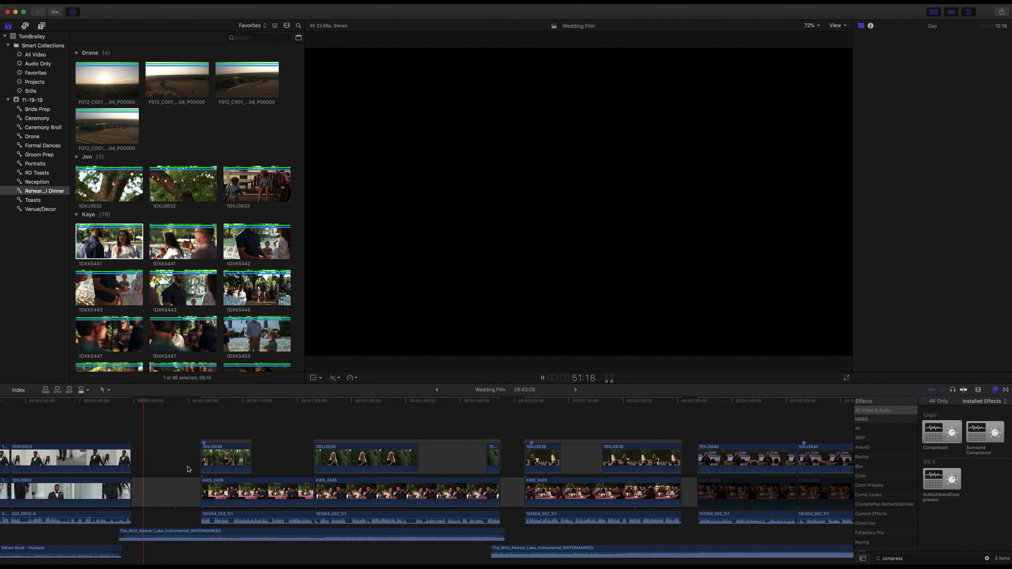
left_click(198, 494)
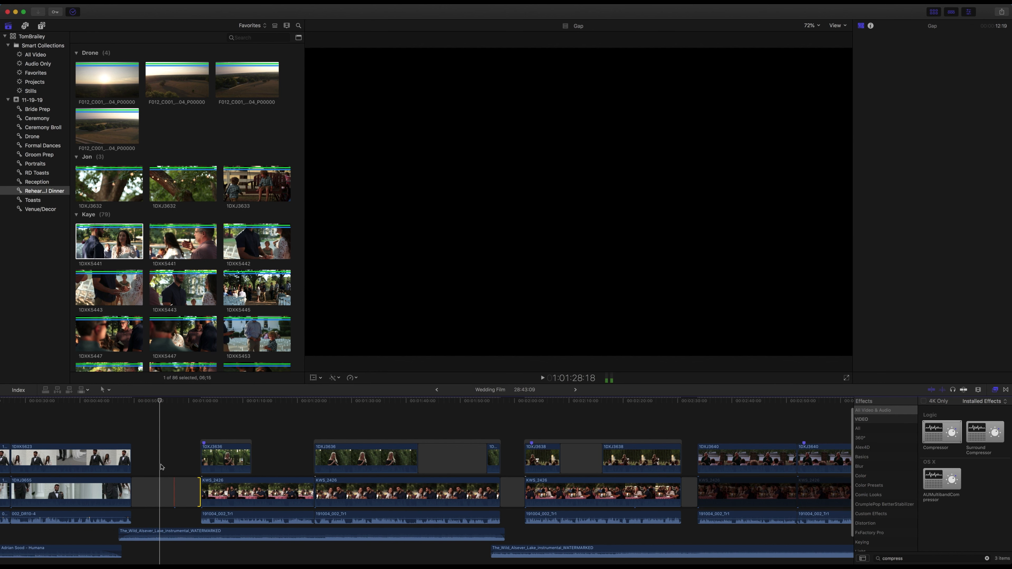
key("space")
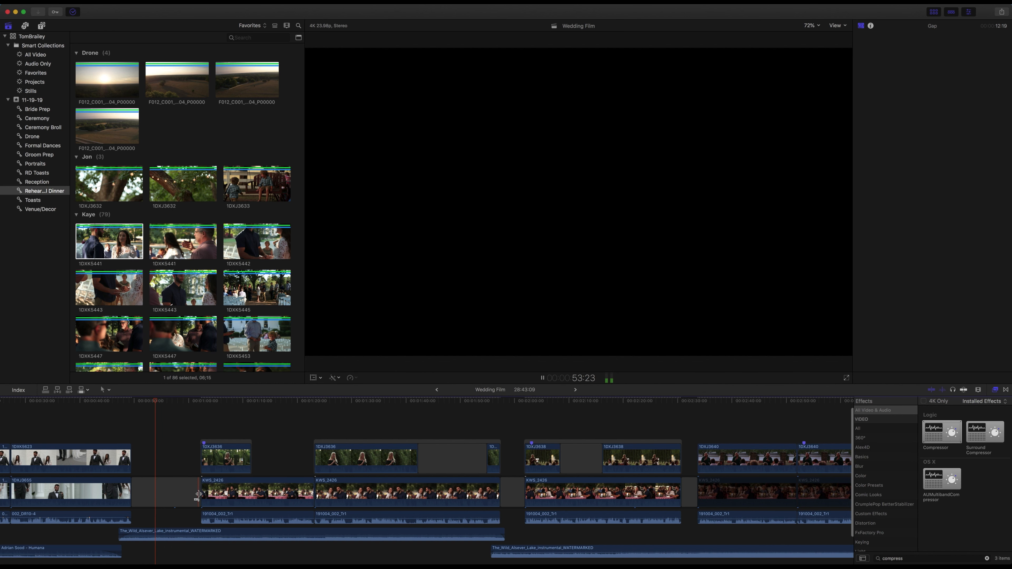
left_click_drag(195, 493, 168, 492)
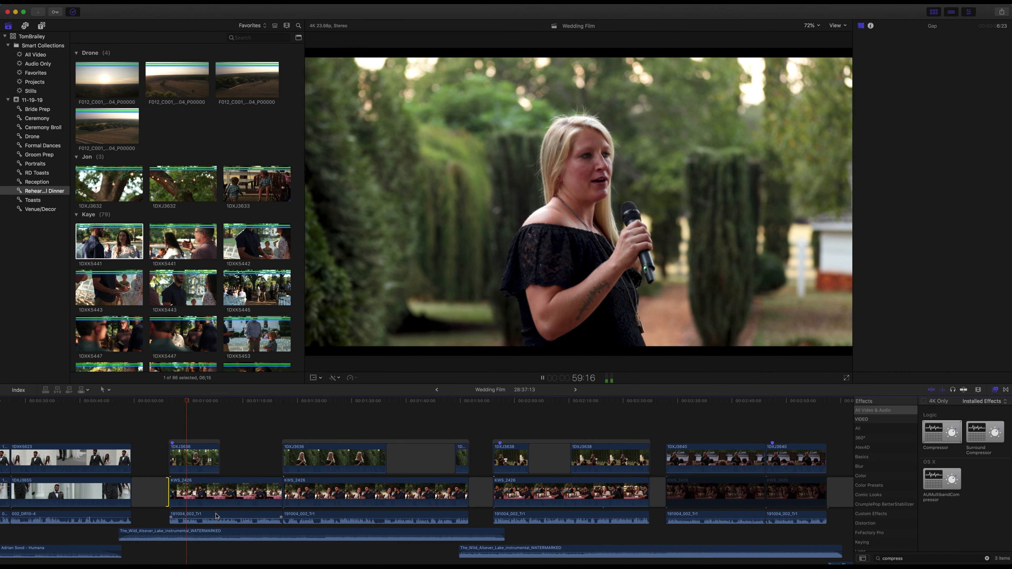
Set the first The_Wild_Alsever_Lake track's volume to -10.0 dB and the first two toast voice clips to 1.0 dB and 3.0 dB
left_click(196, 535)
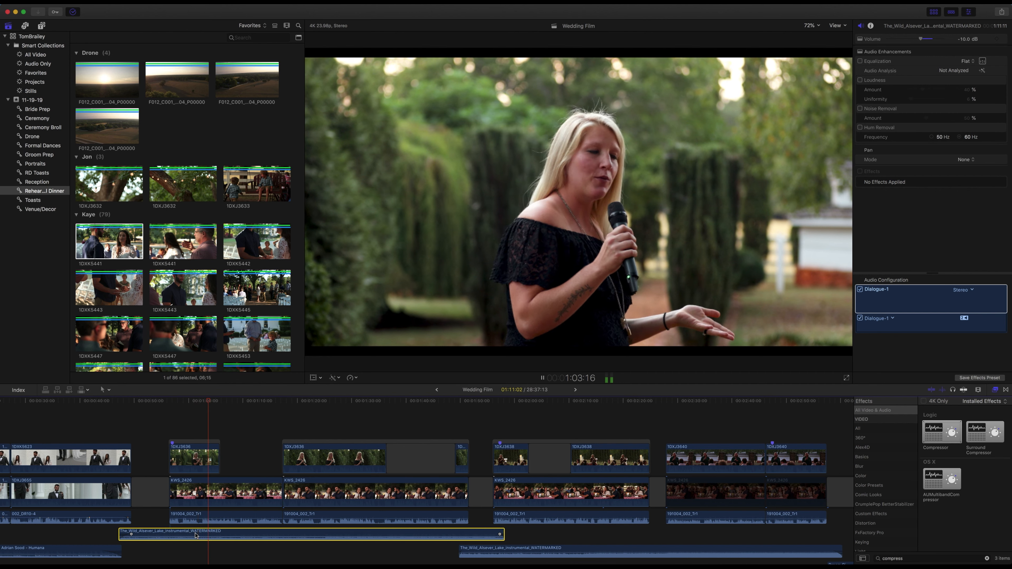
left_click(255, 518)
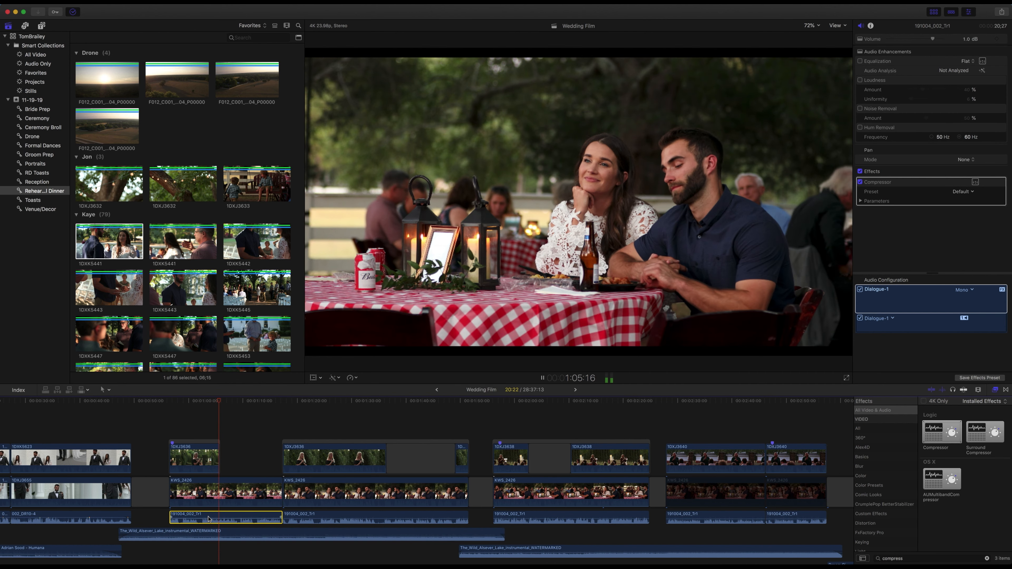
left_click(297, 518)
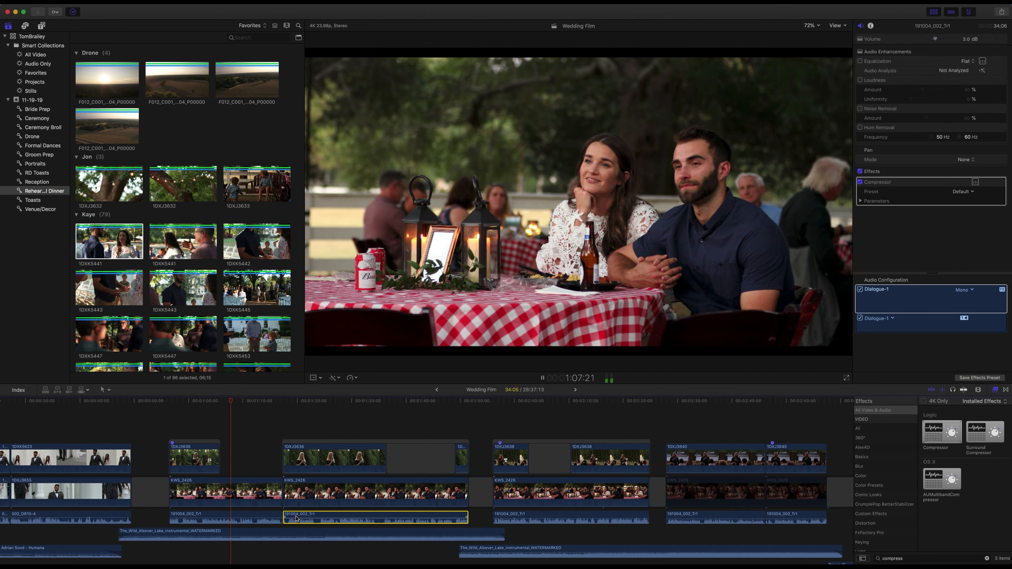
key("r")
key("space")
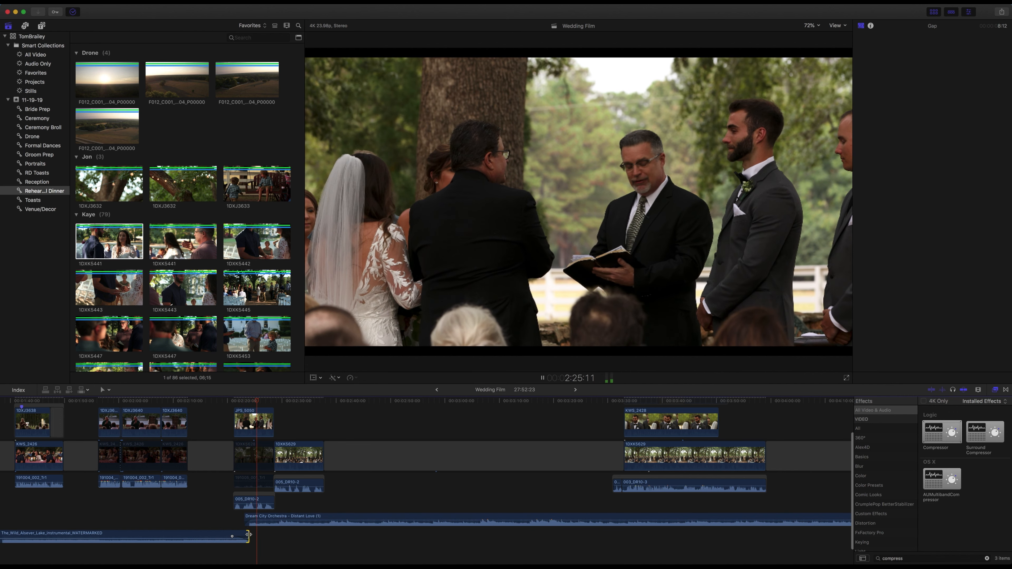
Trim the end of the second The_Wild_Alsever_Lake track to where Distant Love starts, and play on into the ceremony
left_click_drag(247, 534, 242, 534)
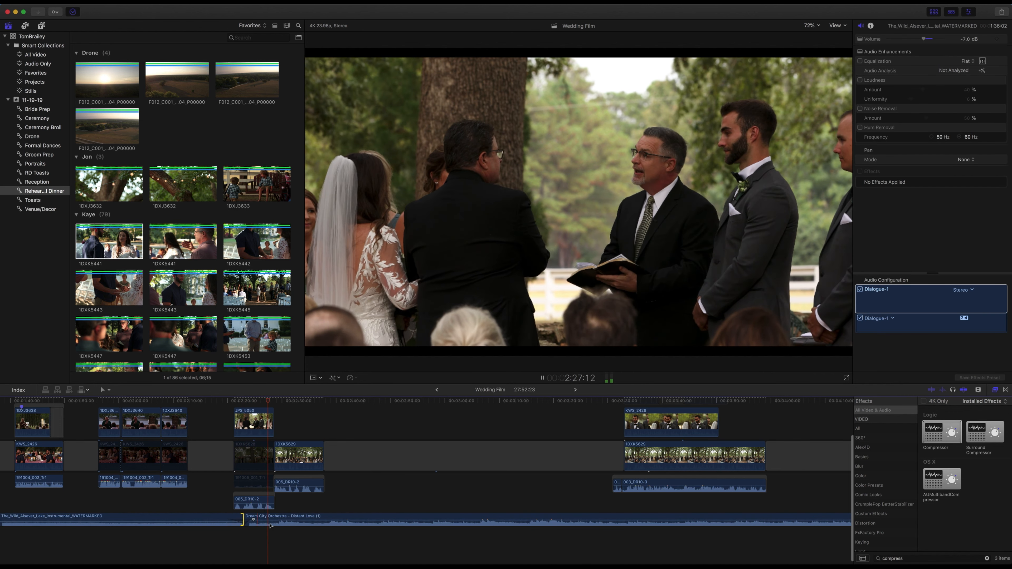
scroll(271, 525, "up", 3)
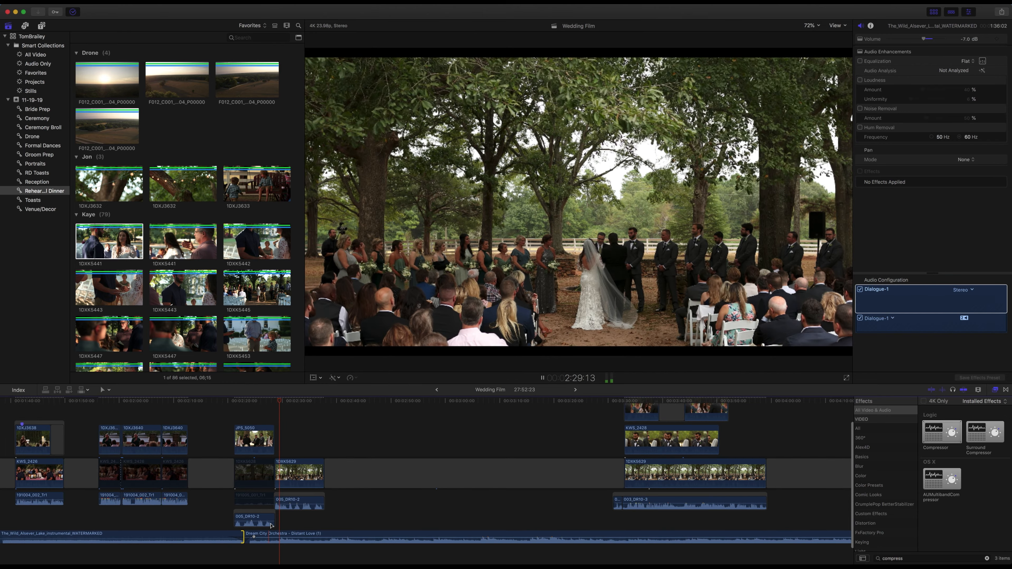
scroll(271, 525, "up", 1)
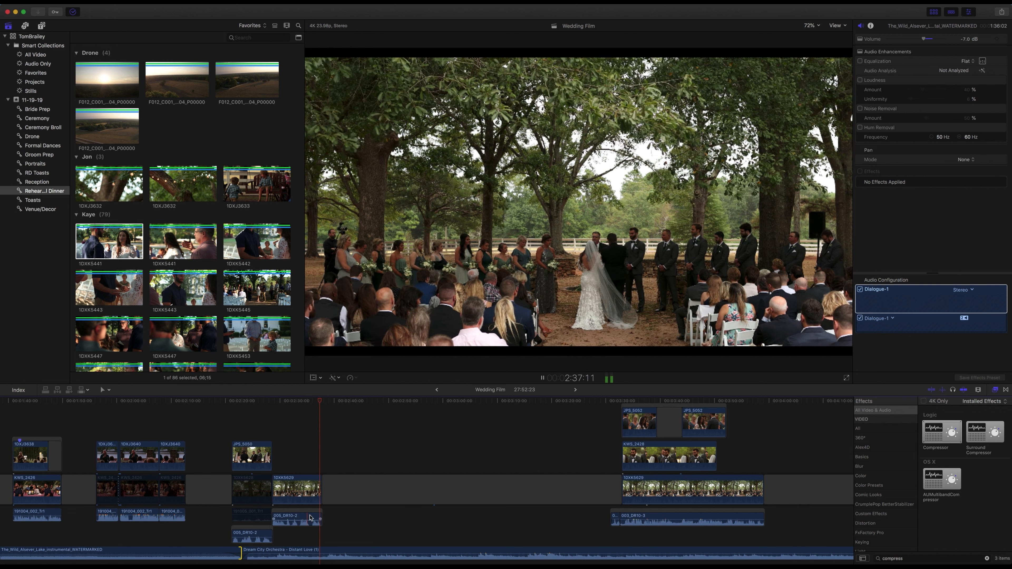
Stop playback and shorten the first 1DXK5629 ceremony clip to 7:05 by trimming its end
key("space")
left_click_drag(322, 515, 313, 487)
left_click(286, 430)
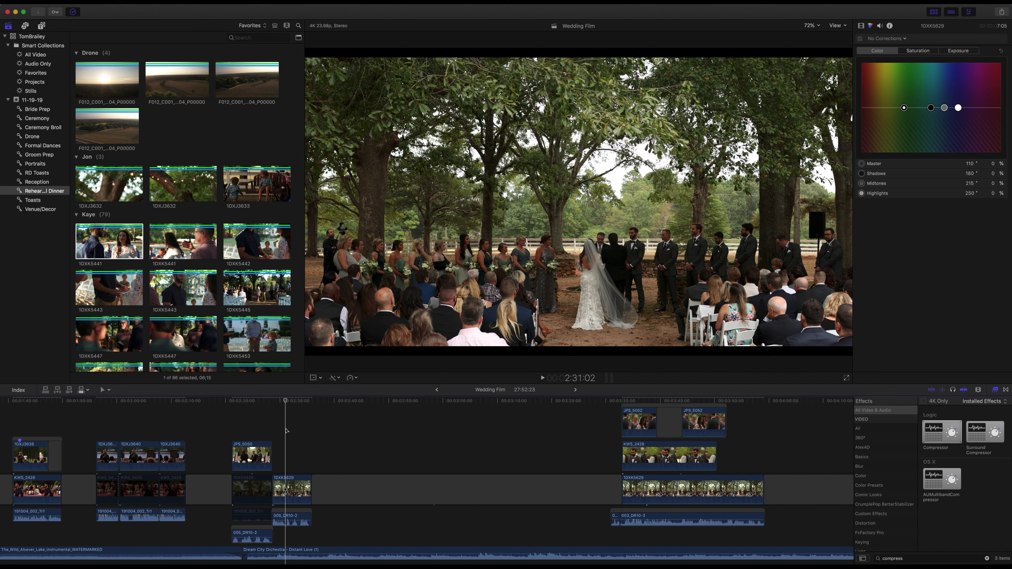
Move the next 1DXK5629 ceremony section earlier, leaving a 5:18 gap after the previous ceremony clip, and play it through to its end
key("super+minus")
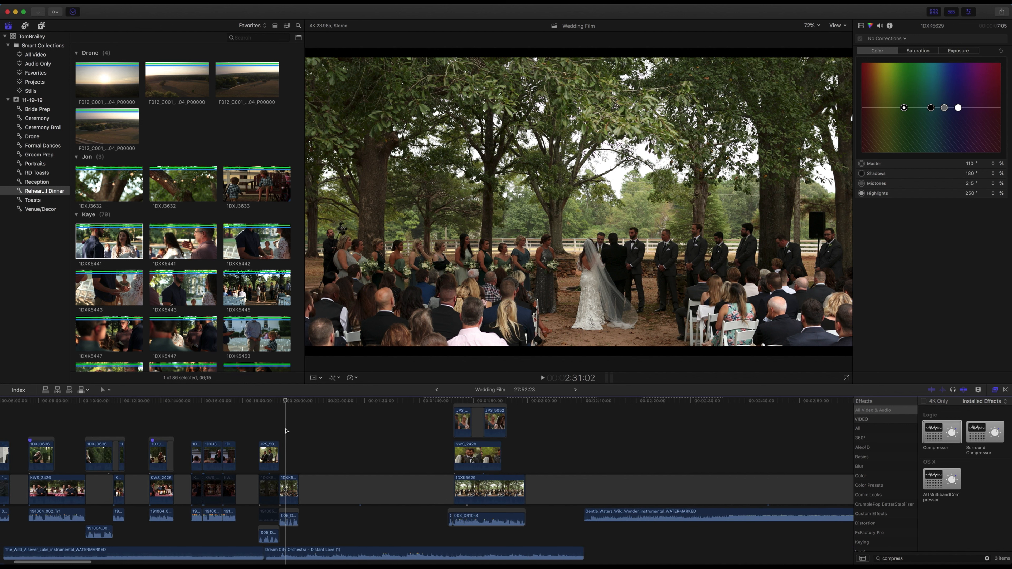
left_click(473, 494)
left_click_drag(473, 494, 369, 494)
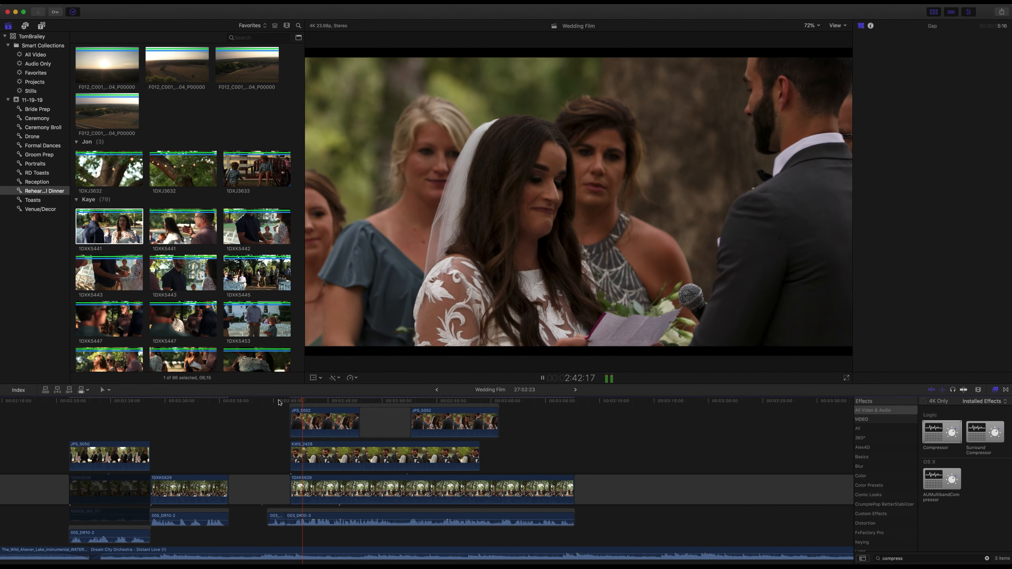
key("super+minus")
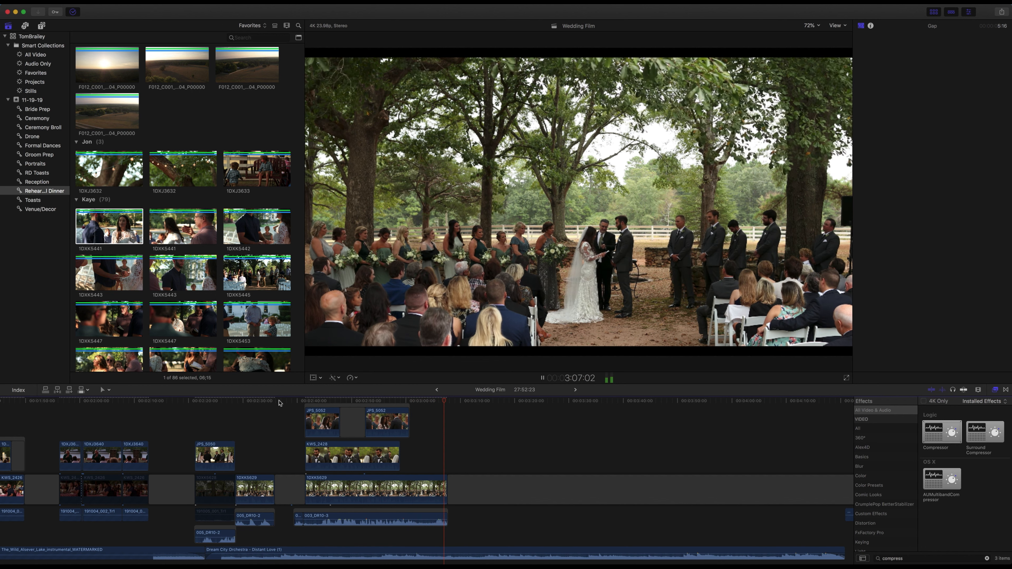
key("super+minus")
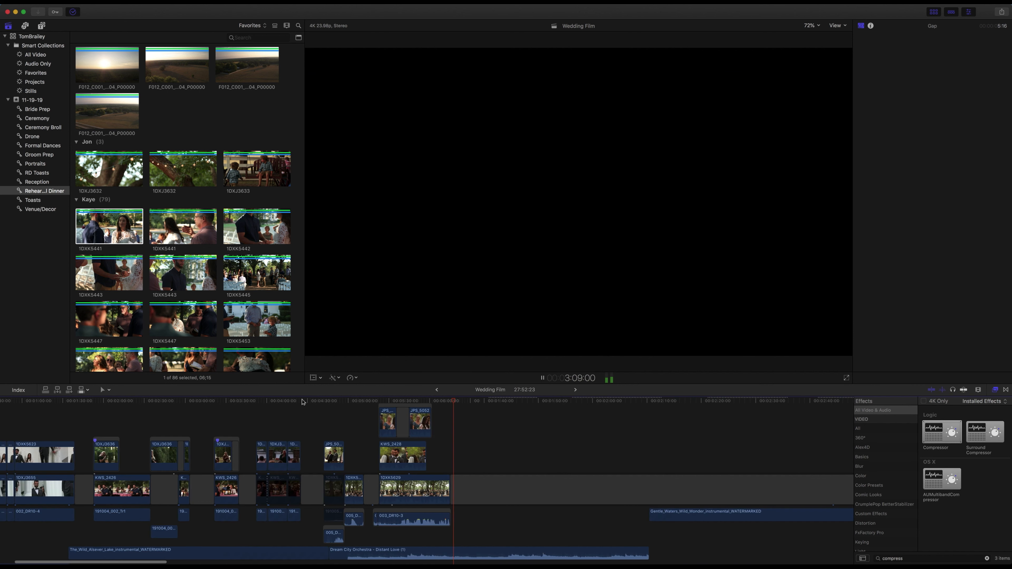
key("space")
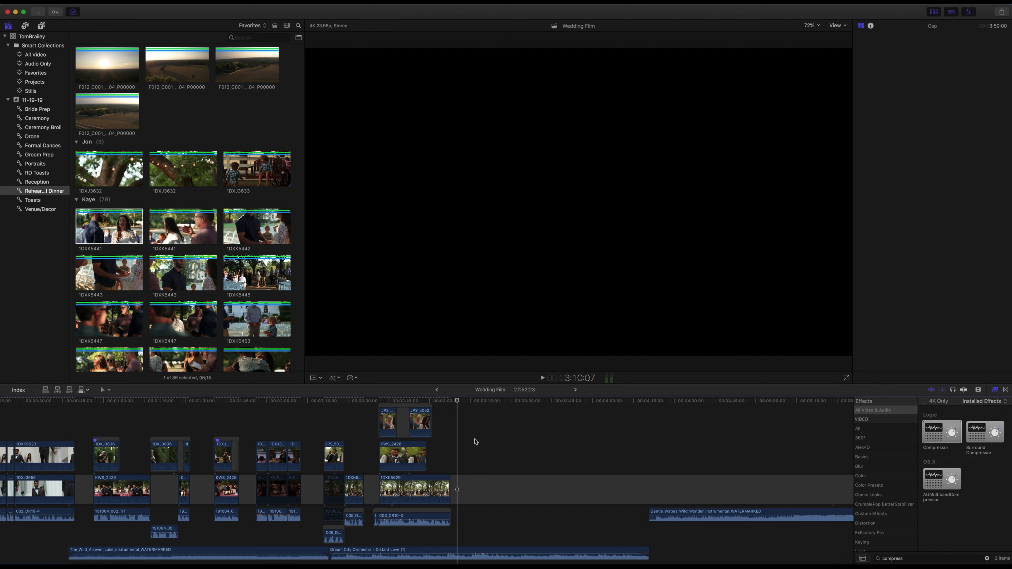
Shift the Gentle_Waters_Wild_Wonder track so it starts just before Distant Love ends, past the 1DXK5625 letter-reading clips
key("super+minus")
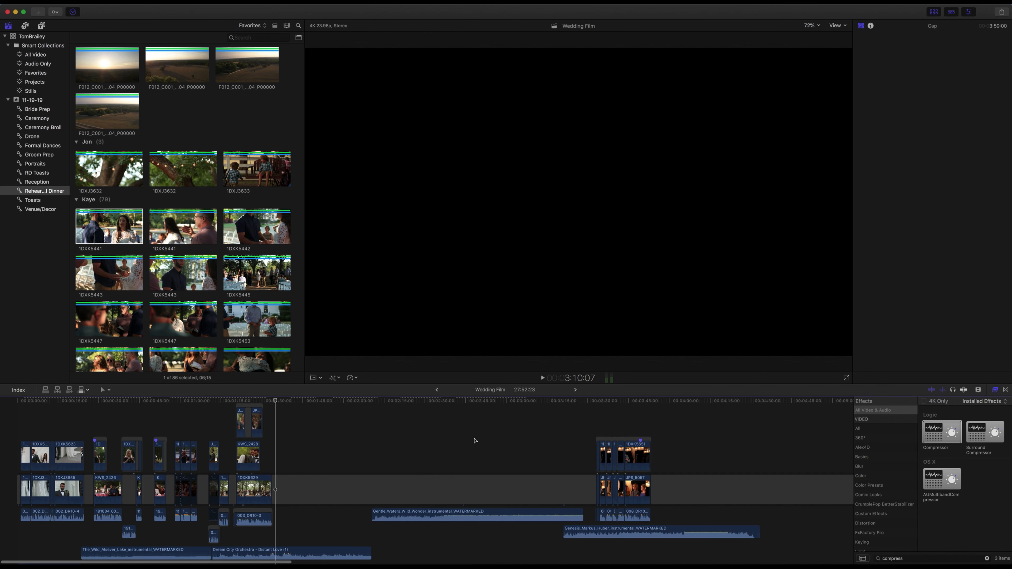
scroll(474, 441, "right", 15)
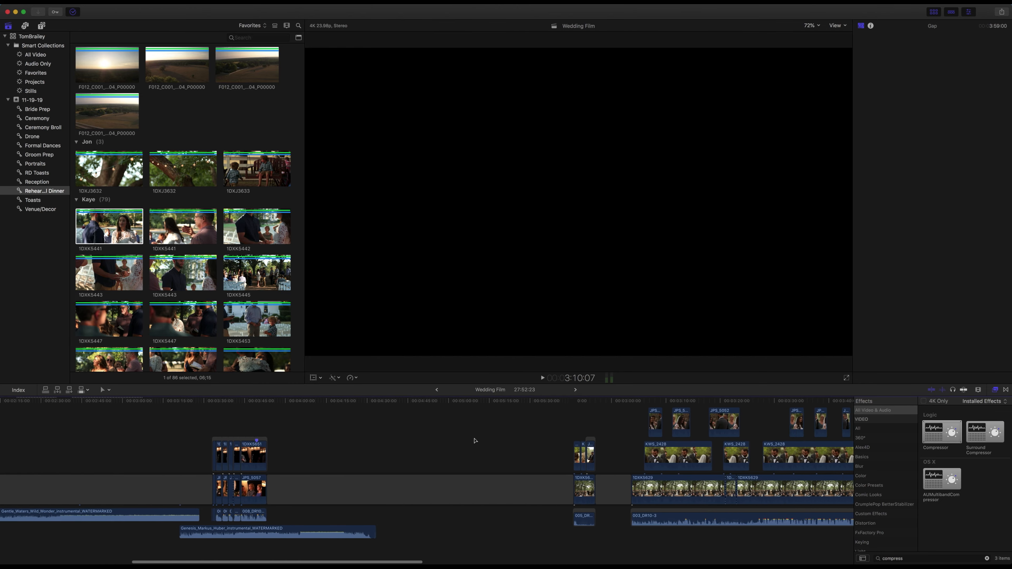
scroll(474, 440, "right", 5)
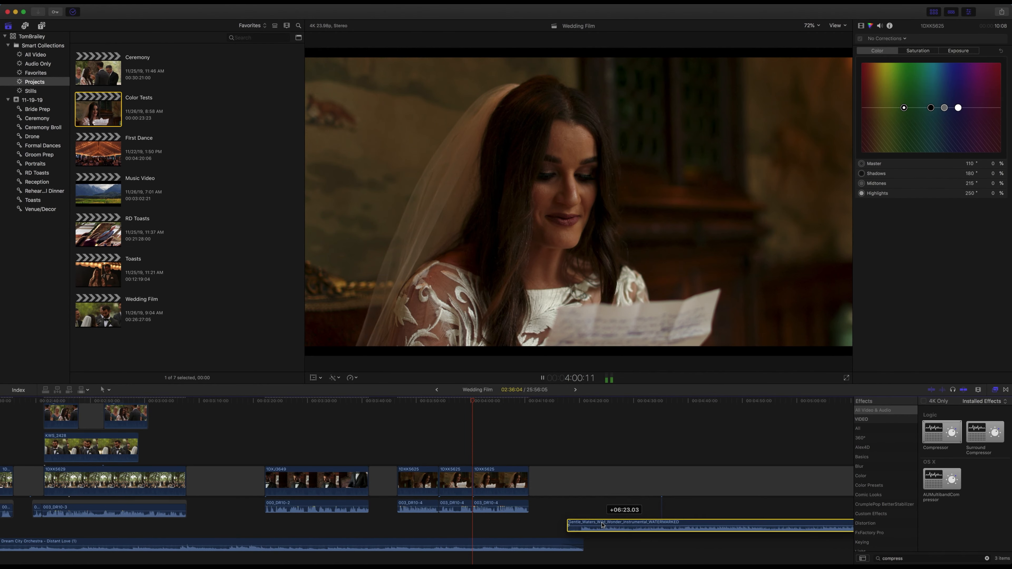
left_click_drag(562, 523, 591, 522)
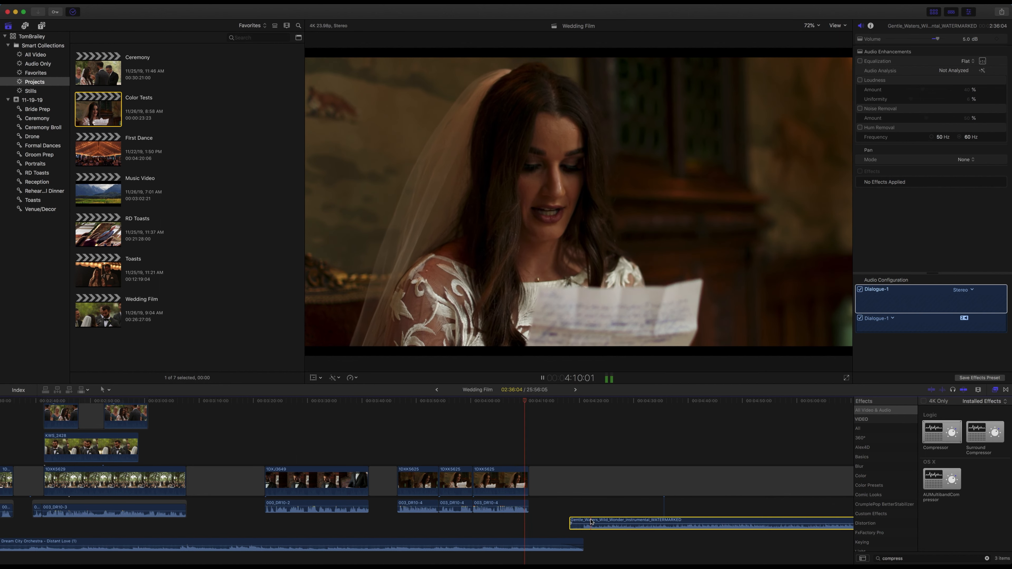
key("space")
Move the 1DXK5620 and 1DXK5621 first-look sections up over the Gentle_Waters music, and place the 1DXK5623 couple clip in the primary storyline
key("super+minus")
key("super+minus")
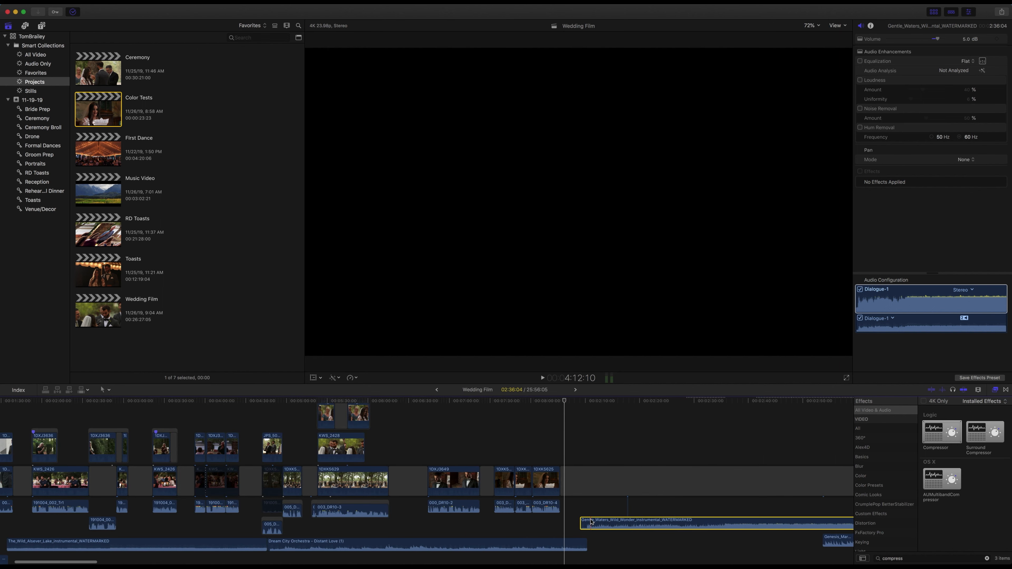
left_click(343, 452)
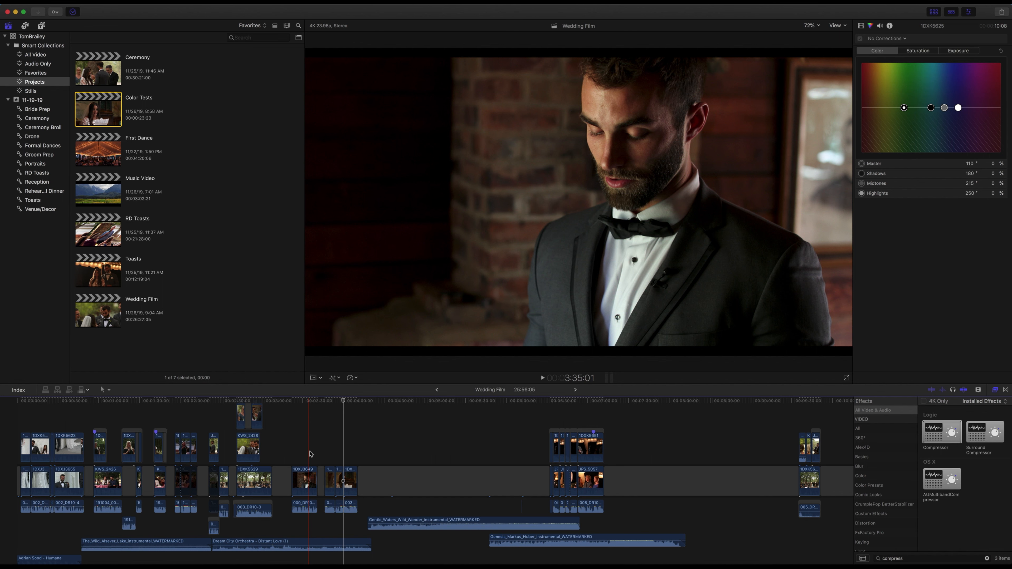
scroll(366, 445, "right", 5)
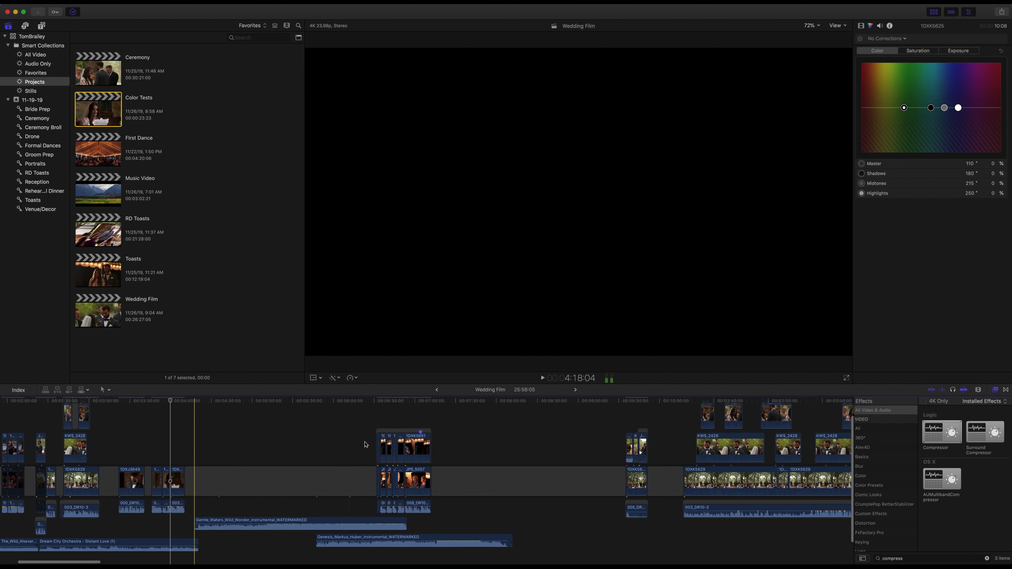
scroll(365, 444, "right", 15)
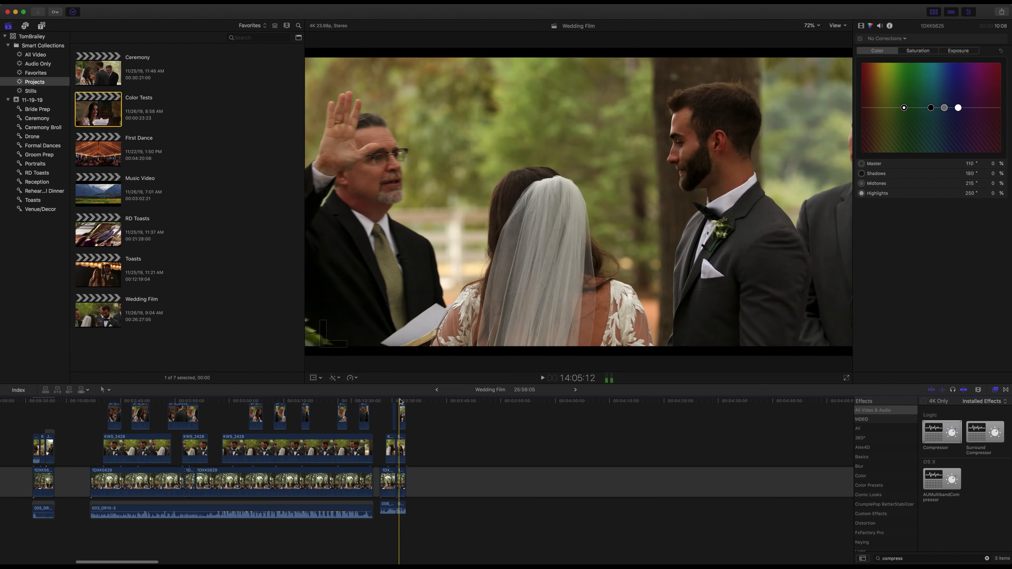
scroll(402, 423, "right", 13)
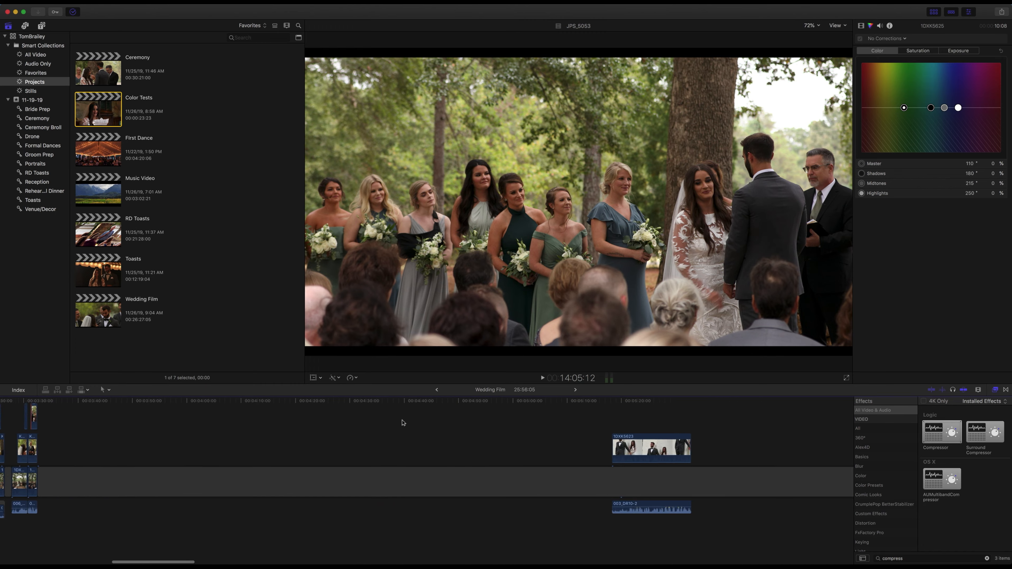
key("super+minus")
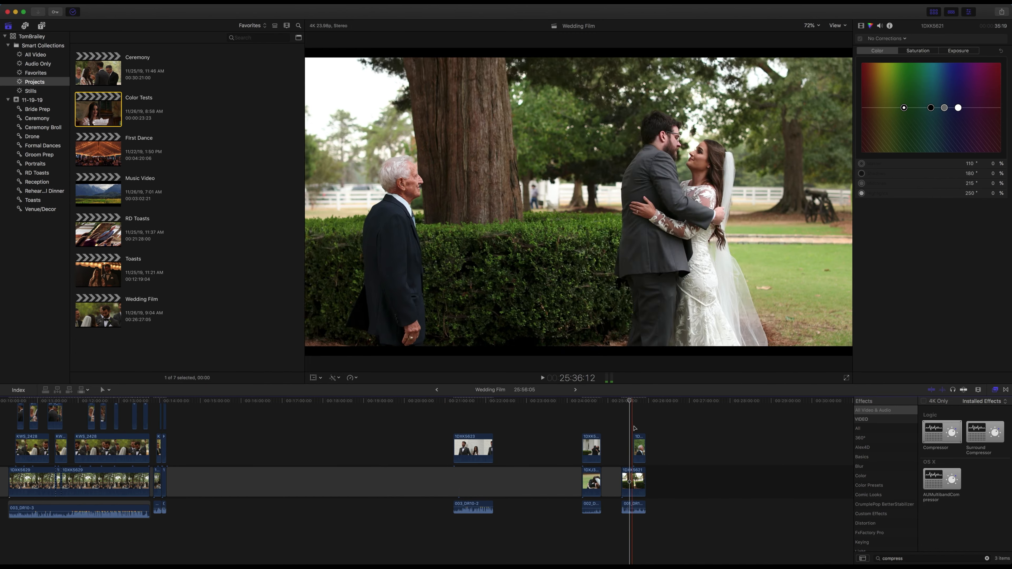
left_click(591, 429)
key("super+minus")
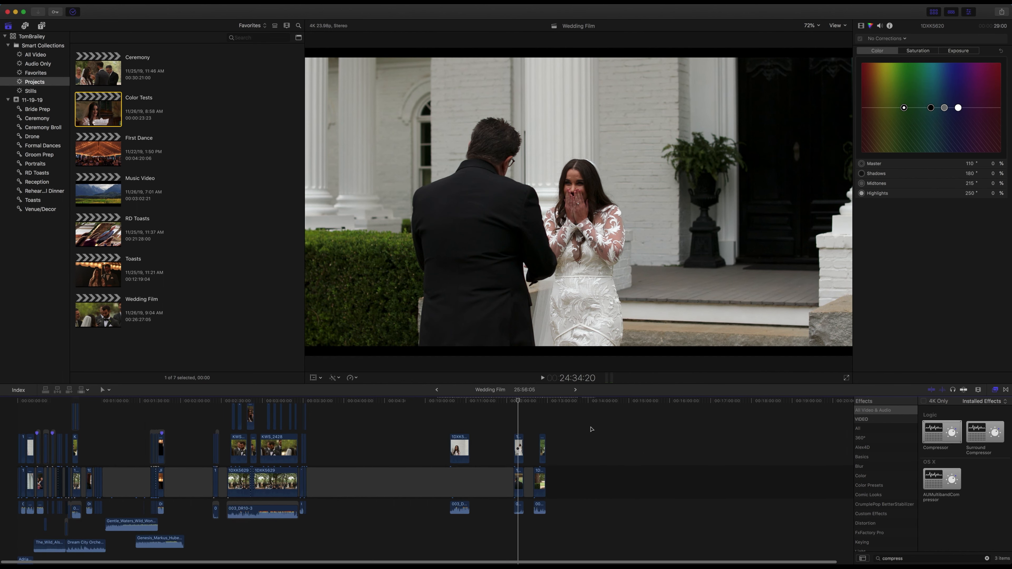
left_click_drag(519, 482, 115, 483)
left_click_drag(538, 478, 126, 481)
left_click_drag(459, 455, 463, 483)
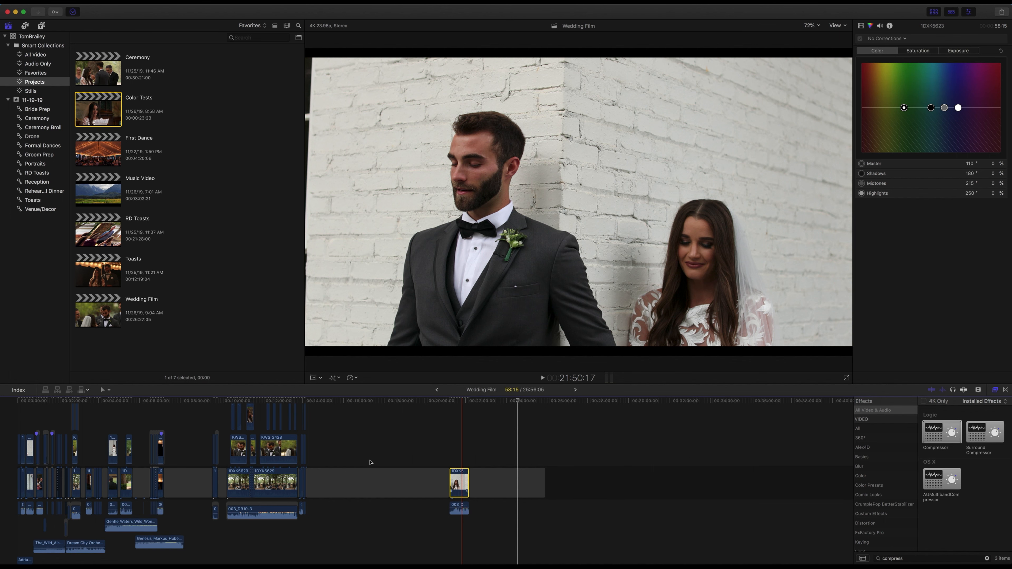
Lengthen the gap before the JPS_5057 section to 1:40:09 and move the Genesis_Markus_Huber track to start around the Gentle_Waters track's end
mouse_move(157, 538)
left_mouse_down()
mouse_move(187, 541)
mouse_move(174, 541)
left_mouse_up()
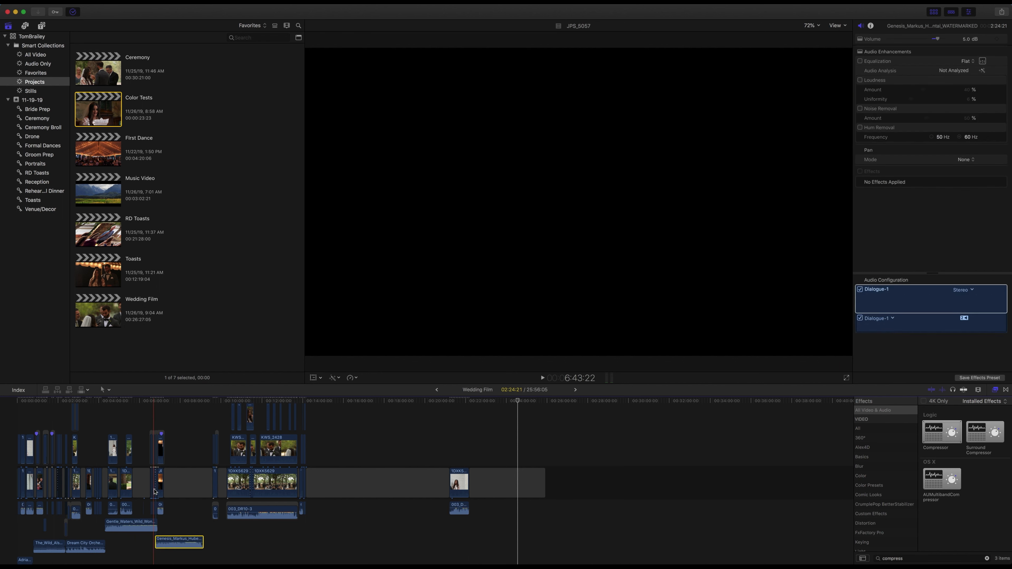
left_click_drag(149, 483, 164, 485)
scroll(200, 533, "down", 2)
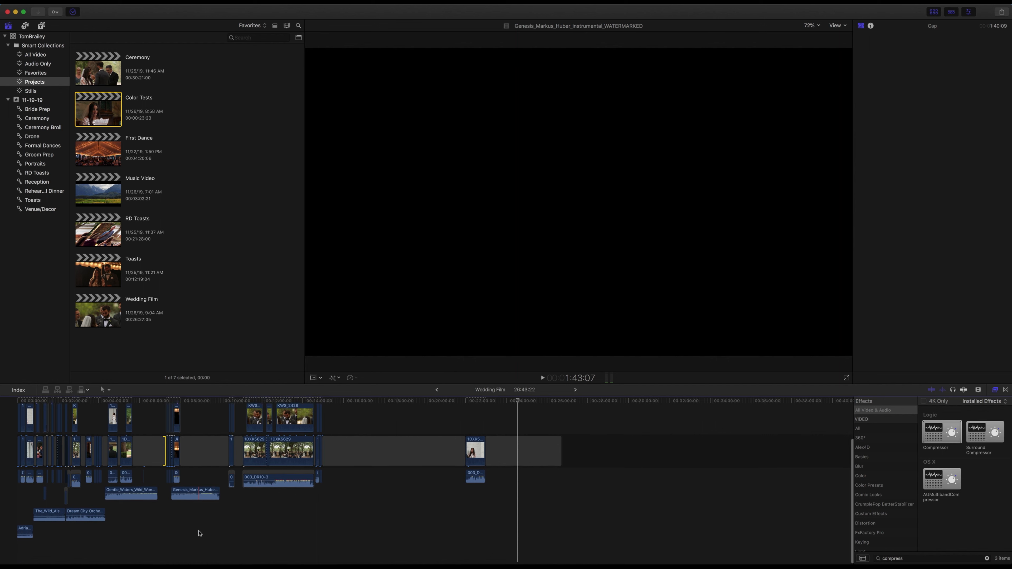
left_click_drag(183, 499, 167, 518)
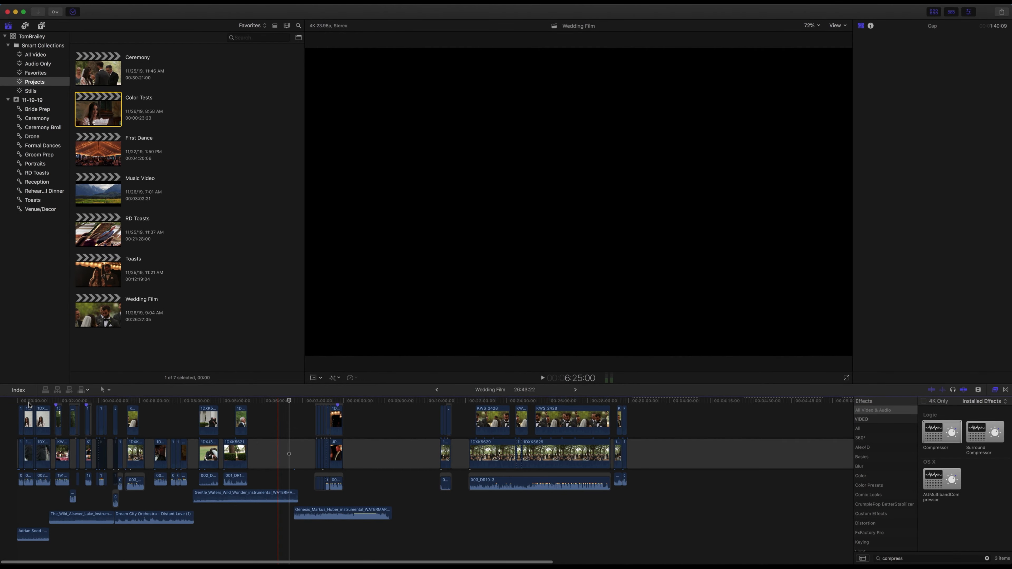
Preview the ceremony section at about 10:27 and move its 1DXK5629 clips between the 1DXK5620 and 1DXK5621 first looks
left_click(29, 403)
left_click_drag(29, 403, 254, 405)
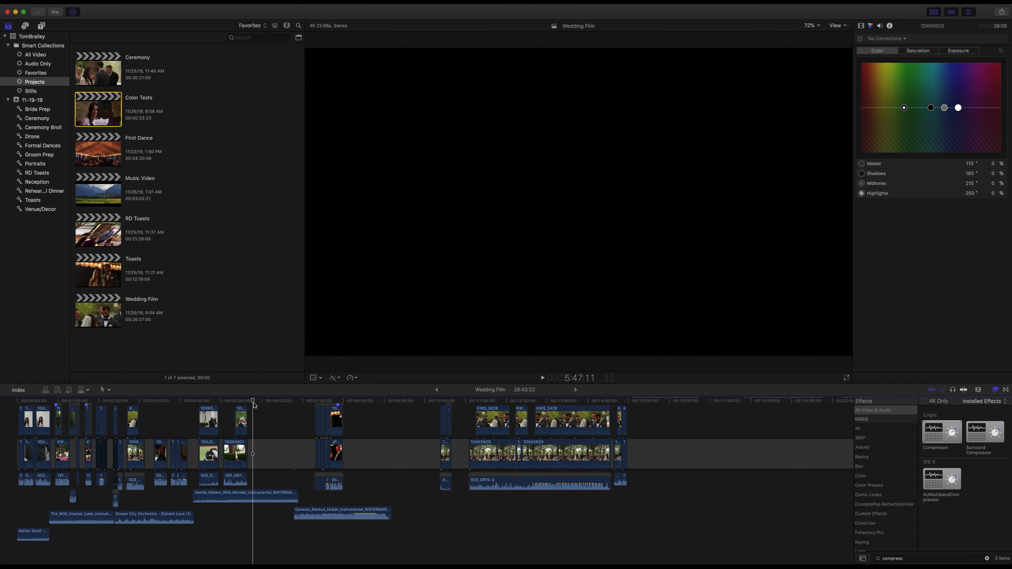
left_click(441, 403)
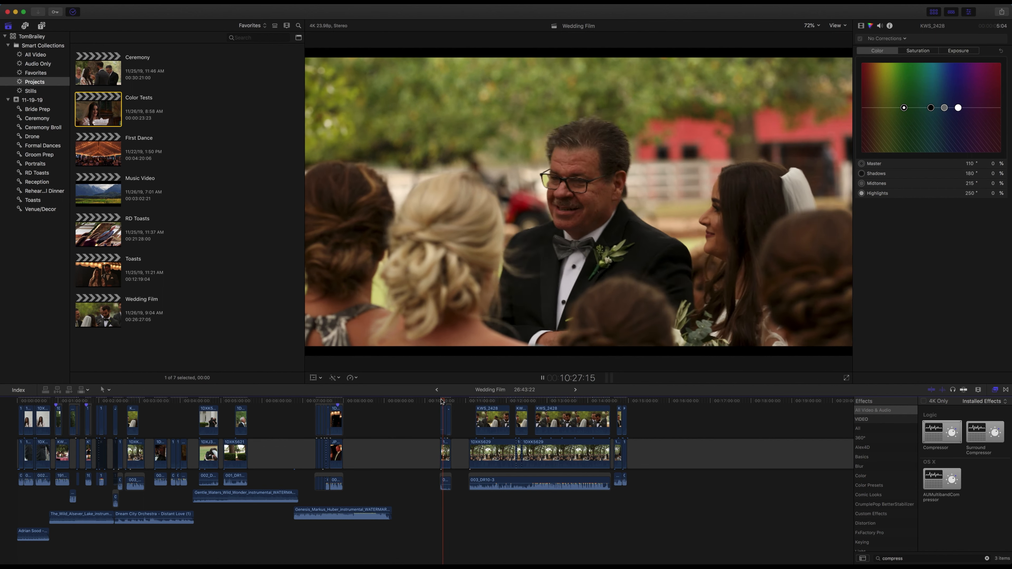
key("space")
left_click_drag(443, 401, 445, 402)
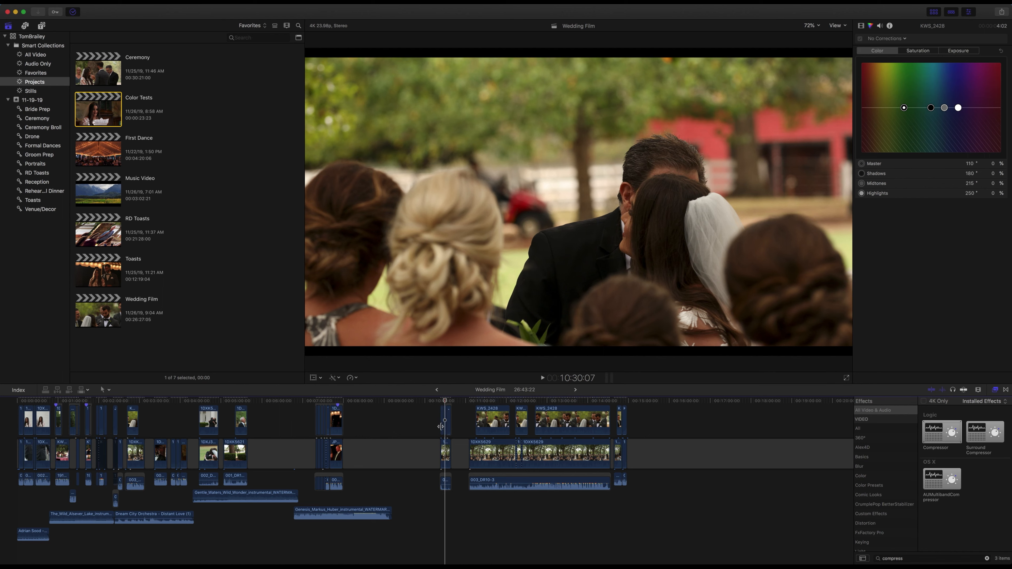
left_click_drag(446, 452, 222, 454)
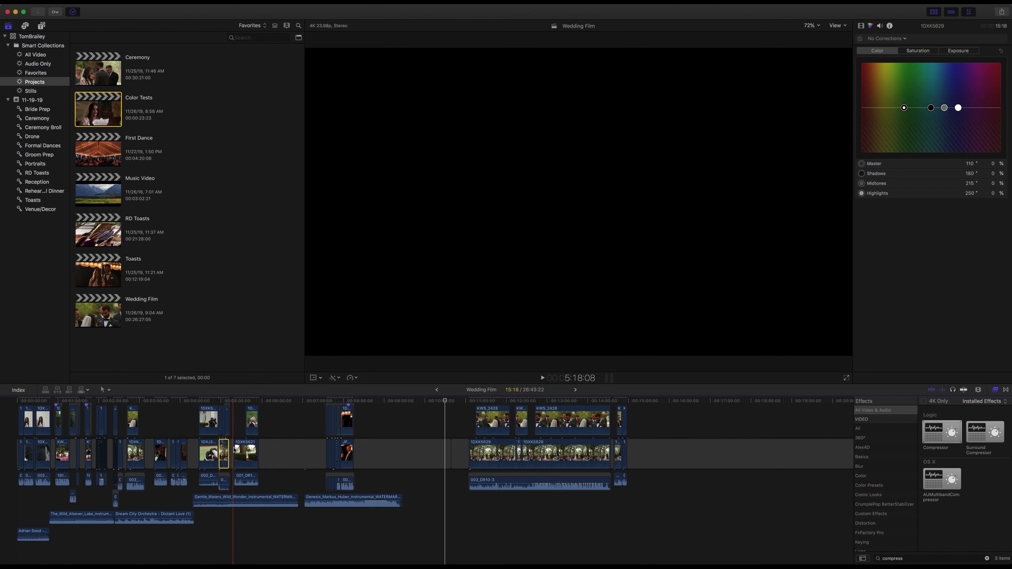
Lengthen the gap before the 1DXK5621 section and shift the moved 1DXK5629 clip slightly later between the two first looks
left_click_drag(217, 402, 227, 404)
key("super+equal")
key("super+equal")
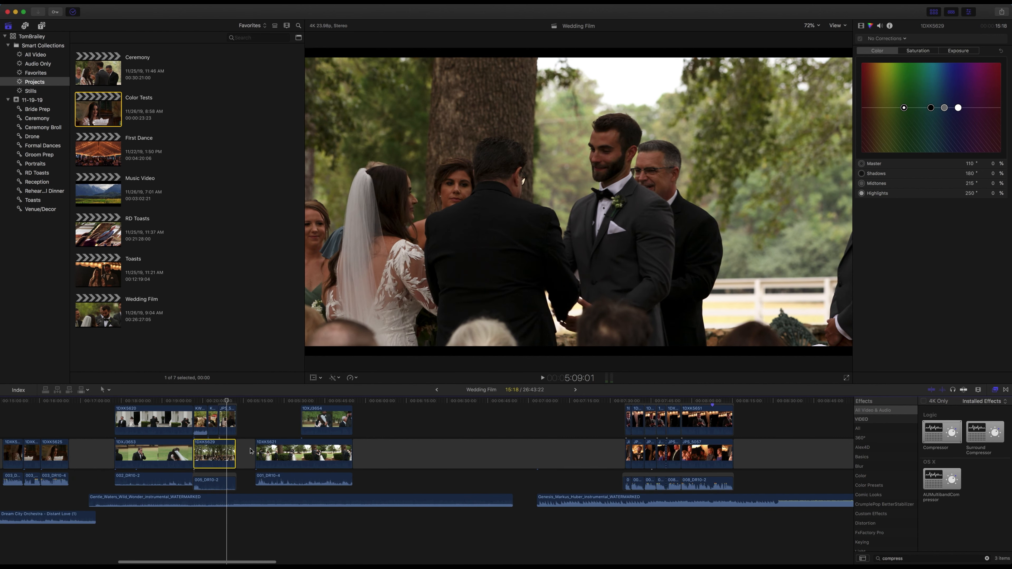
left_click_drag(251, 452, 274, 449)
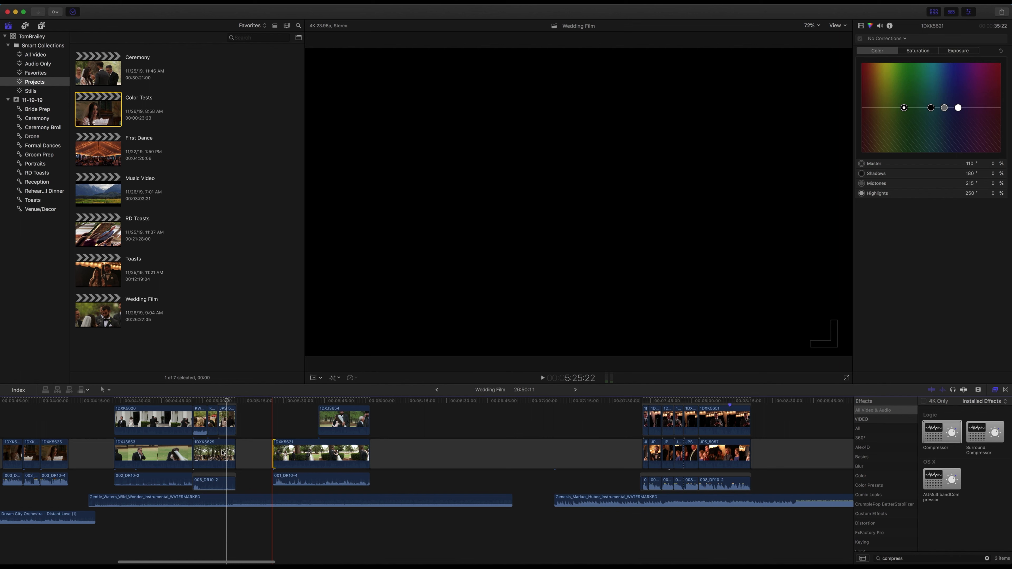
left_click_drag(206, 451, 215, 451)
key("super+minus")
key("super+minus")
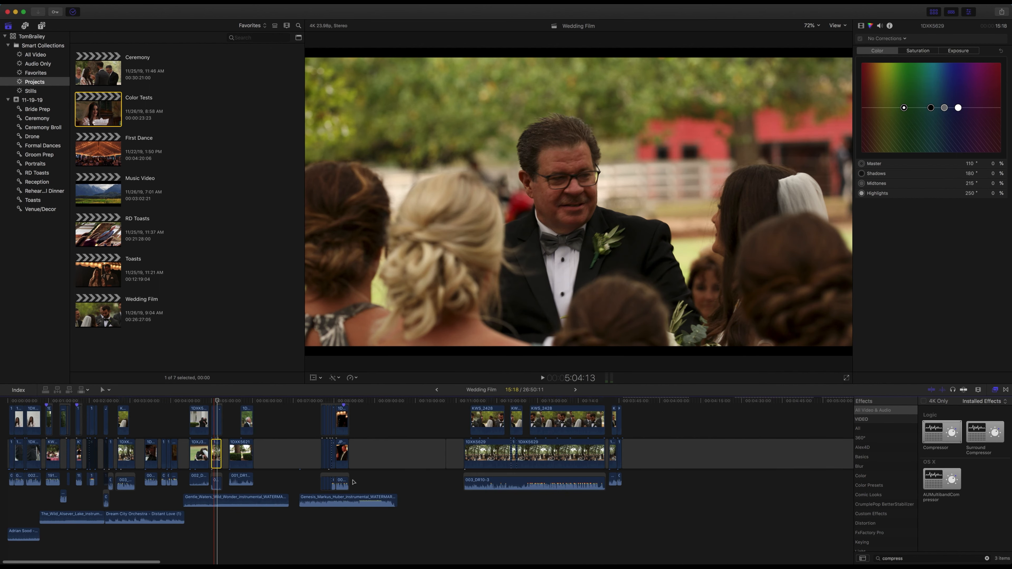
Move the Genesis_Markus_Huber track slightly earlier, near the end of the Gentle_Waters track, and preview the first look at about 5:31
left_click_drag(319, 505, 313, 505)
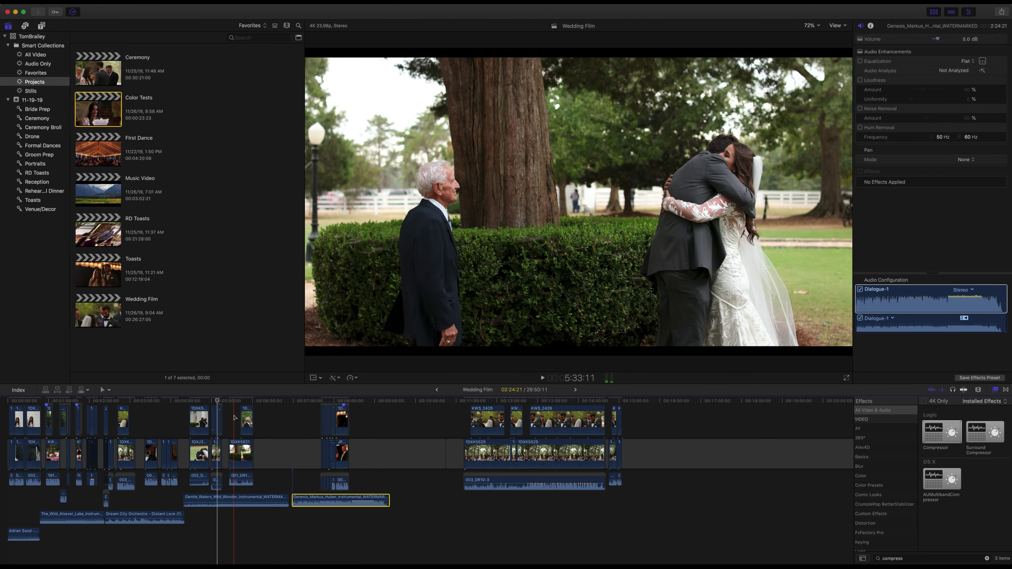
left_click(232, 402)
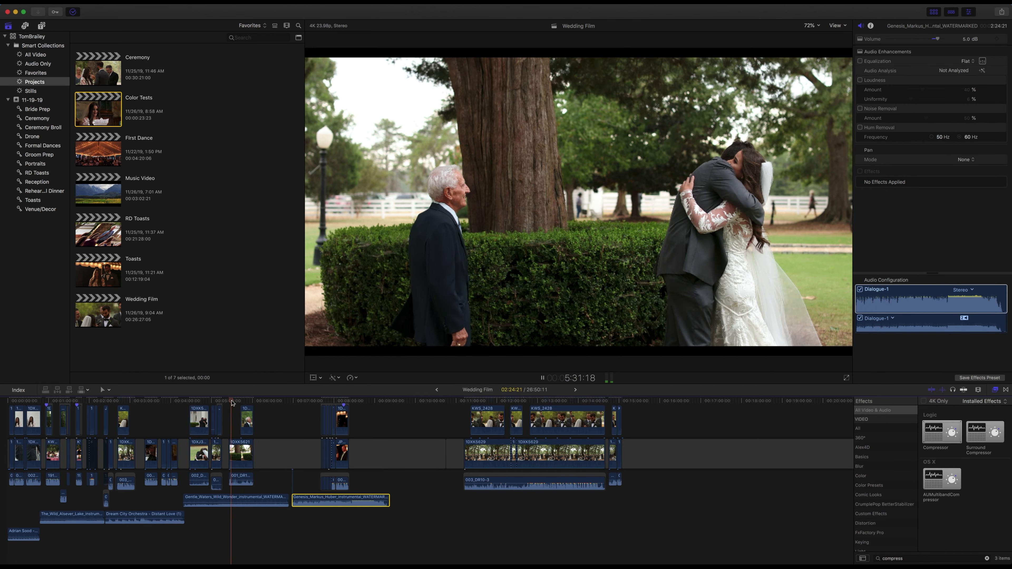
key("space")
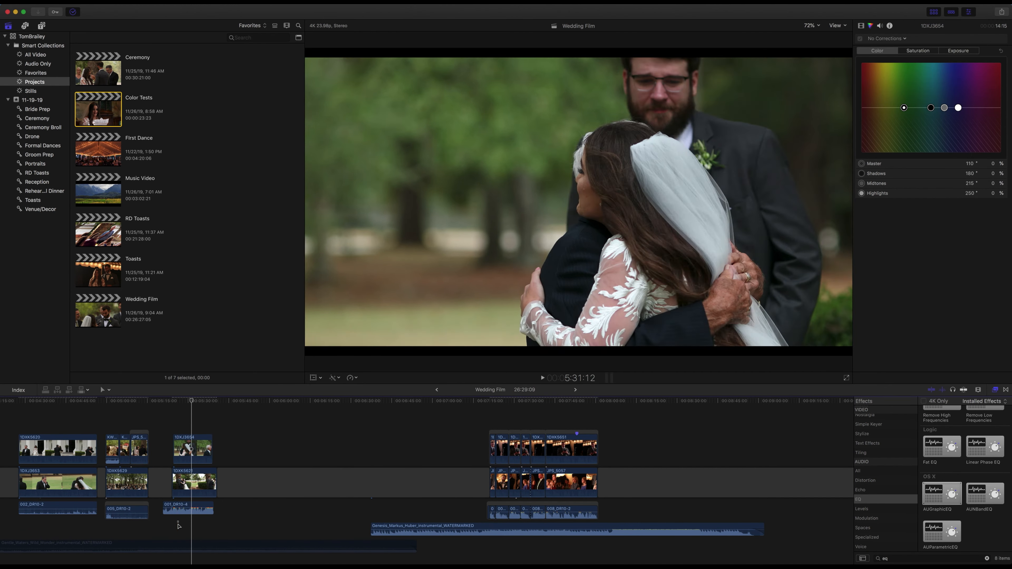
Delete the 1DXK5621 and 1DXJ3654 first-look clips with their audio, leaving a gap, and review the ceremony section at about 11:00
left_click_drag(177, 523, 199, 456)
key("shift+Delete")
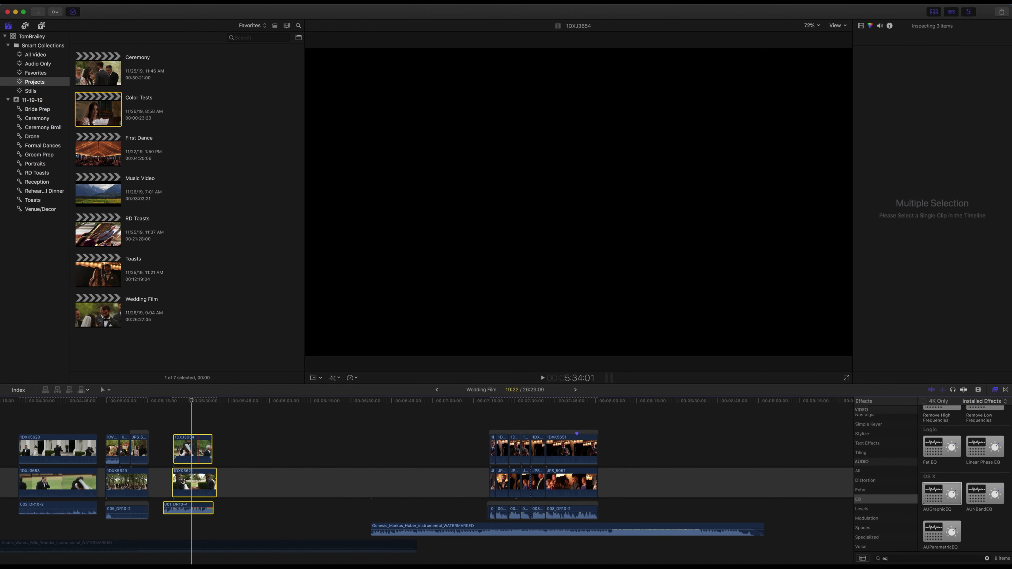
key("super+minus")
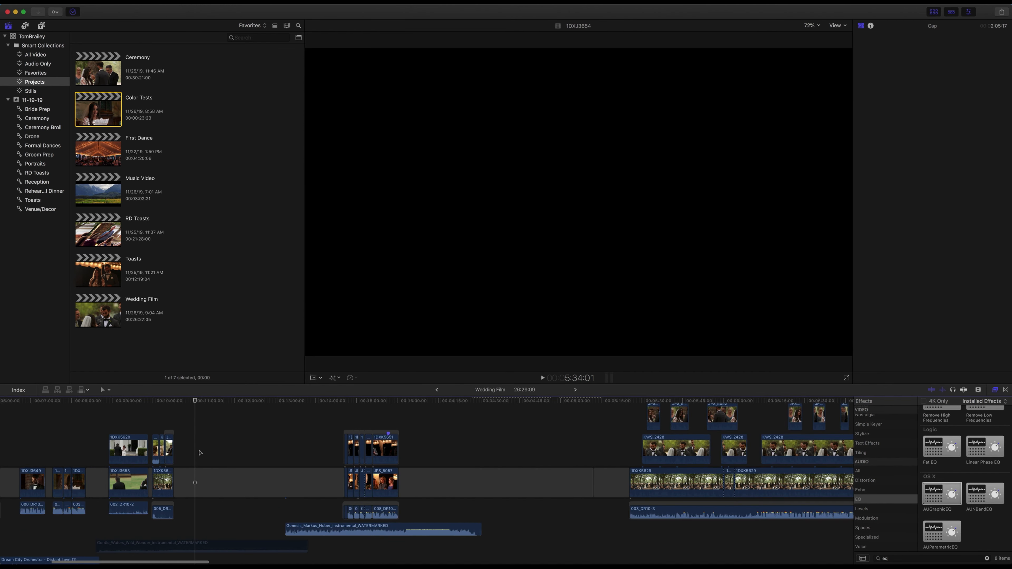
key("super+minus")
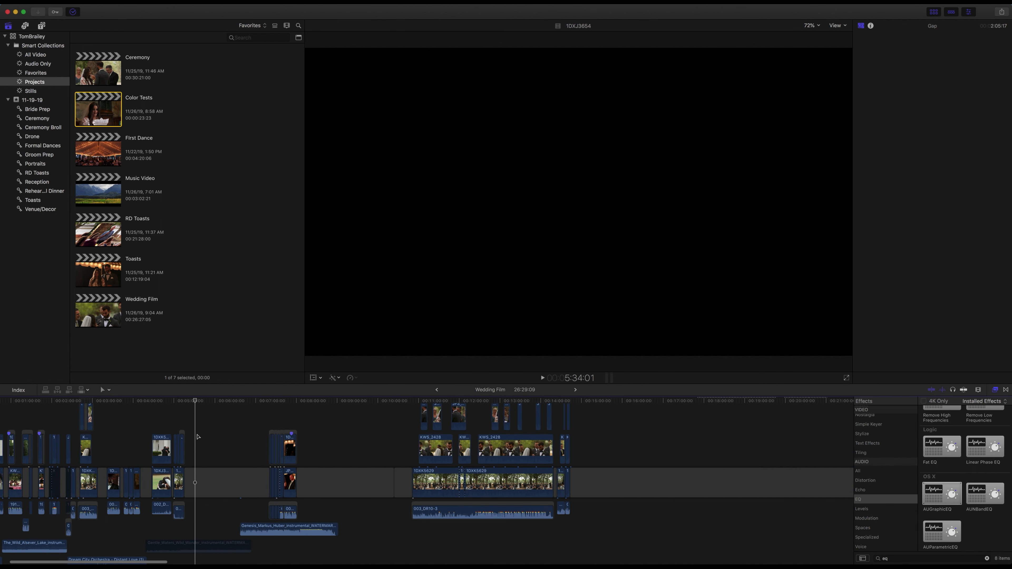
left_click(182, 410)
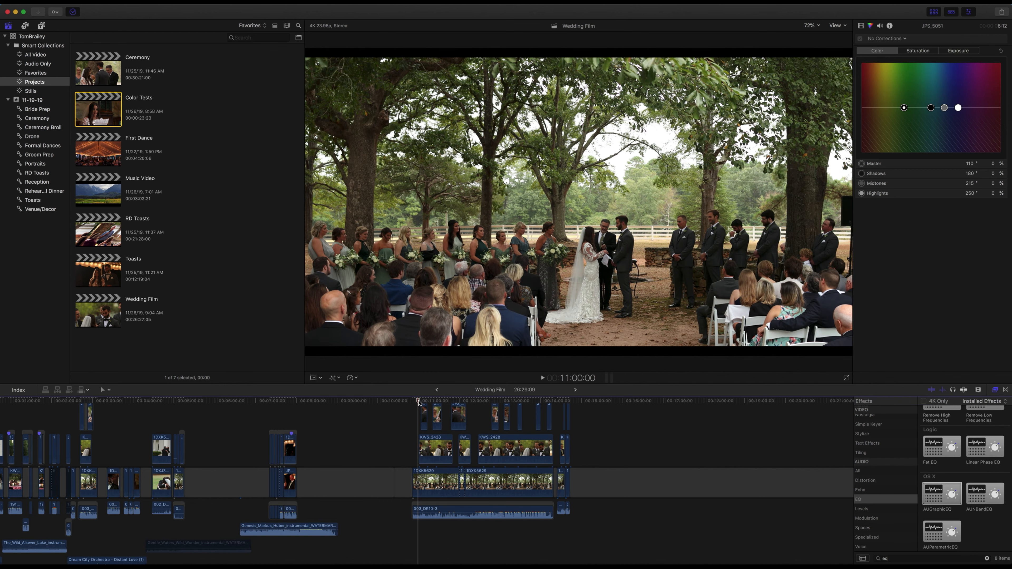
left_click_drag(418, 401, 414, 400)
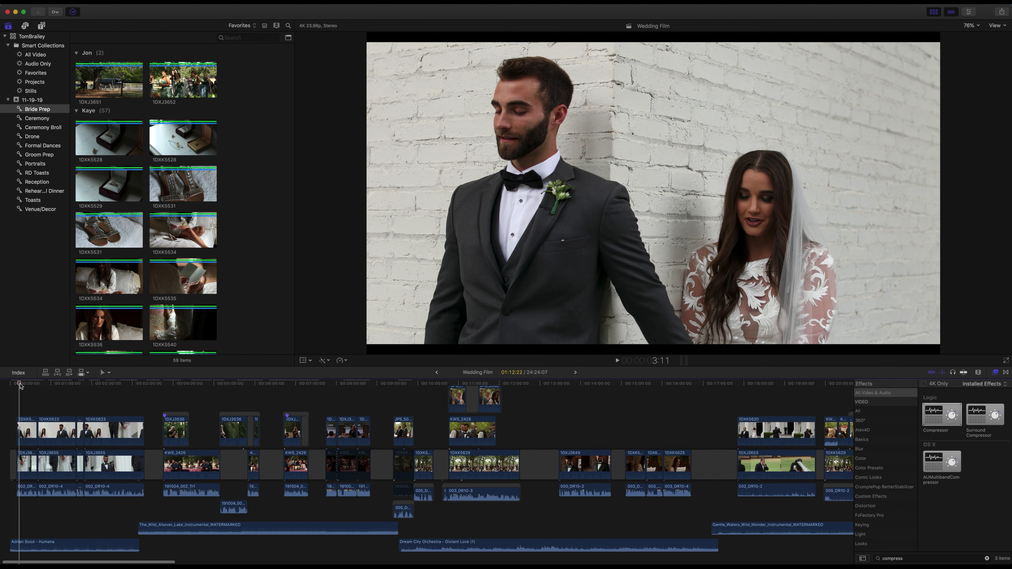
Examine the film's opening section, checking the two connected b-roll storylines and the drone clip at about six seconds
left_click(24, 384)
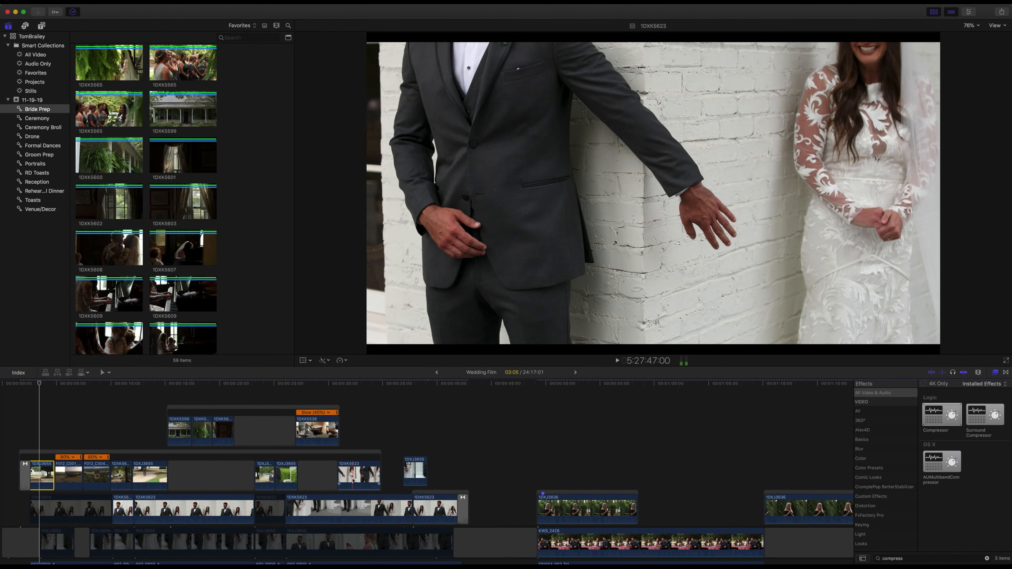
left_click(205, 473)
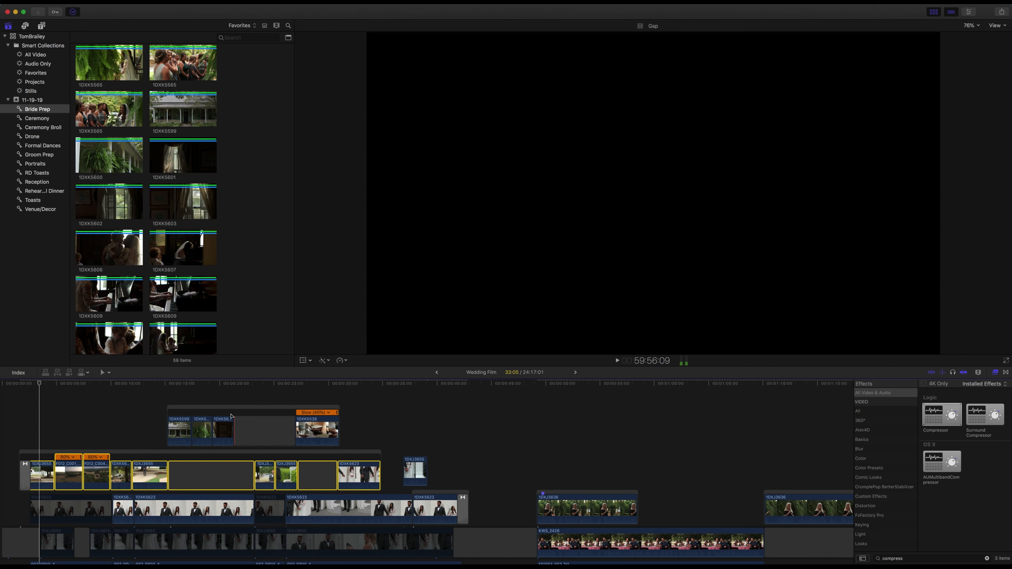
left_click(228, 411)
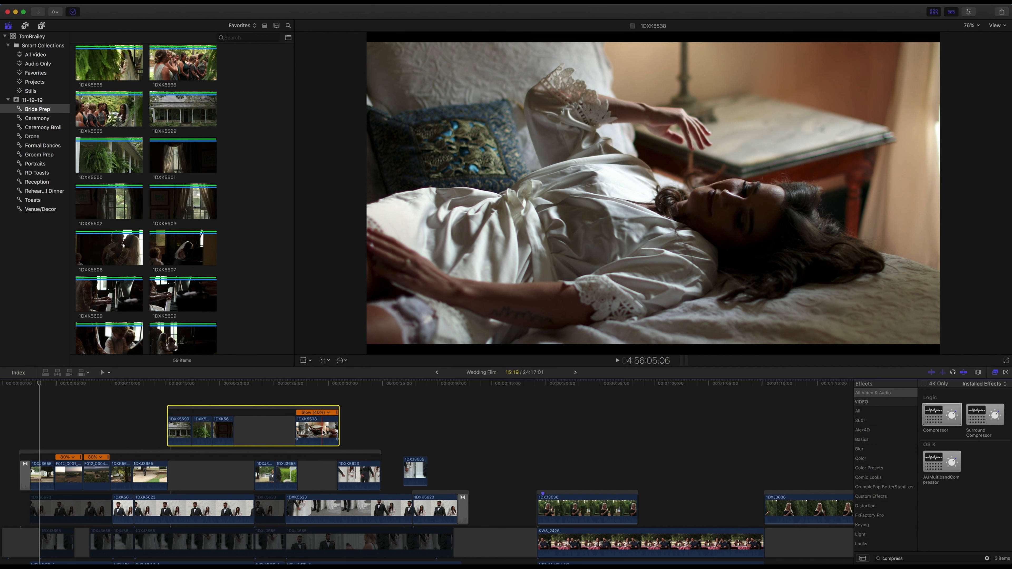
left_click(317, 455)
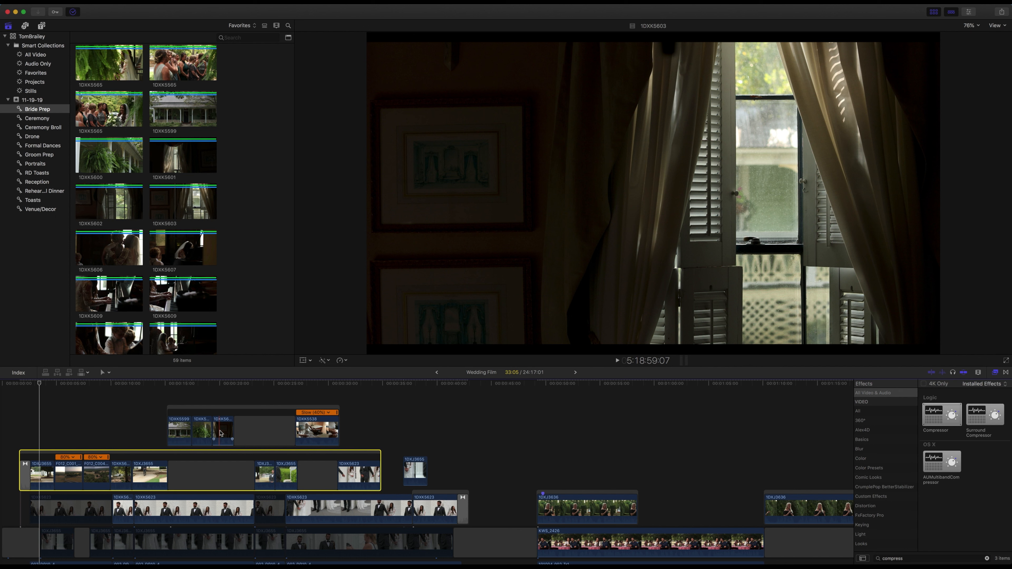
key("super+Tab")
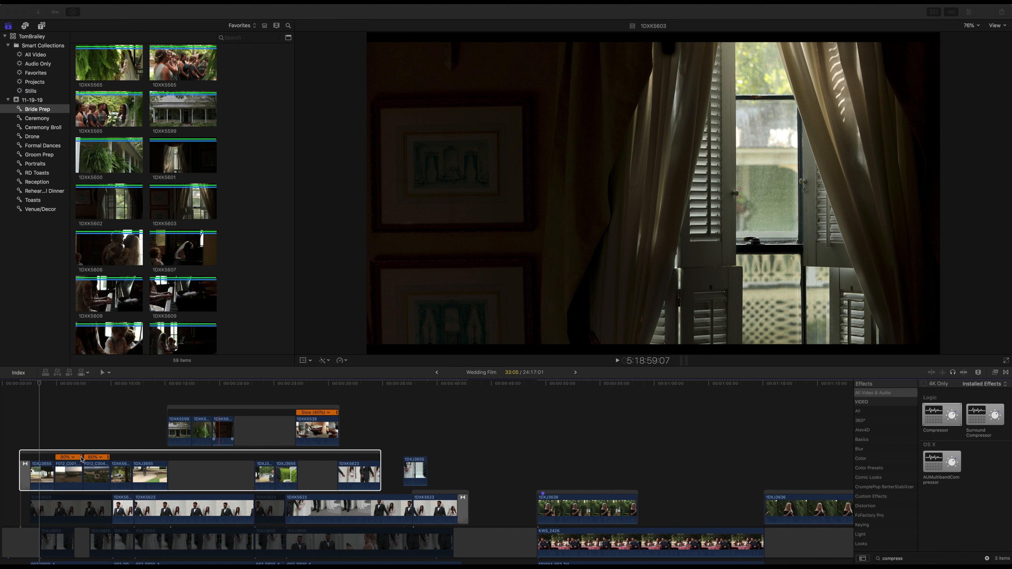
left_click(53, 472)
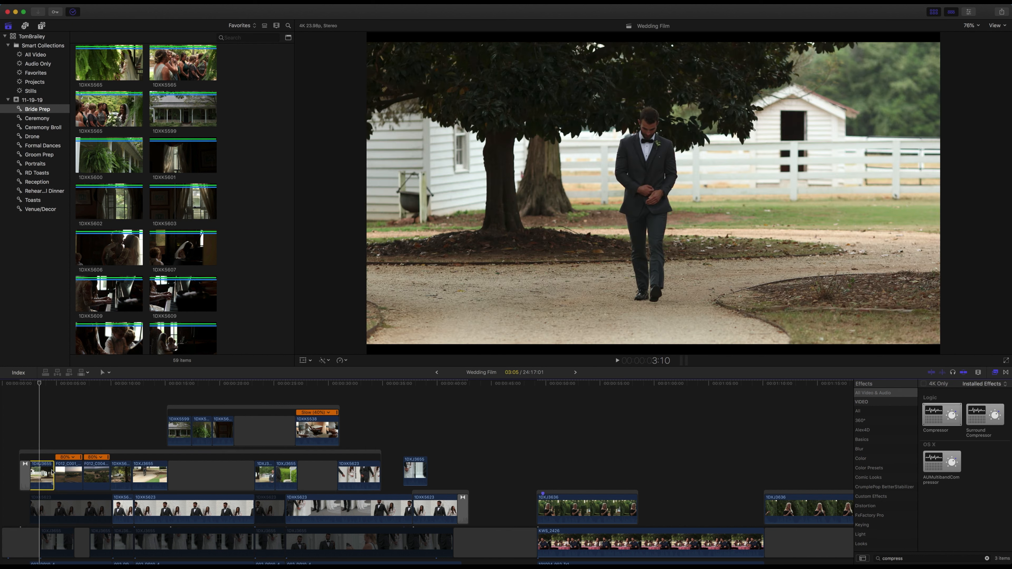
left_click(150, 475)
left_click(67, 474)
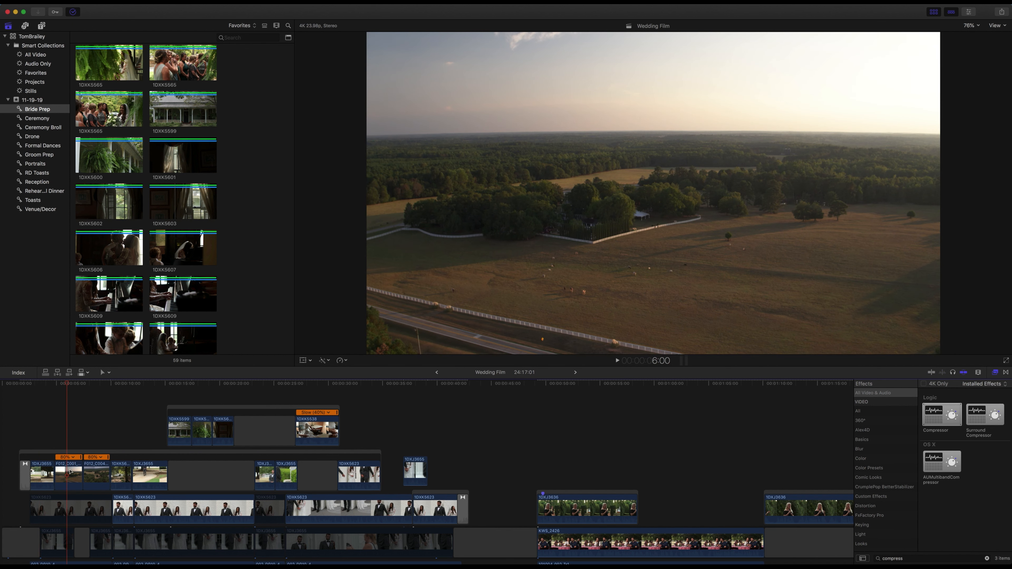
key("s")
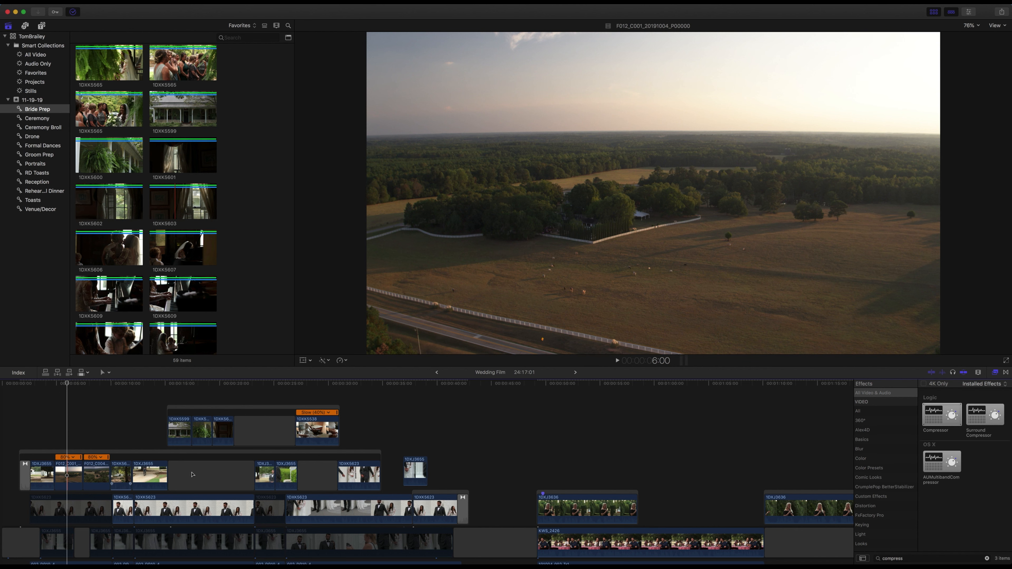
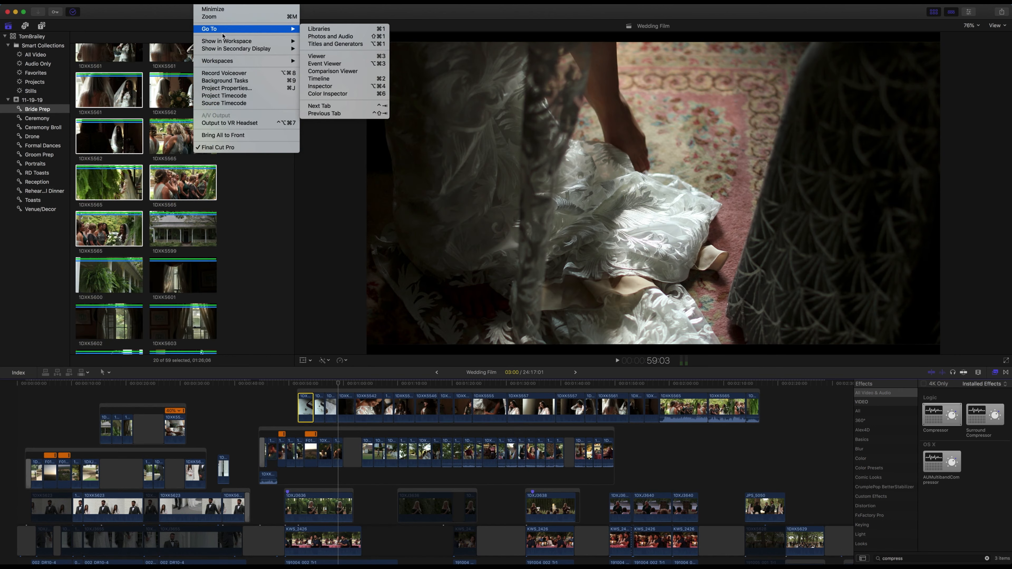
Show the Inspector in the workspace and hide it again
mouse_move(278, 42)
left_click(321, 71)
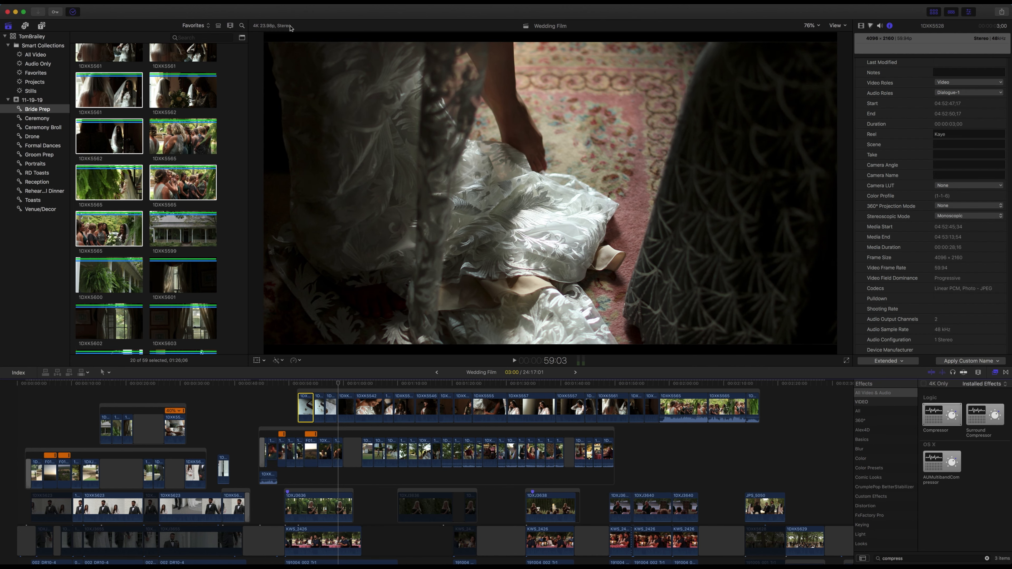
left_click(204, 1)
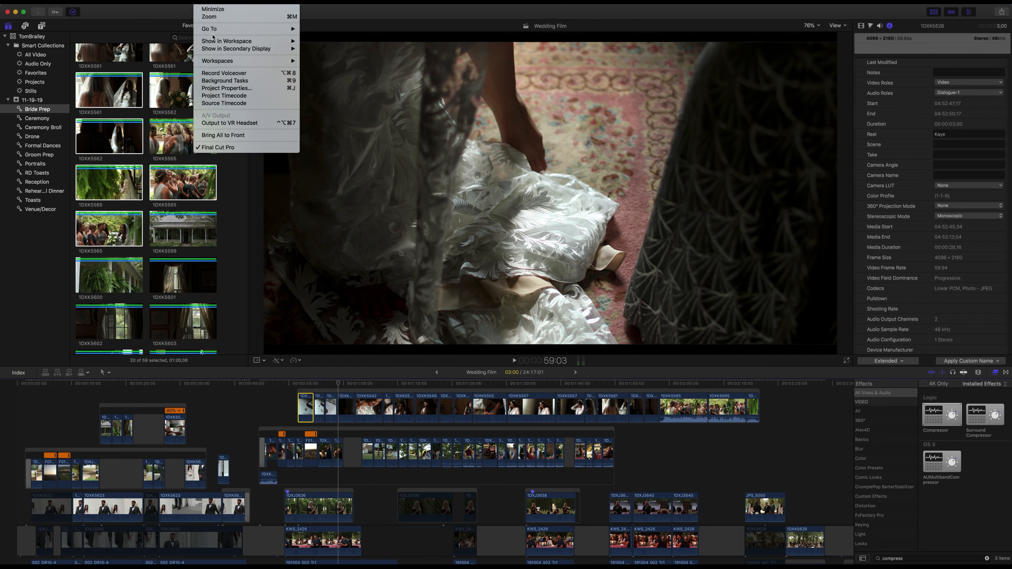
mouse_move(212, 30)
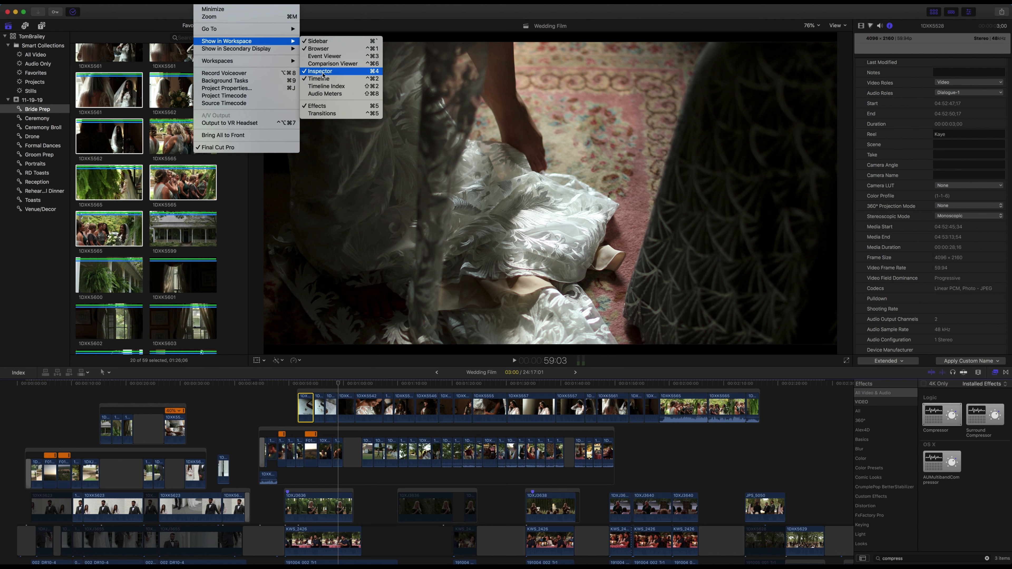
left_click(322, 75)
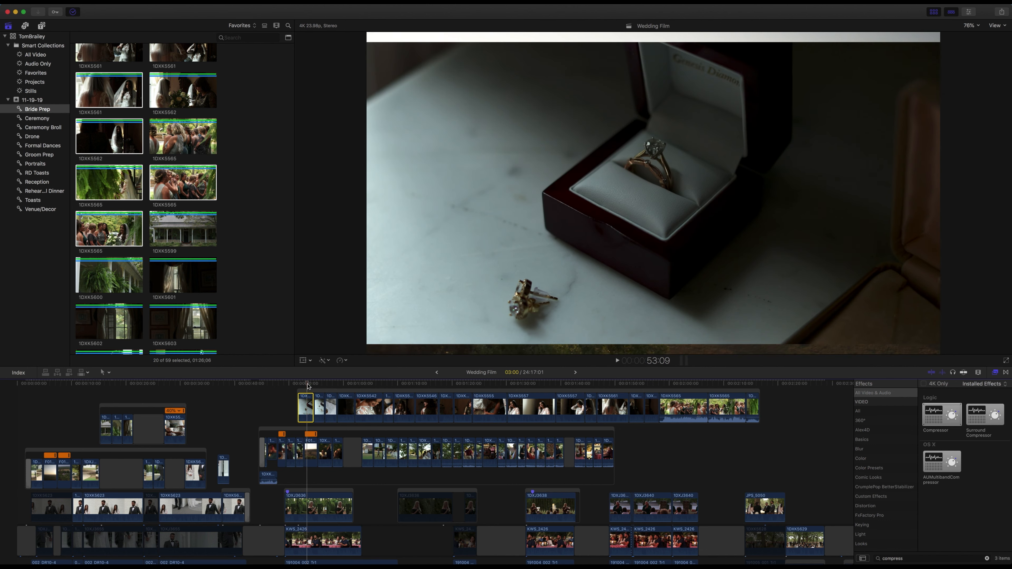
Slow the run of bride-prep clips in the upper storyline to a custom speed of 40%
left_click(649, 406, "shift")
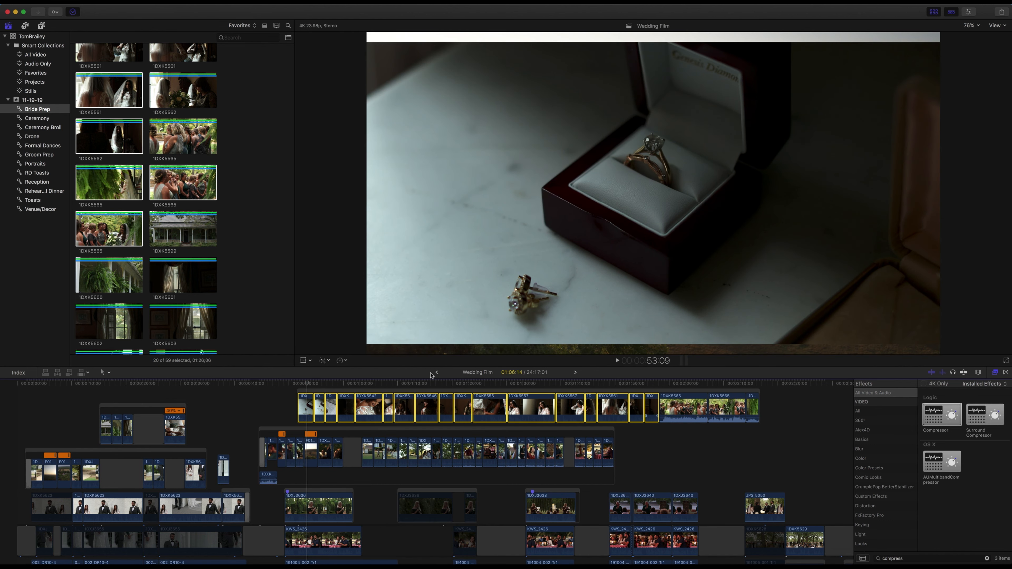
left_click(345, 361)
left_click(348, 400)
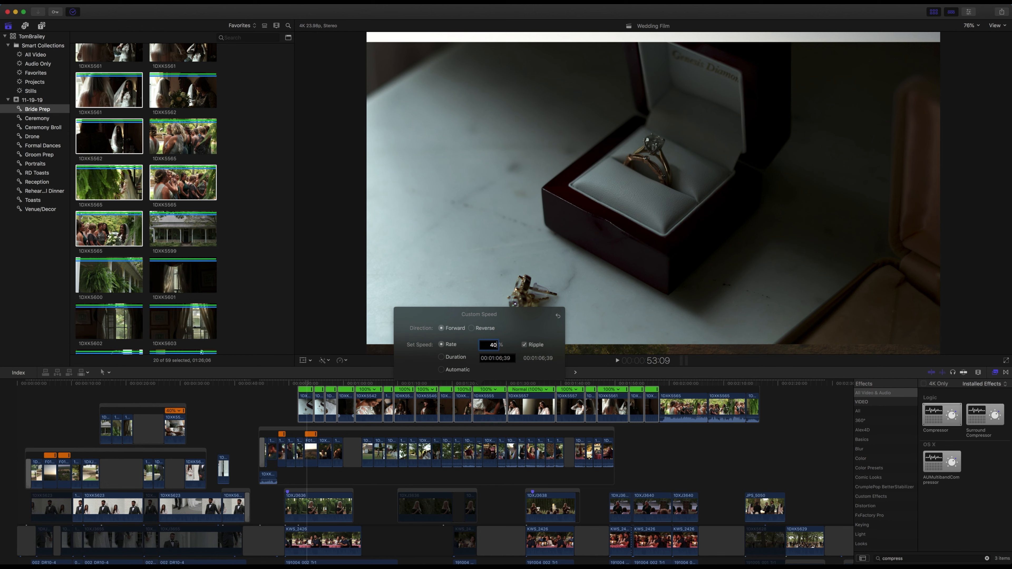
key("Return")
Move the slowed bride-prep storyline back to start at 48:23 and play the sequence from there
left_click(284, 396)
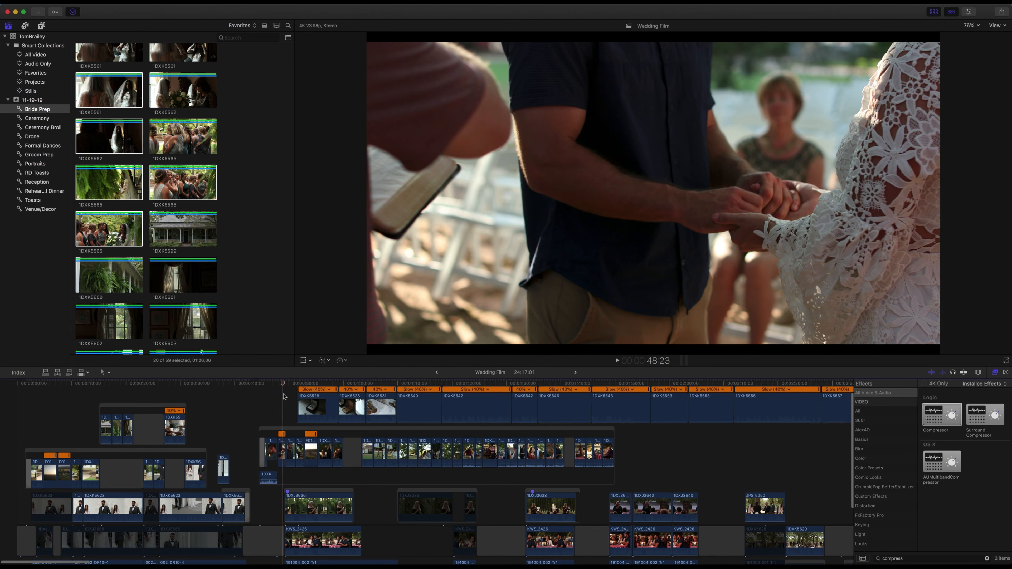
scroll(283, 397, "up", 3)
left_click_drag(311, 405, 296, 407)
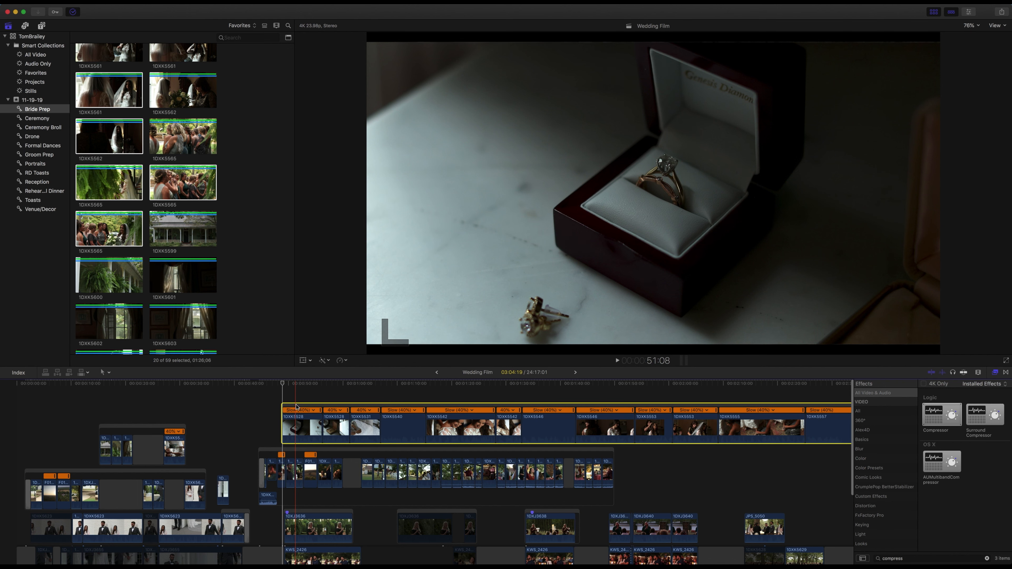
left_click(284, 396)
key("space")
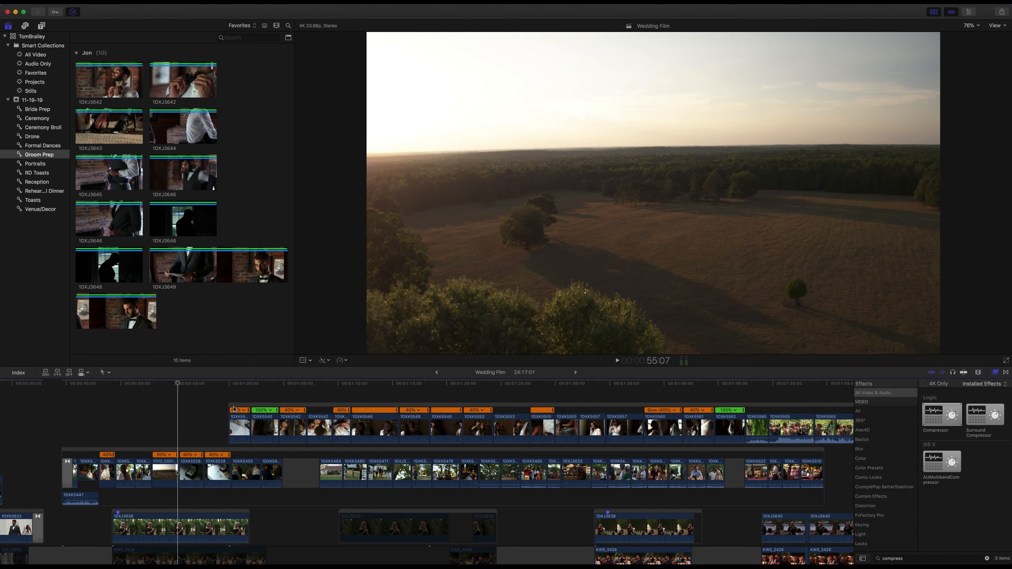
Push the bride-prep storyline later, and move the gap to directly after clip 1DXK5528 and shorten it
key("space")
left_click_drag(236, 405, 300, 405)
left_click_drag(200, 469, 199, 473)
key("space")
left_click_drag(290, 475, 239, 475)
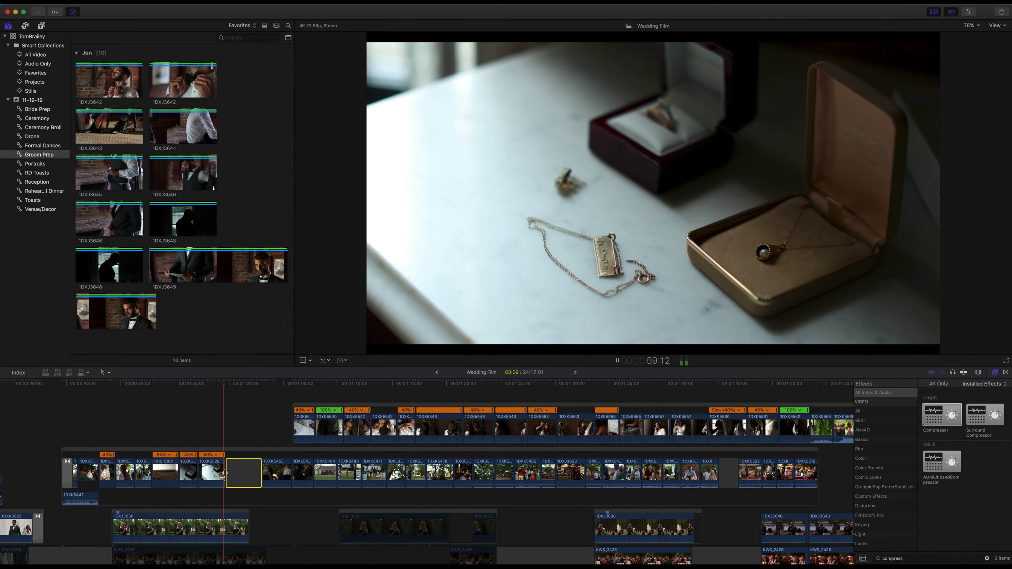
scroll(238, 451, "right", 1)
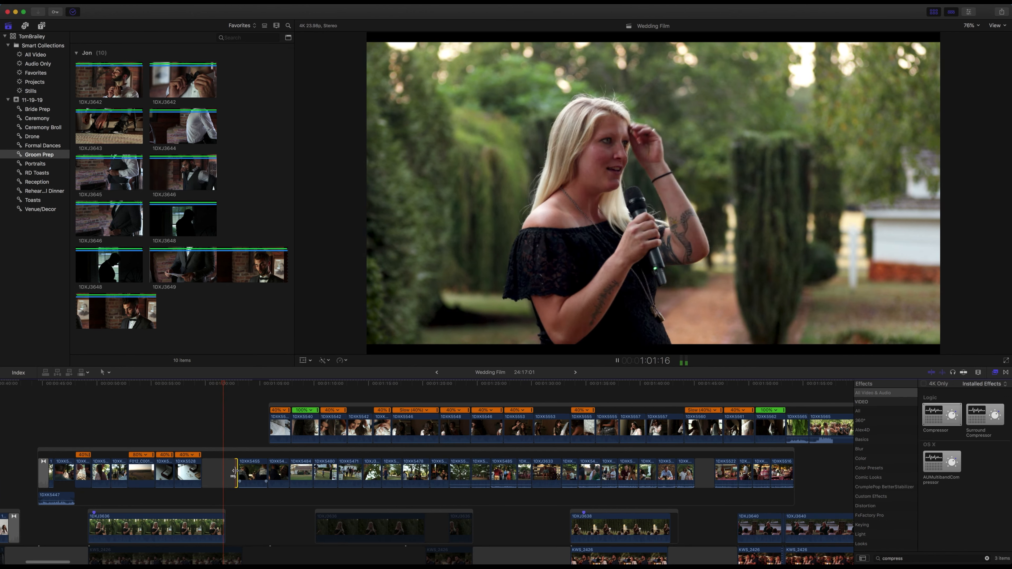
left_click_drag(233, 471, 225, 471)
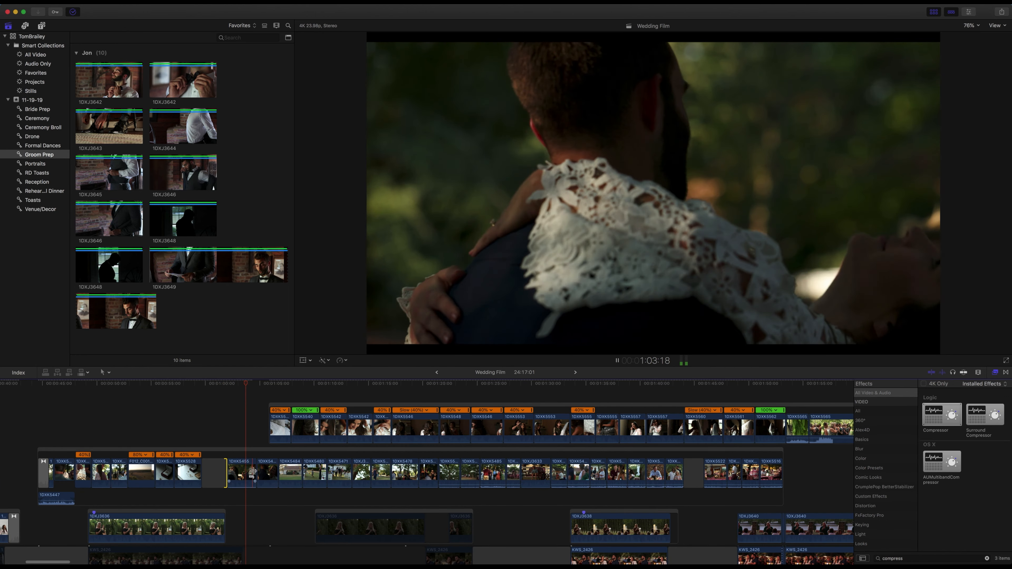
Insert the first two bride-prep clips, the sandals and 1DXK5540, before 1DXK5464 in the lower storyline, and shift the remaining bride-prep storyline later
left_click(253, 473)
left_click_drag(283, 407, 354, 405)
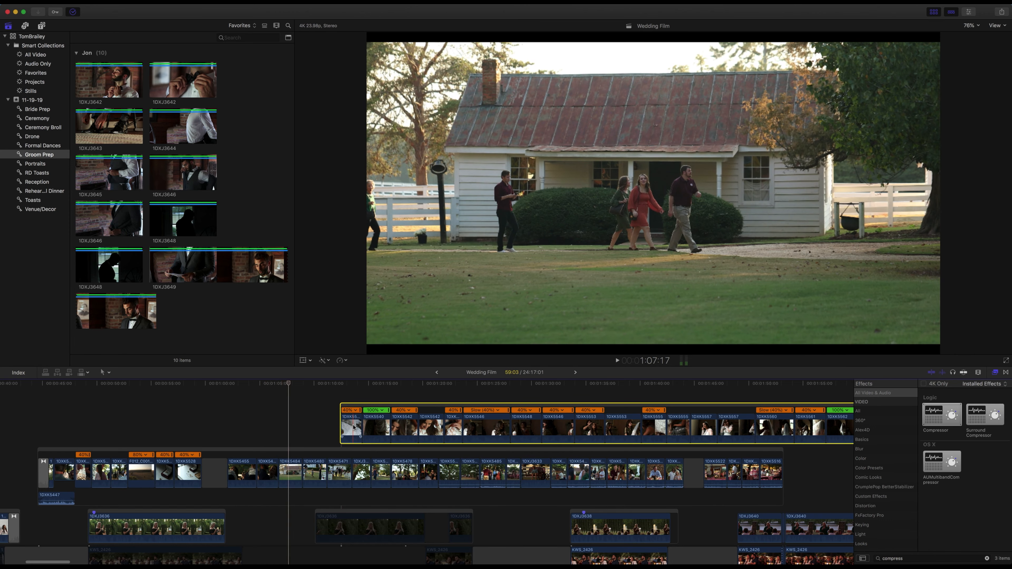
key("space")
left_click(352, 427)
left_click_drag(351, 430, 279, 469)
left_click_drag(347, 405, 383, 405)
Trim the end of the jewelled sandals clip slightly and push the remaining bride-prep storyline further along the timeline
left_click(294, 469)
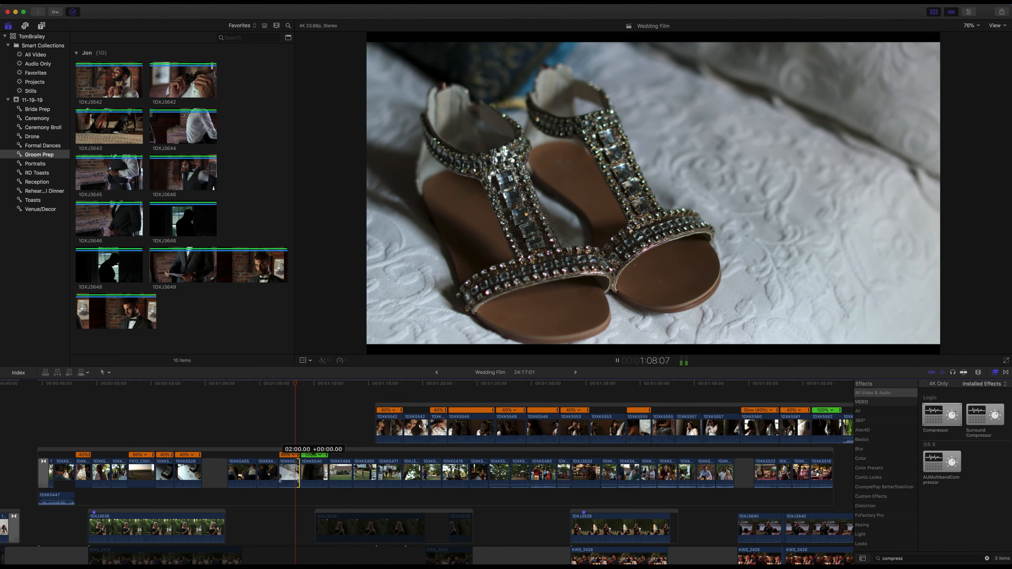
left_click_drag(294, 469, 290, 469)
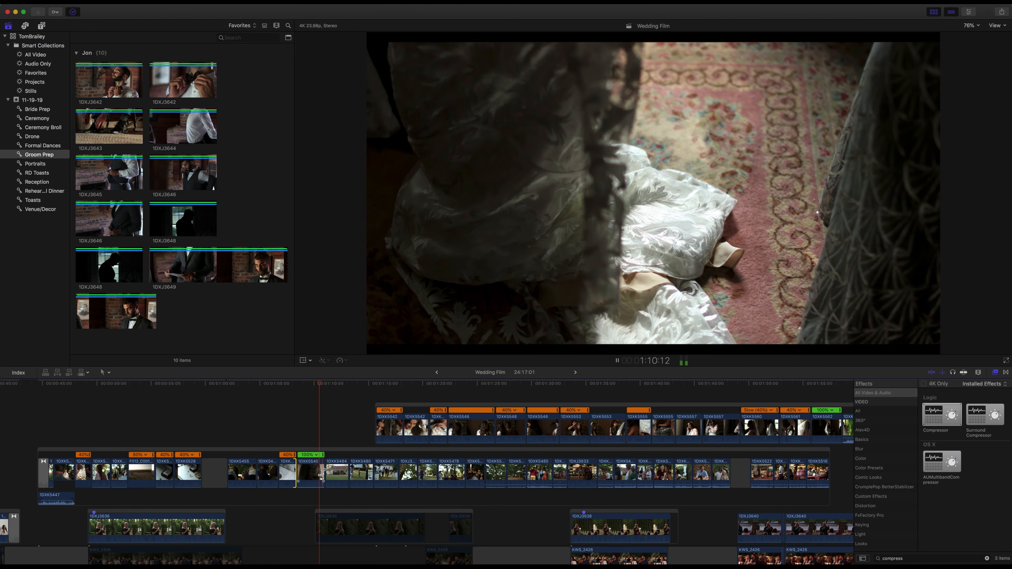
left_click_drag(322, 470, 341, 474)
left_click_drag(394, 410, 442, 405)
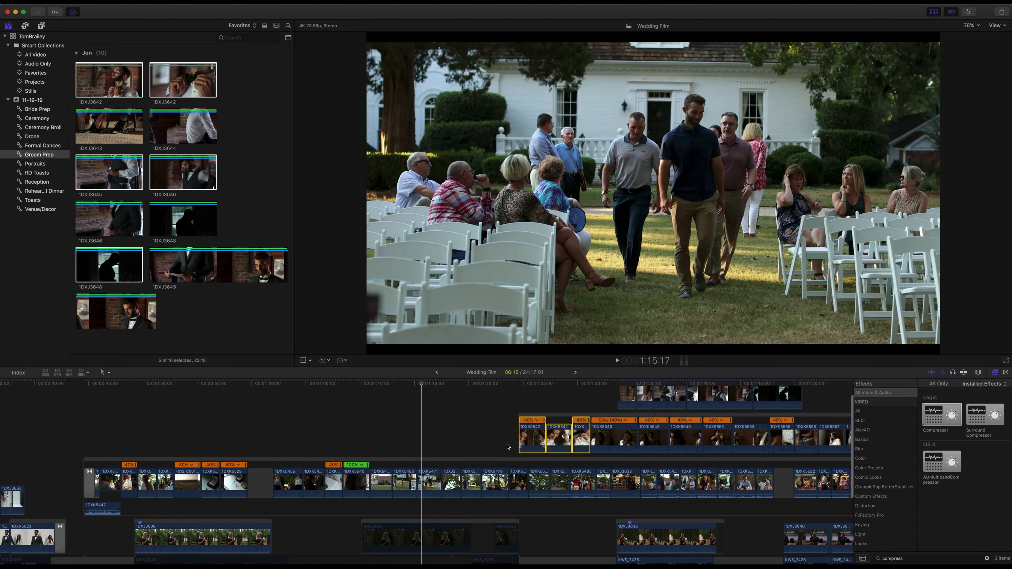
Insert the next three bride-prep clips before 1DXK5471 in the lower storyline, tighten them, and delete the first 1DXK5542 clip
left_click_drag(498, 442, 410, 470)
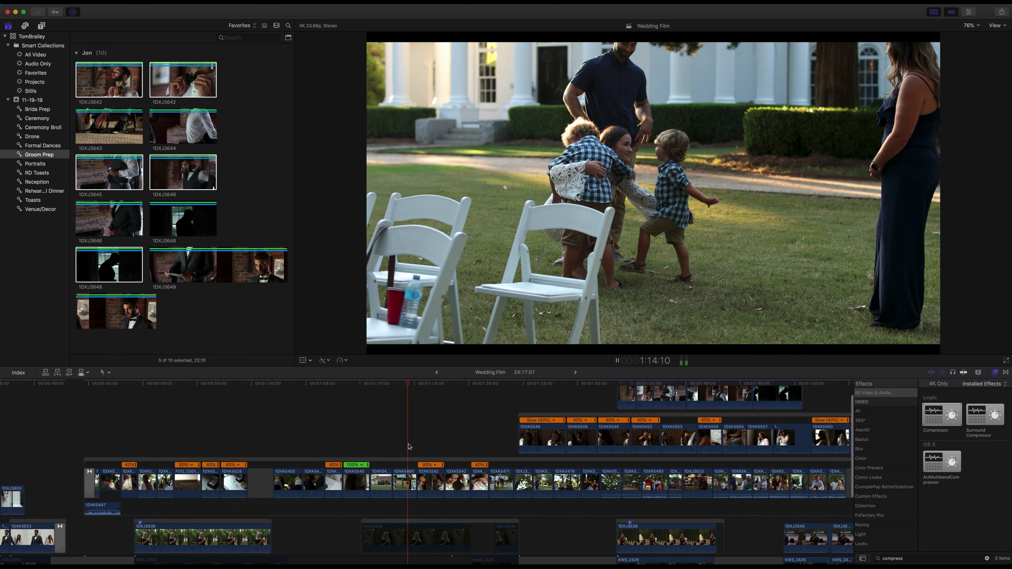
mouse_move(442, 480)
left_mouse_down()
mouse_move(431, 481)
mouse_move(449, 483)
left_mouse_up()
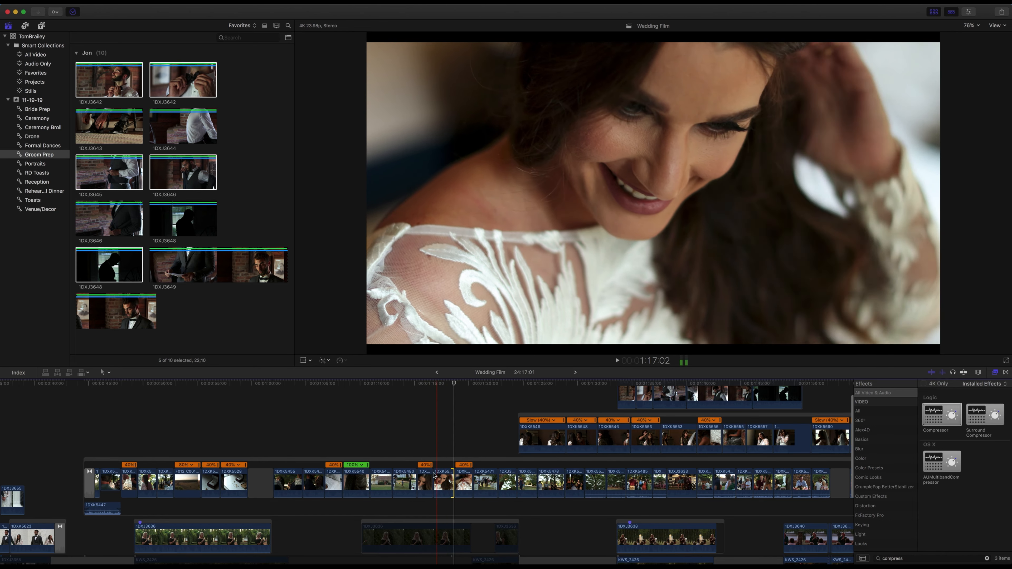
left_click(425, 481)
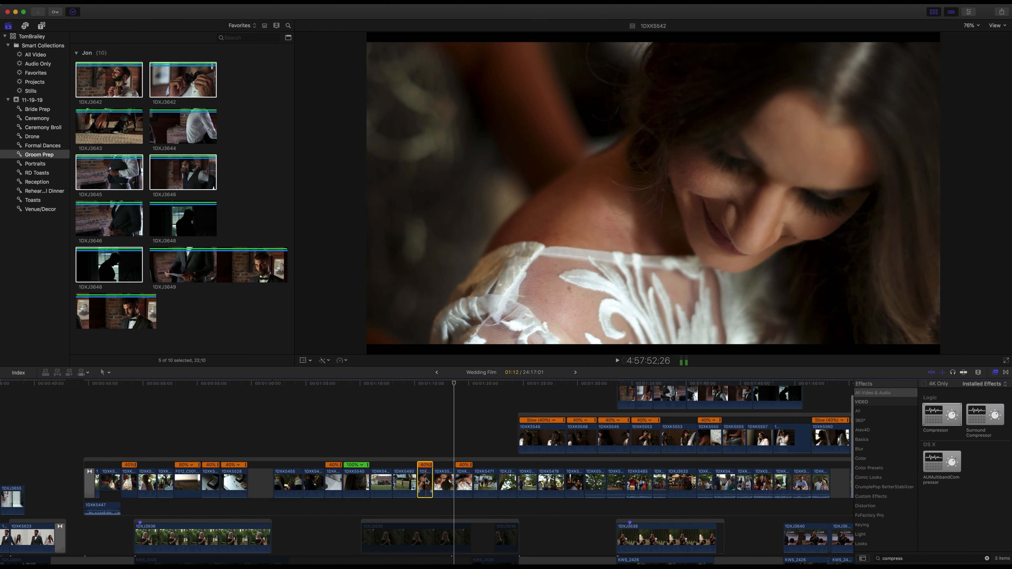
key("Delete")
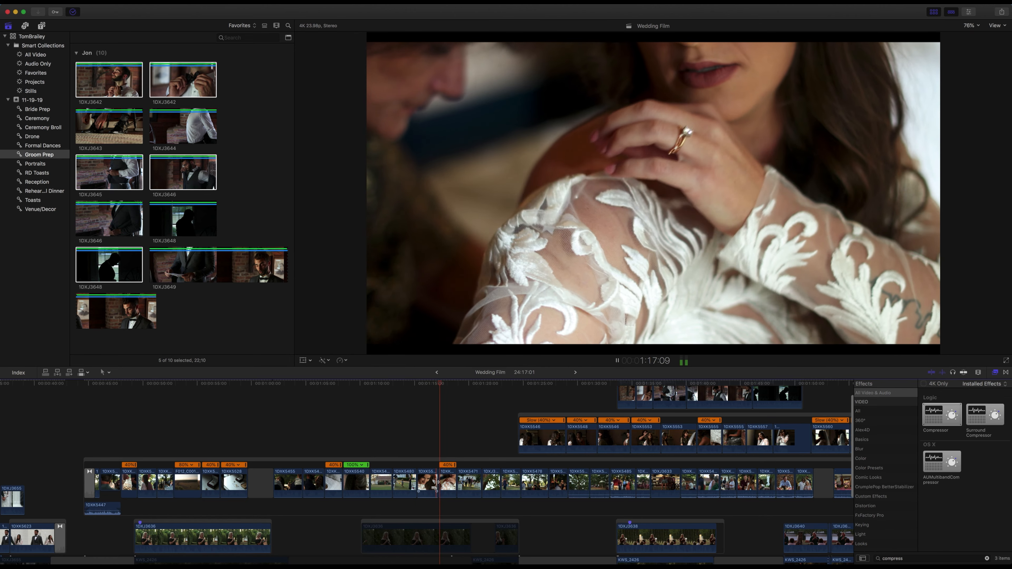
Slip the bride's ring close-up slightly with the Trim tool and shorten its end before clip 1DXK5471
key("space")
key("t")
left_click_drag(443, 485, 440, 487)
key("space")
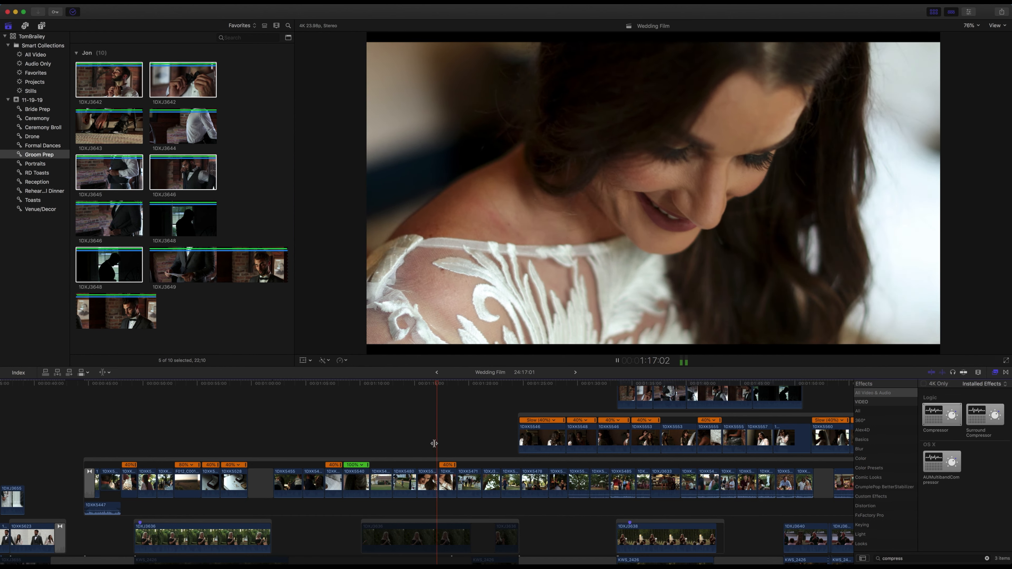
key("space")
key("a")
left_click_drag(455, 484, 452, 483)
key("space")
key("space")
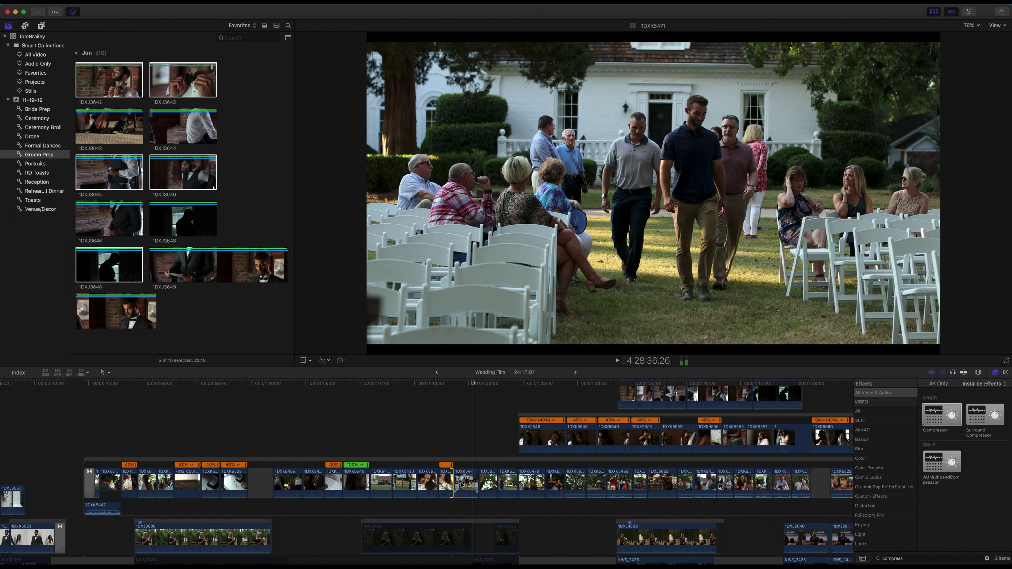
Move all lower-storyline clips from 1DXK5471 onward later, leaving a gap after the ring close-up
scroll(463, 484, "down", 2)
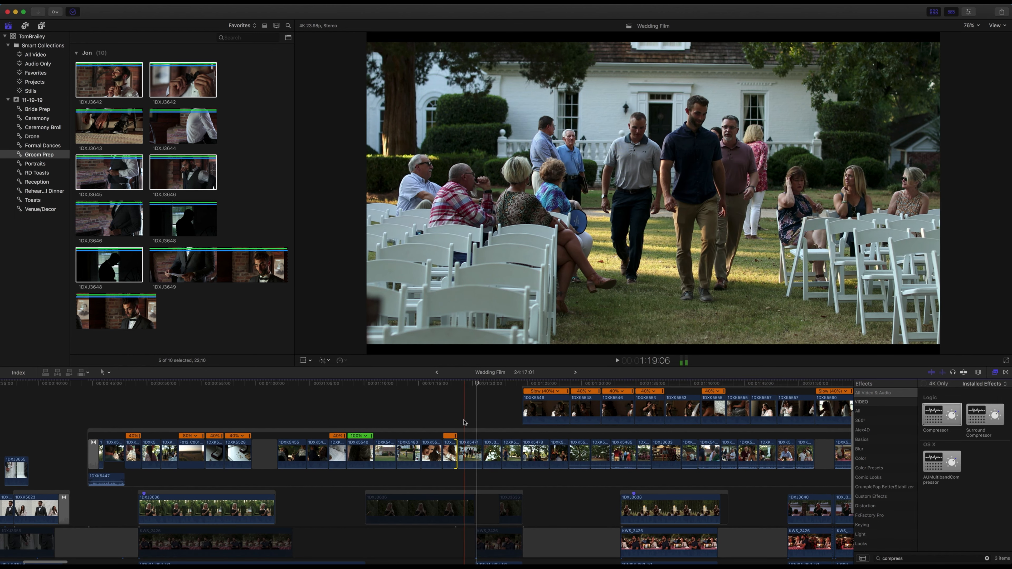
left_click(469, 459)
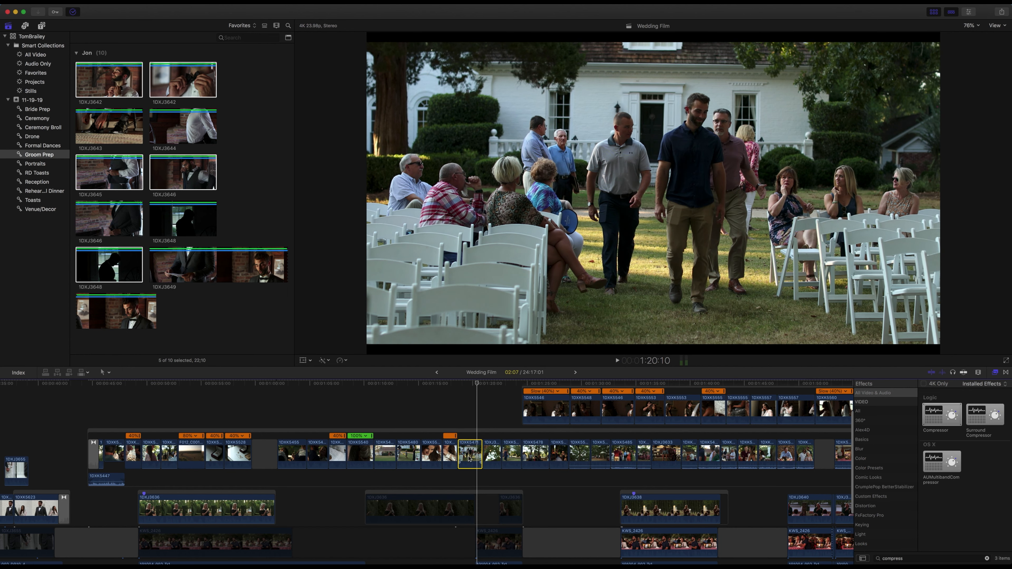
key("super+minus")
left_click(666, 460, "shift")
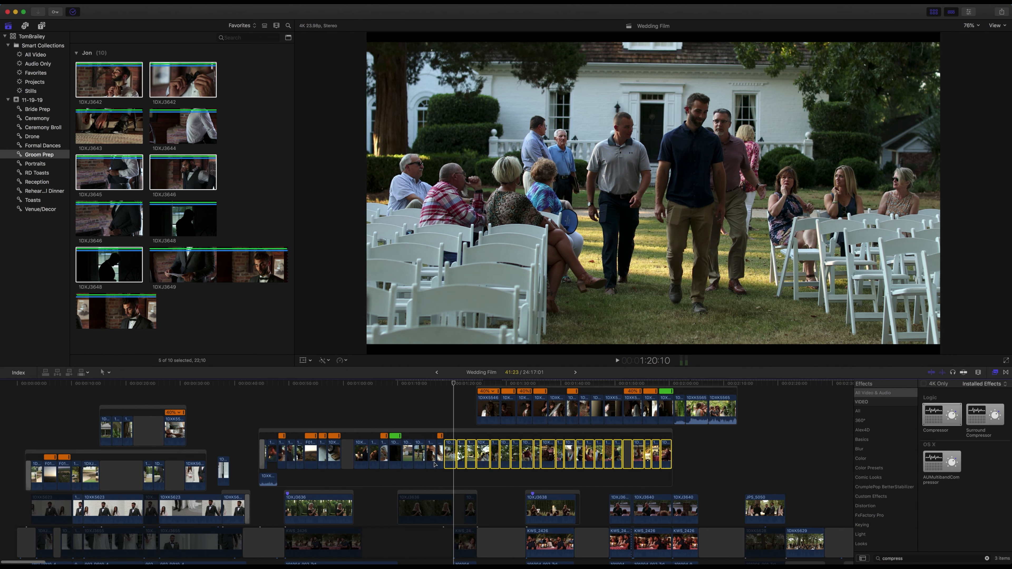
left_click_drag(450, 456, 468, 477)
Extend the start of the KWS_2426 couple shot back under the gap, enable the clip, and play through it
left_click_drag(455, 538, 438, 538)
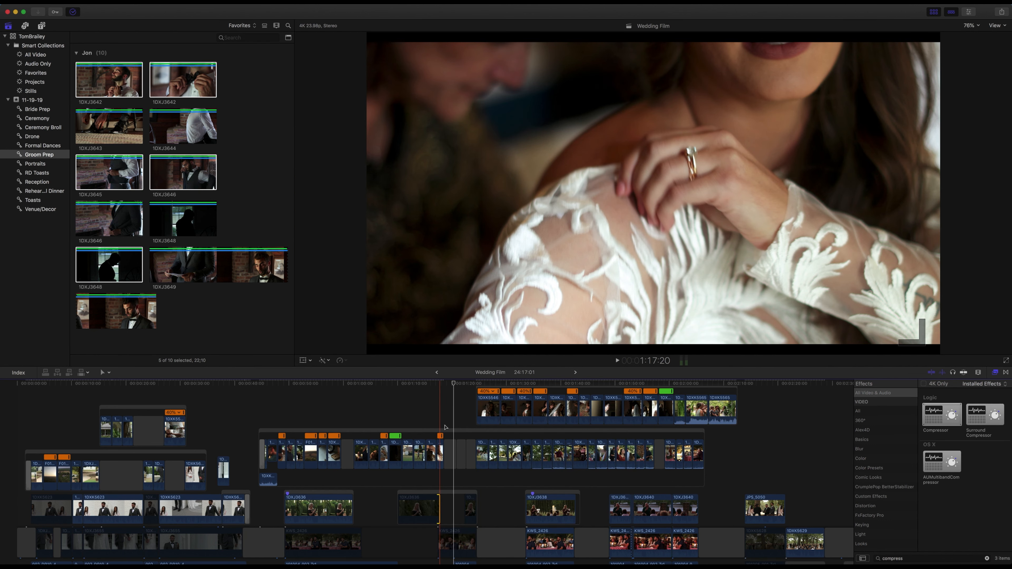
left_click(444, 451)
left_click(451, 534)
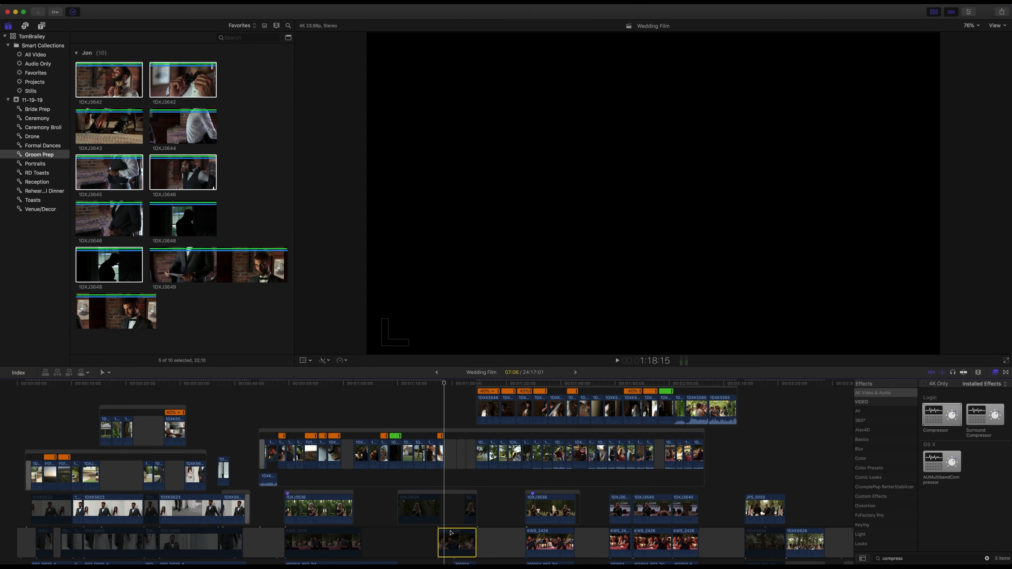
left_click(441, 415)
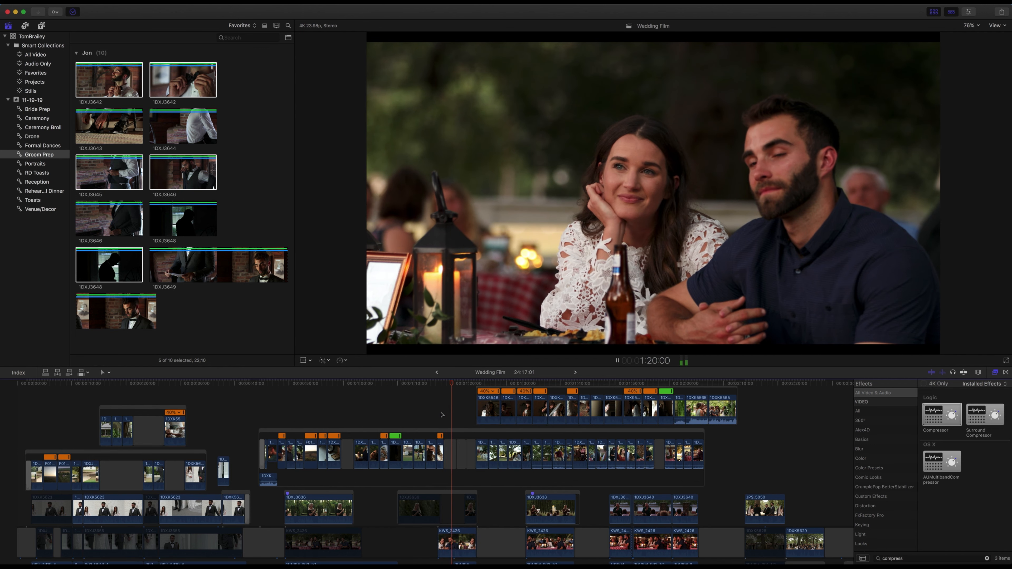
key("space")
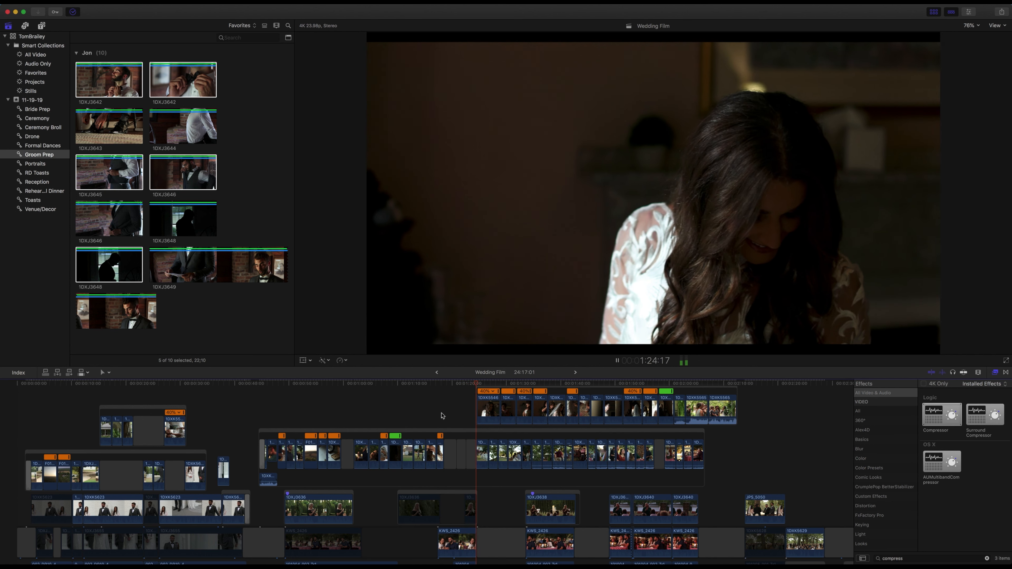
key("space")
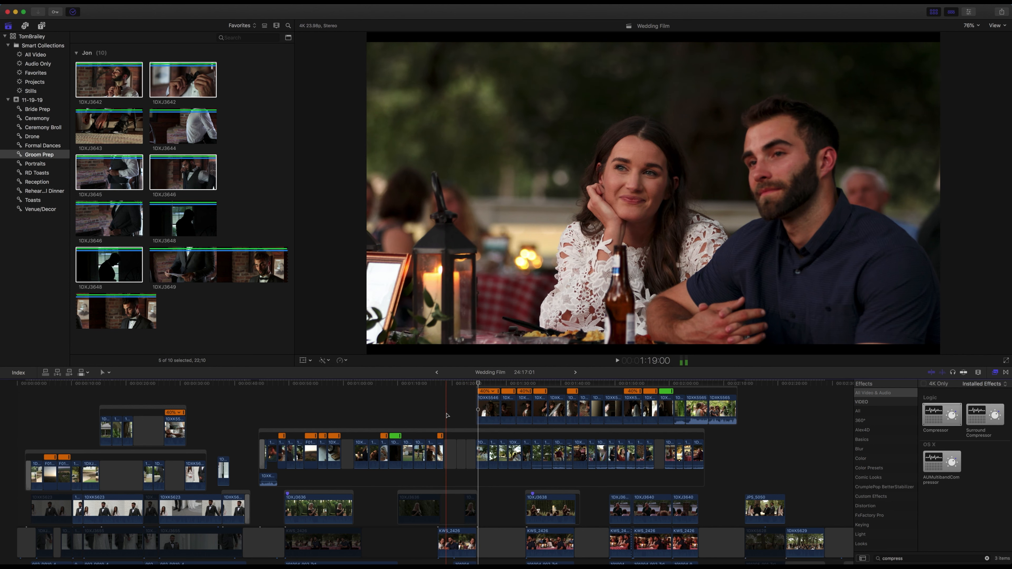
Enable the earlier KWS_2426 clip beneath the 1DXJ3636 toast footage
scroll(447, 416, "down", 3)
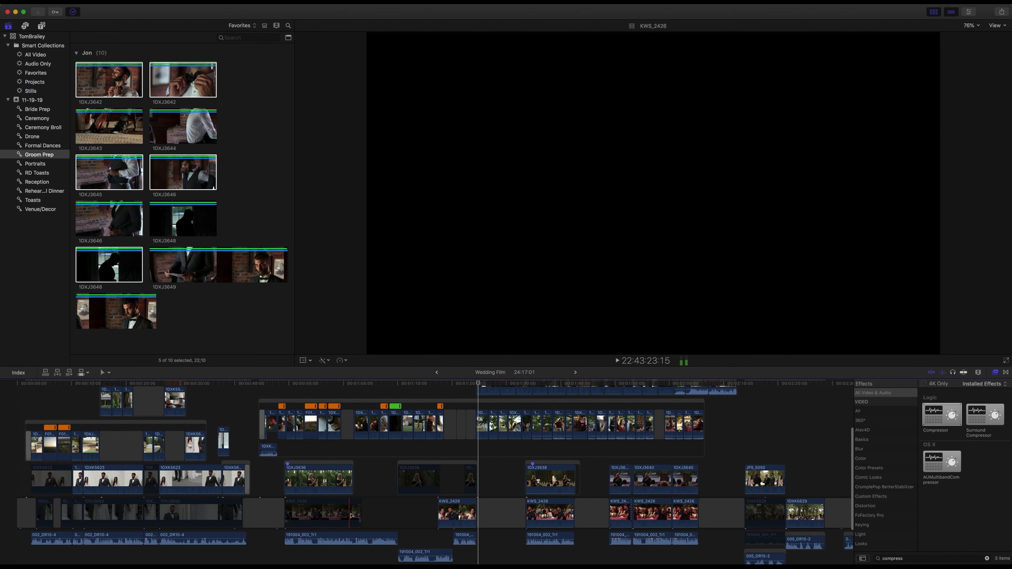
left_click(348, 514)
key("slash")
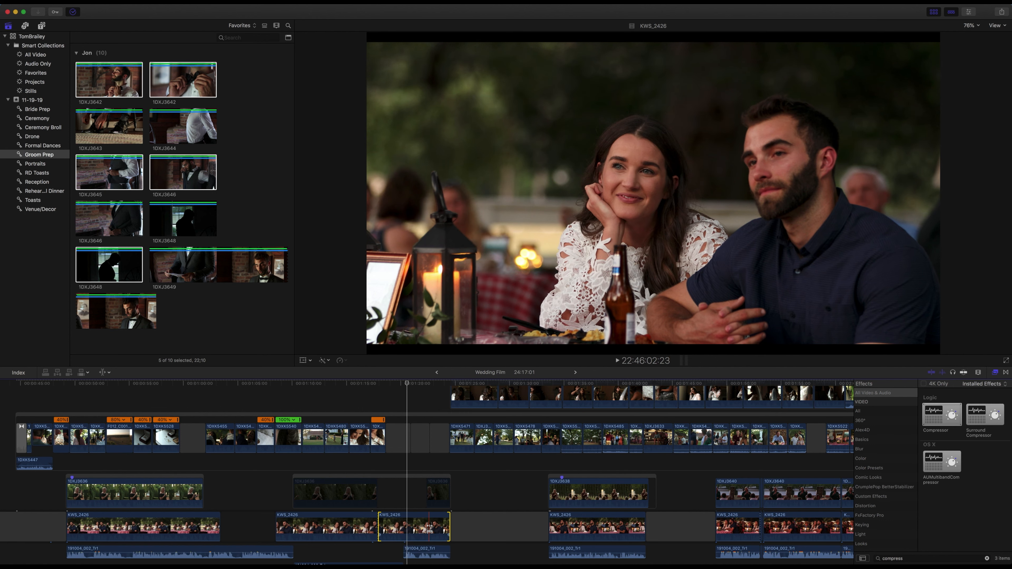
Move the short 191004_002_Tr1 audio clip later, and slip the KWS_2426 shot under the gap by about -15 seconds
key("a")
scroll(427, 541, "down", 3)
left_click_drag(429, 530, 491, 534)
key("t")
left_click_drag(438, 507, 345, 507)
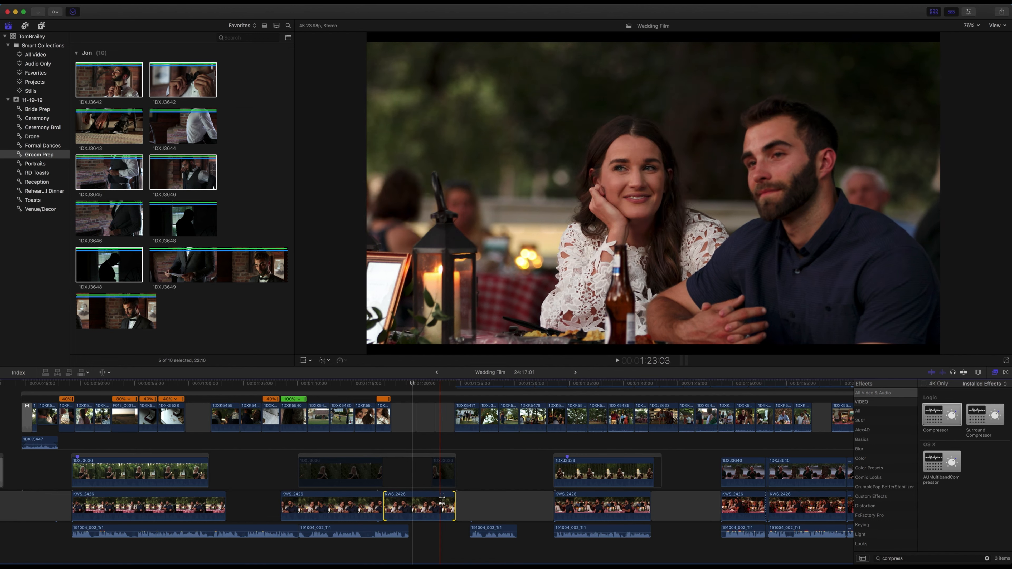
left_click_drag(413, 498, 278, 486)
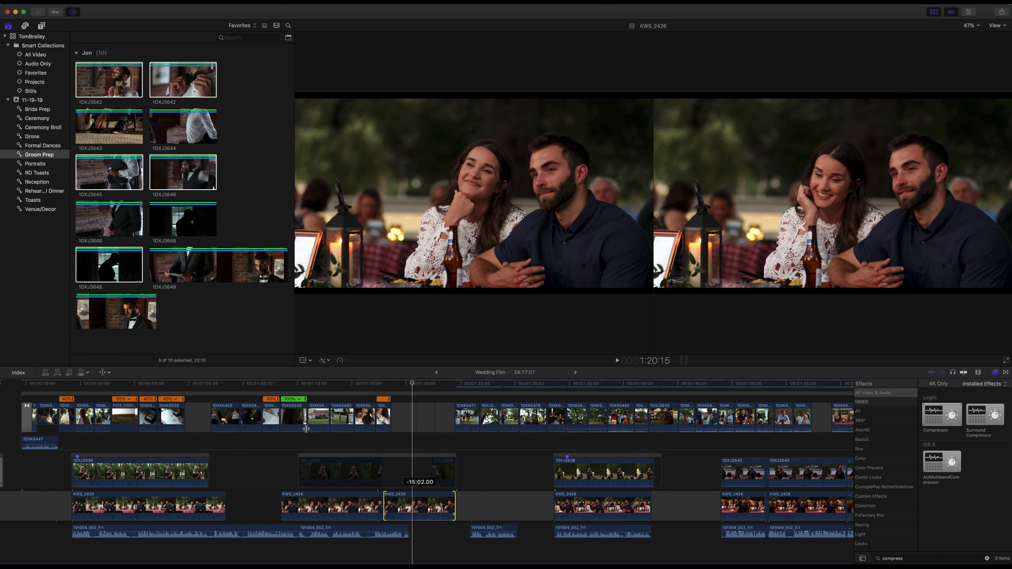
left_click_drag(295, 453, 295, 452)
Move the short 191004_002_Tr1 audio clip back against the preceding toast audio and play from the end of the ring close-up
left_click(385, 383)
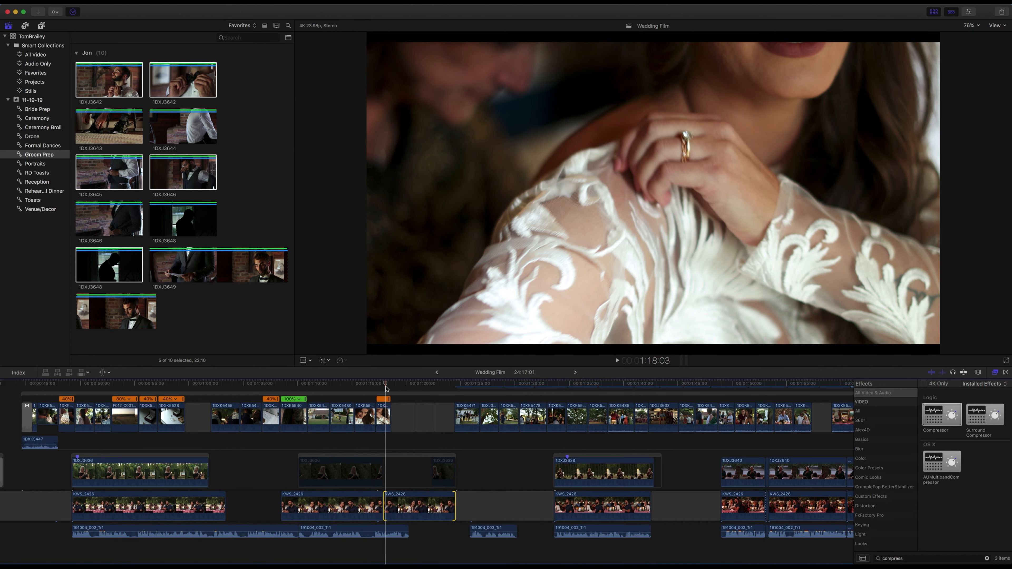
left_click_drag(489, 531, 429, 531)
left_click(389, 386)
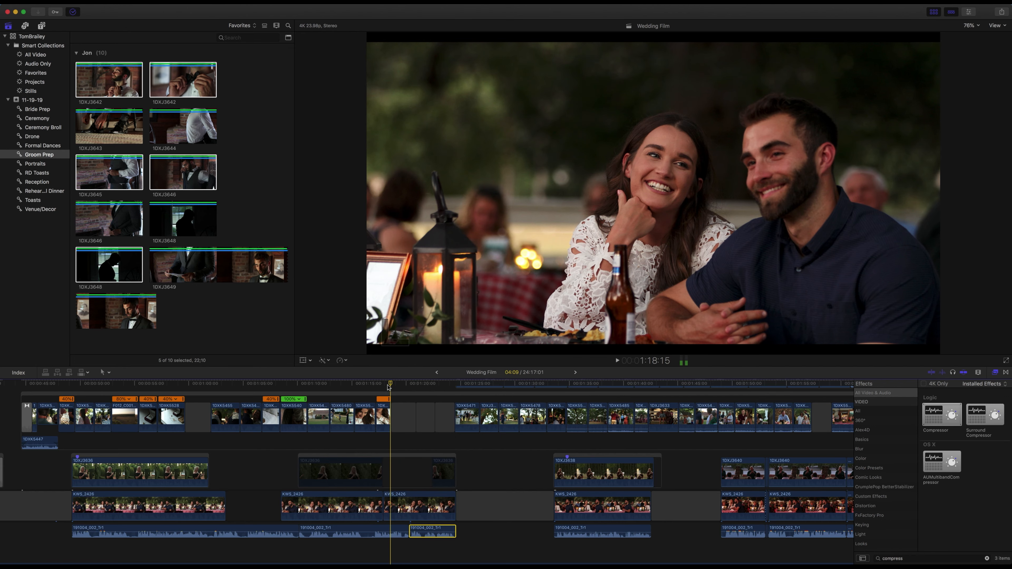
key("space")
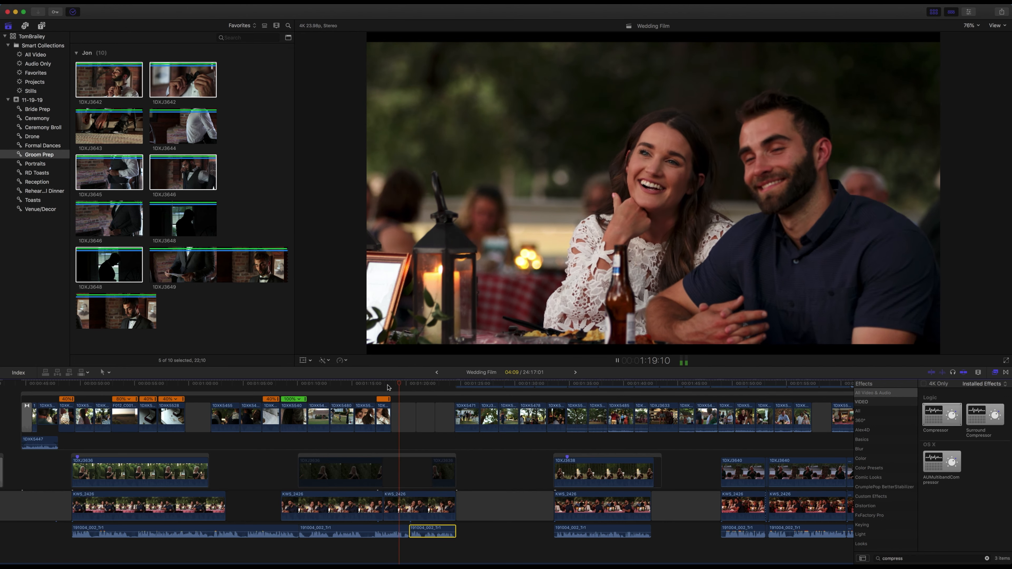
key("space")
Play back the transition from the ring close-up into the couple's reaction shot
left_click_drag(416, 508, 416, 530)
key("a")
left_click(383, 384)
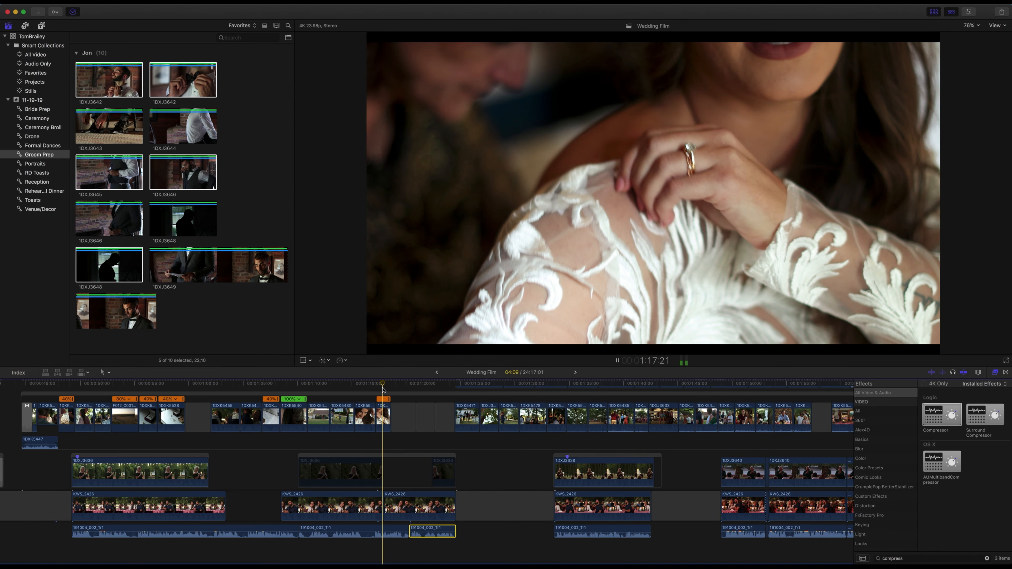
key("space")
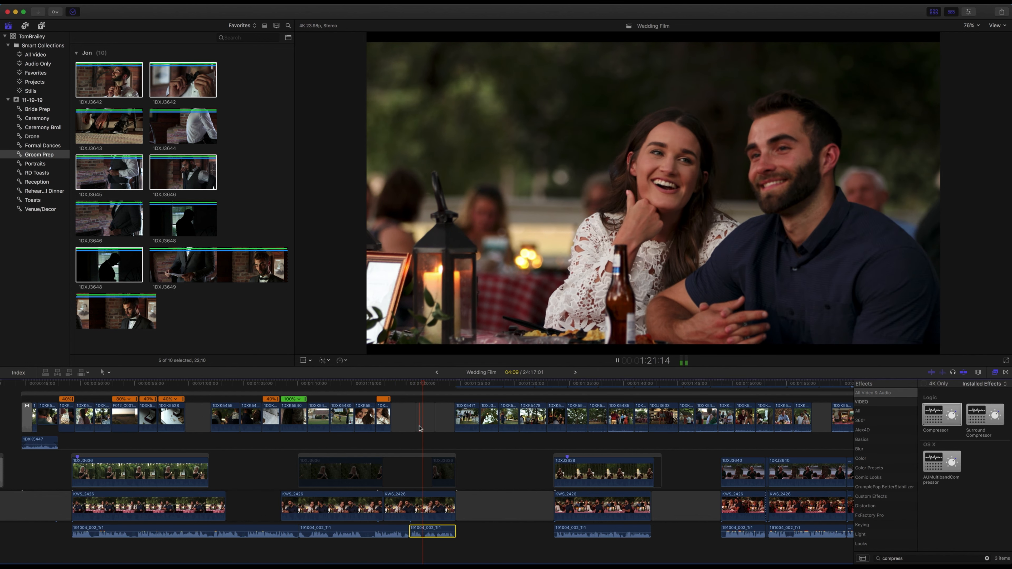
Delete the excess gap pieces before the groom-walk clip 1DXK5471, adjust the remaining gap's edge, and trim that clip's end slightly
key("space")
scroll(420, 429, "up", 3)
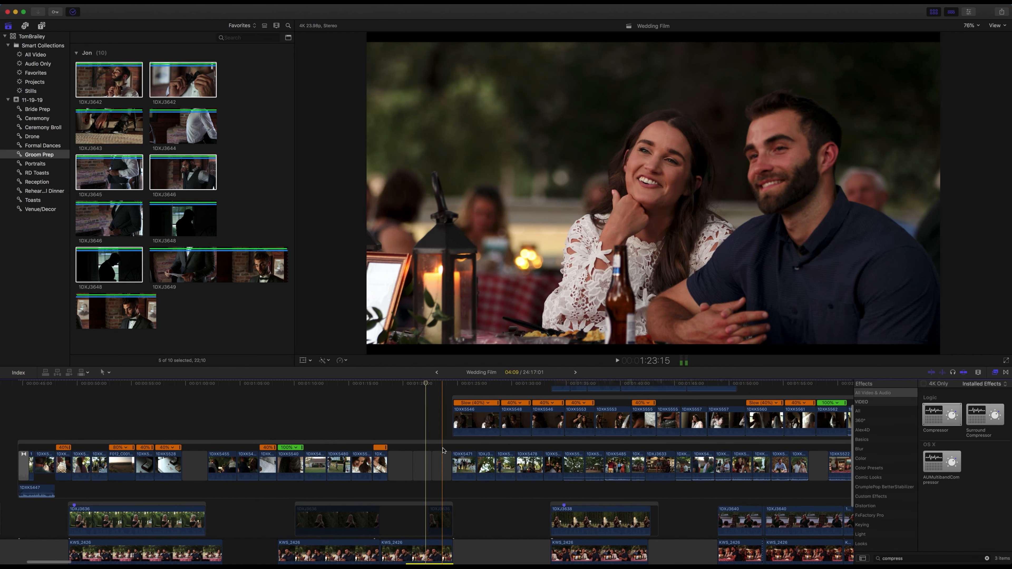
left_click(441, 467)
key("Delete")
left_click(422, 466)
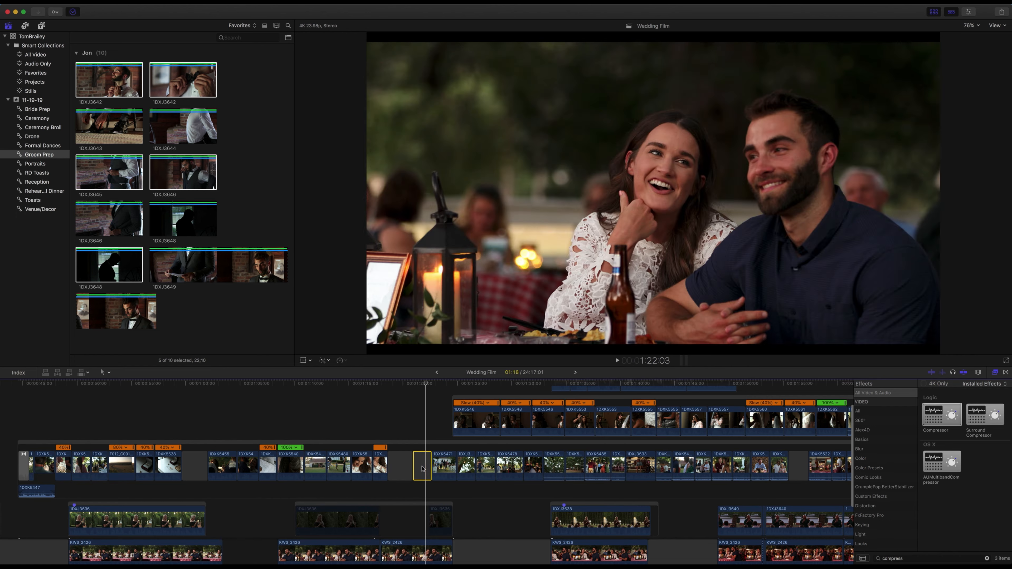
key("Delete")
left_click(406, 459)
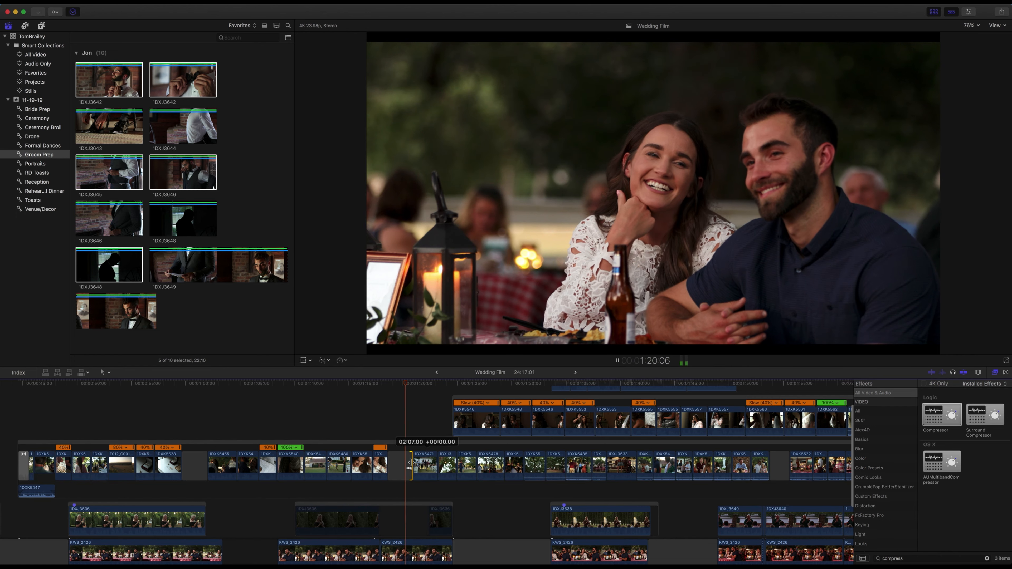
left_click_drag(410, 465, 414, 467)
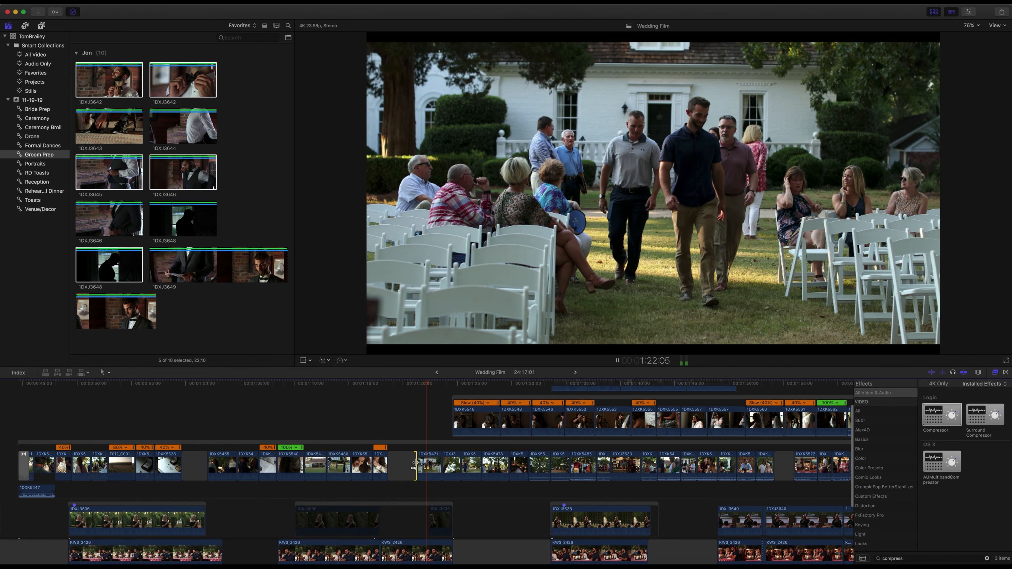
left_click_drag(441, 465, 438, 465)
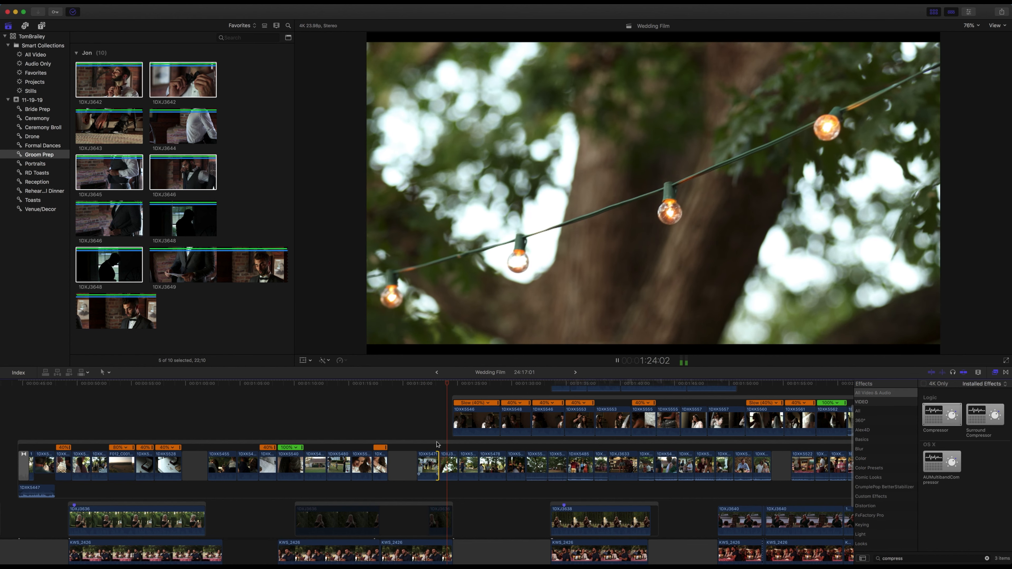
Insert the slowed bride clip 1DXK5546 ahead of groom-walk clip 1DXK5471 and shift the remaining bride-prep storyline 9 seconds later
key("space")
scroll(437, 445, "right", 2)
scroll(436, 445, "up", 1)
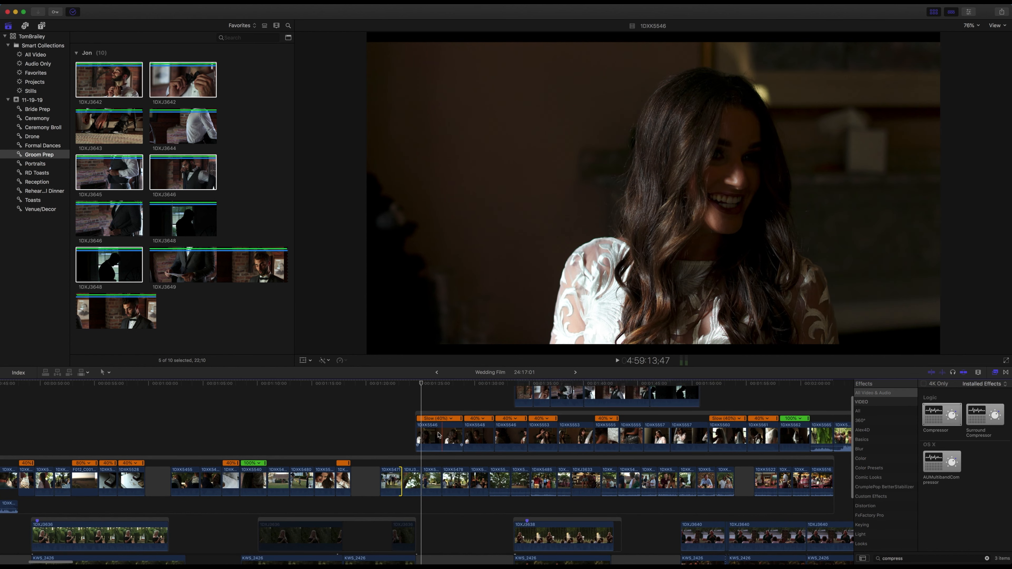
scroll(438, 435, "up", 1)
left_click_drag(434, 447, 380, 487)
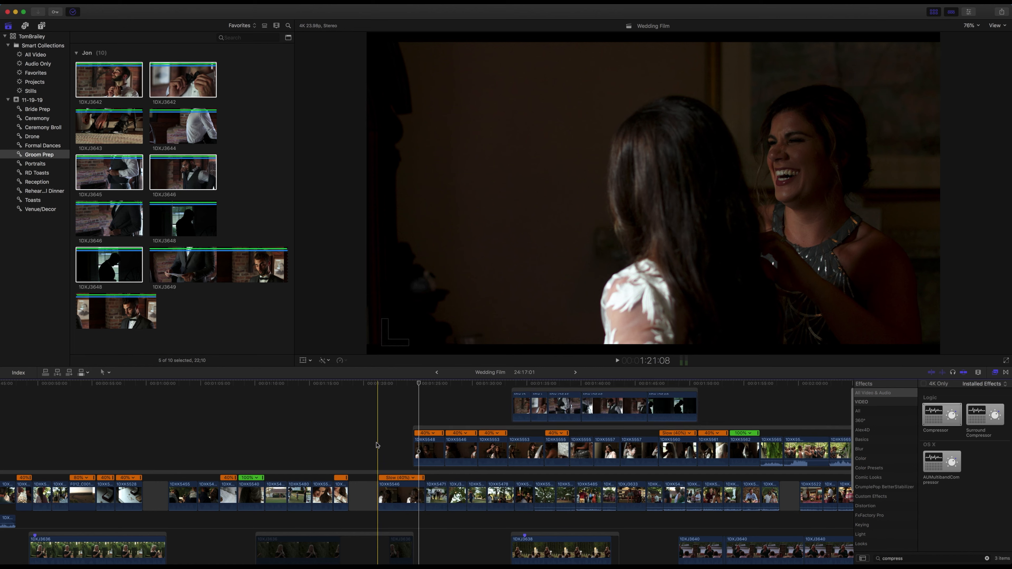
left_click(375, 455)
left_click_drag(452, 428, 550, 429)
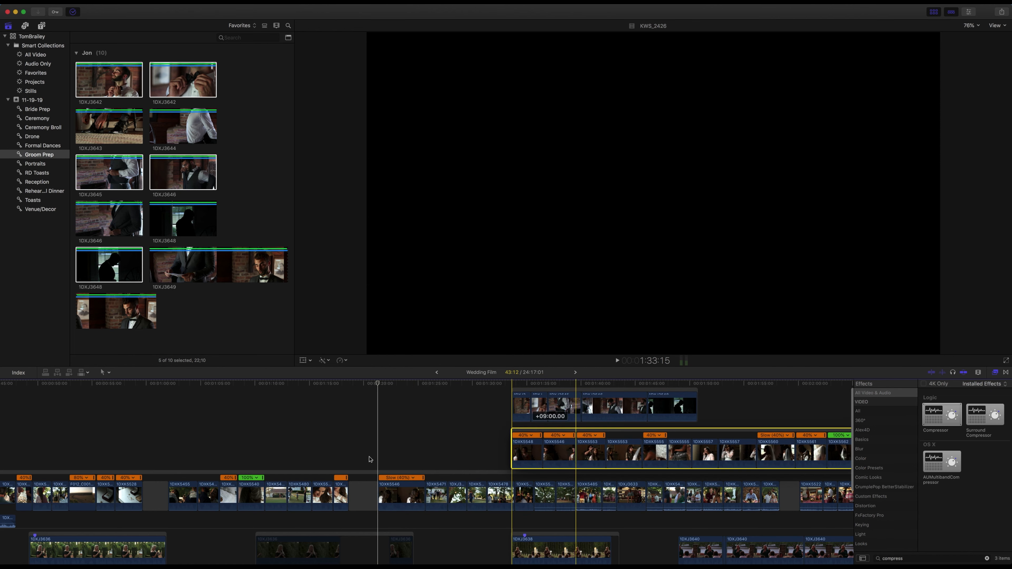
Trim both the start and the end of the slowed bride clip 1DXK5546 in the ceremony B-roll while playing it
key("space")
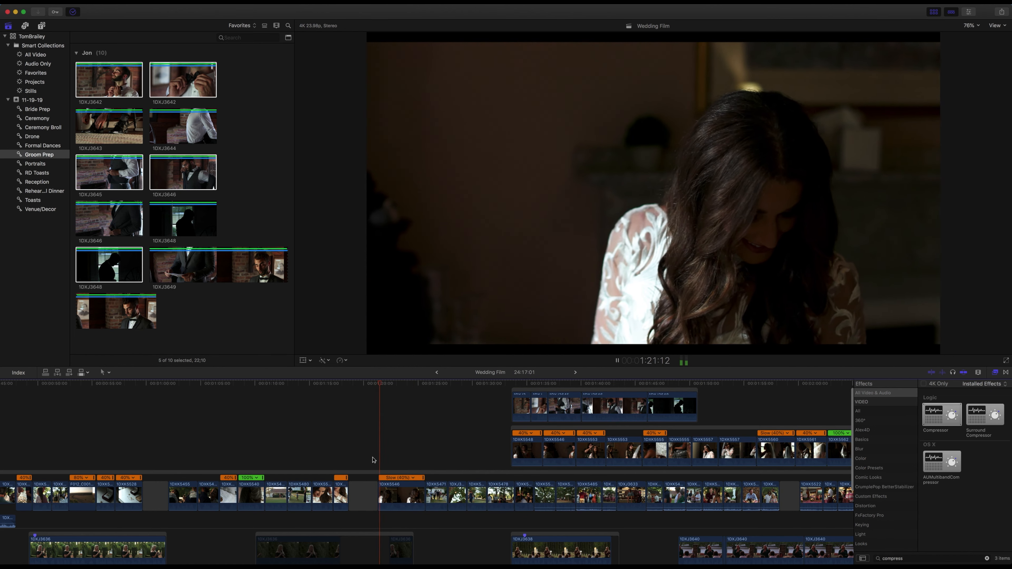
left_click_drag(388, 492, 392, 491)
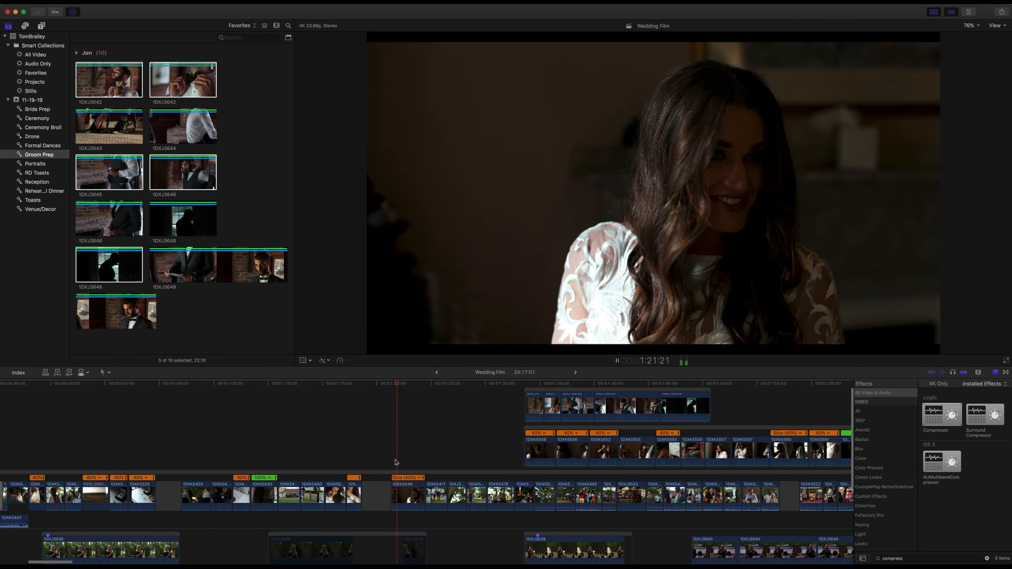
left_click_drag(422, 499, 416, 499)
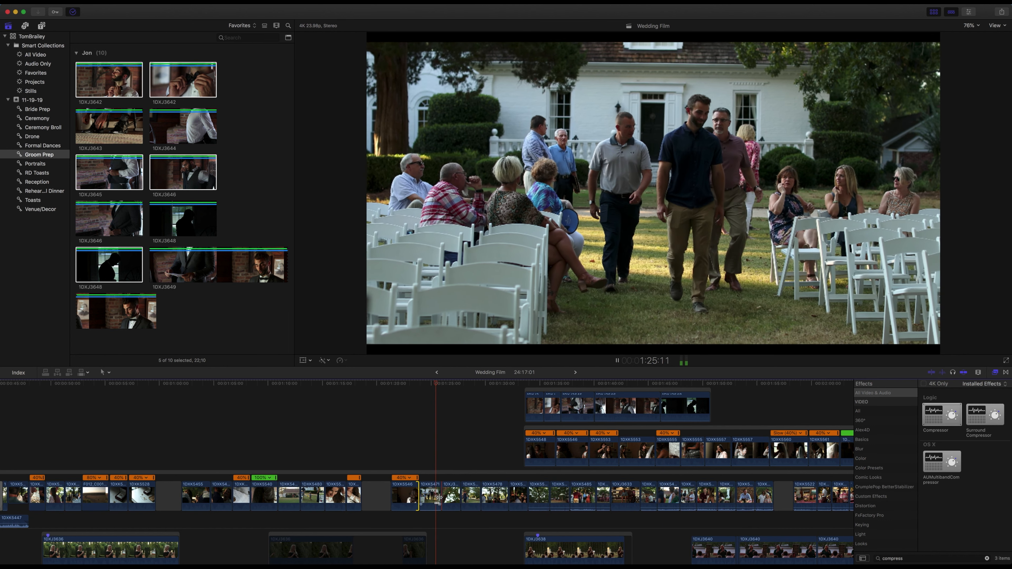
Slip the groom-walk clip 1DXK5471 to use a different part of its footage and play back the cut into it
key("space")
key("t")
left_click_drag(435, 499, 421, 490)
left_click(419, 459)
key("space")
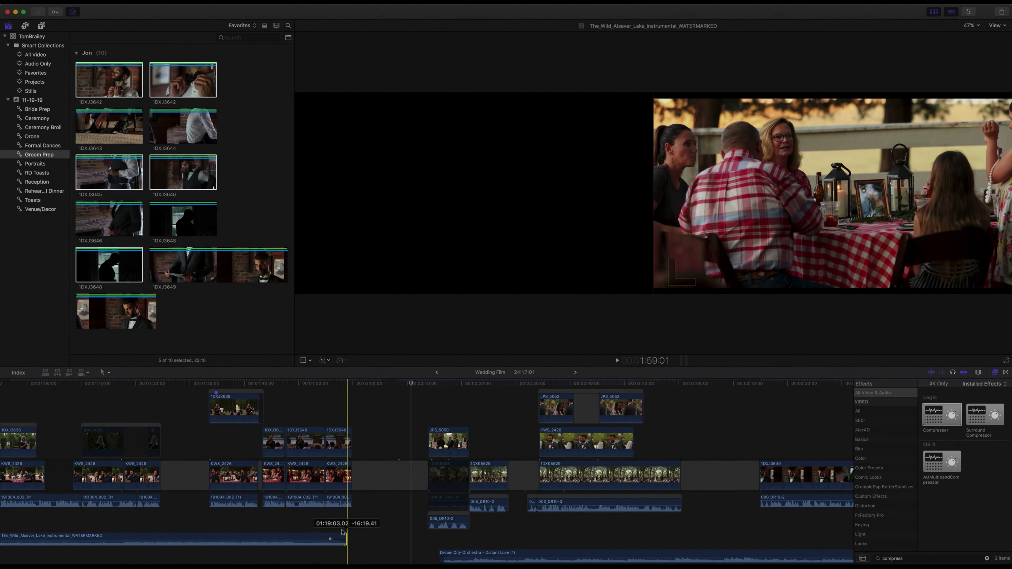
Shorten and lower the ending of The_Wild_Alsever_Lake music to -7.0 dB, and move the Distant Love track earlier to overlap it
left_click_drag(330, 526, 329, 517)
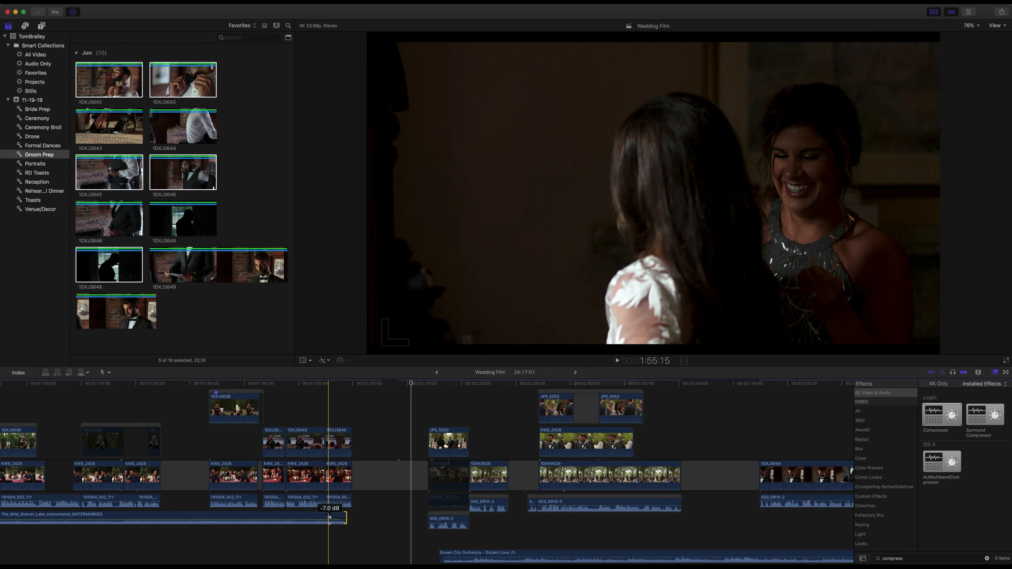
left_click_drag(452, 554, 336, 536)
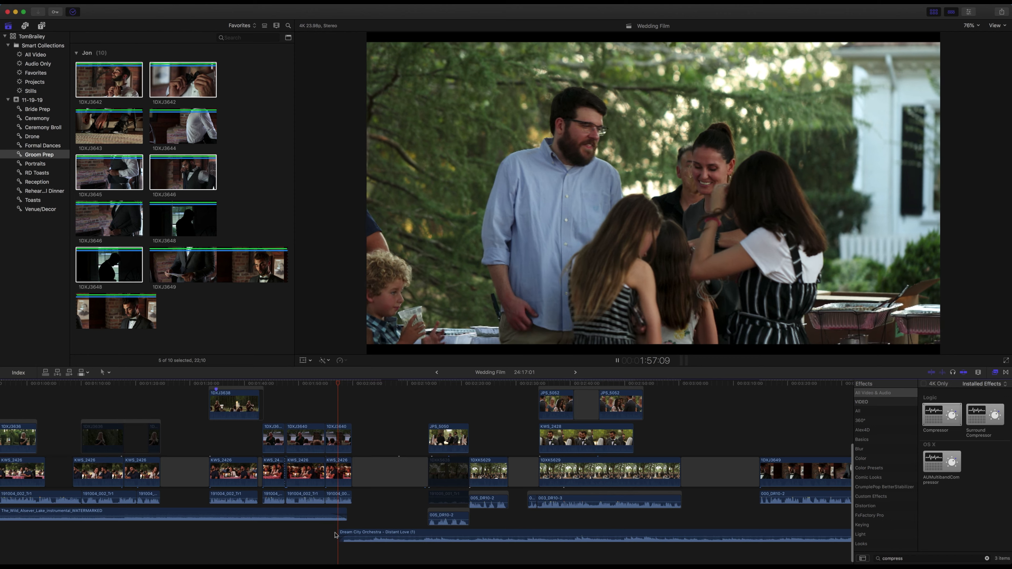
left_click_drag(345, 513, 341, 515)
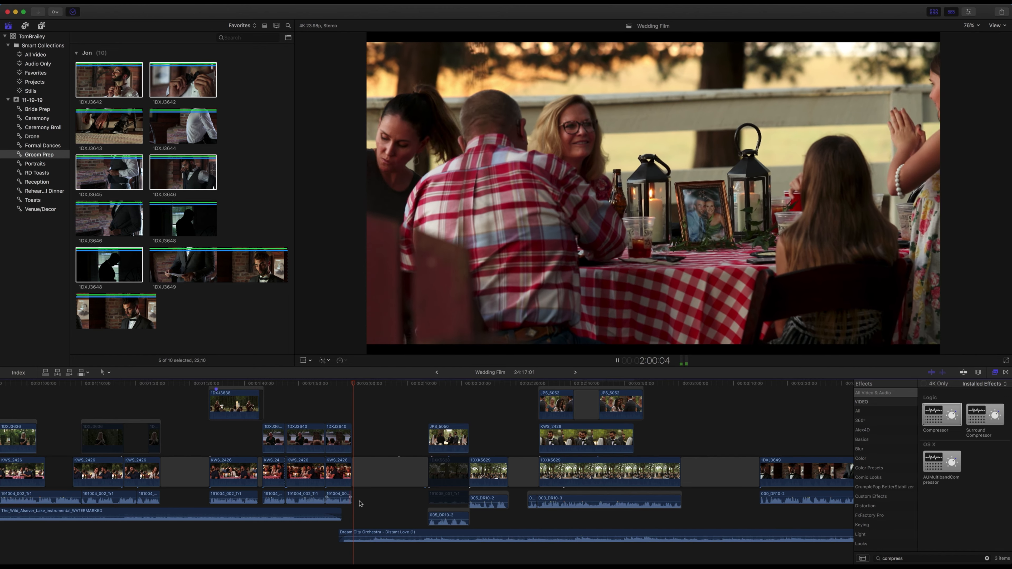
Slip one of the last reception shots in the B-roll storyline, trim the cut after it, and play through to the end
scroll(369, 505, "up", 5)
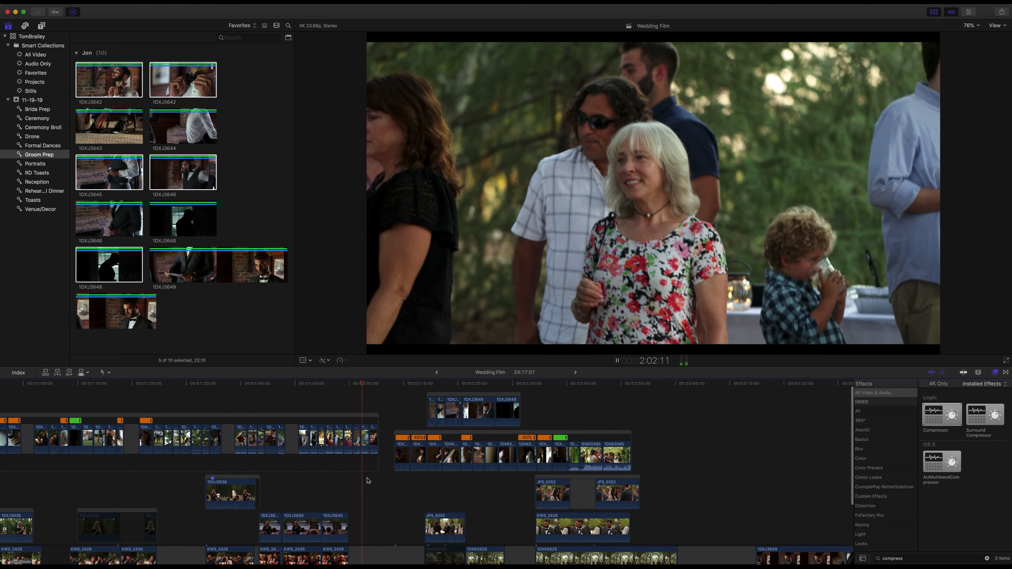
key("t")
left_click_drag(364, 441, 363, 440)
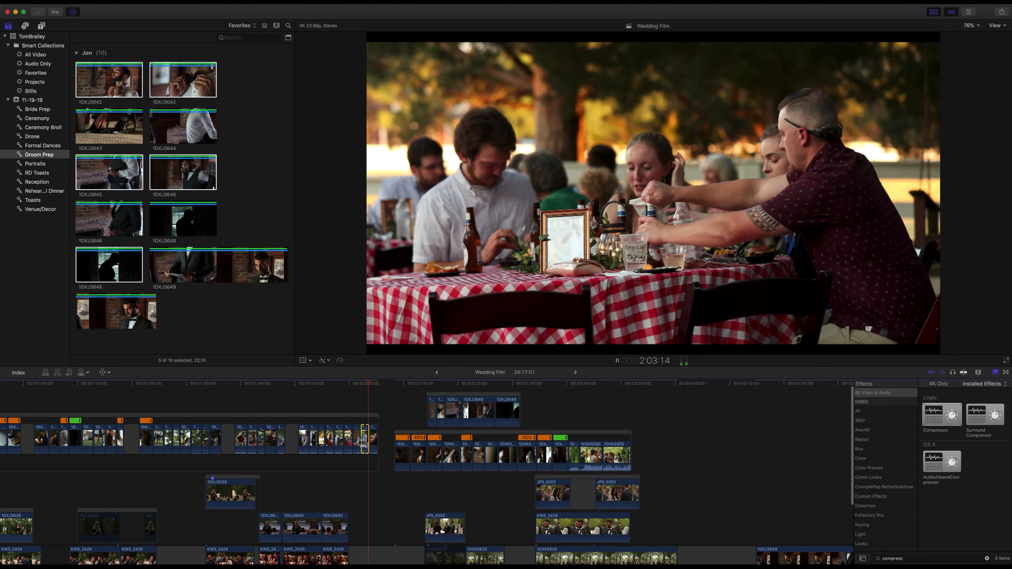
key("a")
left_click_drag(374, 440, 372, 440)
left_click(373, 407)
key("space")
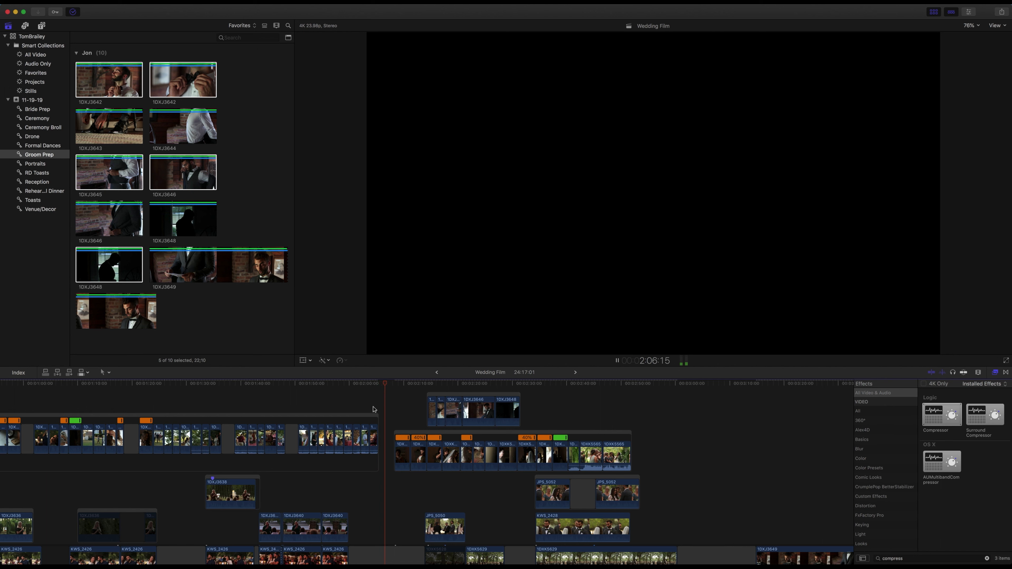
Move the bride-prep storyline later on the timeline, away from the end of the toast B-roll storyline
key("space")
key("super+minus")
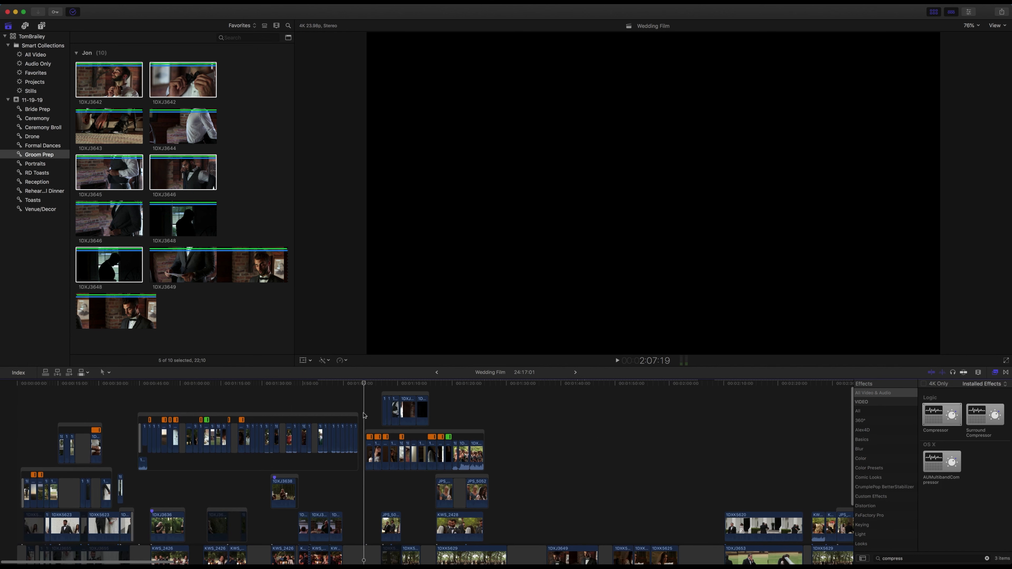
scroll(364, 415, "down", 2)
left_click_drag(370, 411, 417, 413)
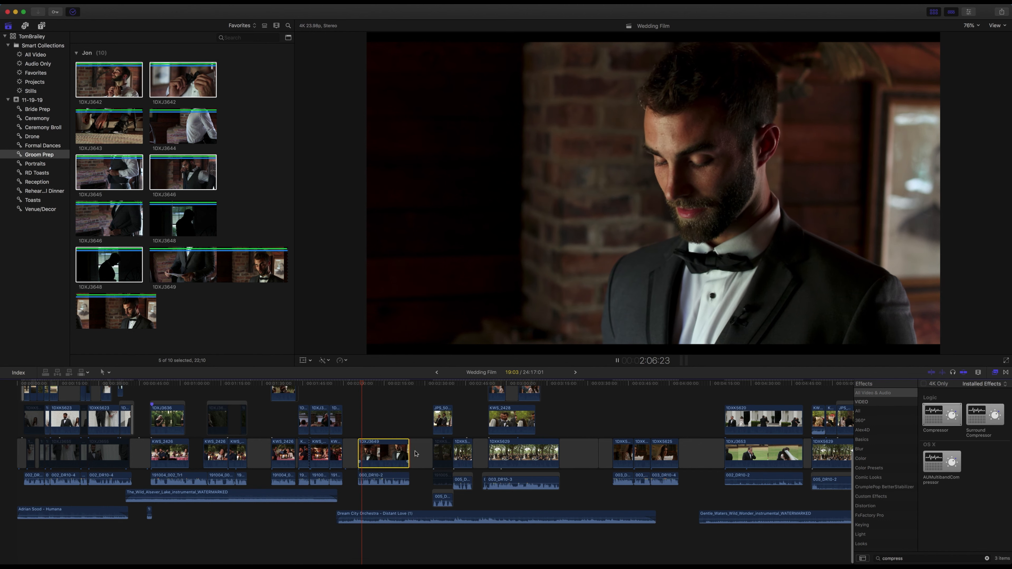
Blade the groom's clip 1DXJ3649 at about 2:09:17 and 2:13:01, delete the section between, and return to just before the cut
scroll(415, 453, "up", 5)
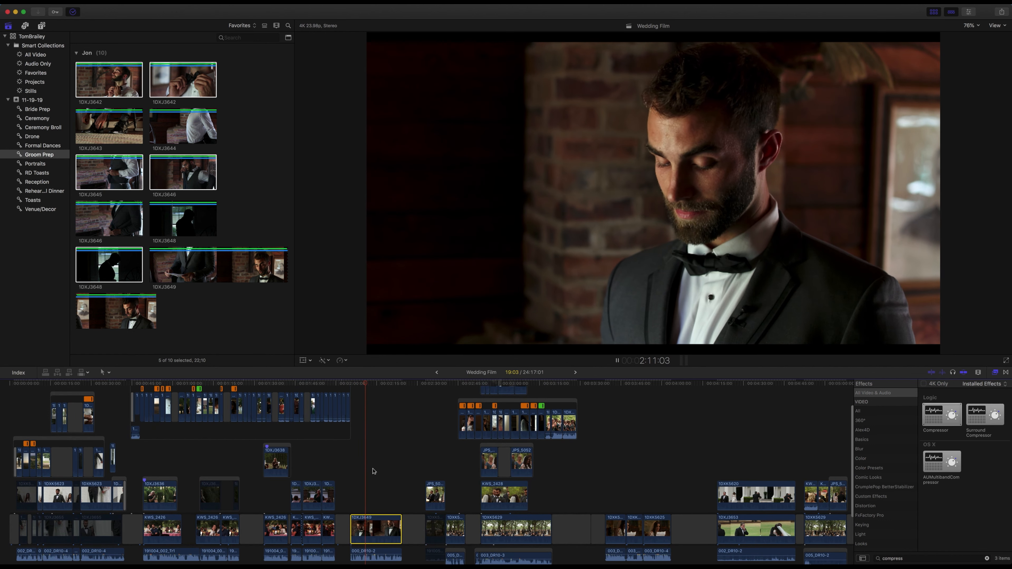
key("super+equal")
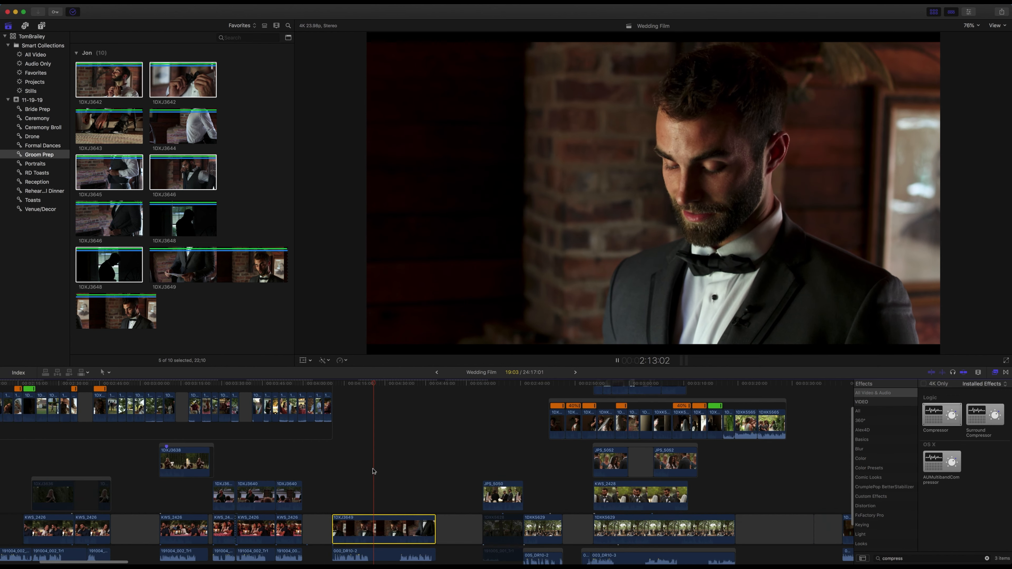
key("space")
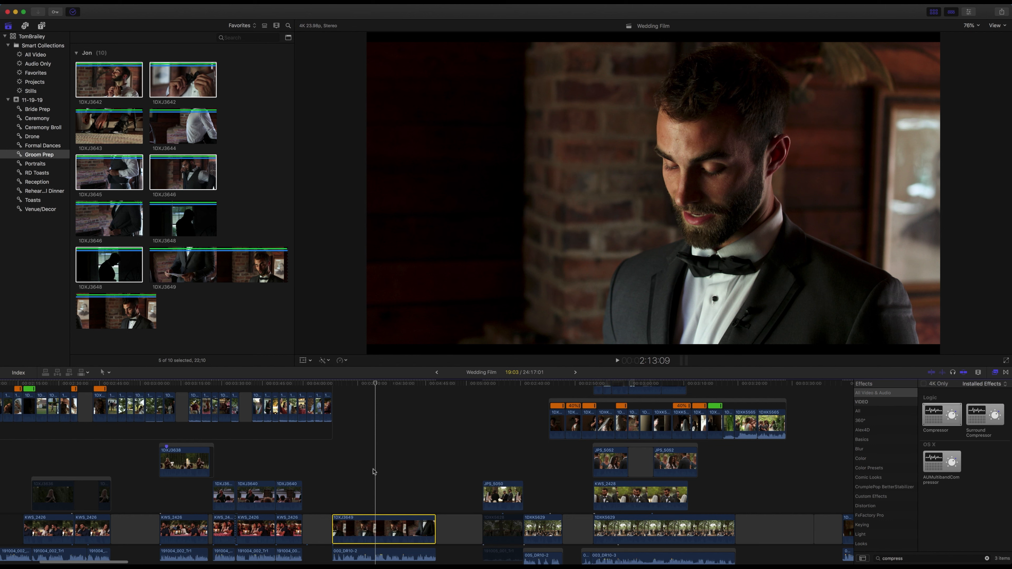
left_click(346, 478)
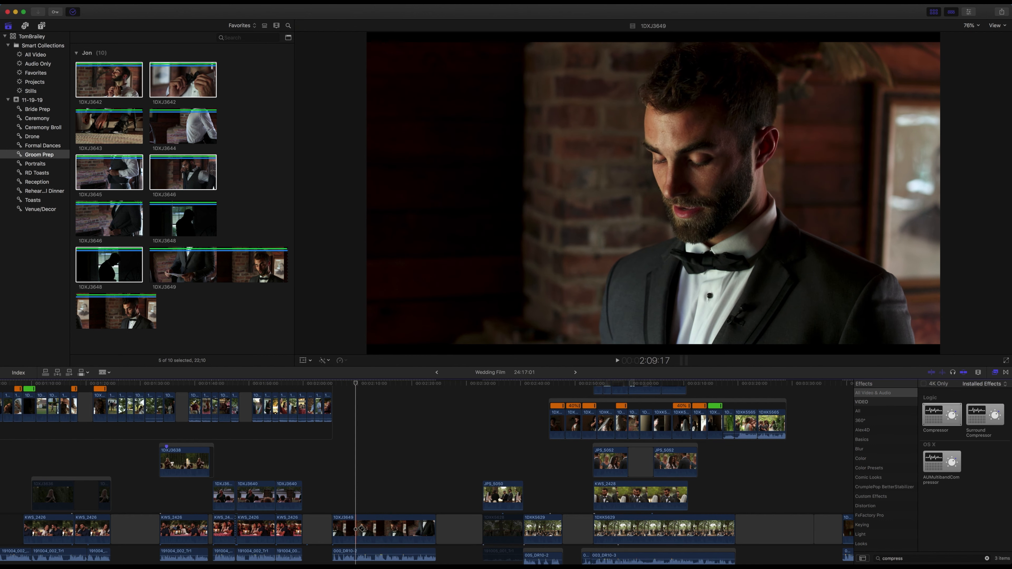
key("space")
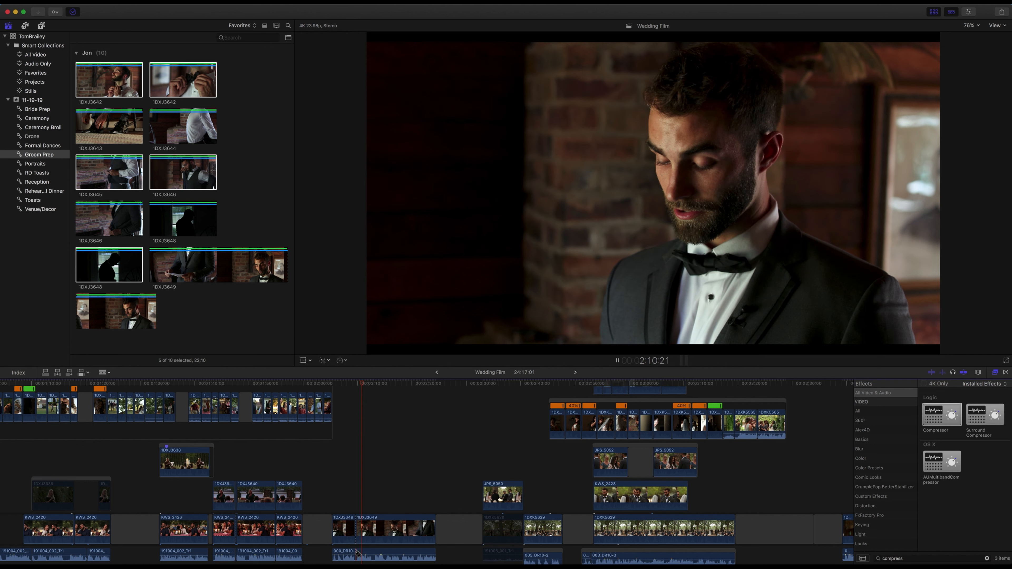
scroll(377, 537, "down", 2)
key("space")
key("b")
left_click(378, 537)
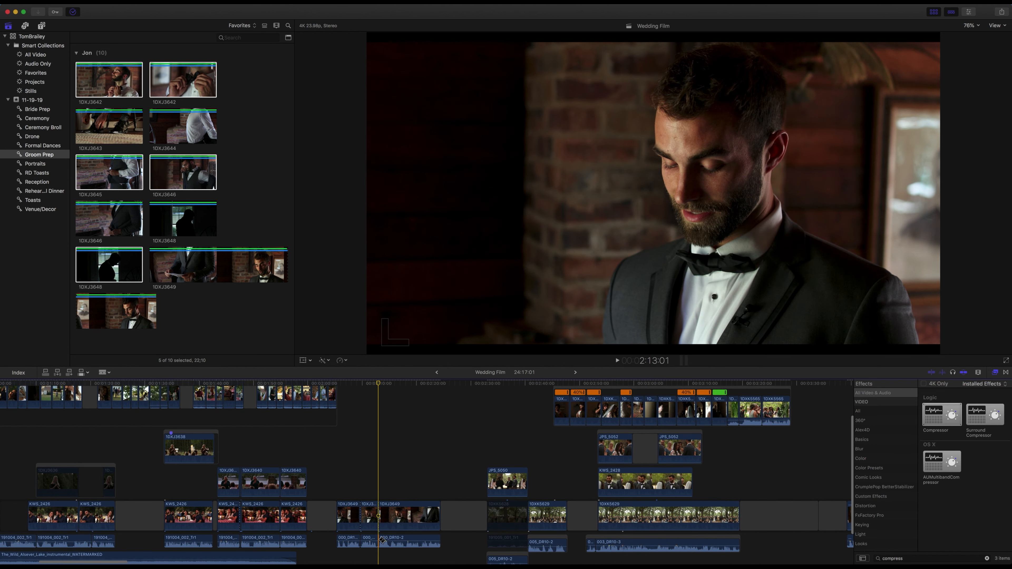
key("a")
left_click(370, 540)
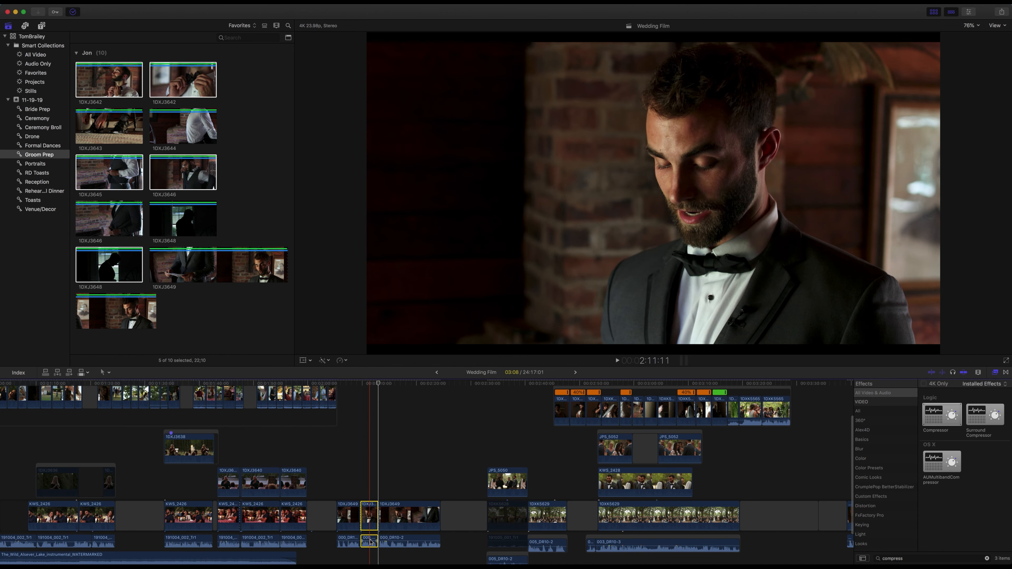
key("Delete")
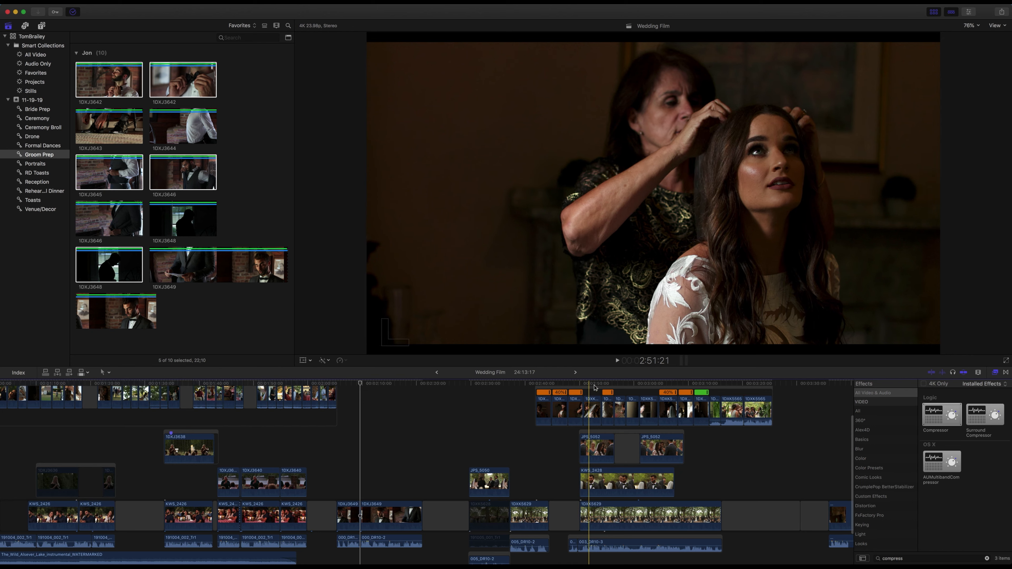
left_click(352, 385)
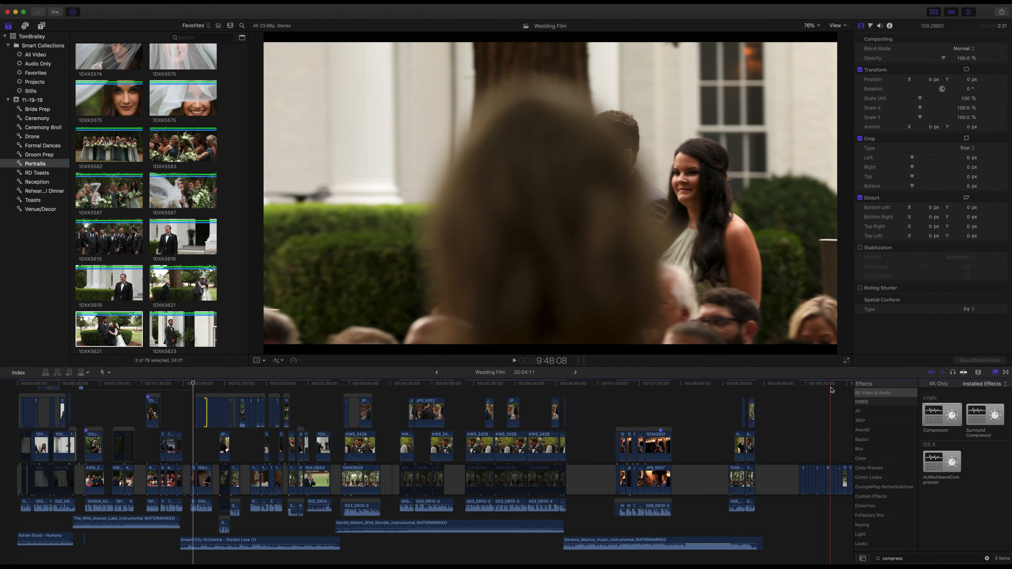
Play the B-roll from about 2:09:12 and shorten the end of the couple's portrait shot 1DXJ3679 before the bow-tie shots
scroll(830, 394, "right", 3)
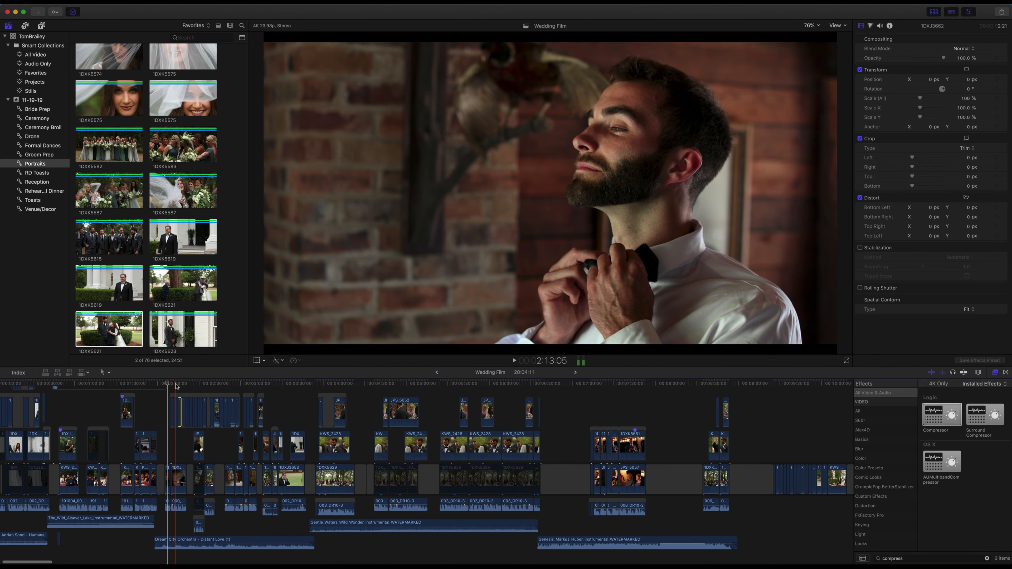
key("super+equal")
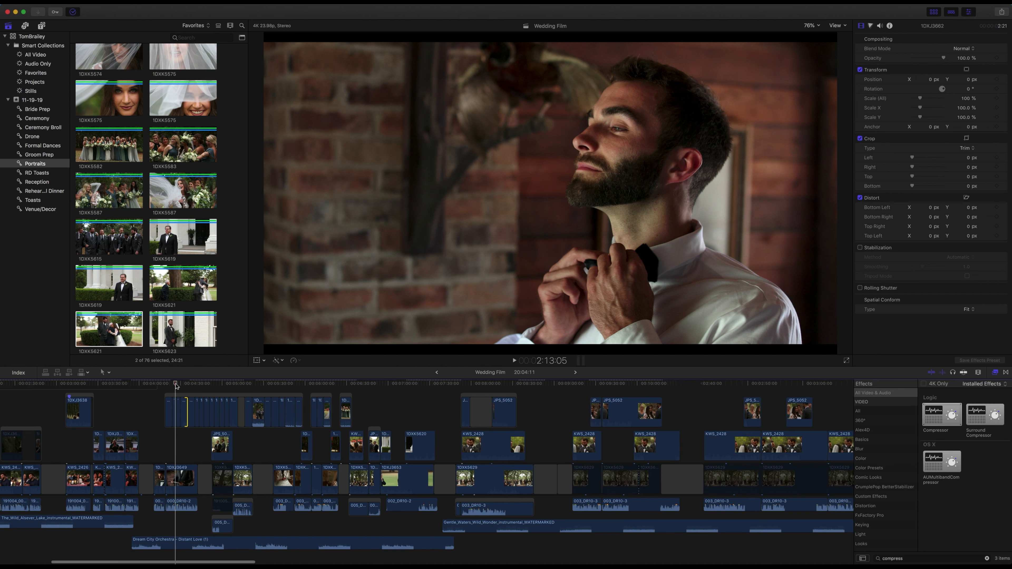
key("super+equal")
key("super+equal")
left_click(155, 383)
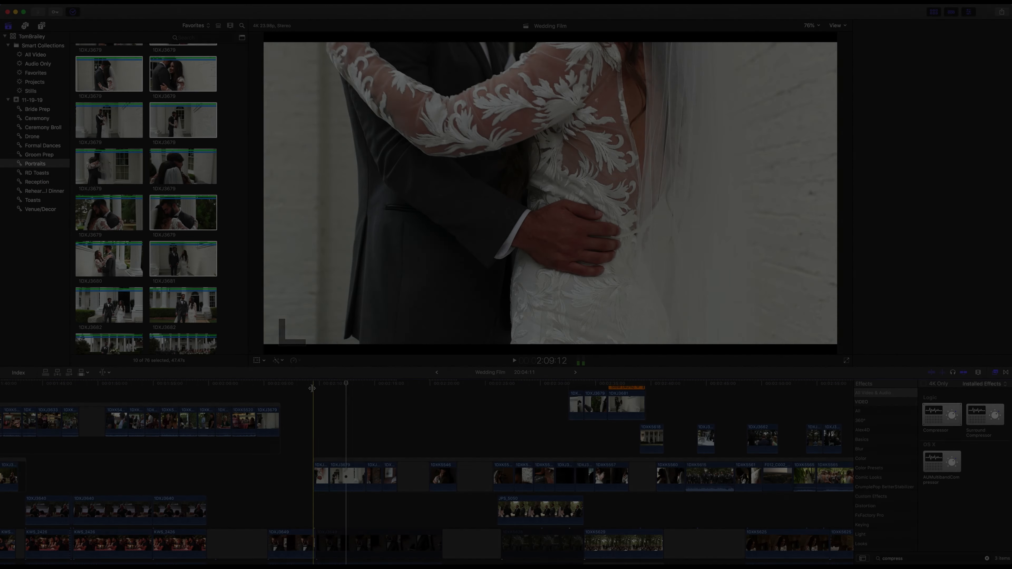
key("space")
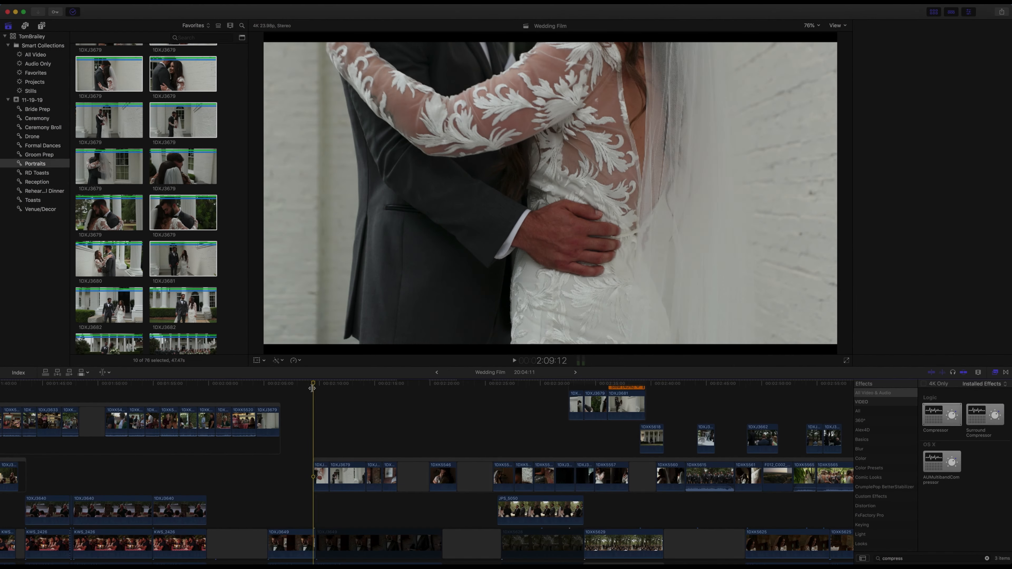
key("super+4")
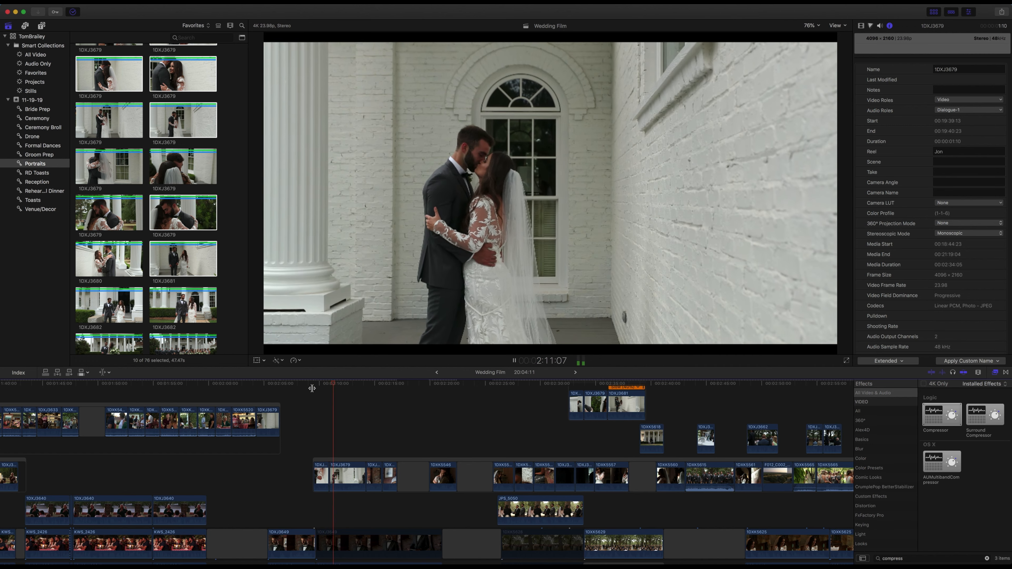
key("a")
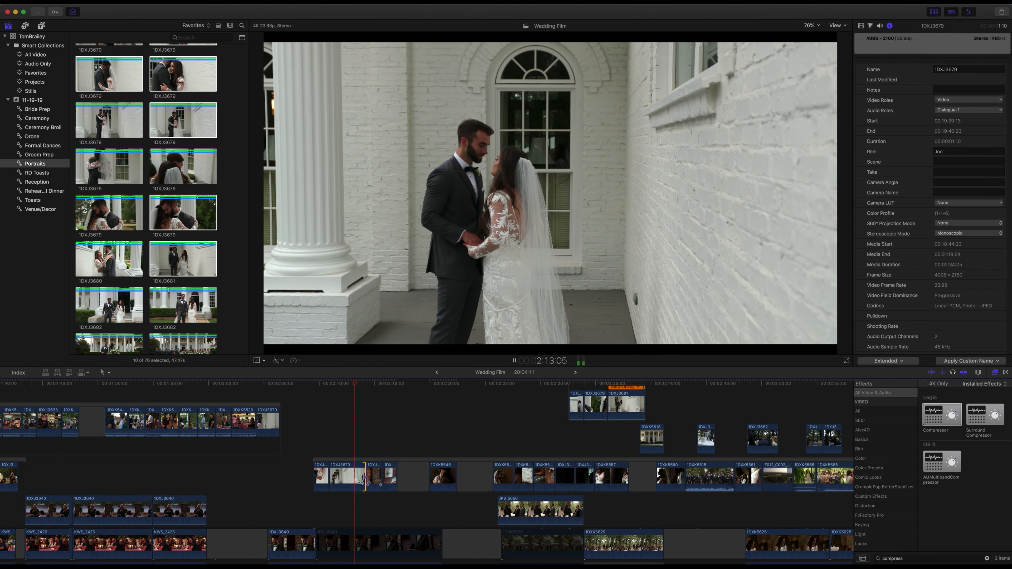
left_click_drag(362, 475, 355, 479)
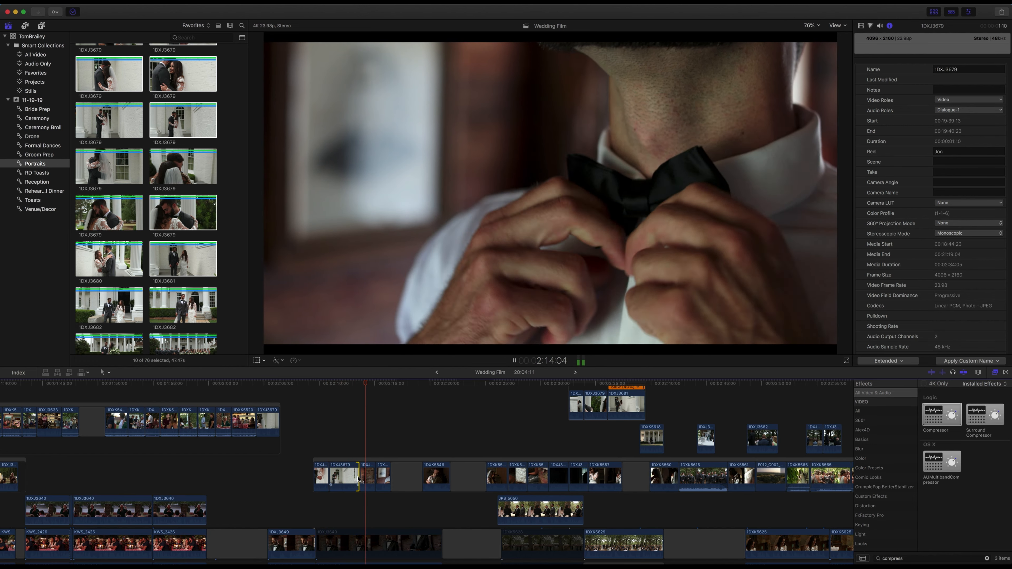
key("space")
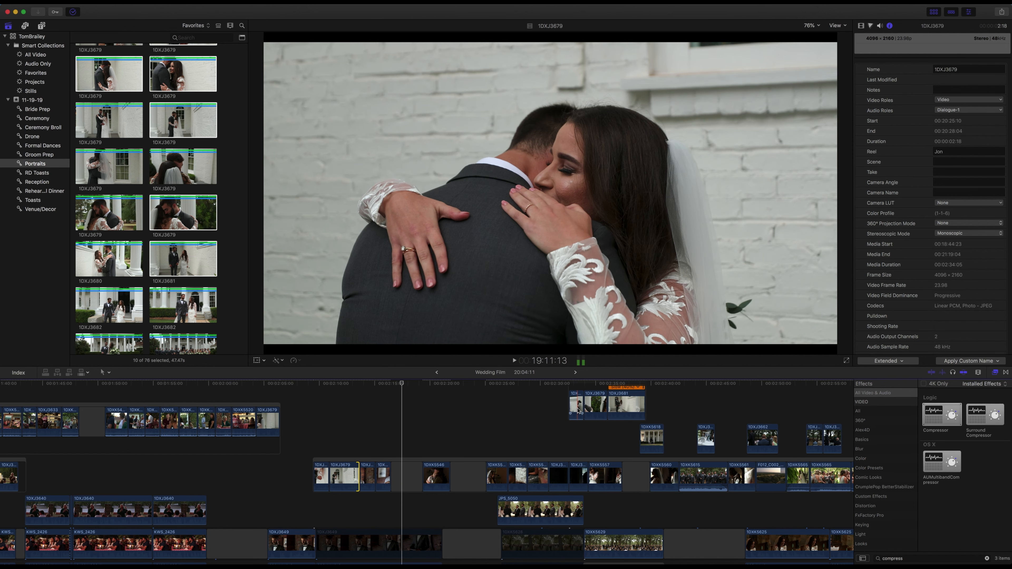
Move the three bride-prep shots of the veil and shoes directly after the groom's bow-tie shots and play them through
left_click(579, 410)
left_click(594, 411, "super")
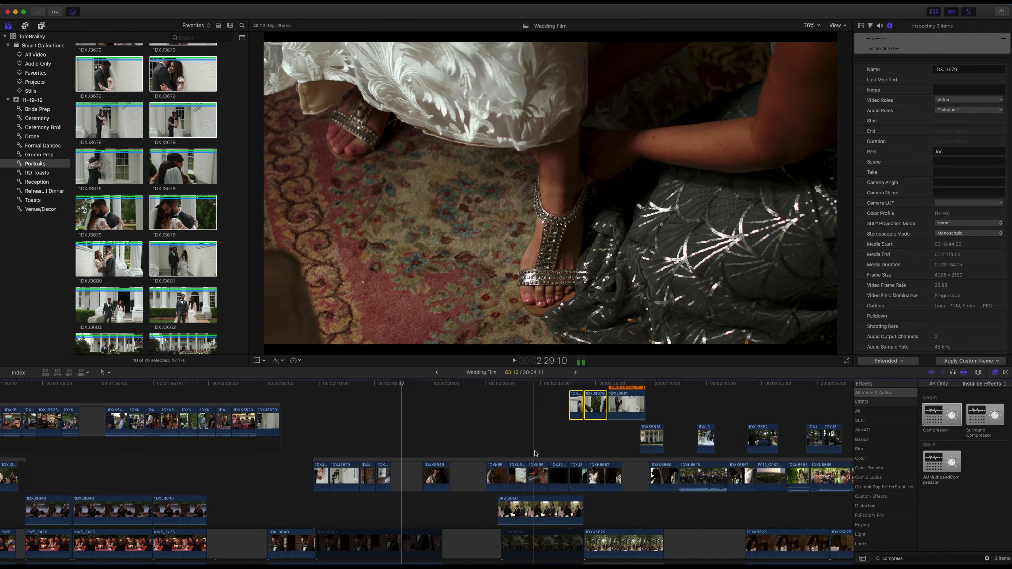
left_click(538, 476, "super")
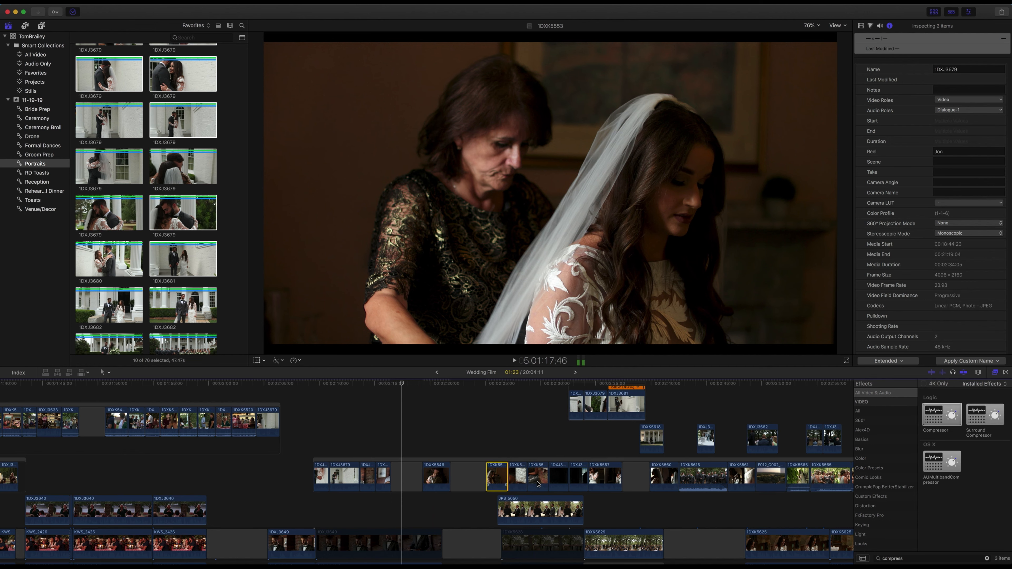
left_click_drag(395, 481, 395, 481)
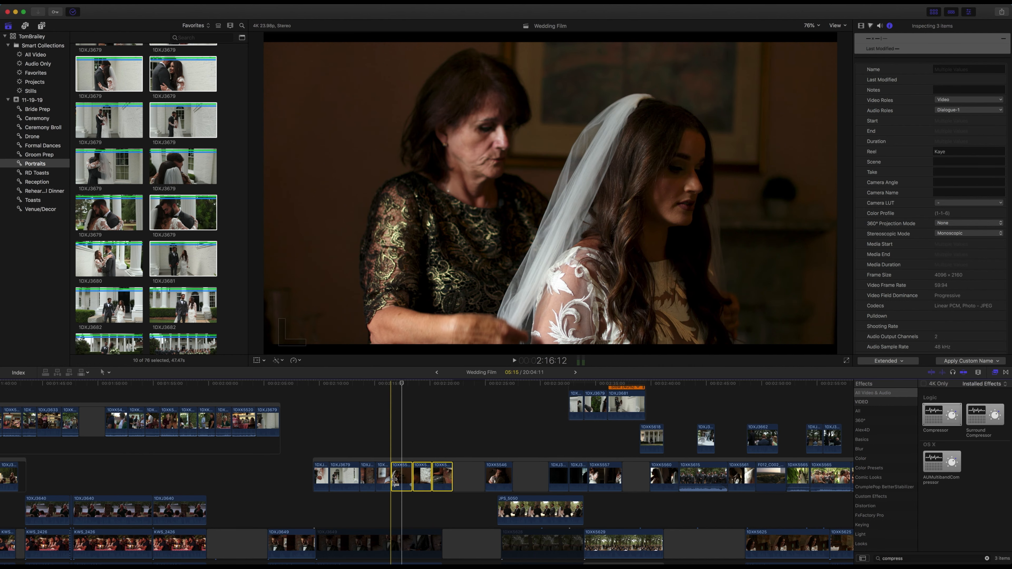
left_click(388, 450)
key("space")
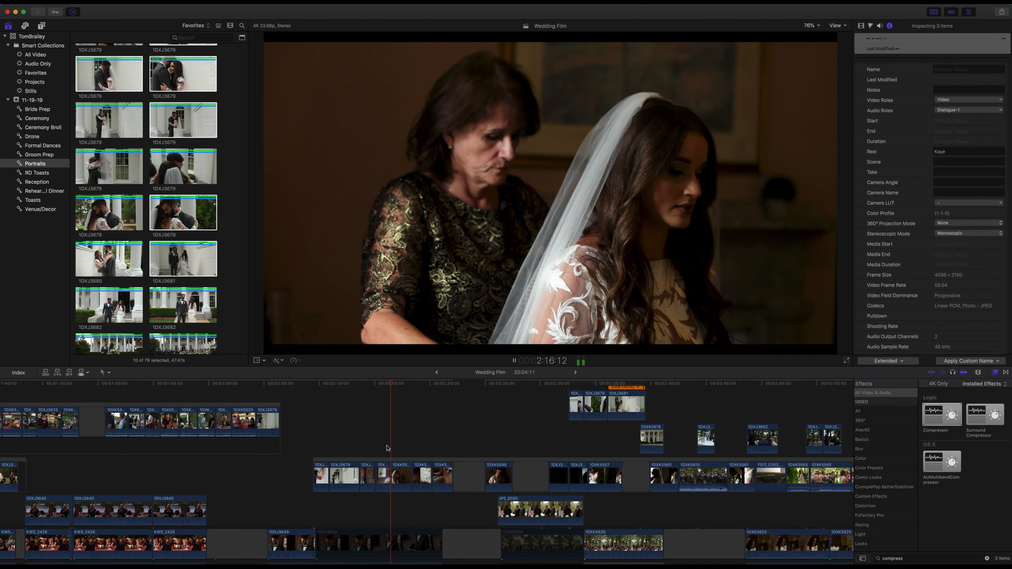
key("space")
key("space")
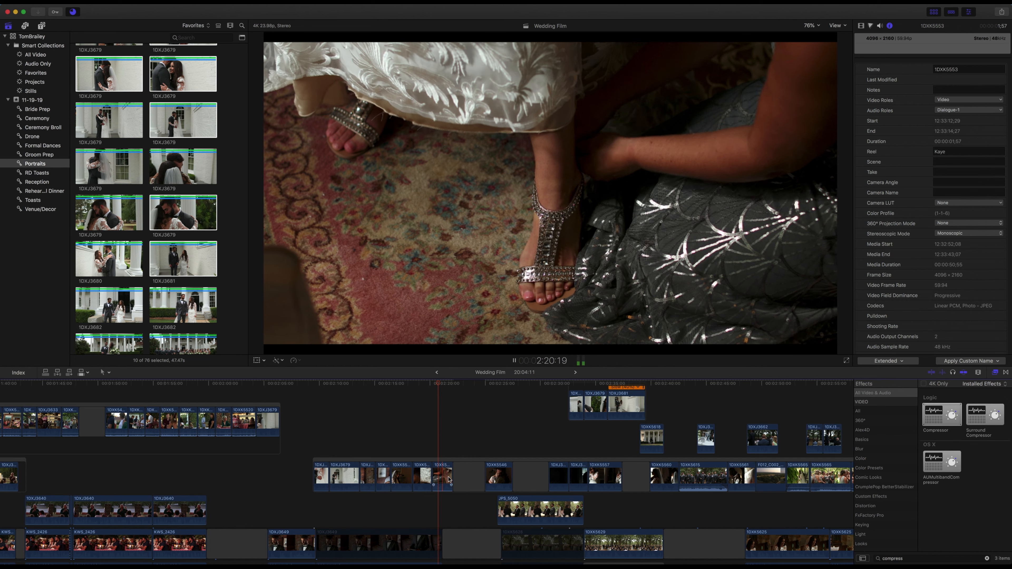
key("space")
Move bride-prep shot 1DXK5546 directly behind the shoe shot and extend its end slightly
left_click_drag(495, 479, 464, 479)
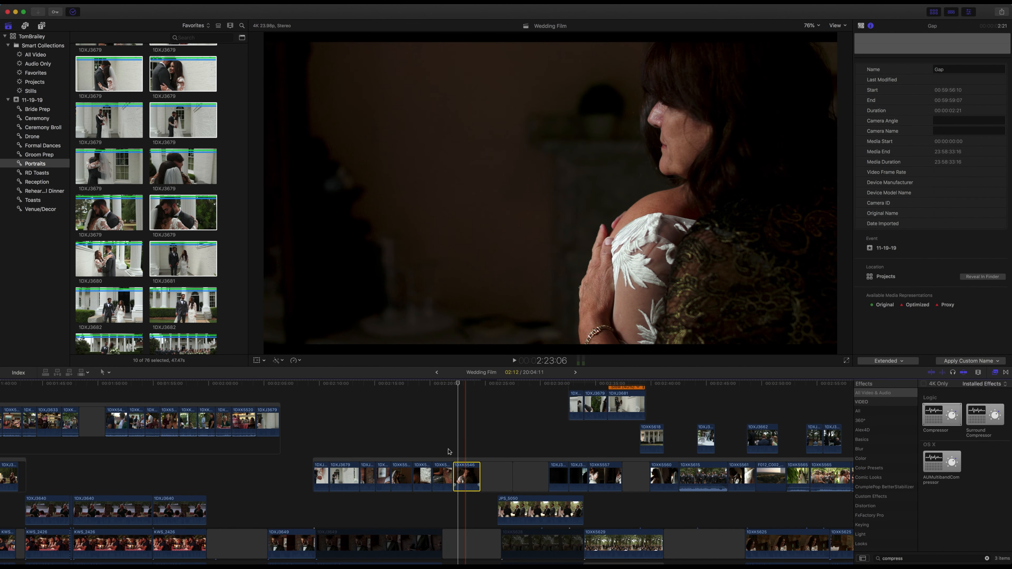
left_click(448, 450)
key("space")
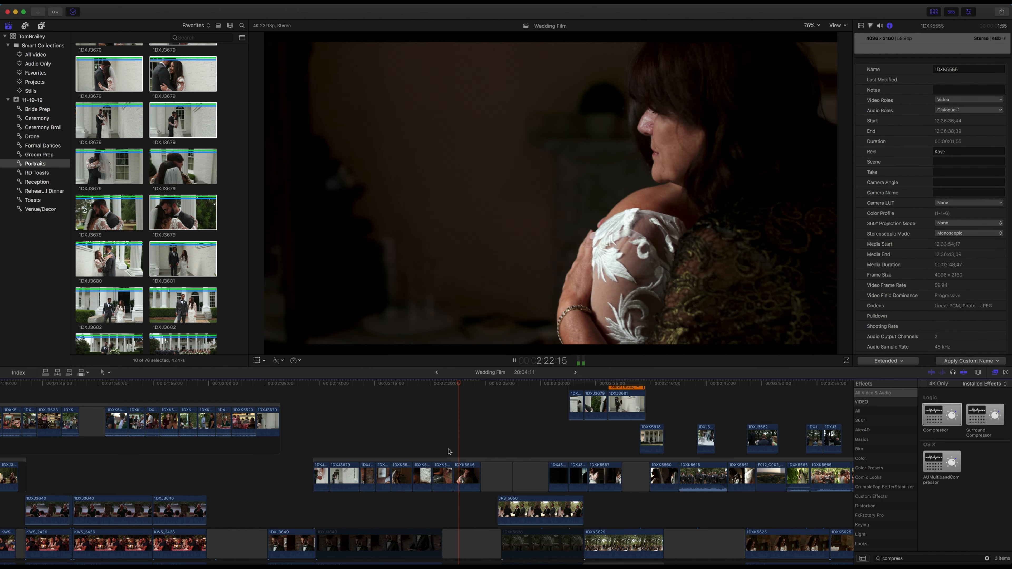
left_click(480, 478)
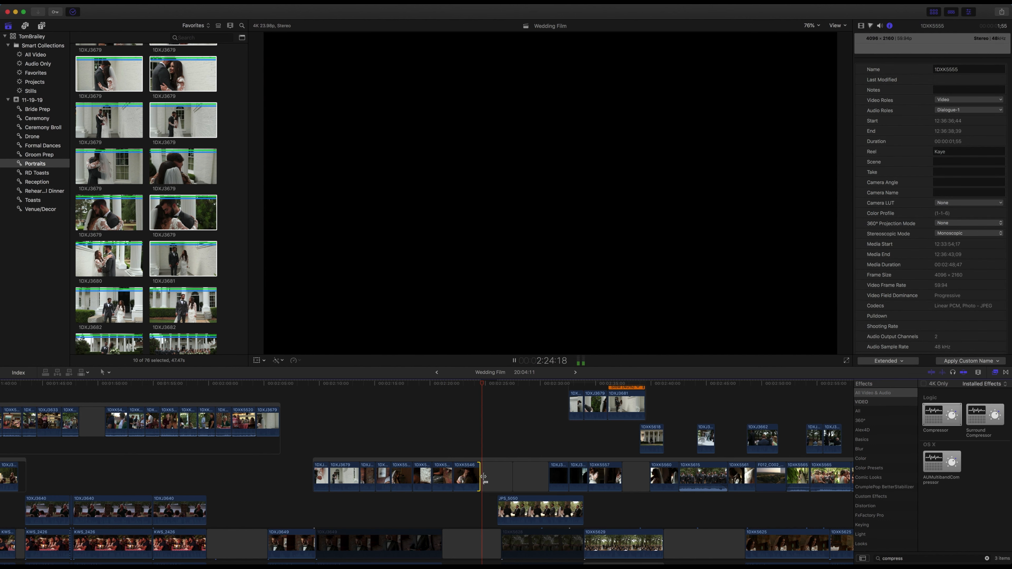
key("space")
key("n")
left_click_drag(479, 477, 484, 478)
Insert the two couple portraits 1DXJ3679 from the upper storyline before bride-prep shot 1DXK5546 and play the result
left_click(577, 410)
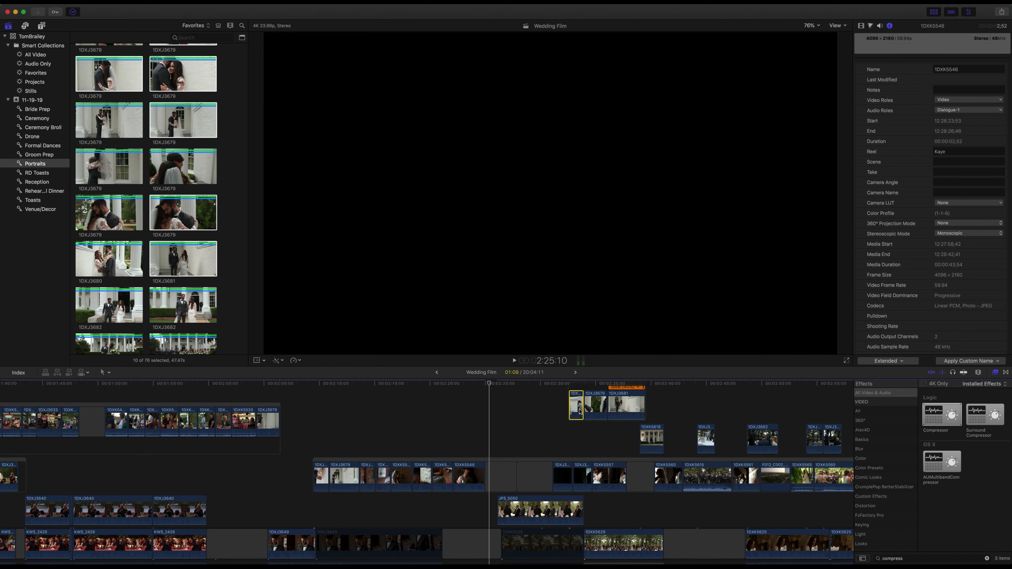
left_click(593, 411, "super")
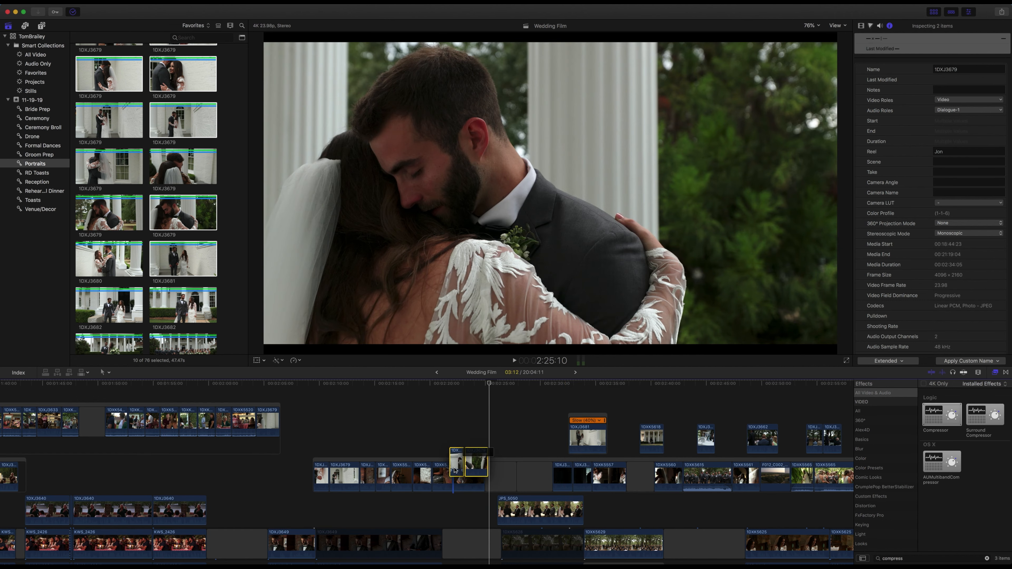
left_click_drag(454, 471, 453, 470)
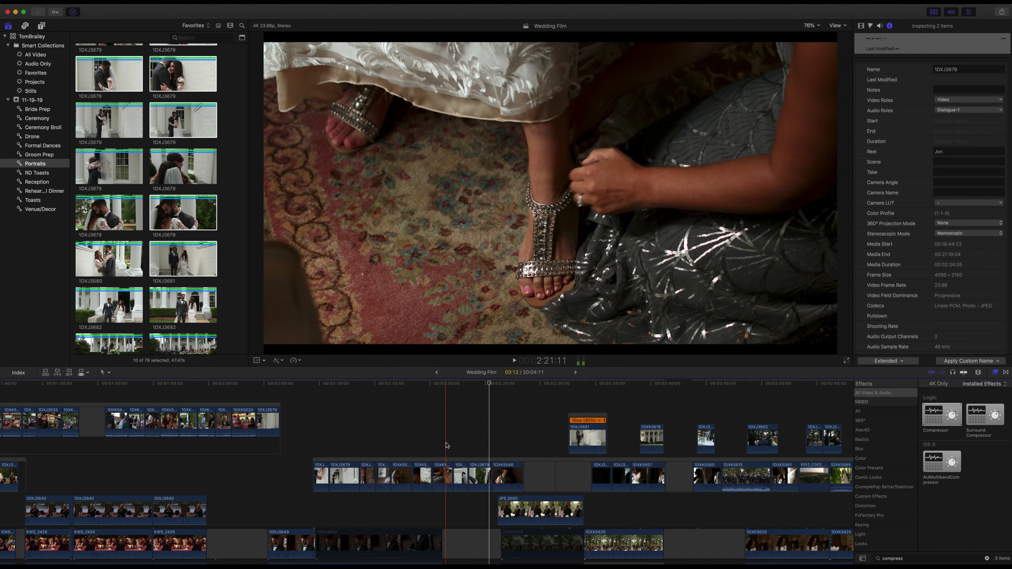
left_click(445, 446)
key("space")
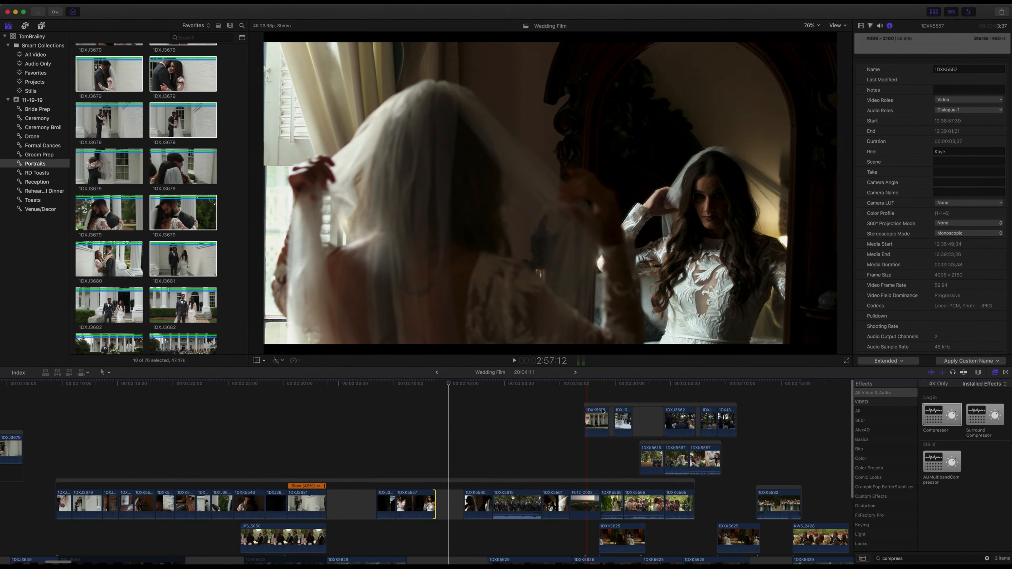
Insert the house exterior shot 1DXK5618 and the photo-table detail shot after the veil shot 1DXK5557 in the B-roll storyline
left_click_drag(604, 415, 448, 498)
left_click(507, 435)
left_click_drag(505, 459, 463, 501)
Delete the leading gap of the ceremony storyline and the gap after the photo-table shot, and play across the closed gap
left_click(500, 464)
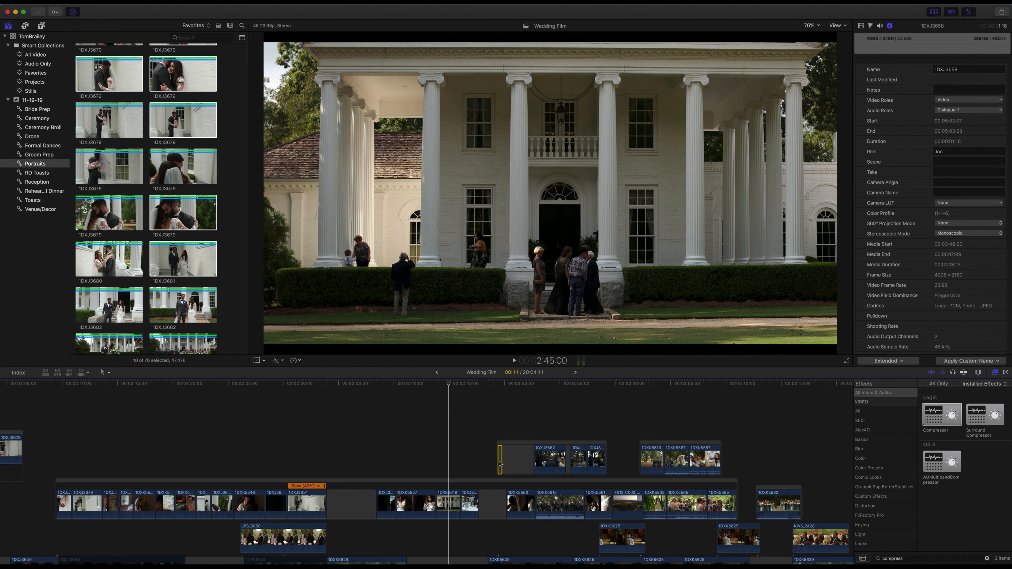
key("Delete")
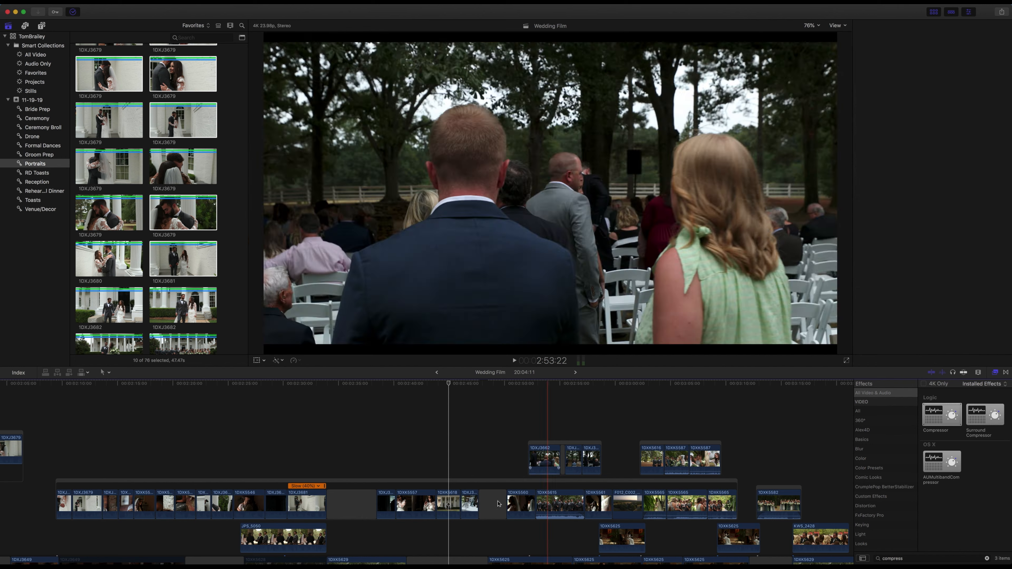
left_click(498, 503)
key("Delete")
left_click(427, 445)
key("space")
Delete the 10-frame gap between the ceremony shots and move their storyline later on the timeline
left_click(563, 458)
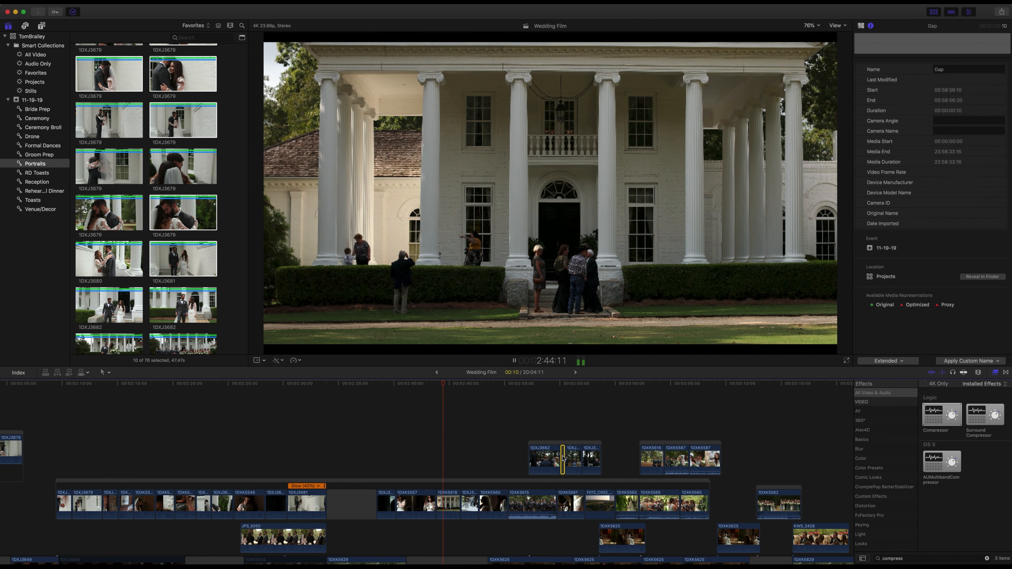
key("Delete")
left_click_drag(552, 444, 597, 406)
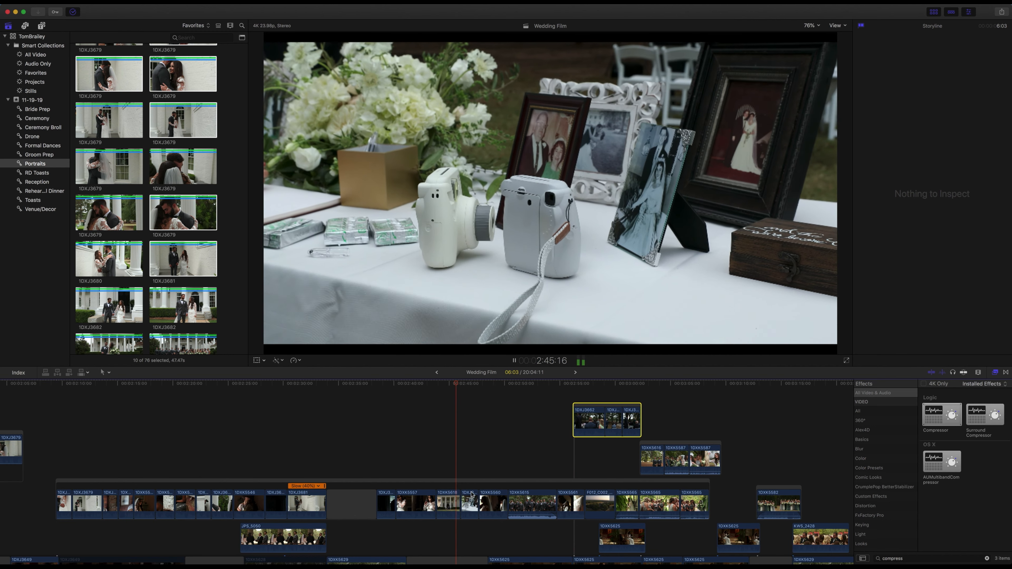
Shorten the end of the house exterior shot 1DXK5618 and play on through groomsmen shot 1DXK5615
left_click(458, 503)
left_click_drag(457, 504, 450, 504)
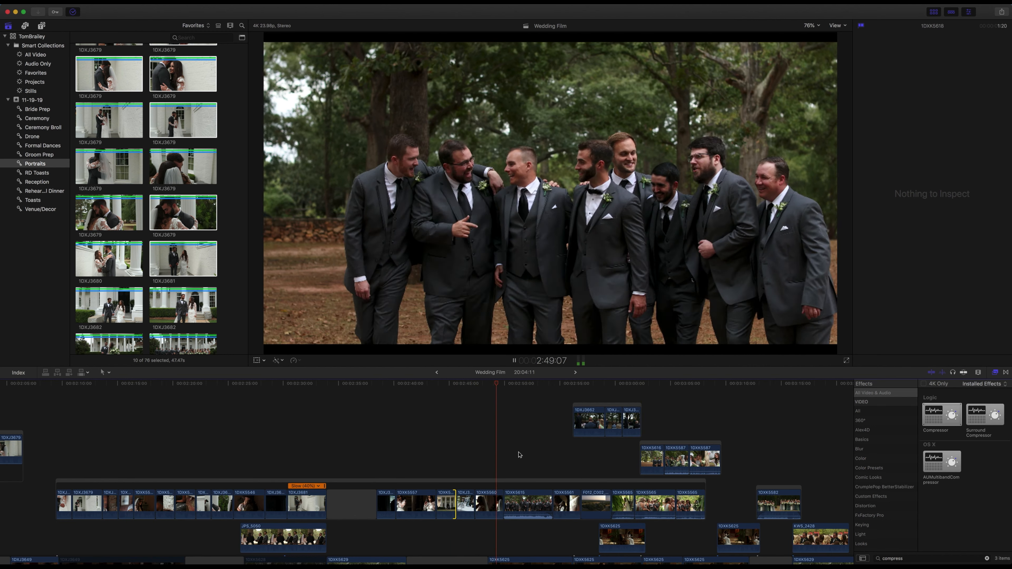
scroll(515, 486, "down", 2)
scroll(515, 486, "right", 2)
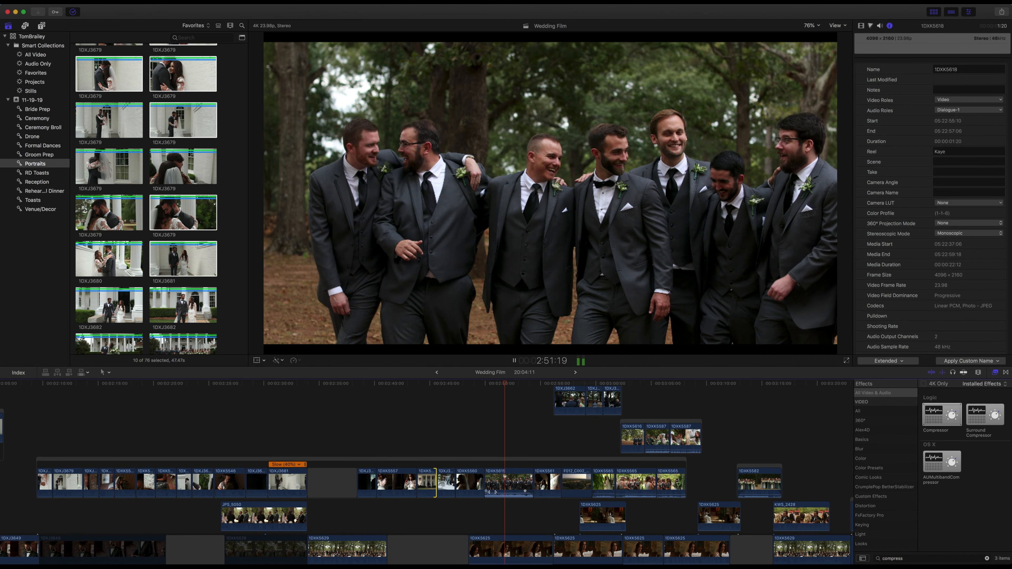
left_click_drag(486, 492, 493, 491)
left_click(503, 484)
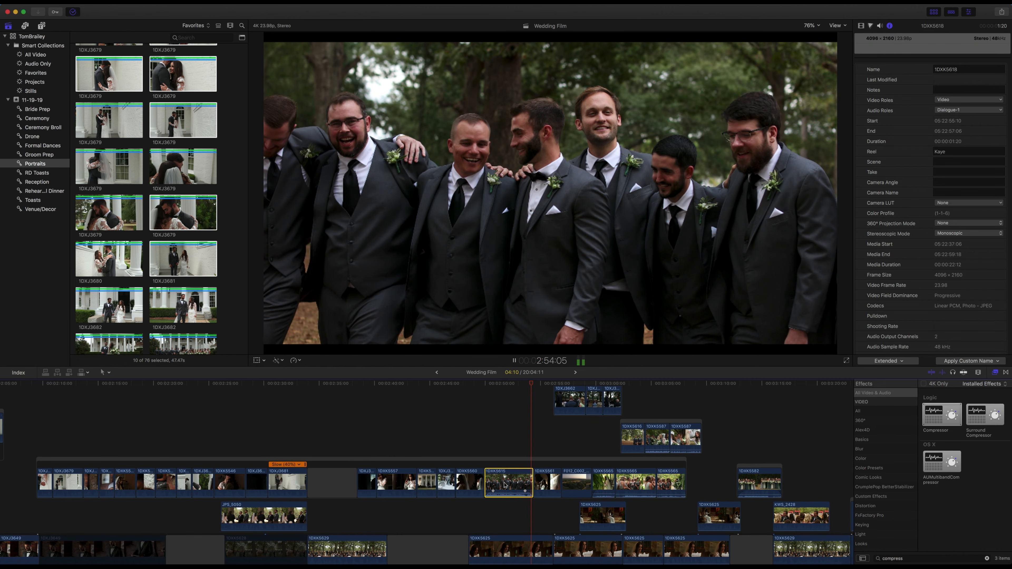
scroll(566, 398, "up", 2)
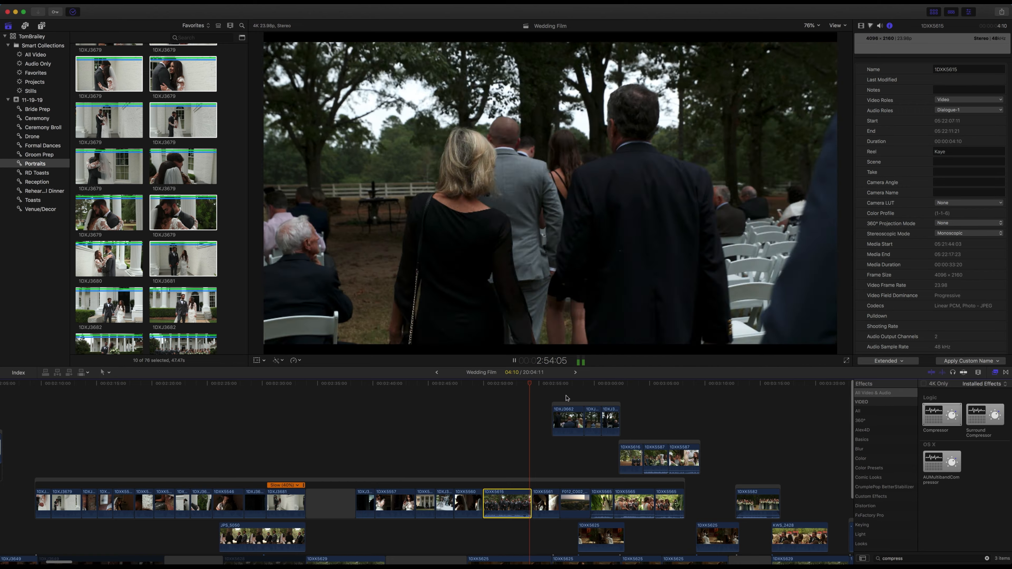
Reposition the ceremony storyline containing 1DXJ3663 over the bride's letter-reading audio
left_click(568, 408)
left_click_drag(568, 408, 576, 406)
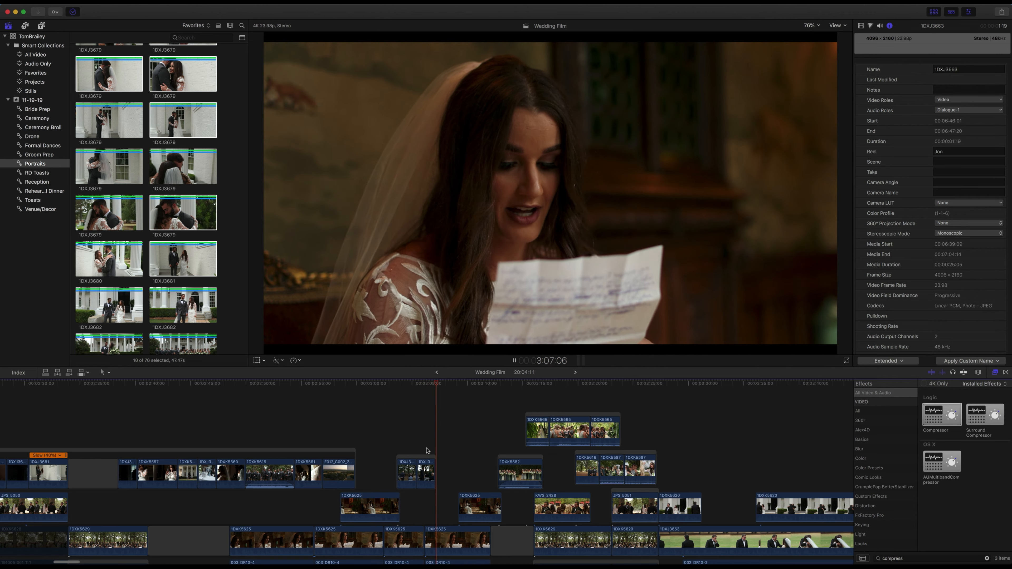
left_click_drag(418, 472, 408, 442)
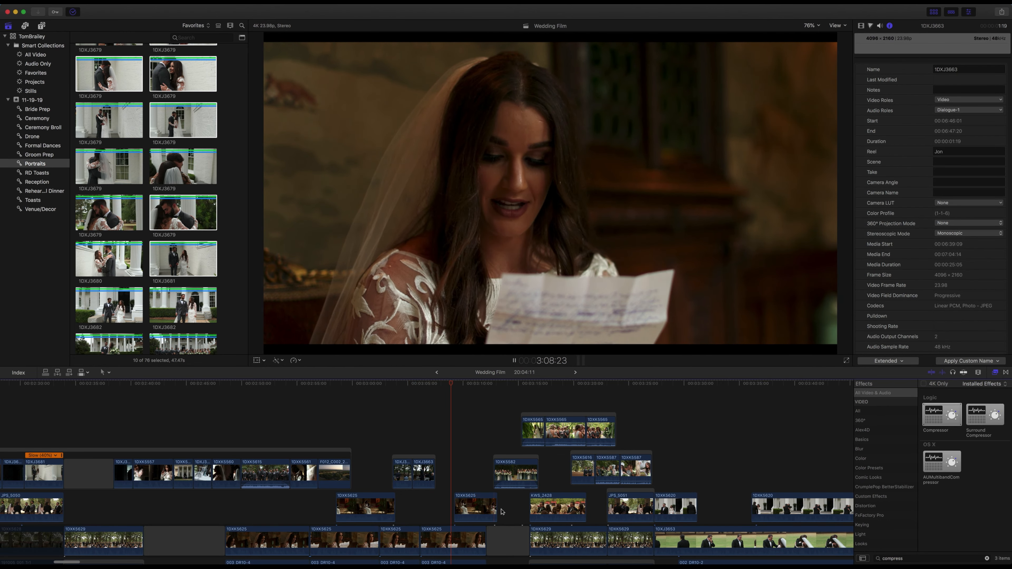
Move the wide letter-reading shot 1DXK5625 earlier to follow ceremony shot 1DXJ3663 and lengthen it to 5:08
key("space")
left_click(475, 512)
left_click_drag(477, 513, 462, 512)
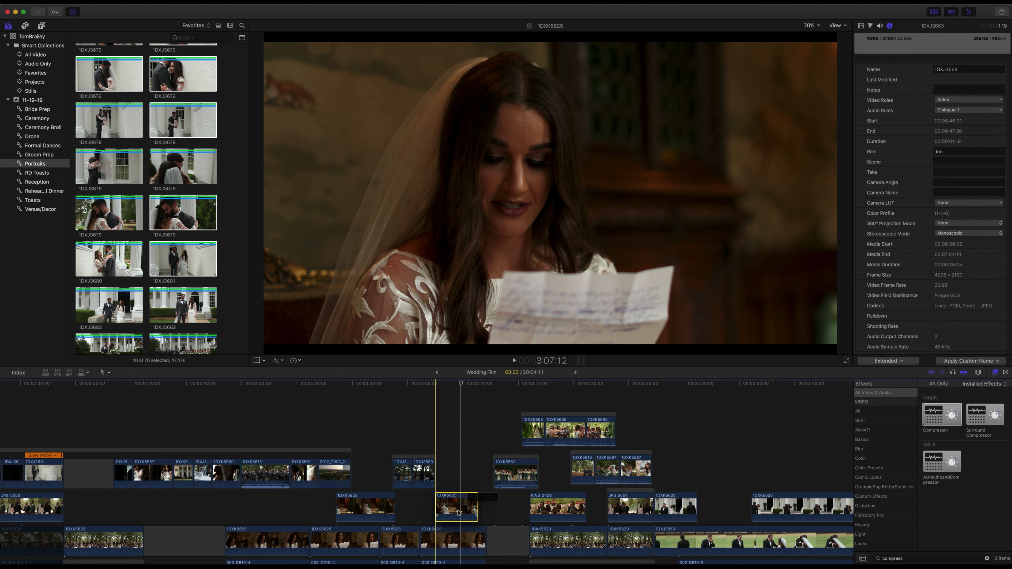
key("space")
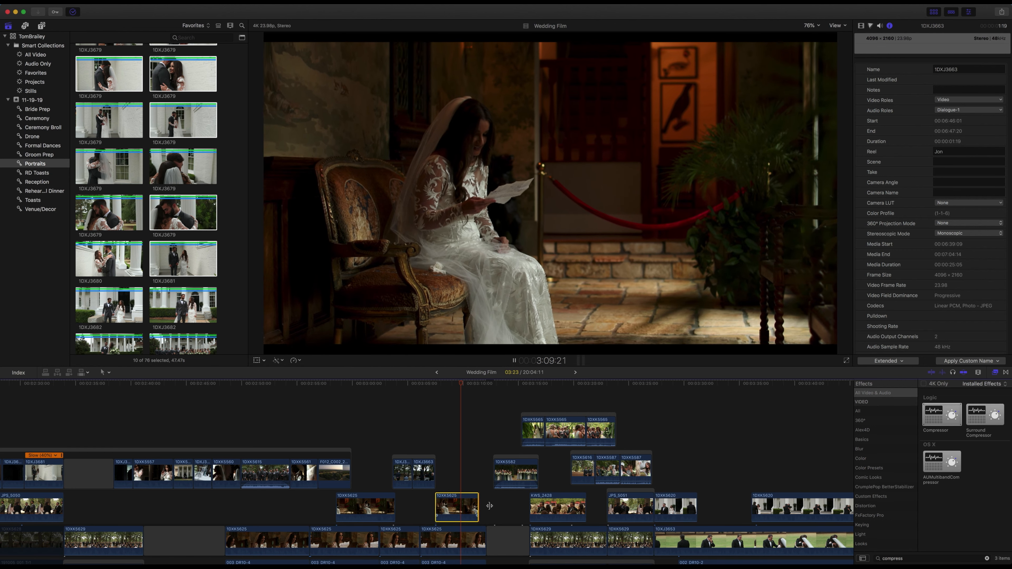
left_click_drag(477, 507, 493, 507)
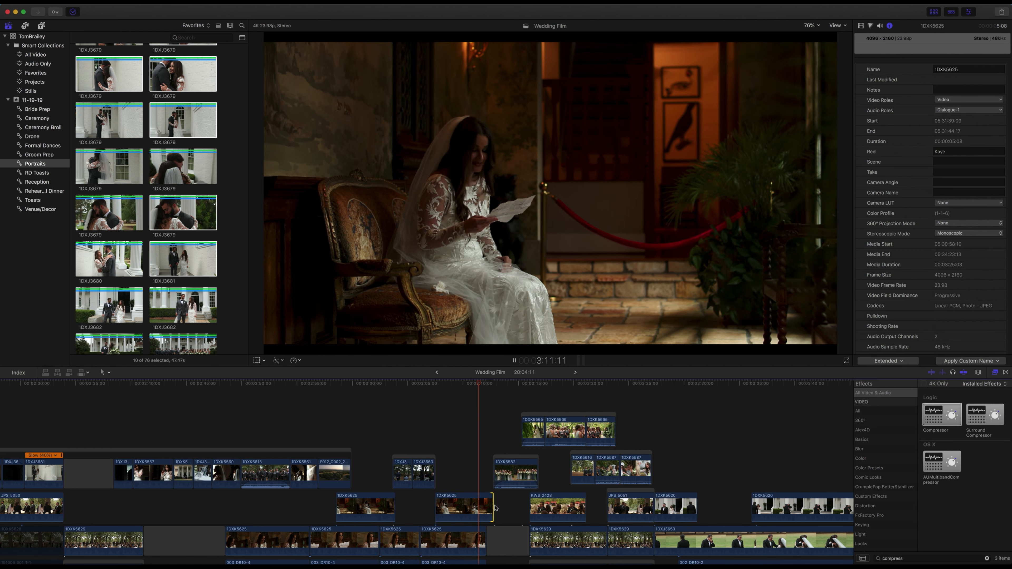
Slip the footage inside the wide letter-reading shot 1DXK5625 and play its ending
key("space")
key("t")
left_click_drag(477, 507, 488, 508)
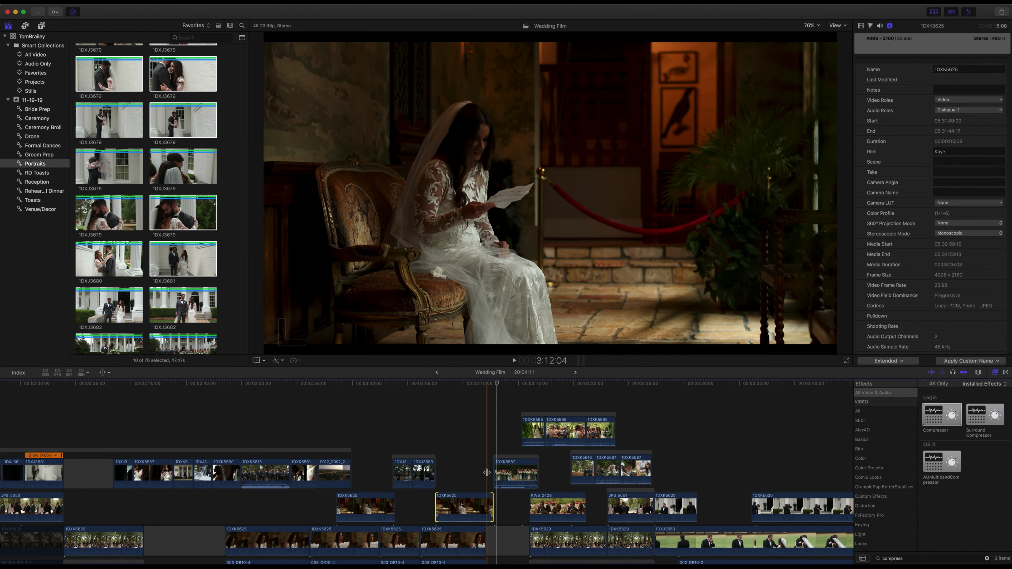
left_click(489, 445)
key("space")
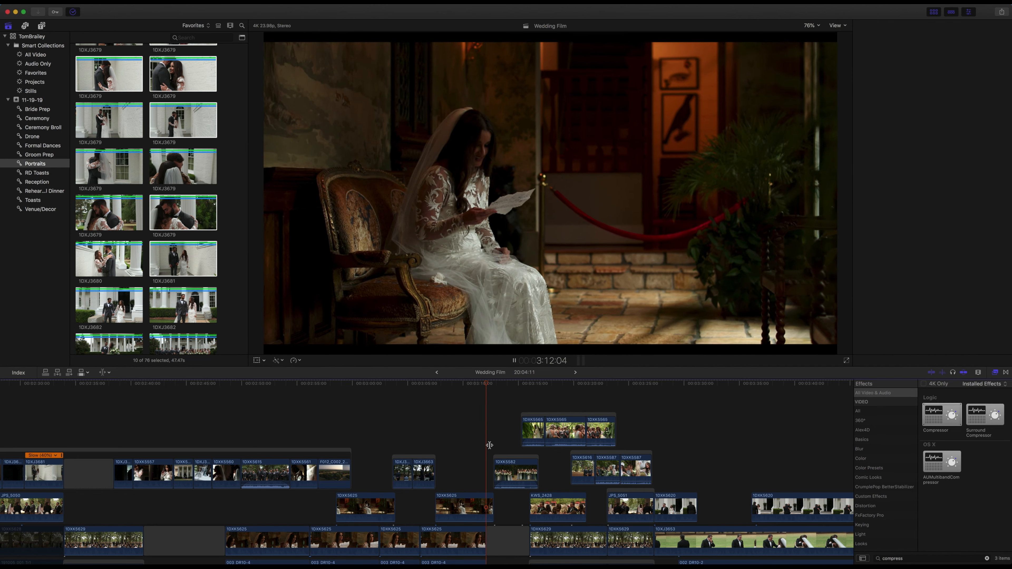
Move the portrait storyline containing 1DXK5587 later, and shift shot 1DXK5582 later to sit over hug shot 1DXK5620
key("space")
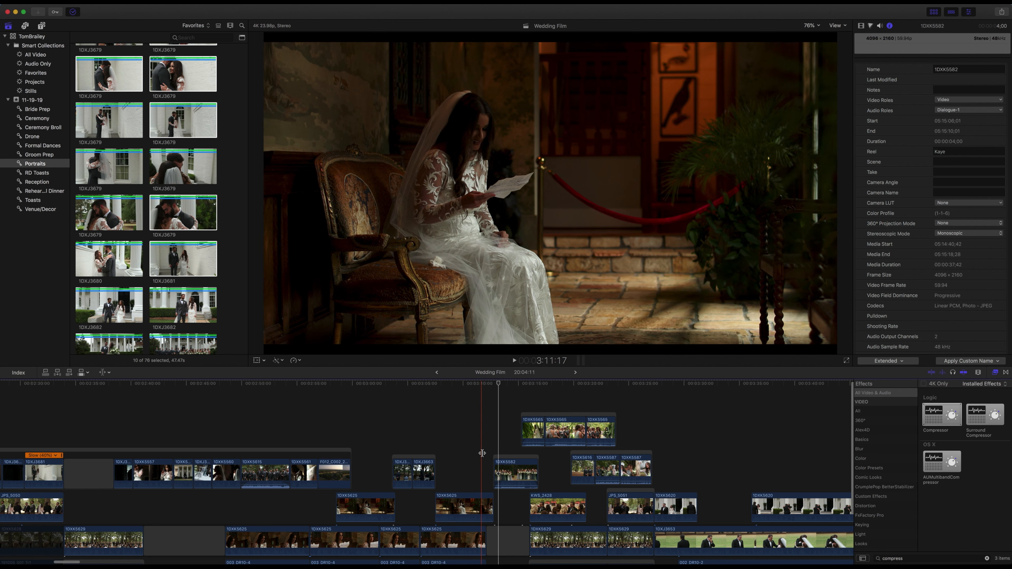
scroll(481, 454, "right", 10)
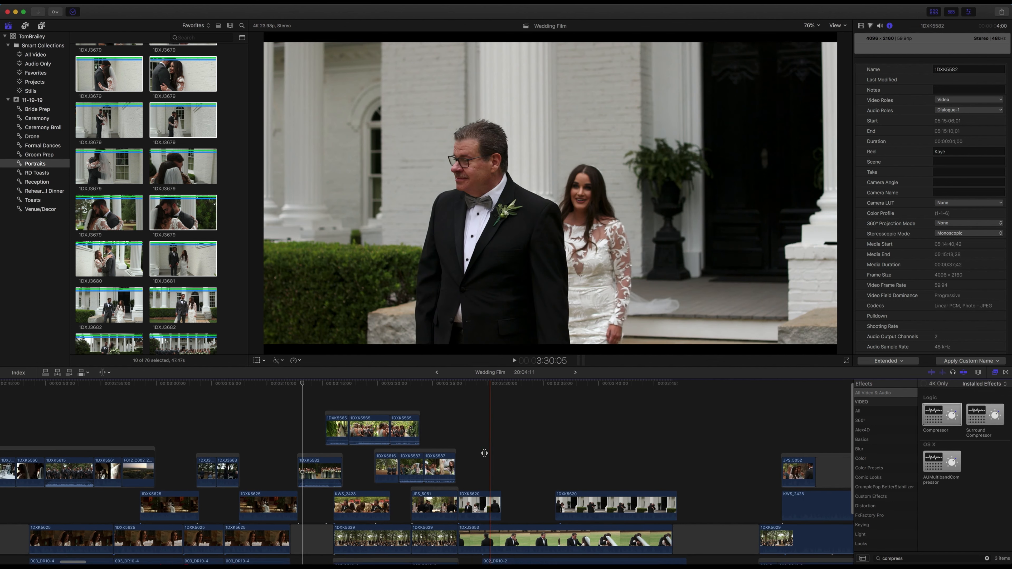
left_click_drag(439, 450, 738, 424)
left_click_drag(323, 452, 601, 455)
scroll(434, 448, "down", 3)
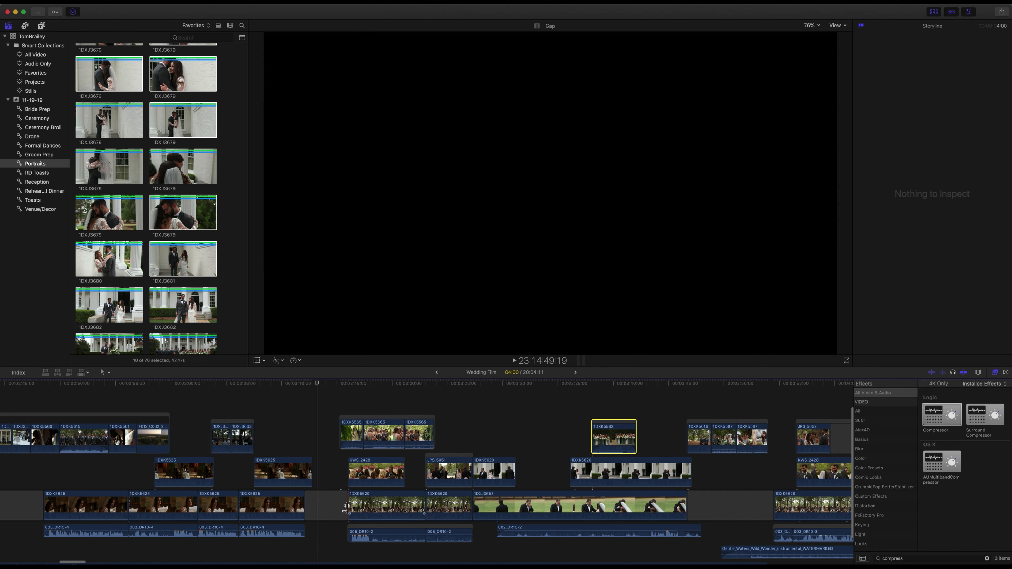
Lengthen the gap before ceremony shot 1DXK5629, move the 1DXK5565 storyline over it right after the wide letter-reading shot, and play it
left_click_drag(345, 506, 435, 506)
left_click(383, 458)
left_click_drag(383, 458, 354, 437)
left_click(294, 405)
key("space")
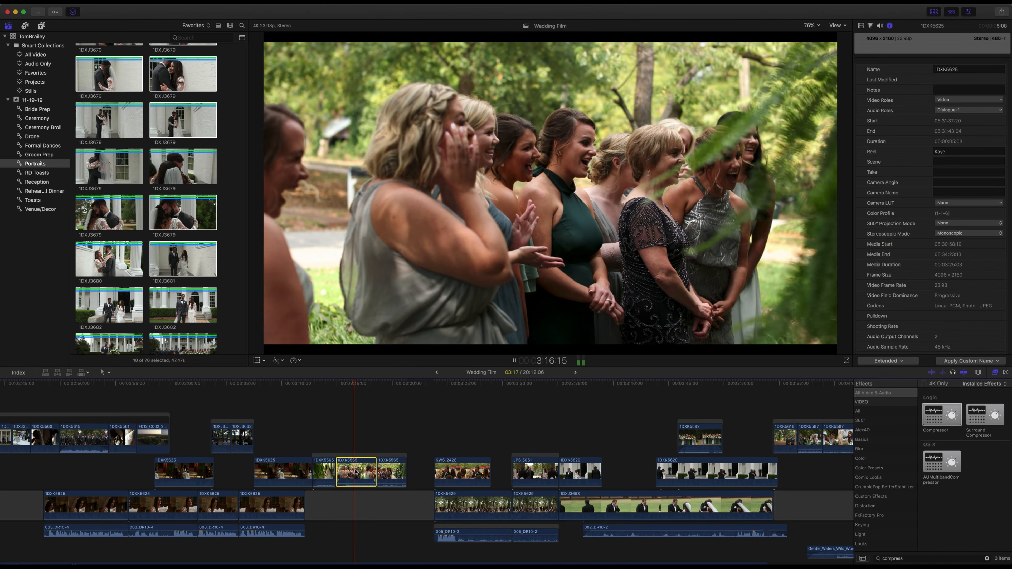
Extend the end of the last 1DXK5565 clip to a duration of 5:10 and play on through KWS_2428
left_click(386, 475)
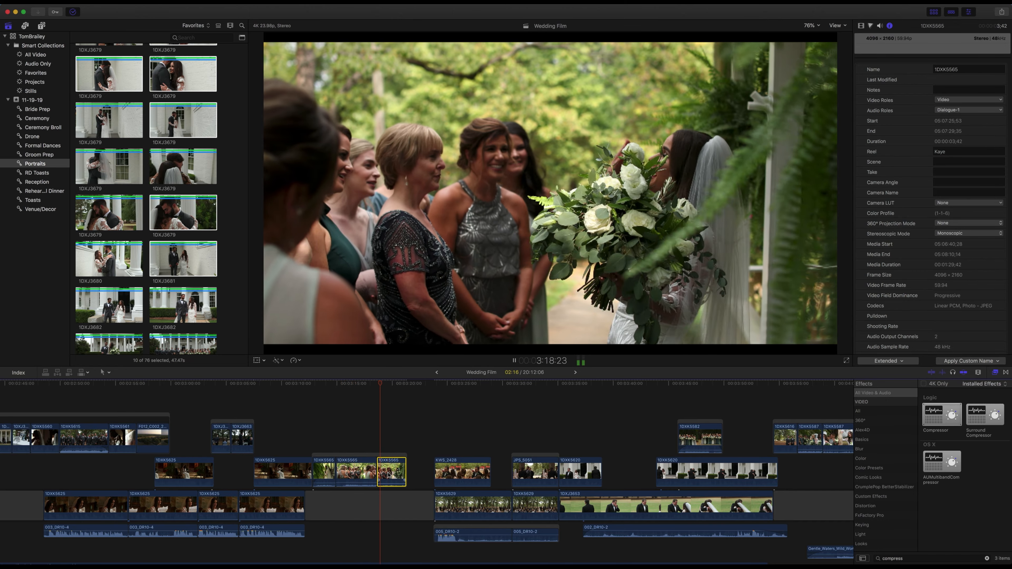
left_click_drag(405, 472, 434, 472)
left_click(410, 445)
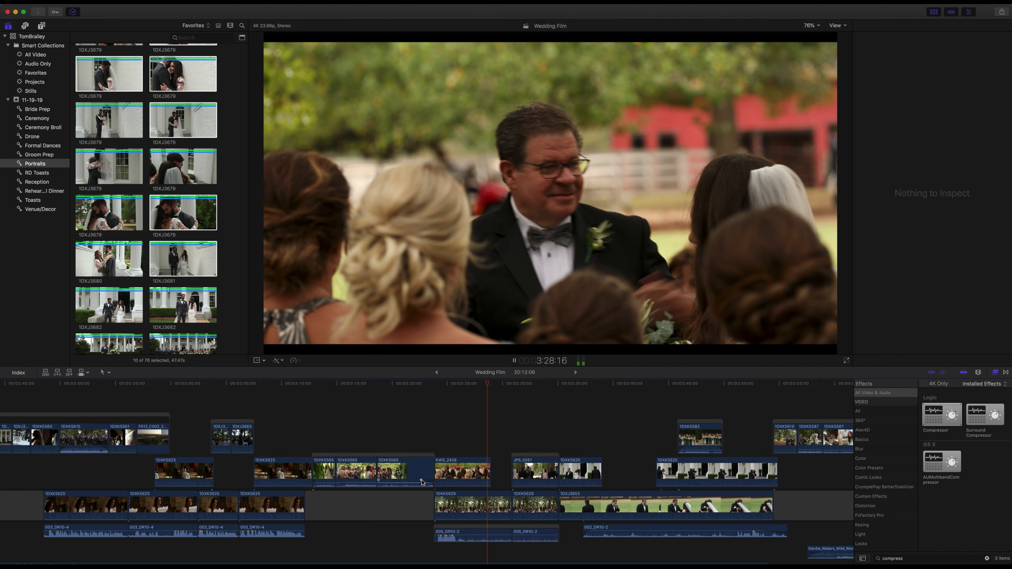
key("space")
left_click(430, 435)
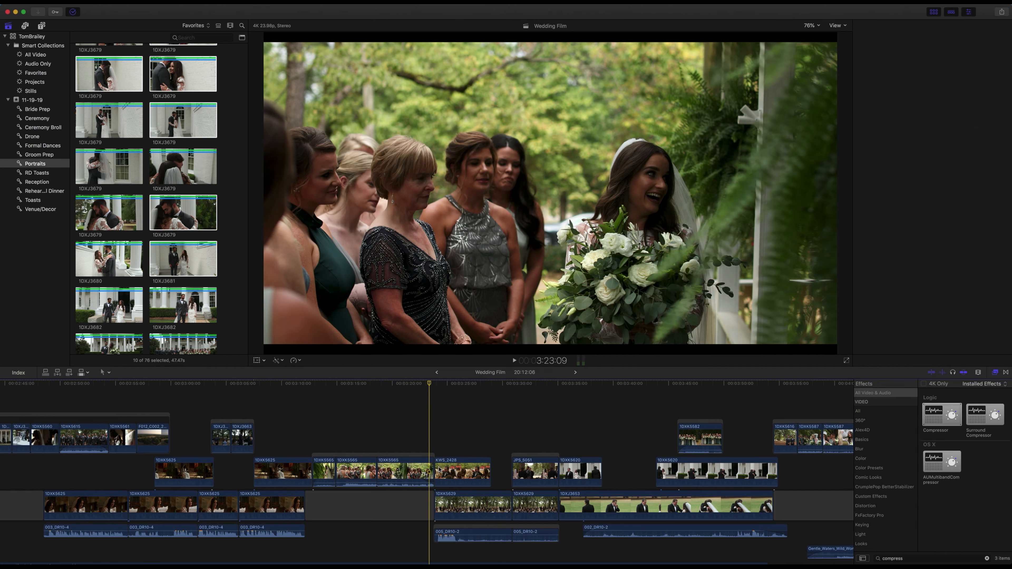
Trim the start of KWS_2428, shorten the gap before ceremony shot 1DXK5629 to bring it in earlier, and play the cut
left_click_drag(434, 472, 450, 472)
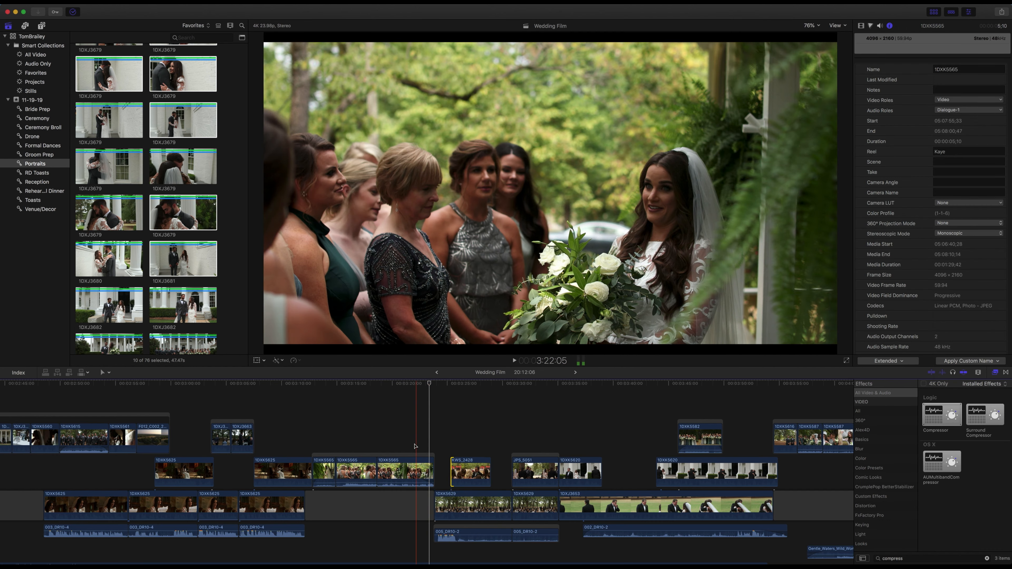
left_click(433, 505)
left_click(432, 505)
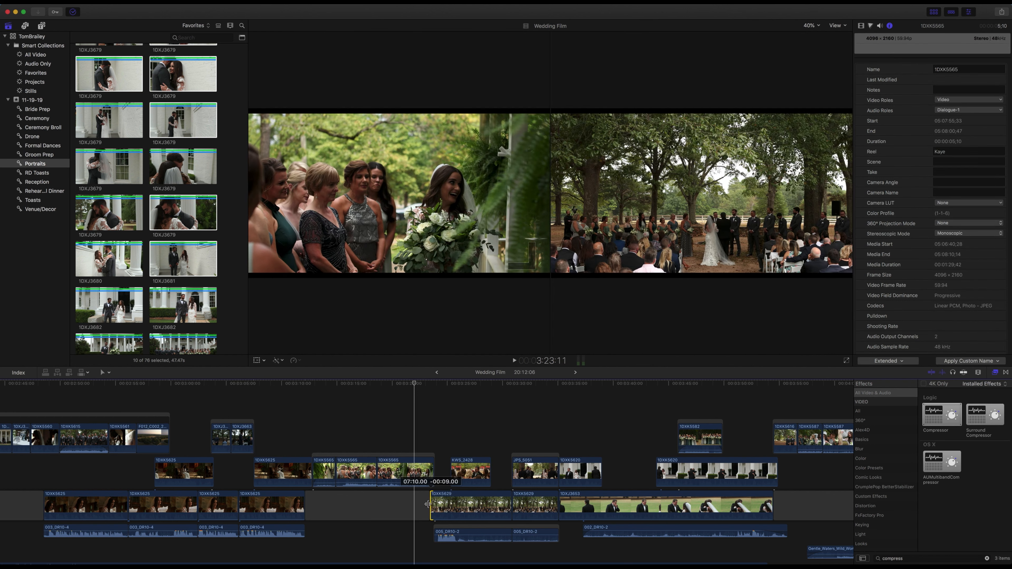
left_click_drag(430, 505, 423, 504)
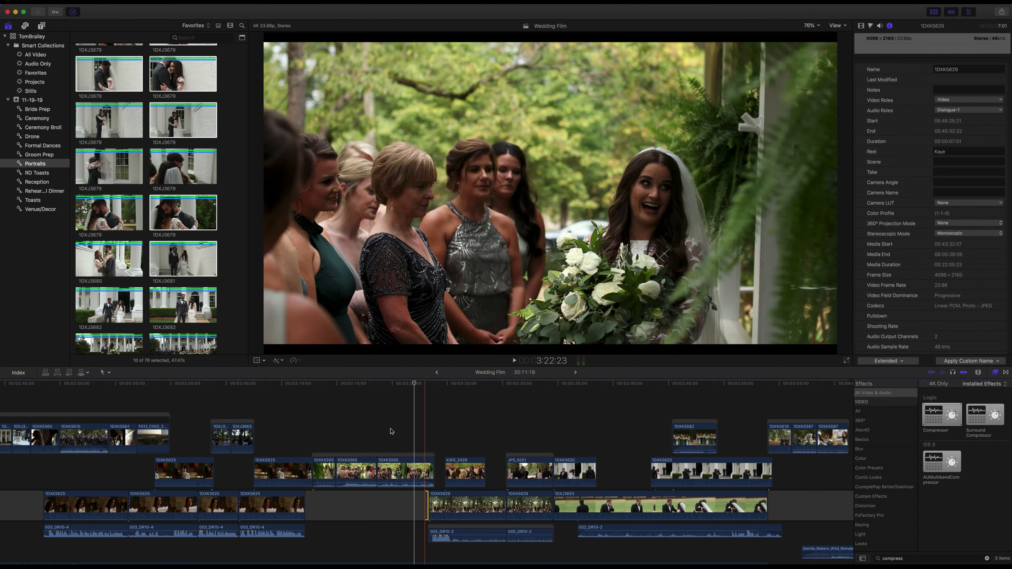
left_click(390, 431)
key("super+4")
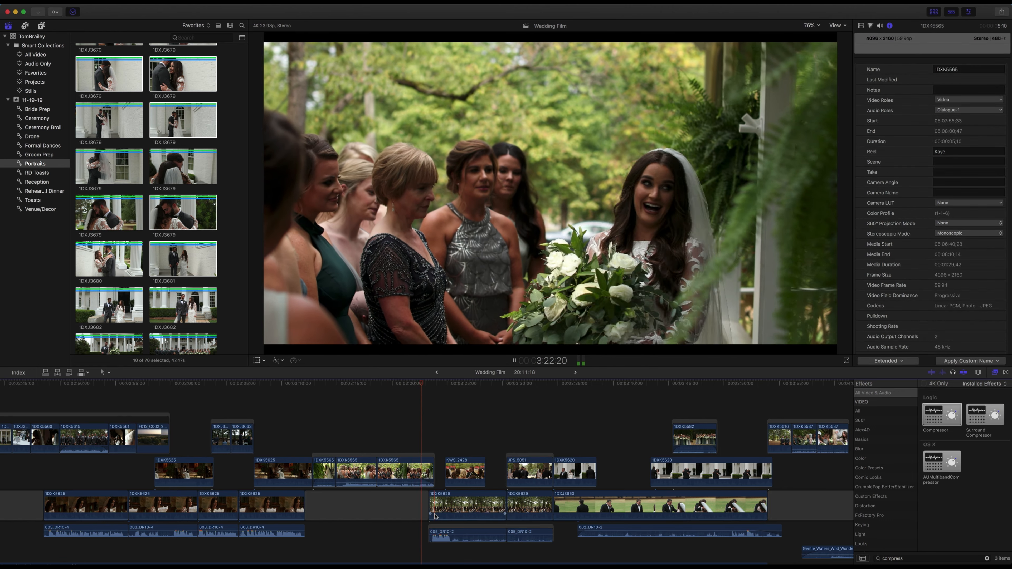
key("space")
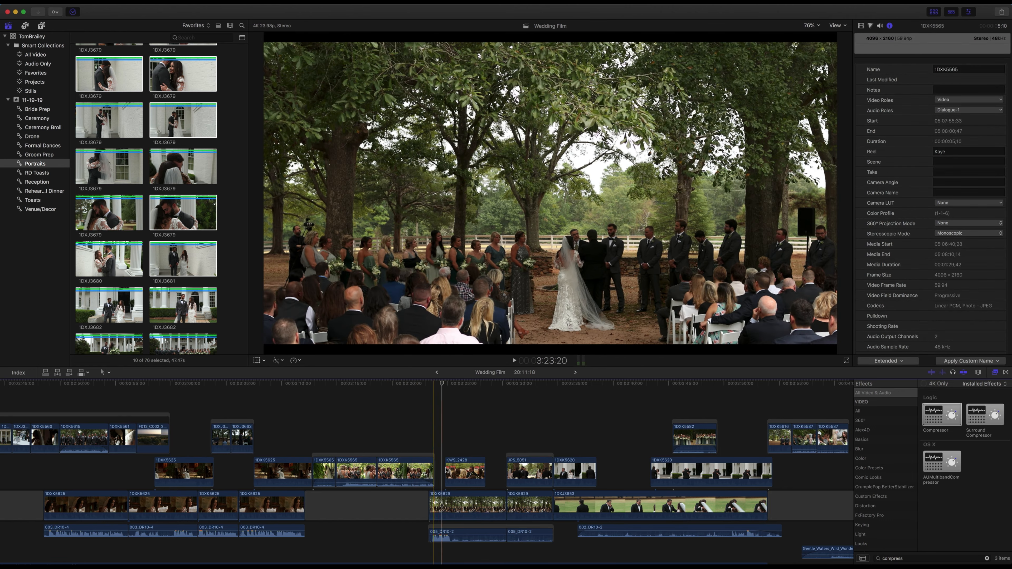
Trim more off the start of KWS_2428 and extend the last 1DXK5565 clip to 6:25 over the opening of 1DXK5629
left_click_drag(445, 471, 421, 480)
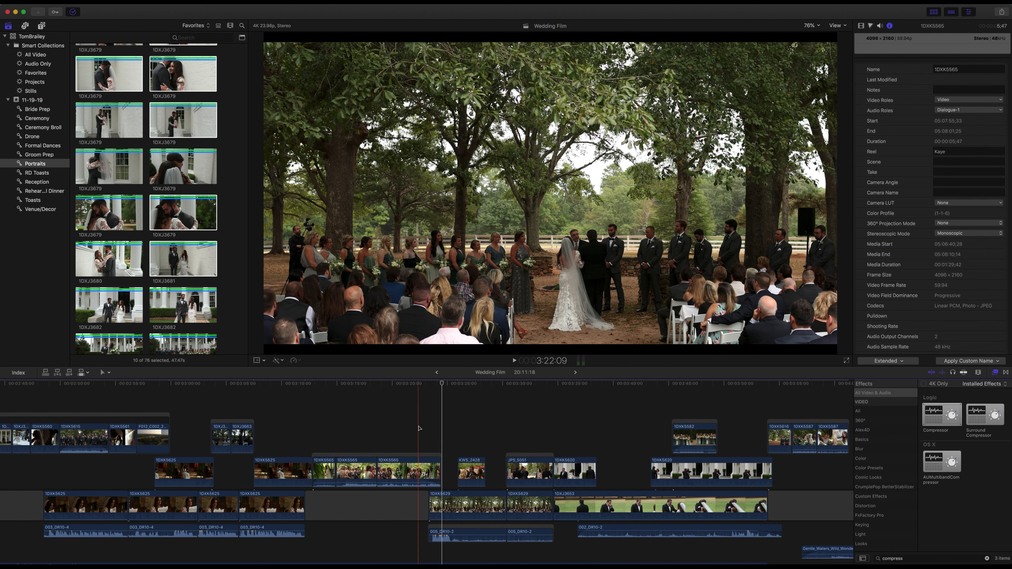
left_click(419, 429)
left_click(429, 470)
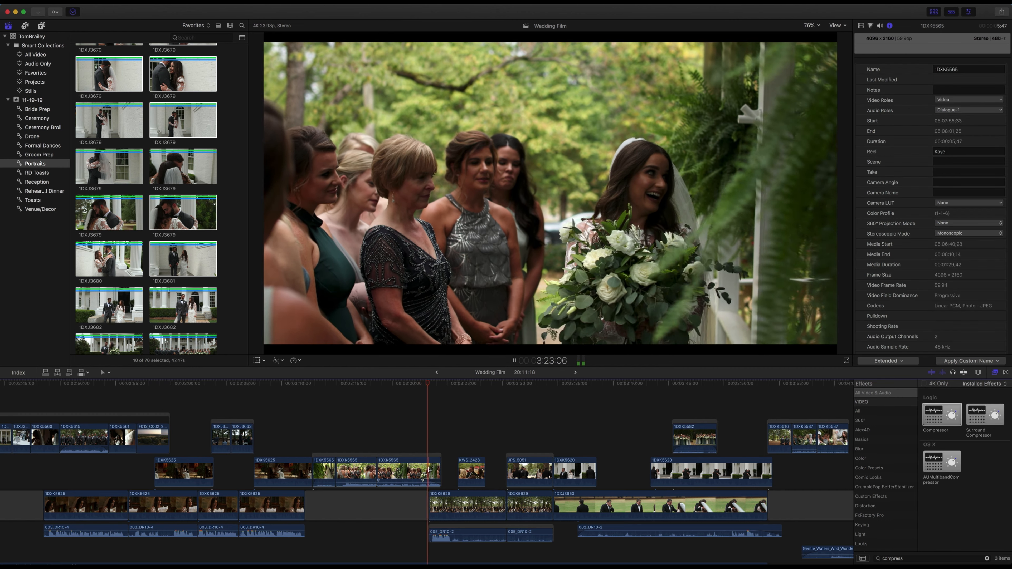
left_click(440, 473)
left_click_drag(446, 472, 453, 472)
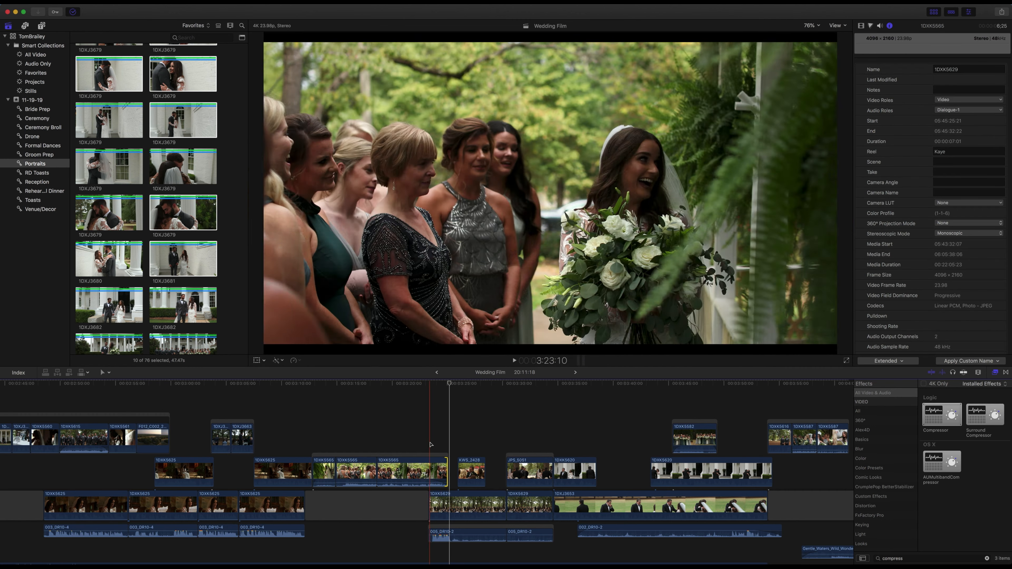
left_click(430, 445)
key("space")
Adjust the start of KWS_2428 to meet the end of the last 1DXK5565 clip, play it, and shorten its end
left_click_drag(459, 473, 469, 473)
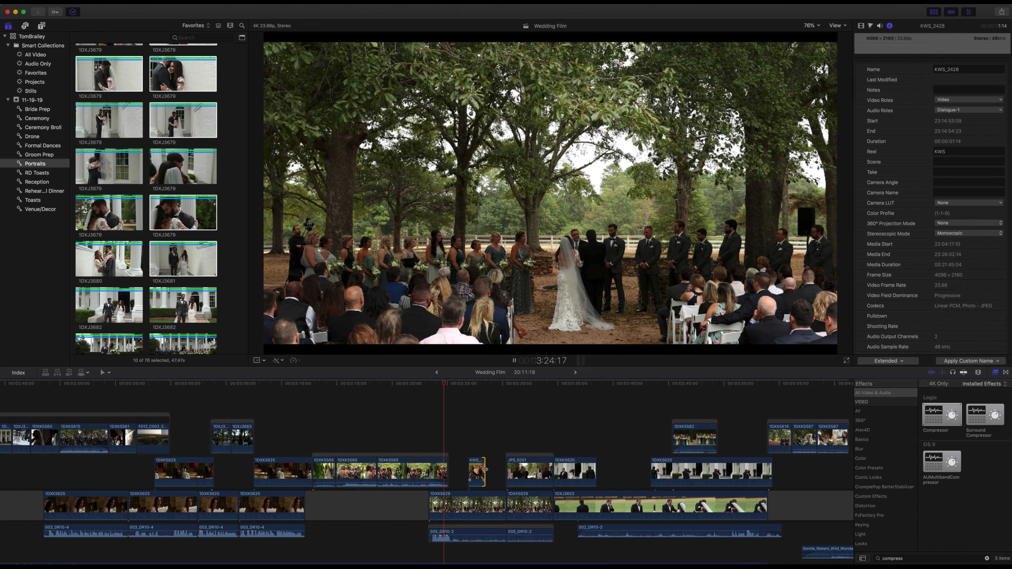
left_click(484, 470)
left_click_drag(471, 472, 452, 466)
left_click(416, 432)
key("space")
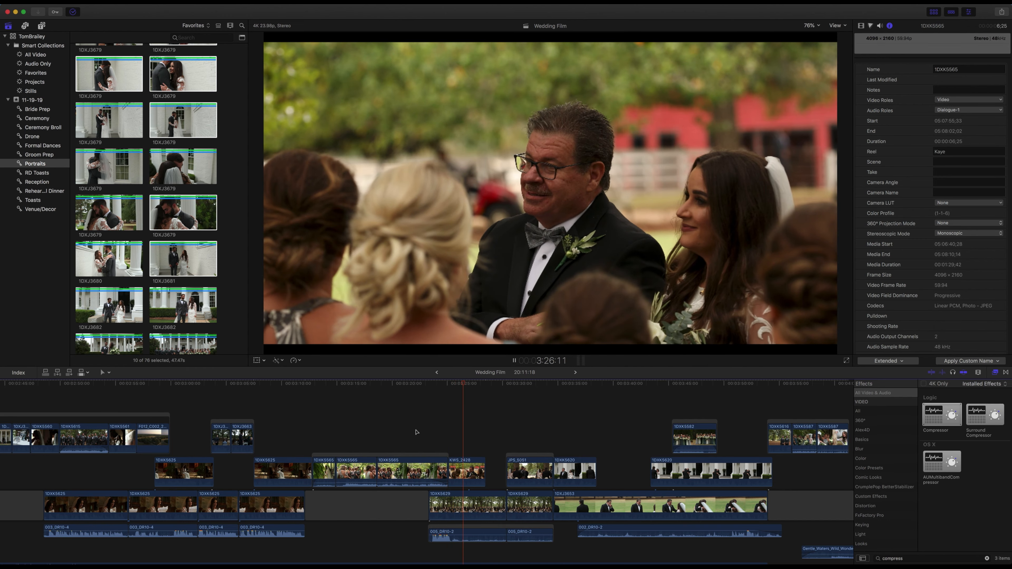
left_click_drag(486, 472, 478, 471)
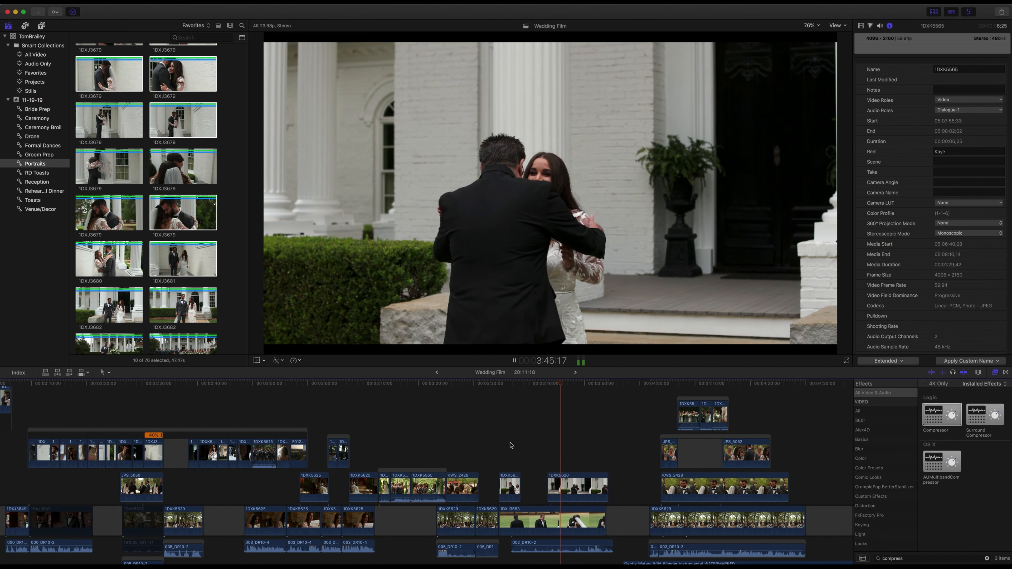
Shorten hug shot 1DXK5620 to 10:01 and reduce the gap between 1DXJ3653 and the vows shot 1DXK5629, checking the playback
key("space")
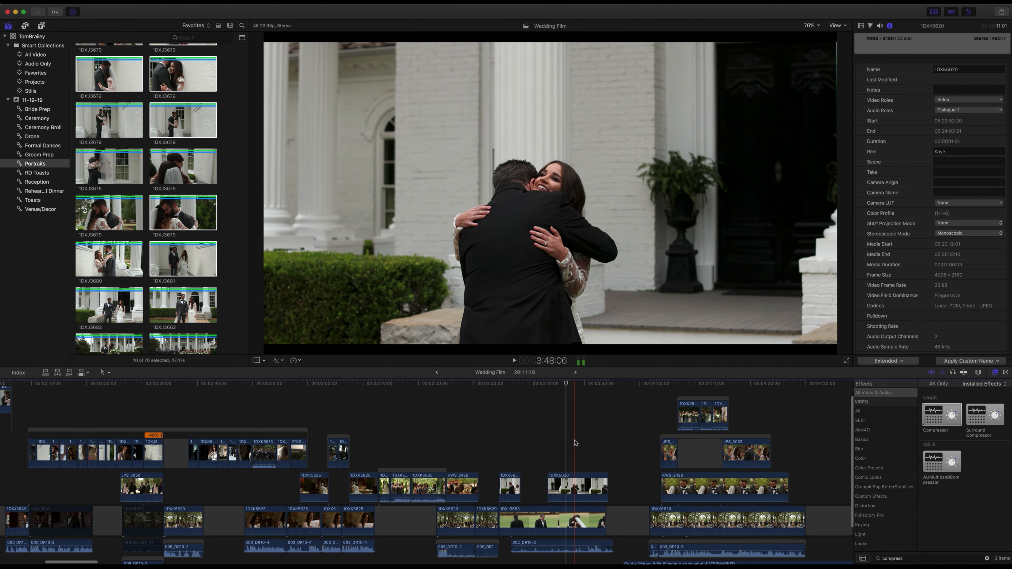
scroll(589, 434, "down", 3)
scroll(621, 419, "right", 5)
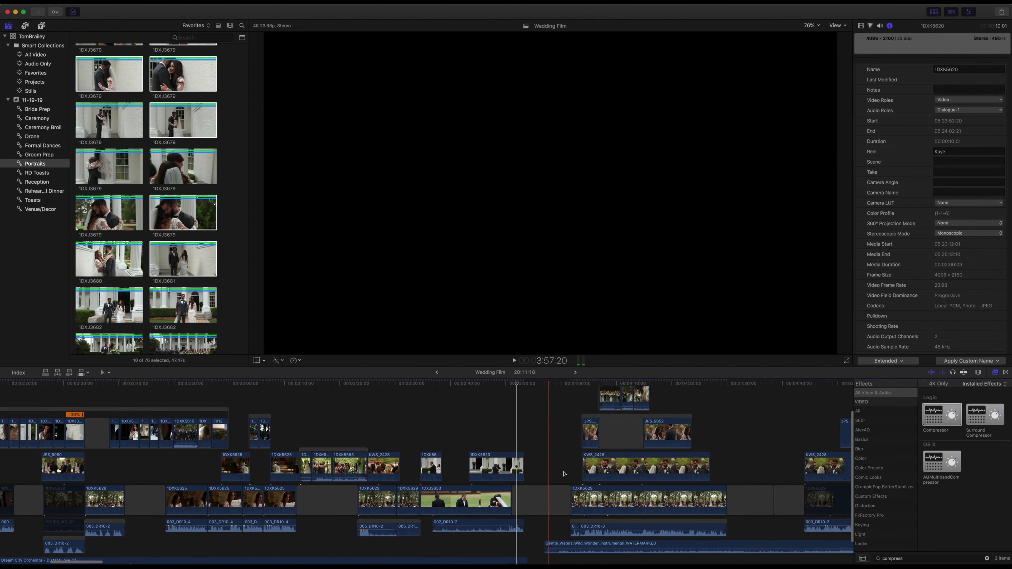
left_click_drag(568, 500, 540, 498)
left_click(515, 435)
key("space")
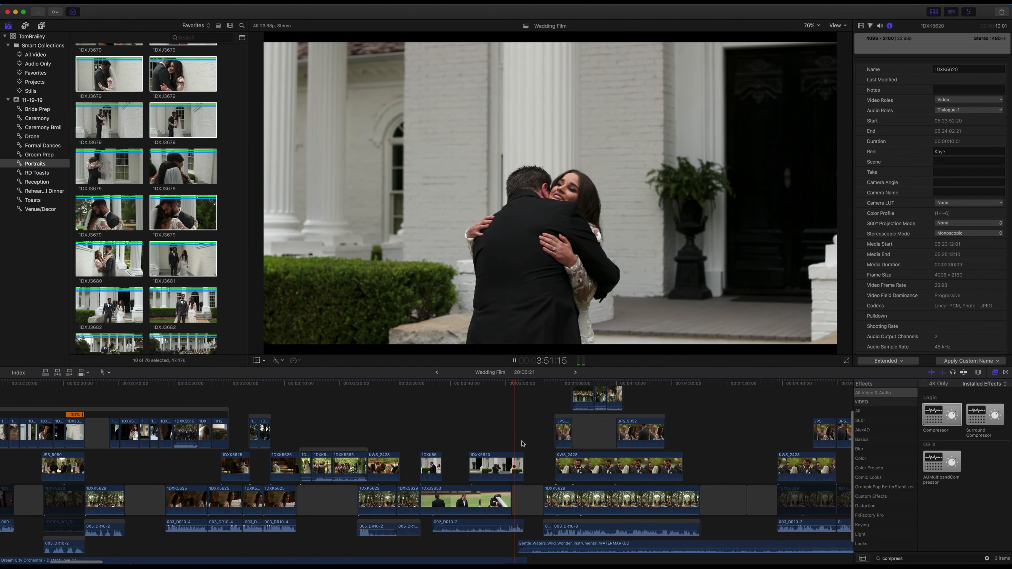
scroll(534, 471, "down", 2)
left_click_drag(542, 481, 533, 481)
left_click(509, 416)
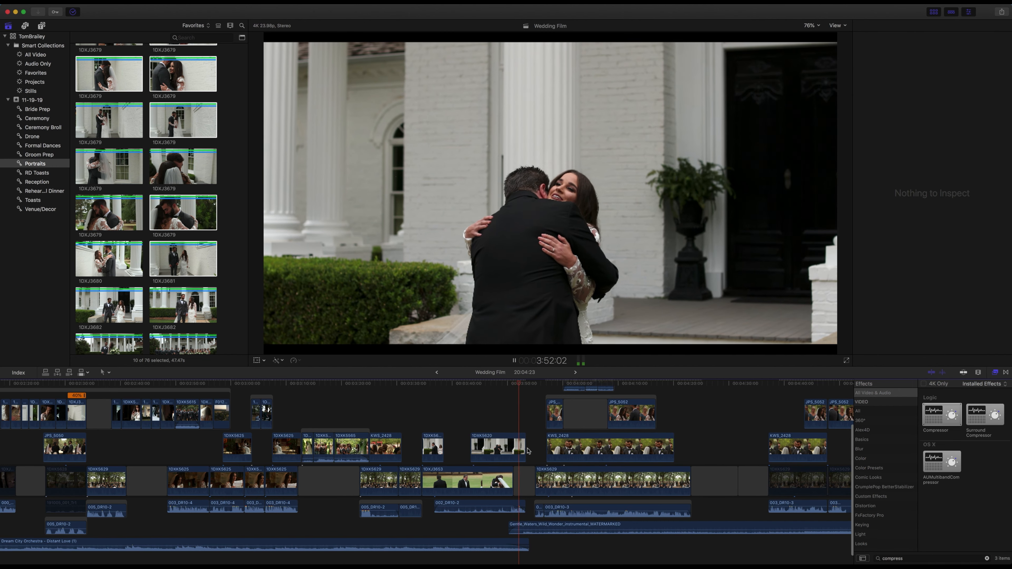
Extend the end of audio clip 002_DR10-2 to 17:31 and play on into the vows with the volume raised
left_click_drag(526, 504, 529, 505)
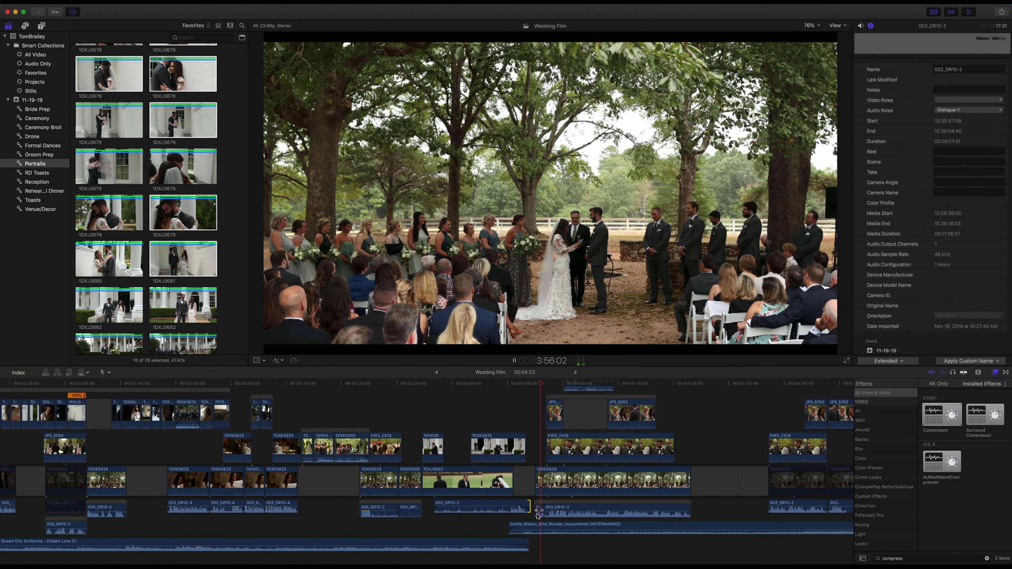
key("XF86AudioRaiseVolume")
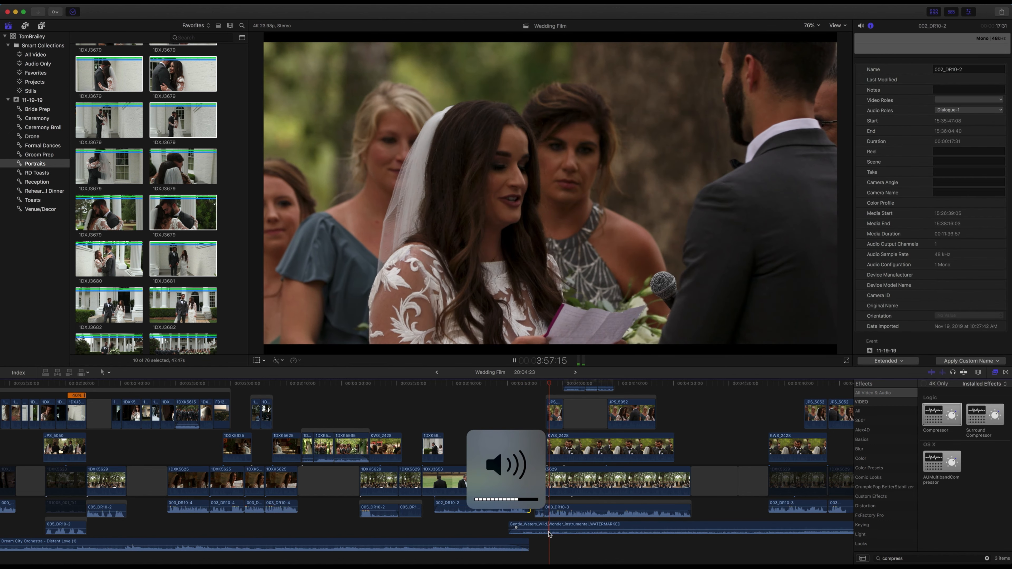
scroll(564, 422, "up", 5)
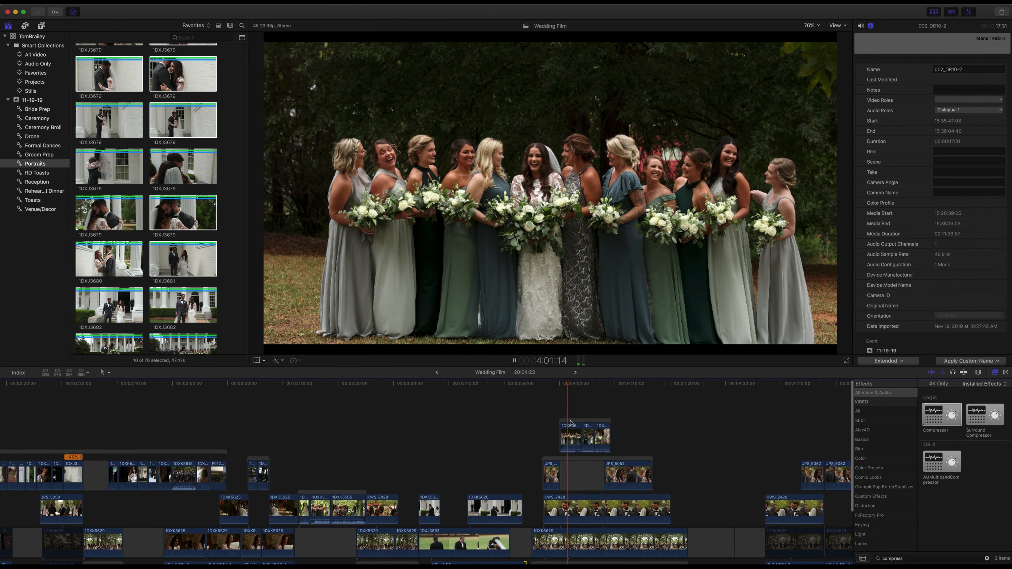
Move the portrait storyline of 1DXK5582 and 1DXK5587 later over the vows and extend the first JPS_5052 shot to 7:05
left_click(584, 423)
left_click_drag(584, 423, 654, 423)
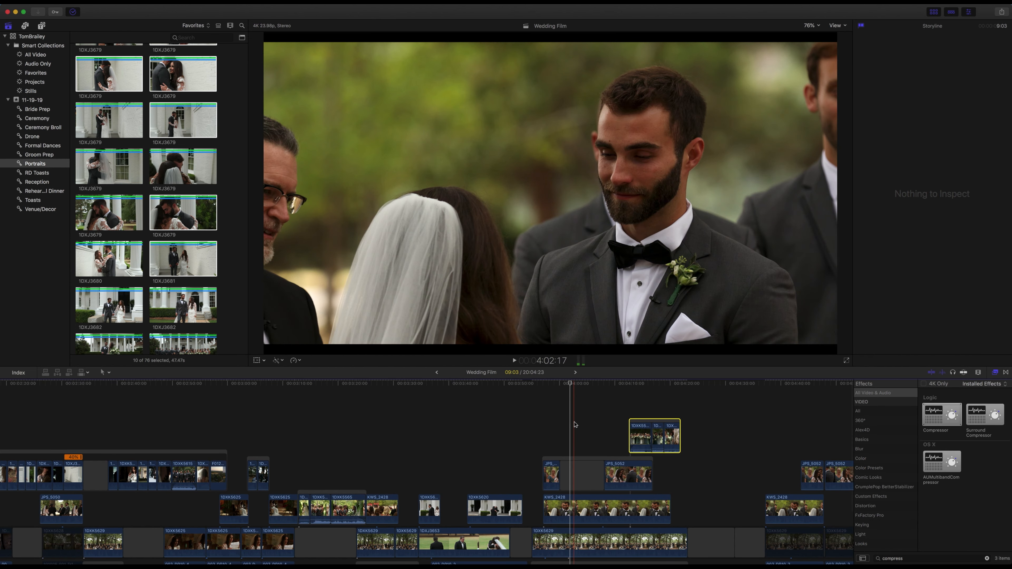
left_click(560, 473)
left_click_drag(584, 472, 587, 471)
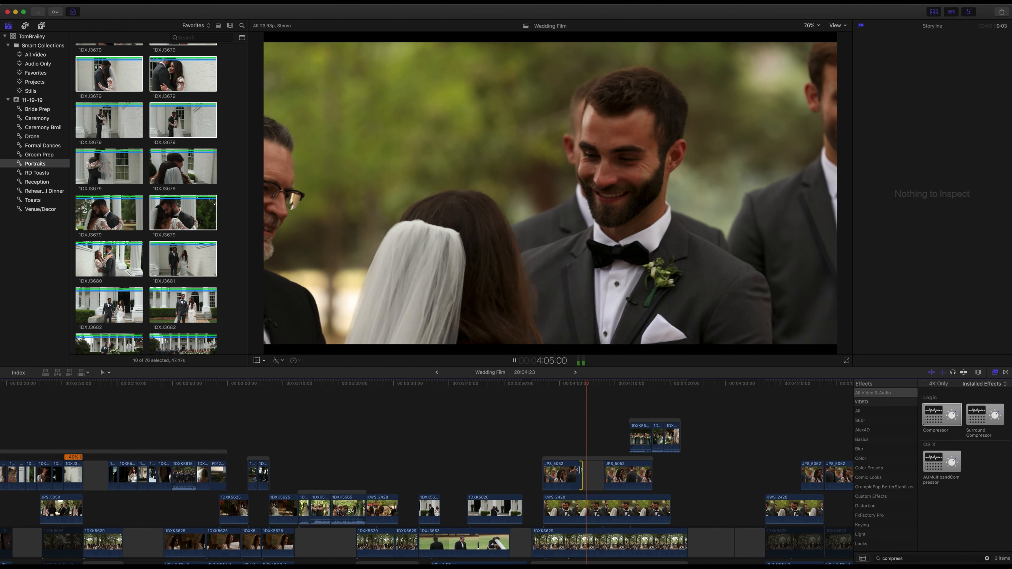
left_click(561, 446)
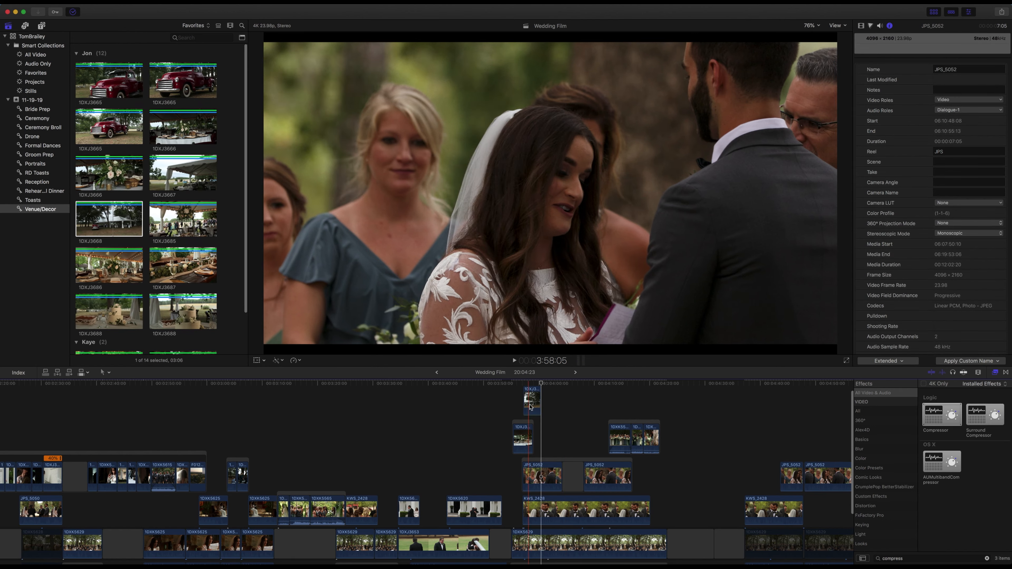
Join venue shots 1DXJ3668 and 1DXJ3666 into one storyline between the hug shot and the vow reading, and play it
left_click_drag(522, 410, 502, 421)
left_click(489, 399)
key("space")
key("super+4")
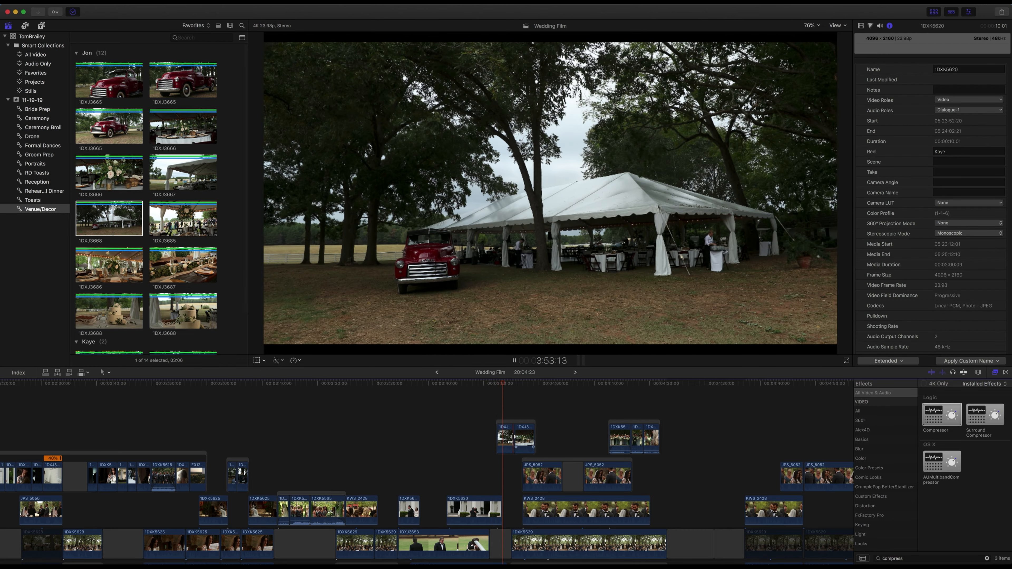
Trim the end of tent exterior 1DXJ3668 to 2:13 and the end of table shot 1DXJ3666 to 2:18
left_click_drag(510, 437, 507, 437)
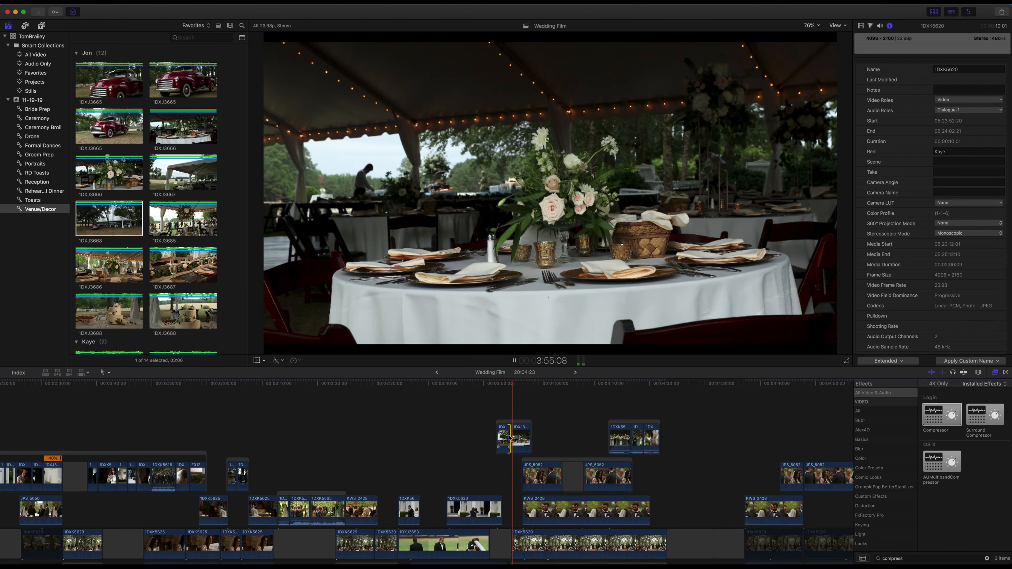
left_click(527, 442)
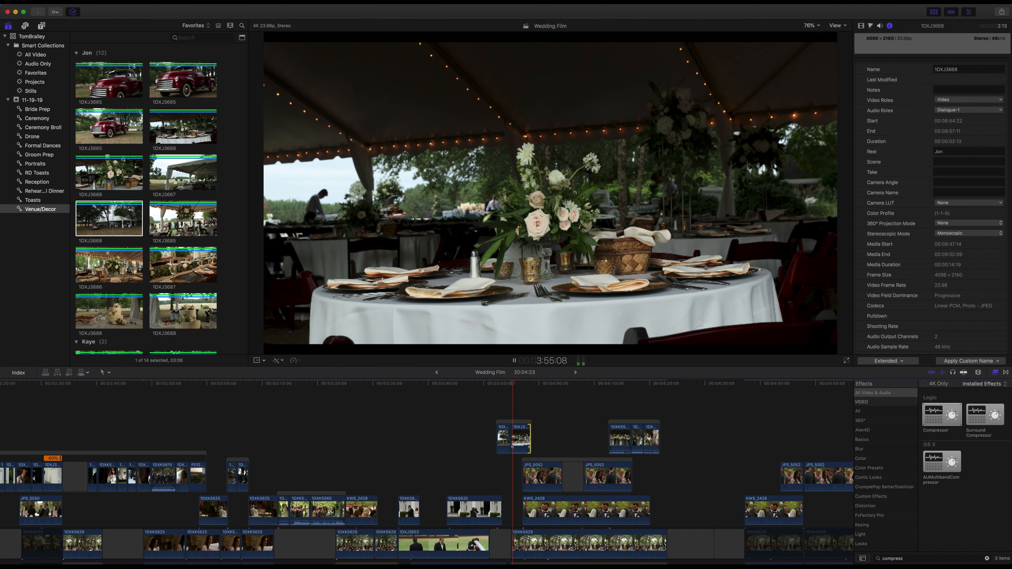
left_click_drag(523, 436, 523, 437)
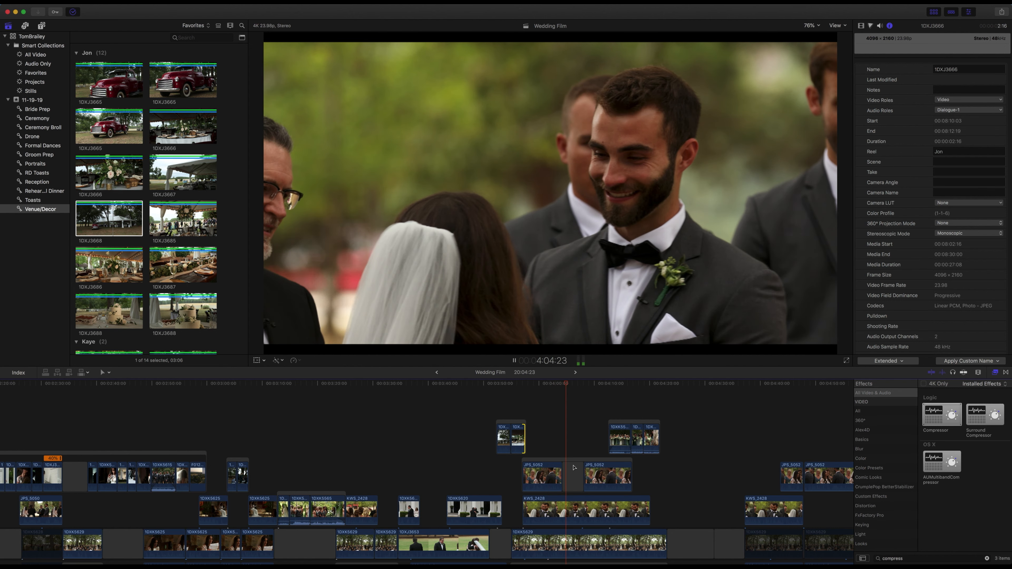
Shorten the end of the first JPS_5052 shot and move the storyline of 1DXK5582 and 1DXK5587 earlier over the vows
left_click(559, 472)
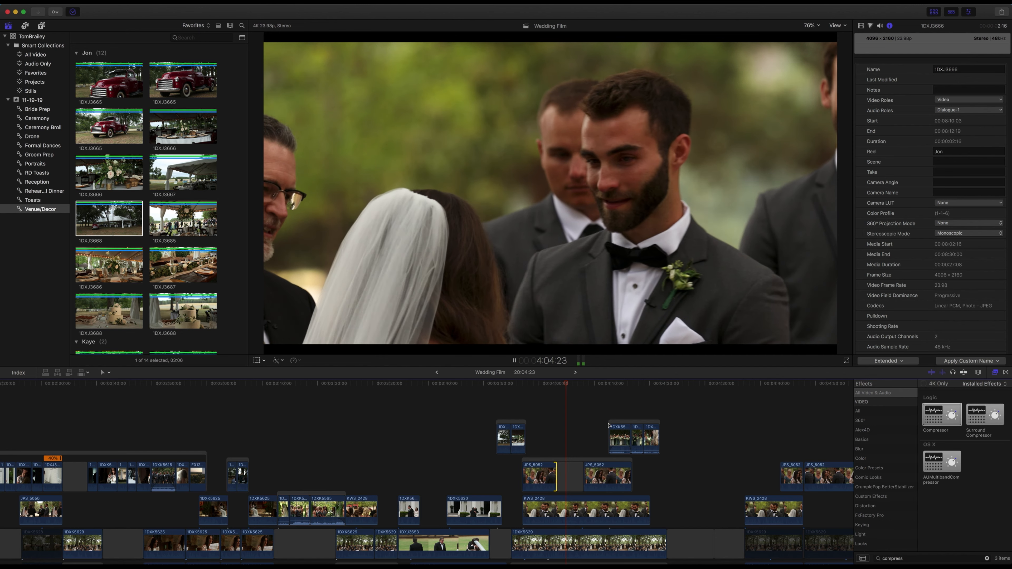
left_click_drag(620, 421, 582, 422)
left_click(564, 408)
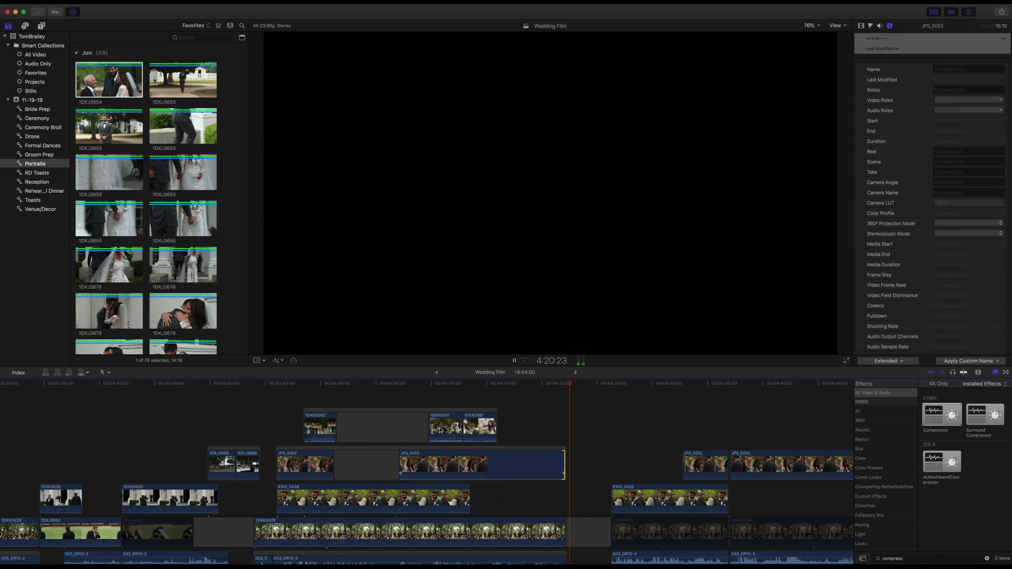
Reorder the portrait storyline so both 1DXK5587 clips come first and 1DXK5582 comes last after the gap, and play from before it
left_click_drag(327, 426, 494, 427)
left_click(441, 428)
left_click_drag(317, 429, 317, 429)
left_click(292, 398)
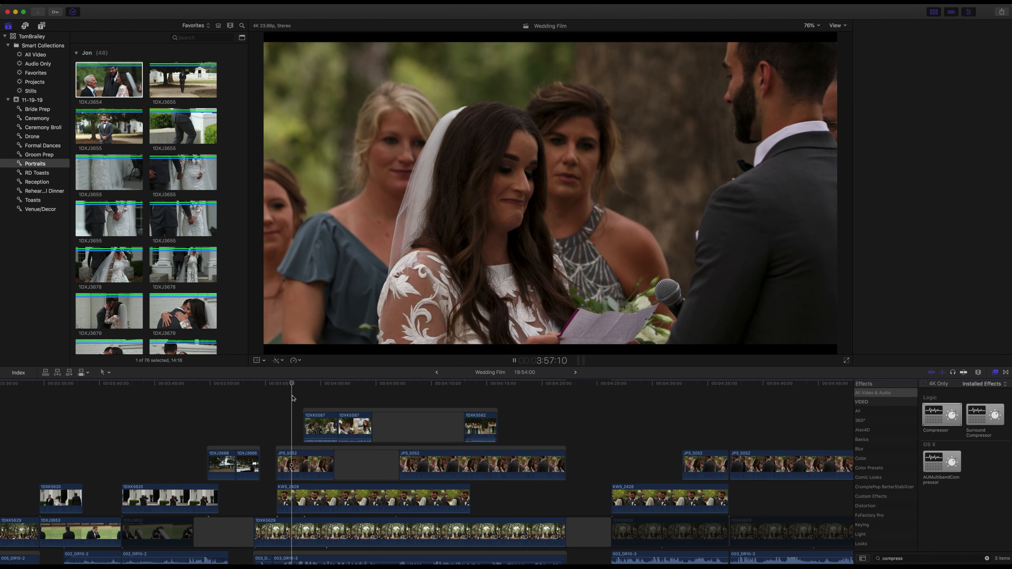
Trim the first 1DXK5587 bridesmaids shot to 2:11 and shorten the storyline's gap to 5:21 so 1DXK5582 starts earlier
key("super+4")
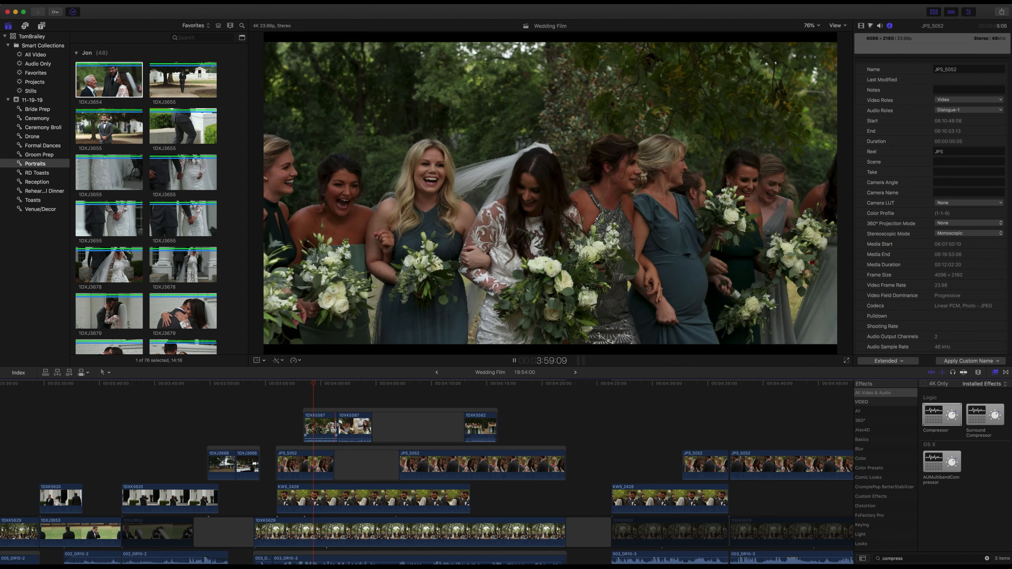
left_click_drag(330, 427, 326, 427)
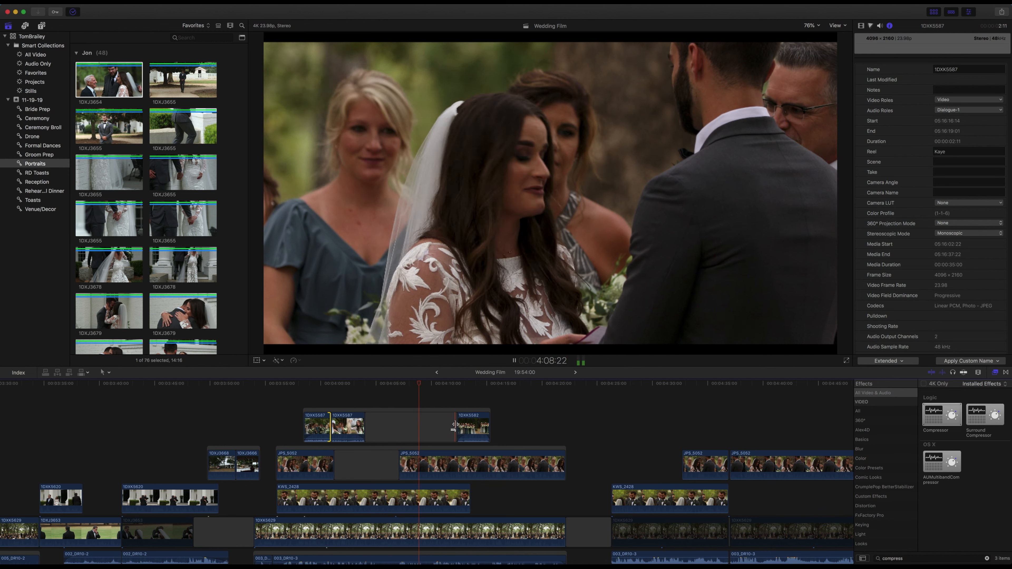
left_click_drag(455, 425, 427, 426)
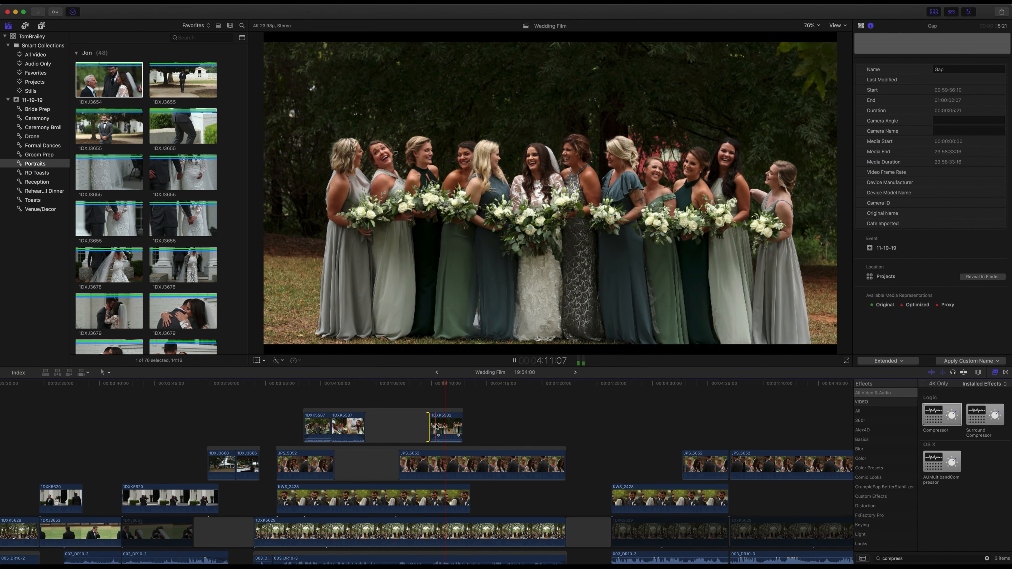
left_click(445, 432)
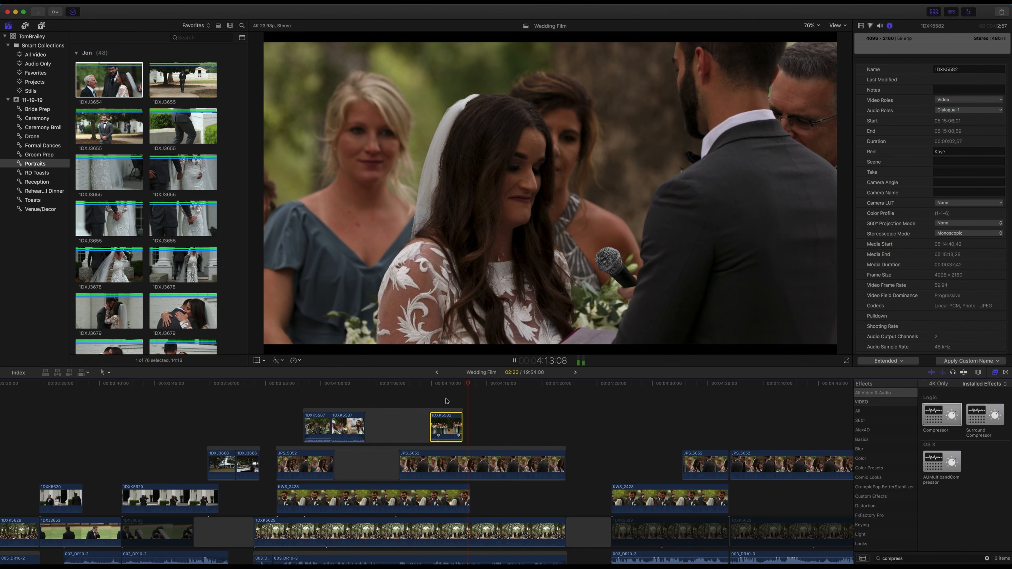
left_click(446, 400)
left_click(460, 399)
Extend the end of the 40% slow-motion couple shot slightly, just before 1DXJ3701 in the portrait storyline
scroll(460, 400, "right", 2)
scroll(460, 399, "right", 3)
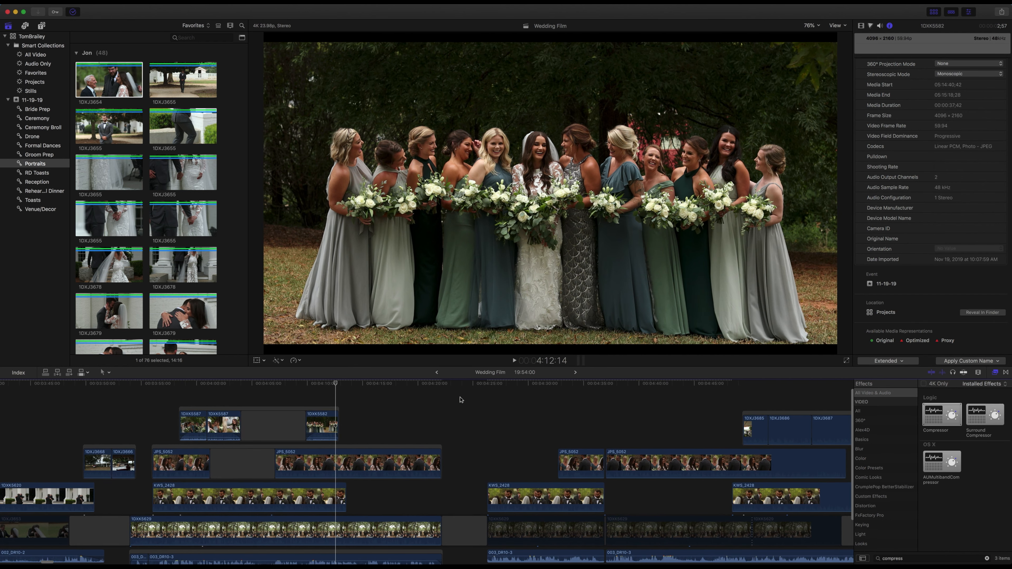
key("super+minus")
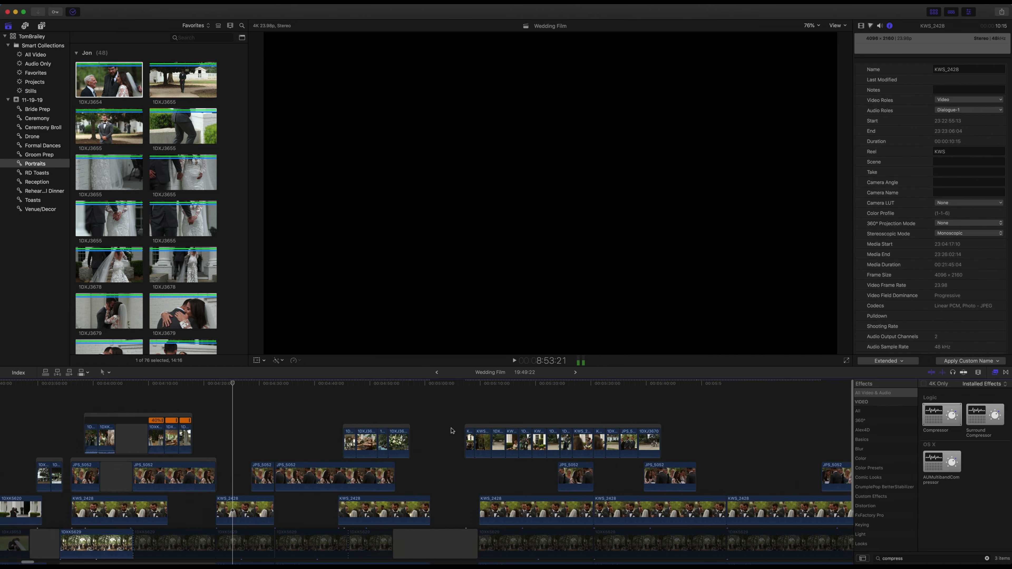
scroll(450, 430, "left", 5)
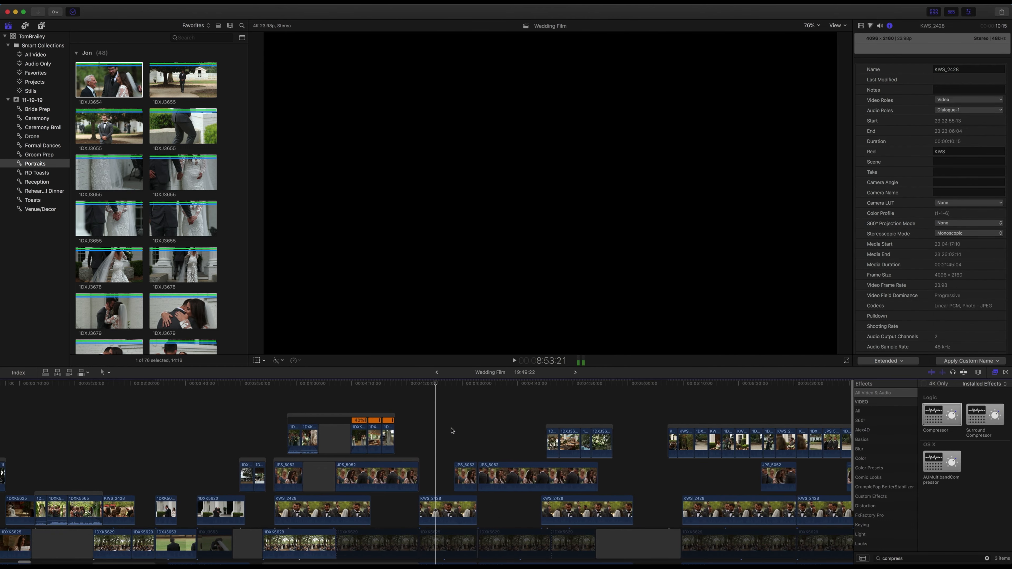
scroll(114, 189, "down", 5)
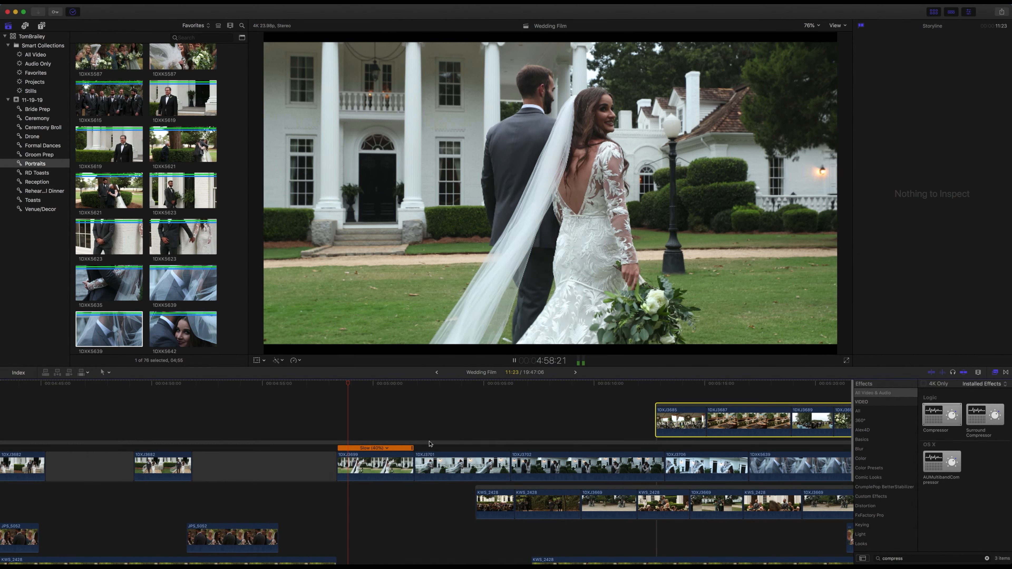
left_click_drag(412, 470, 415, 469)
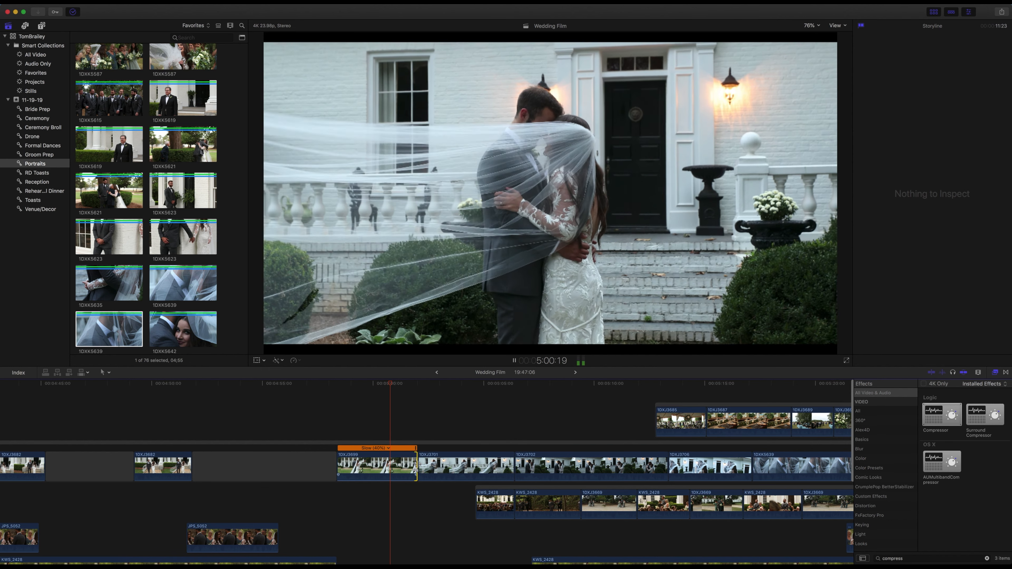
key("space")
left_click(424, 442)
left_click(417, 434)
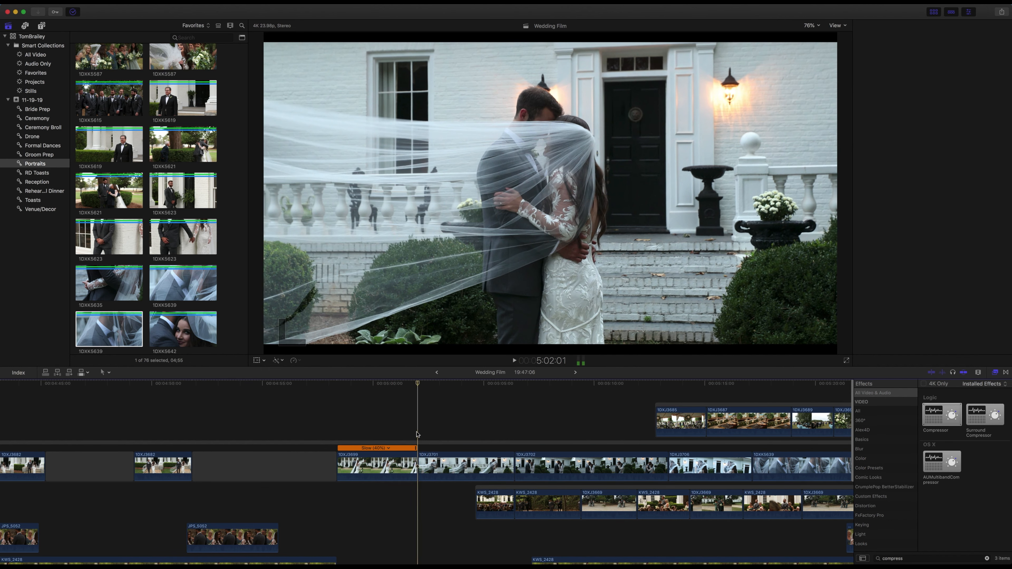
Move the four reception decor clips starting with 1DXJ3685 into the portrait storyline between the 40% slow-motion couple shot and 1DXJ3701
key("super+minus")
key("super+minus")
key("super+minus")
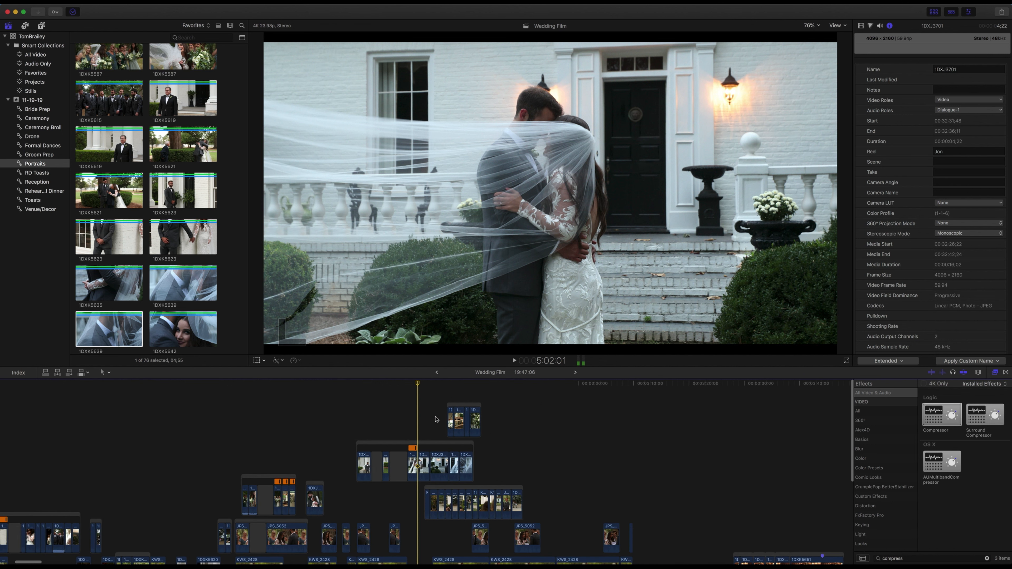
key("super+equal")
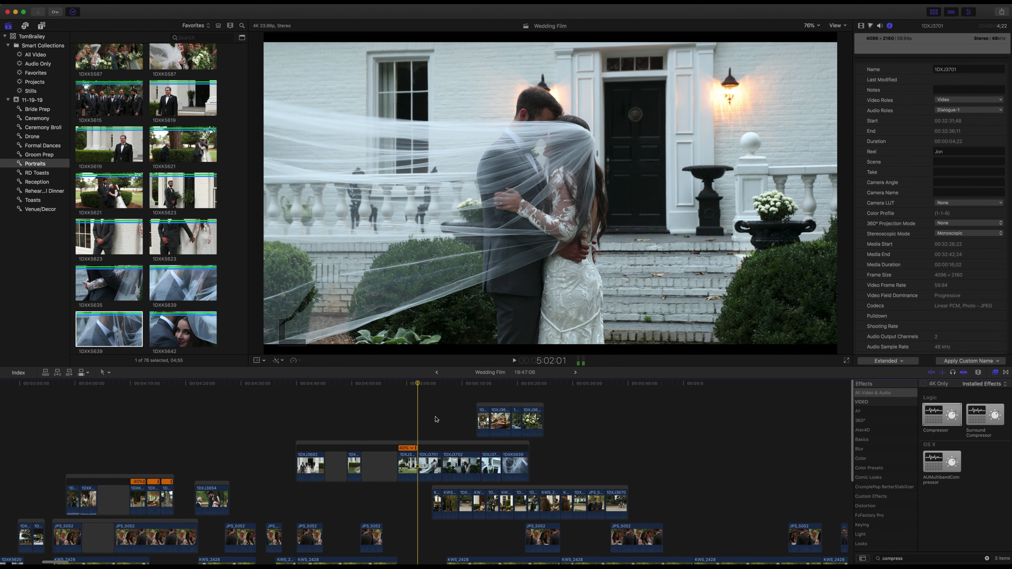
left_click(484, 420)
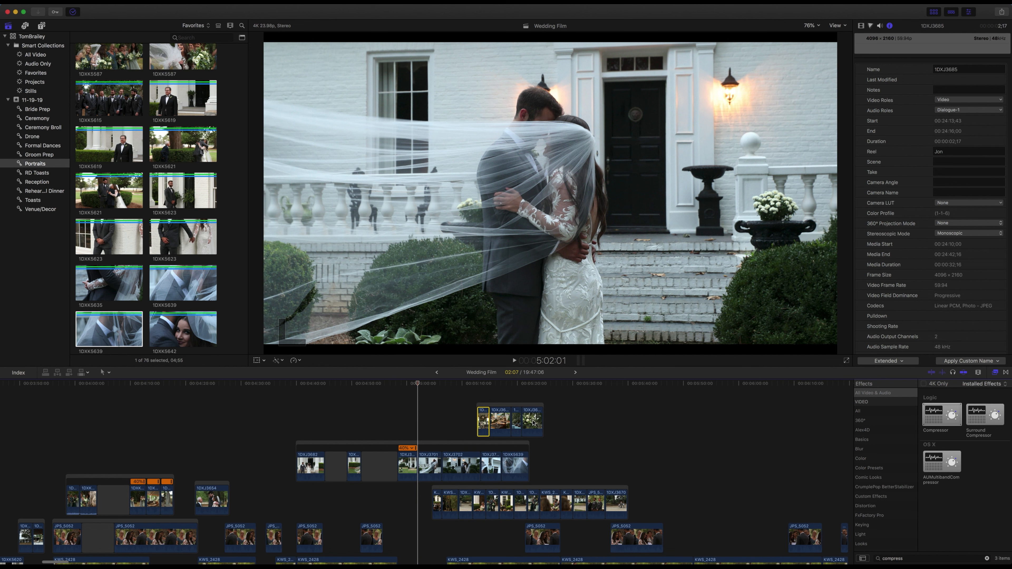
left_click_drag(488, 424, 423, 462)
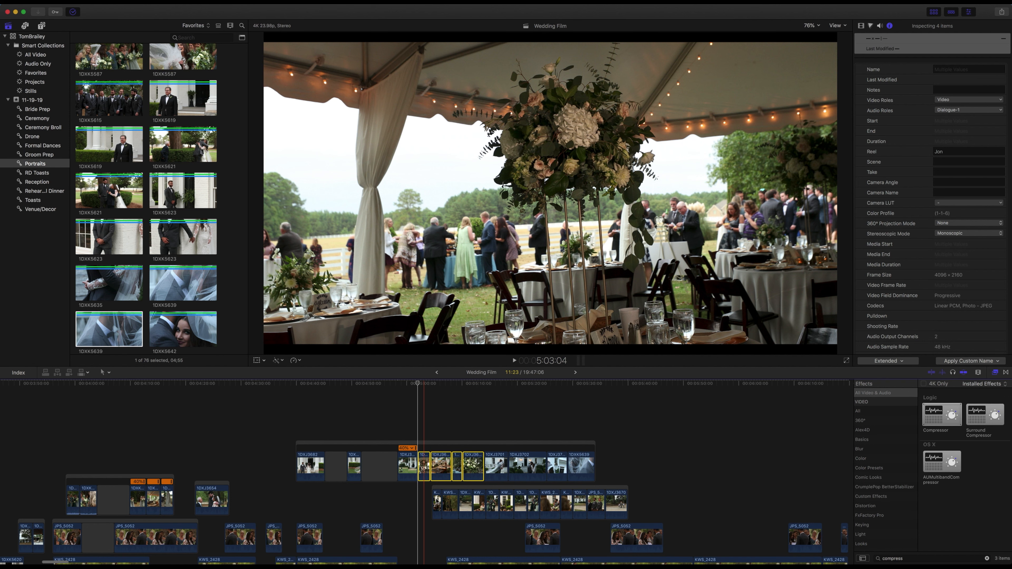
left_click_drag(486, 491, 458, 444)
left_click(458, 430)
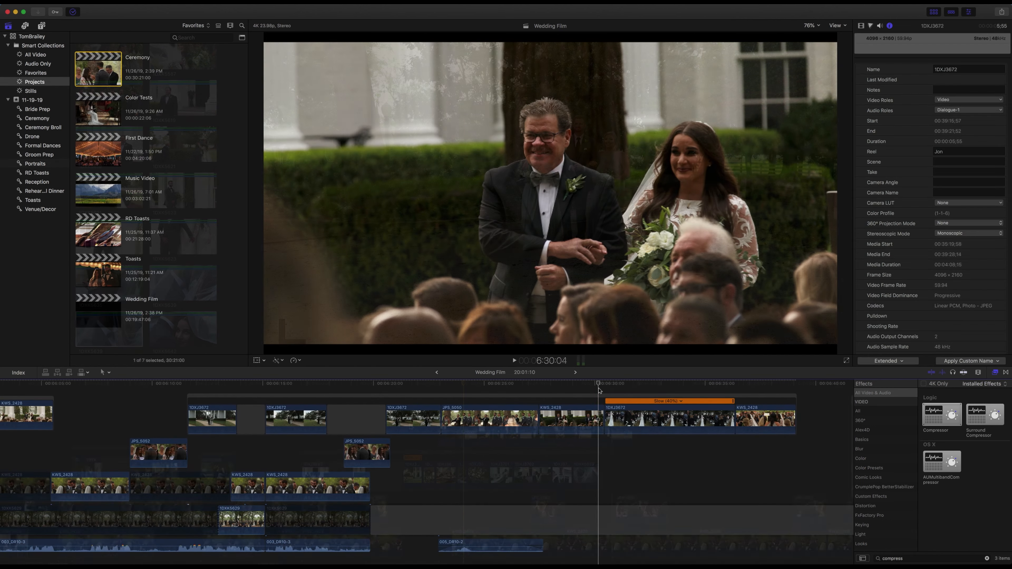
Shorten the slow-motion aisle shot 1DXJ3672 to 3:27 and trim the end of the last KWS_2428 aisle clip to 2:11
key("space")
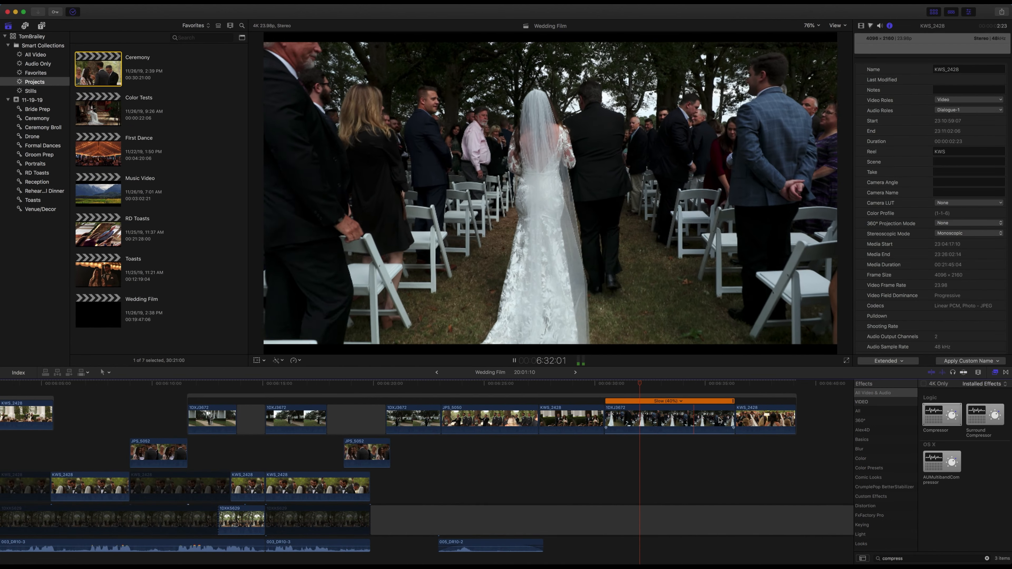
left_click_drag(732, 401, 679, 401)
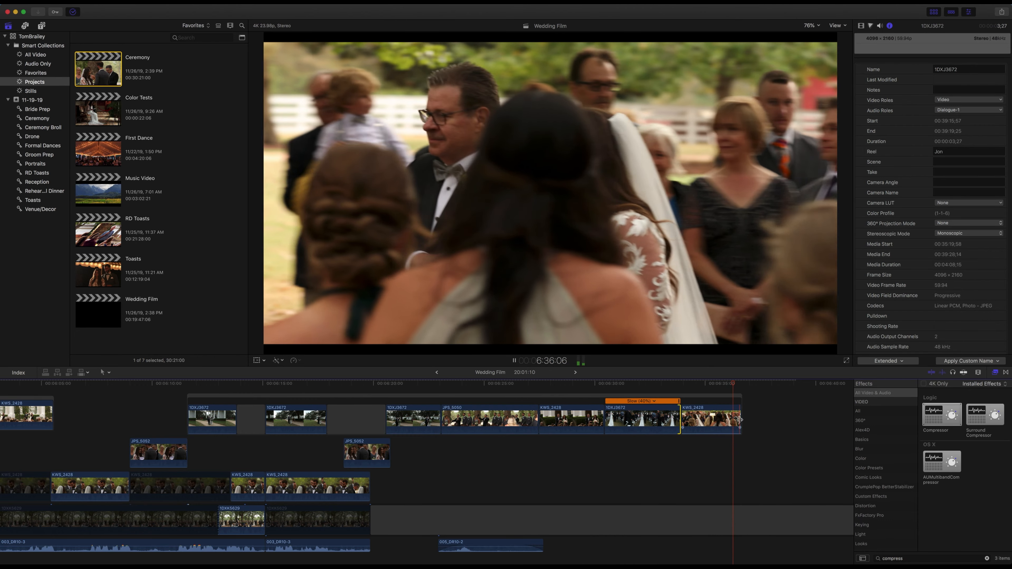
left_click_drag(740, 418, 735, 419)
key("super+minus")
key("super+minus")
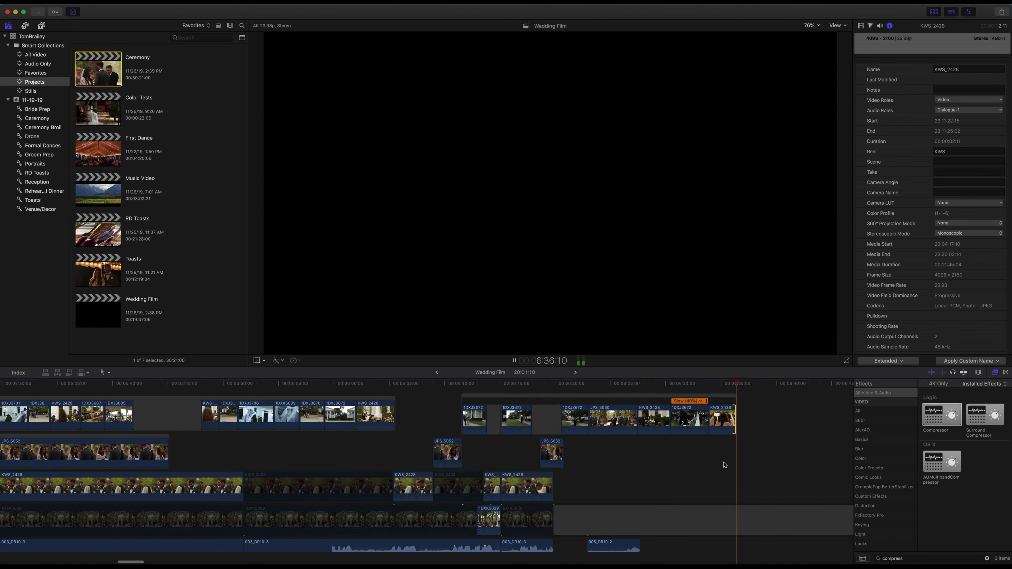
scroll(716, 467, "right", 4)
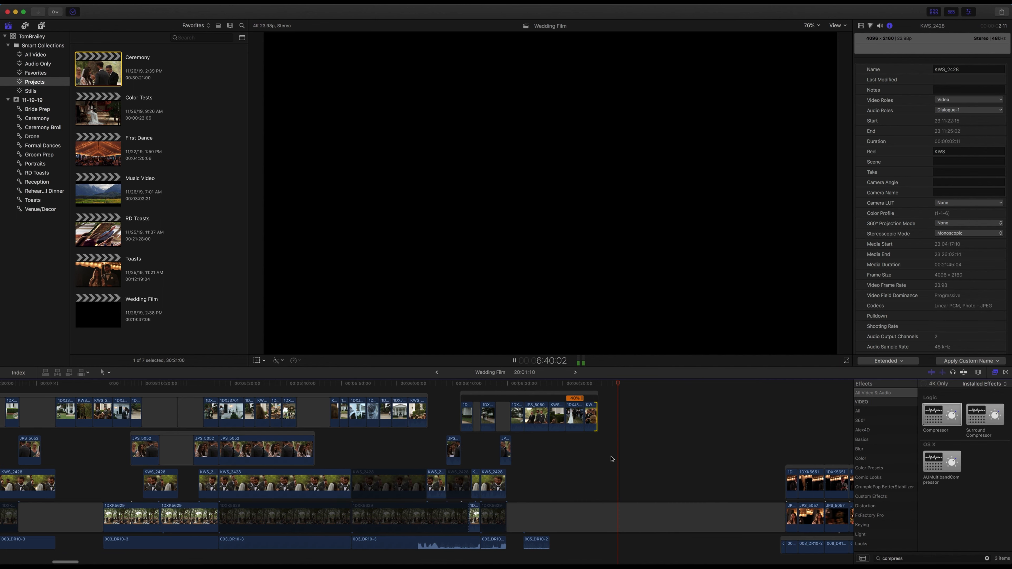
key("space")
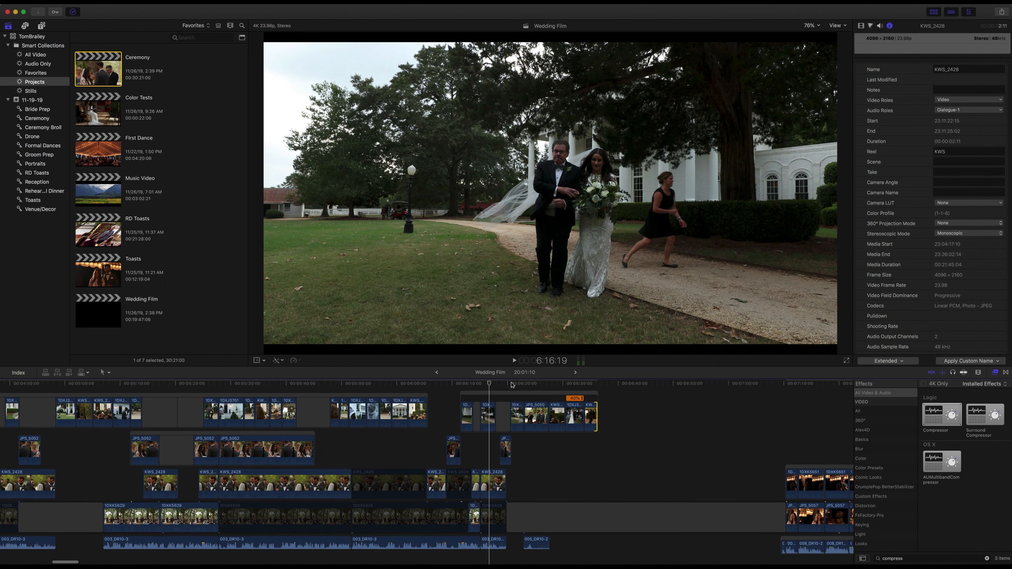
Review the aisle-walk sequence and move the two far-off 1DXK5629 ceremony clips with their attached clips into the gap near its end
left_click_drag(528, 385, 541, 386)
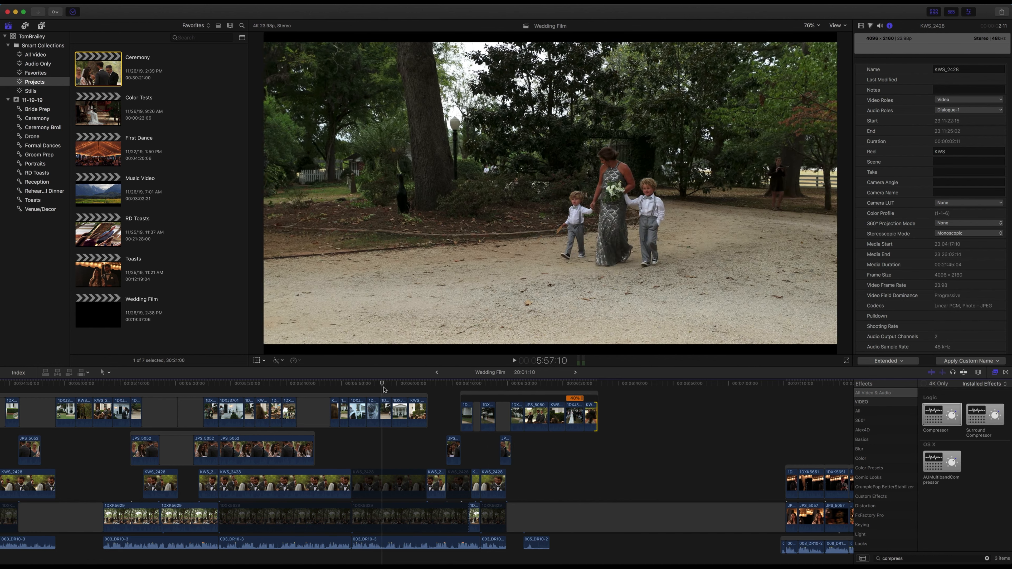
left_click_drag(457, 389, 591, 397)
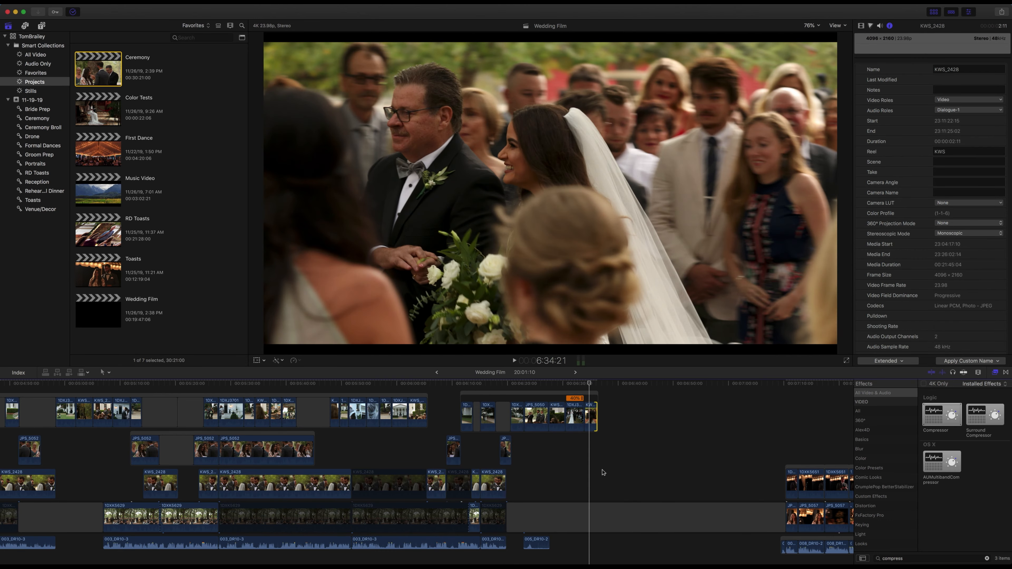
scroll(605, 537, "down", 2)
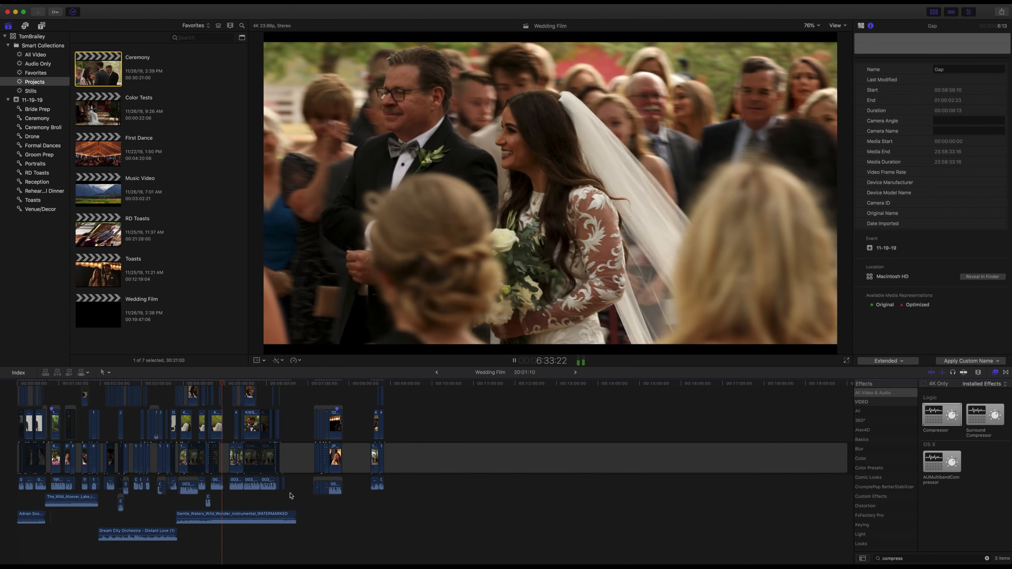
key("super+equal")
key("super+equal")
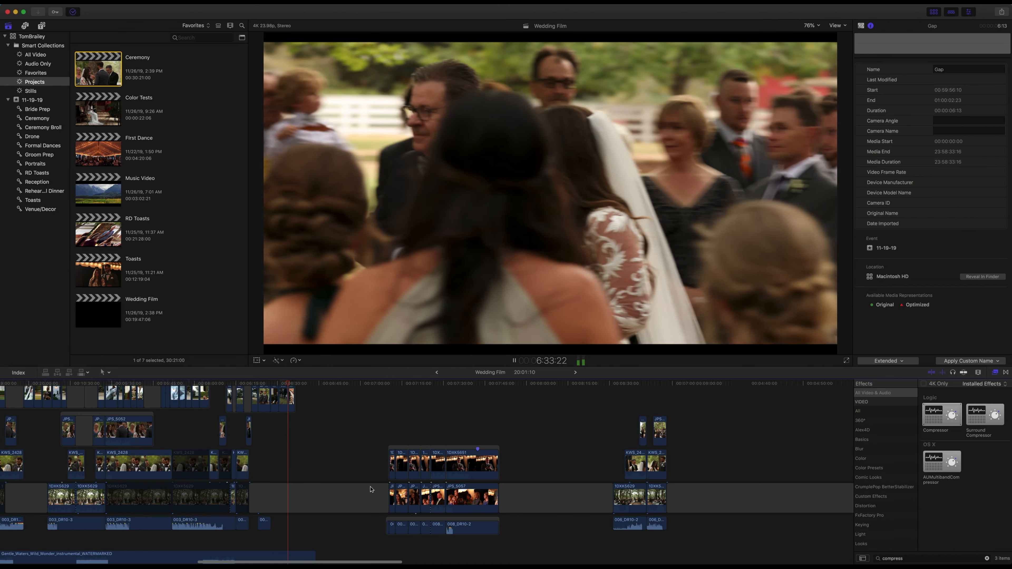
left_click(631, 494)
key("space")
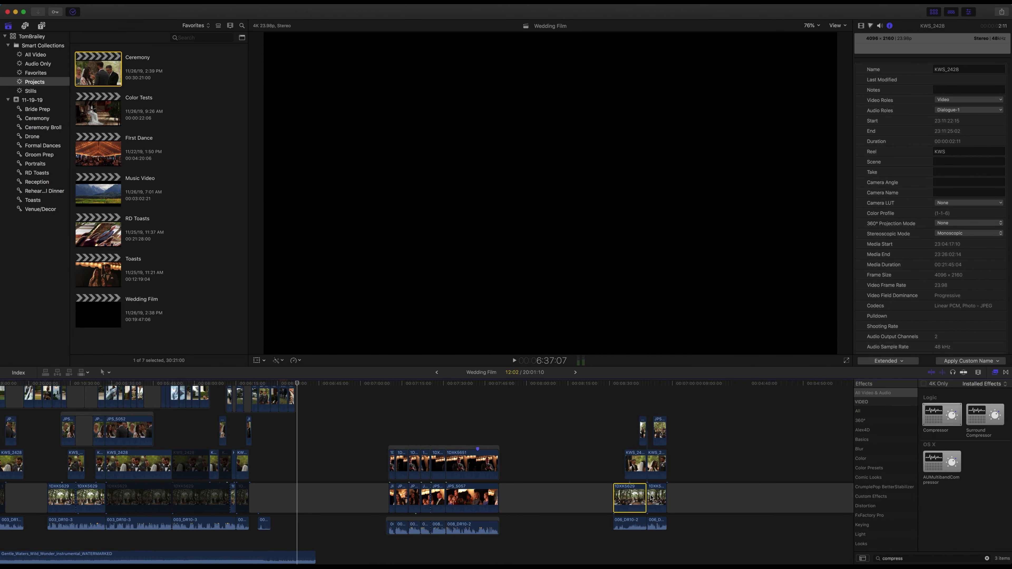
left_click_drag(636, 498, 296, 497)
left_click(278, 456)
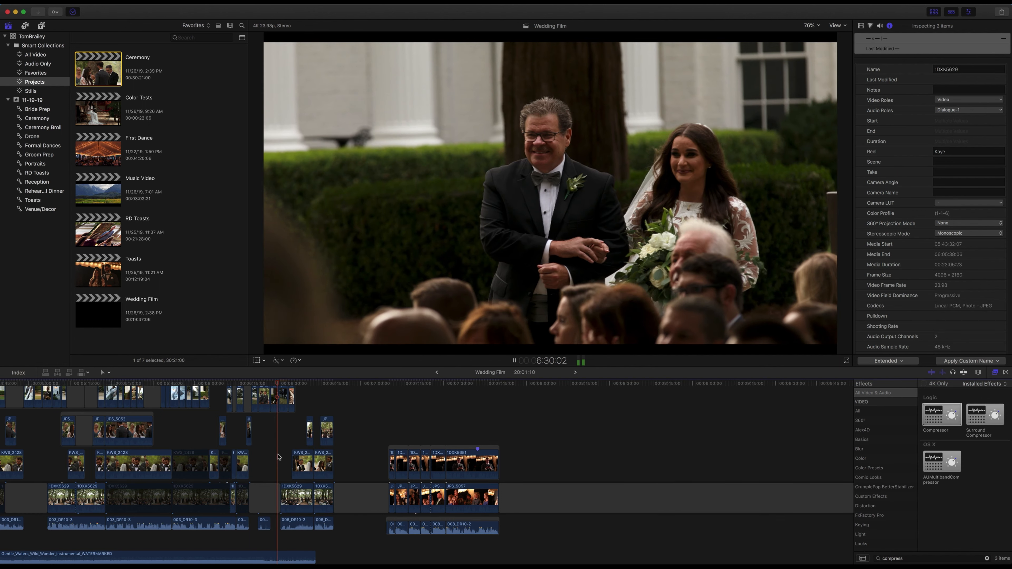
key("super+equal")
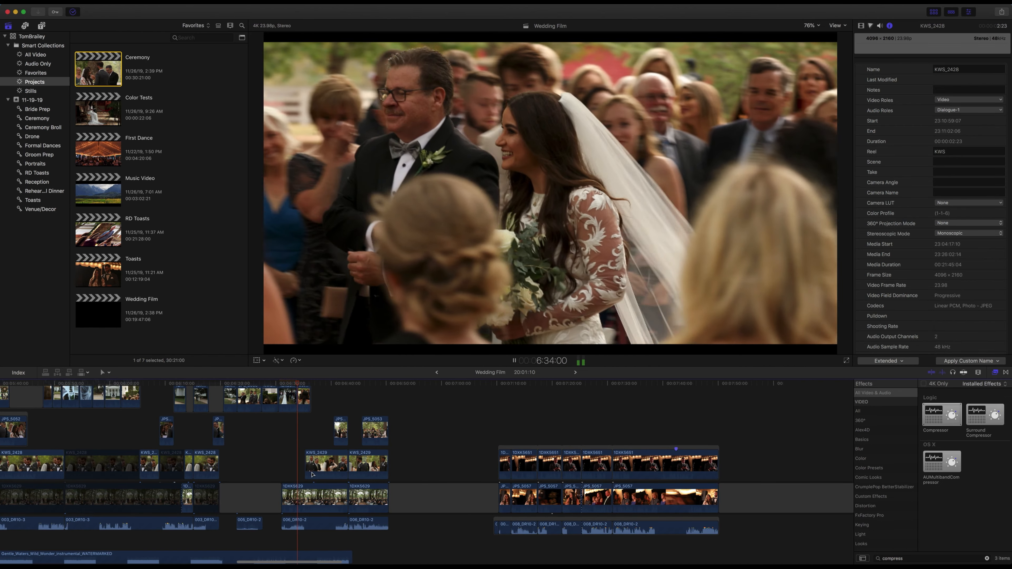
key("a")
left_click(309, 398)
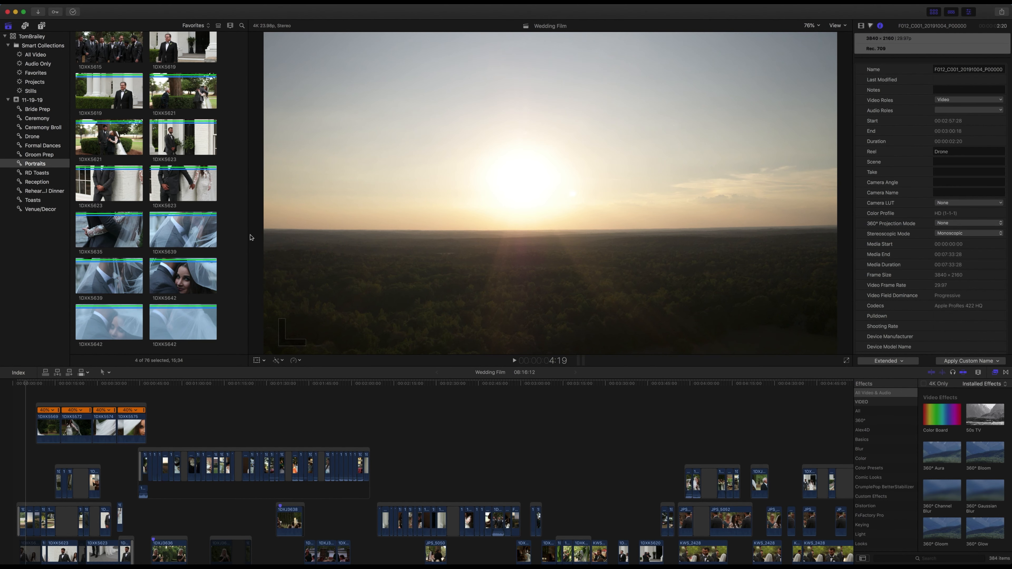
Move the slow-motion bridal portrait storyline starting with 1DXK5569 about 44 seconds later and hide its speed bars
left_click(53, 383)
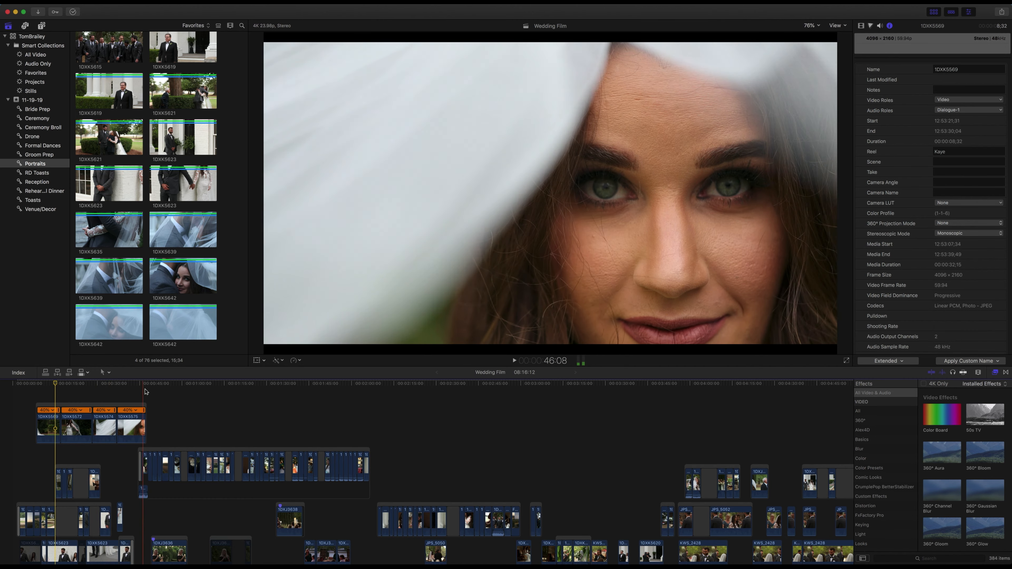
left_click_drag(107, 406, 235, 404)
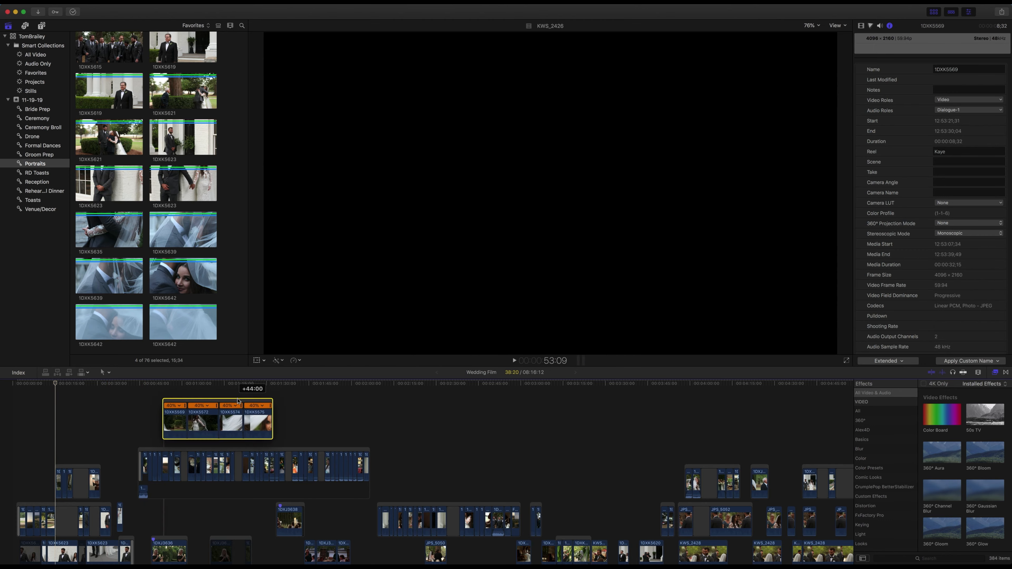
scroll(38, 458, "down", 3)
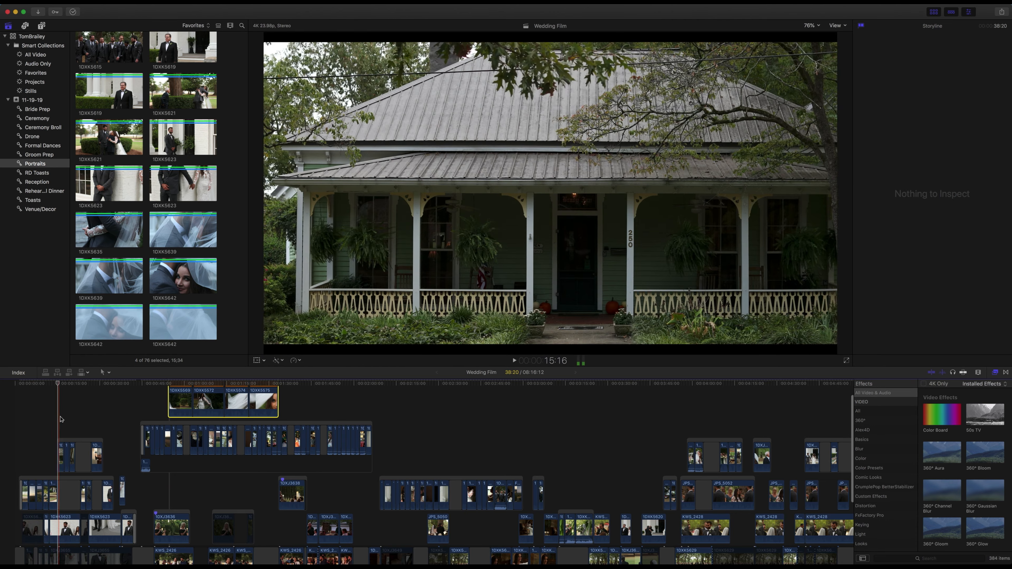
key("super+r")
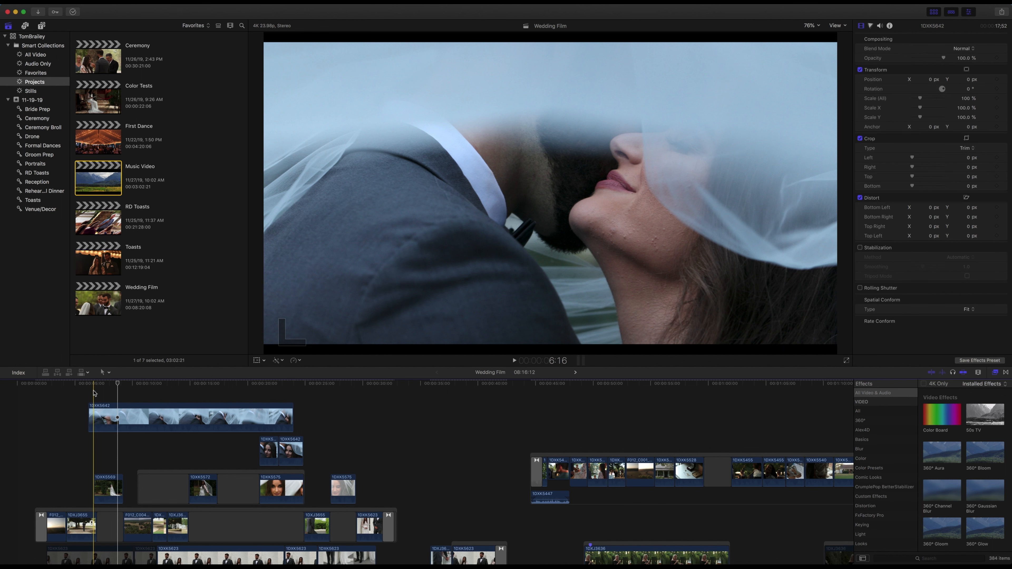
Play the opening veil shot and join the four veil clips above the opening portraits into one storyline
key("space")
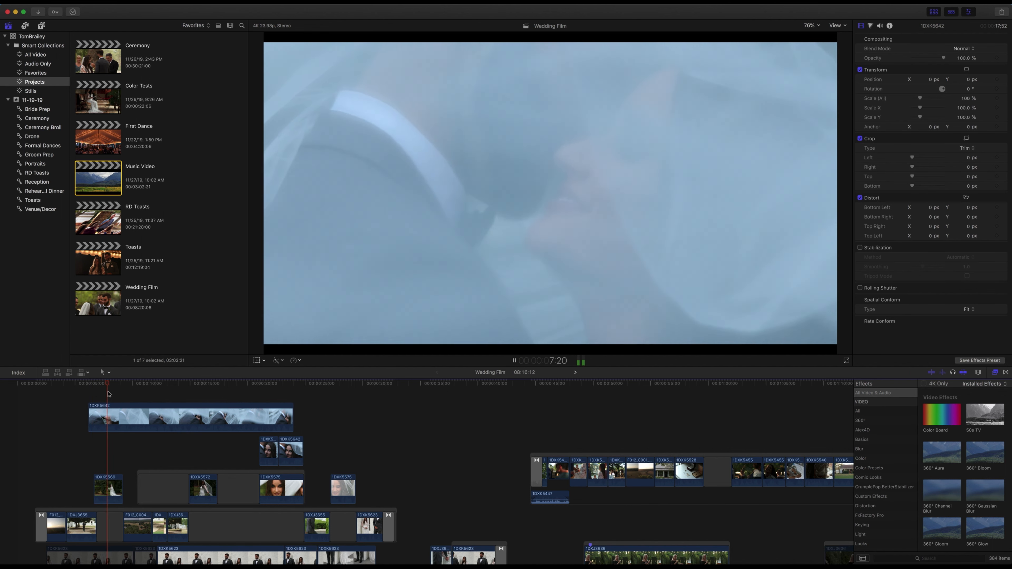
key("space")
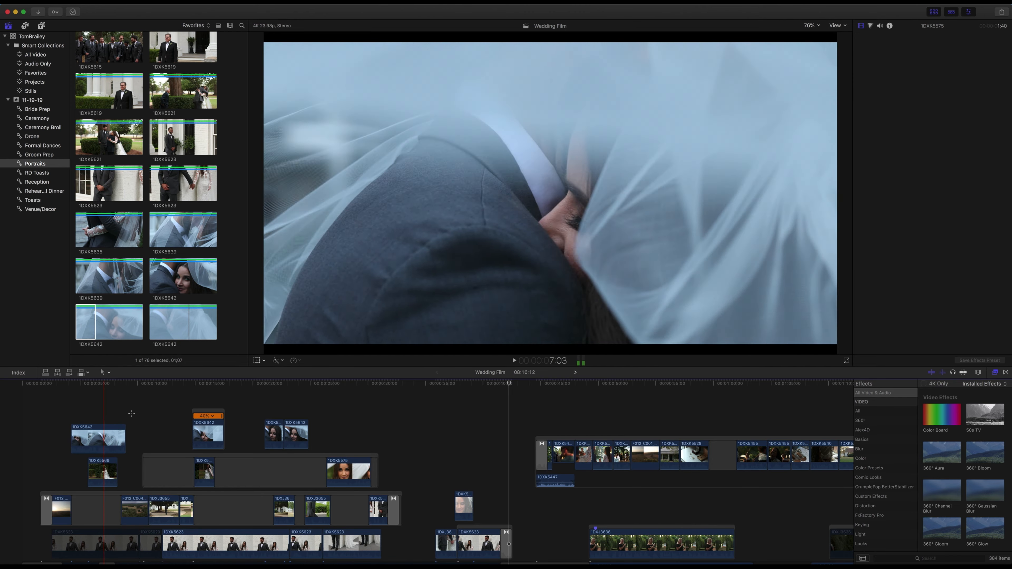
left_click_drag(131, 414, 317, 435)
key("super+g")
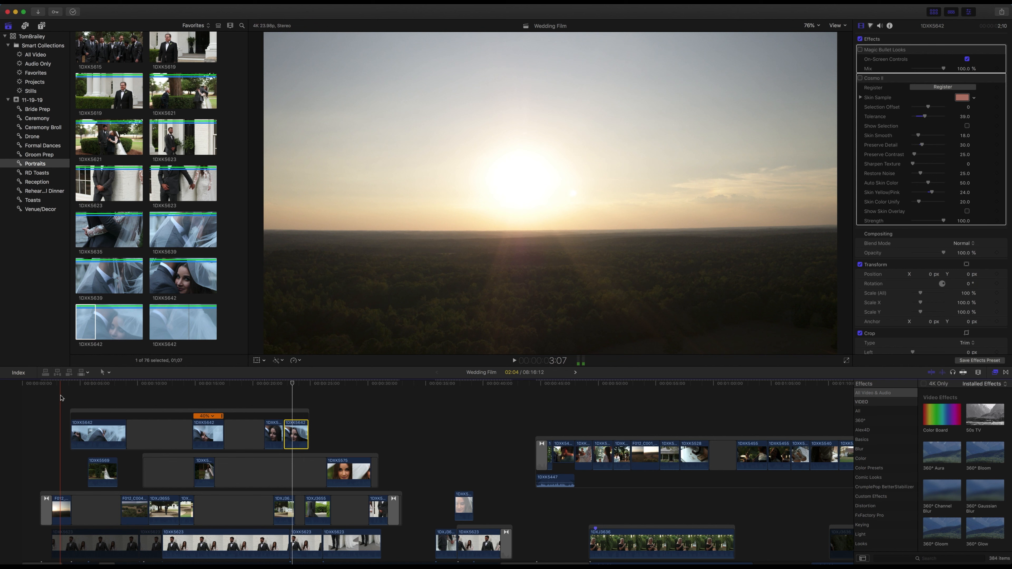
Play the opening, trim the end of the first 1DXK5642 veil clip to 3:20, and move bridal clip 1DXK5569 to follow its cut
key("space")
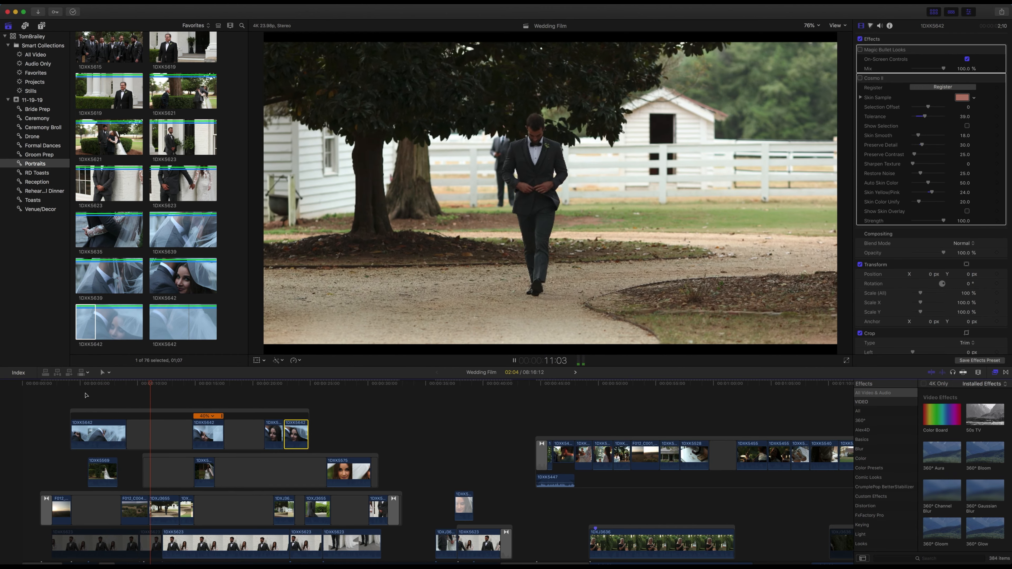
left_click(86, 395)
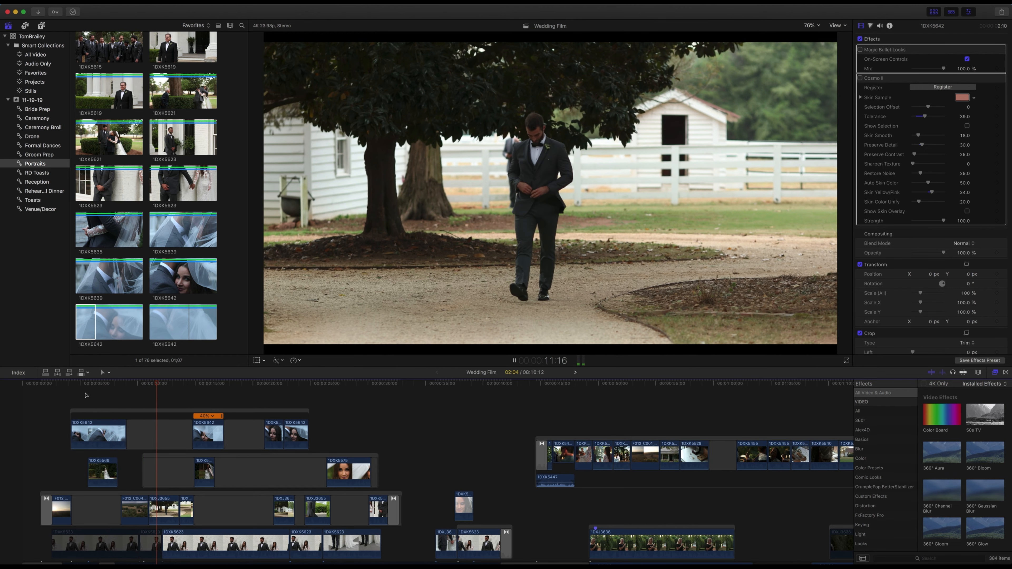
left_click(87, 395)
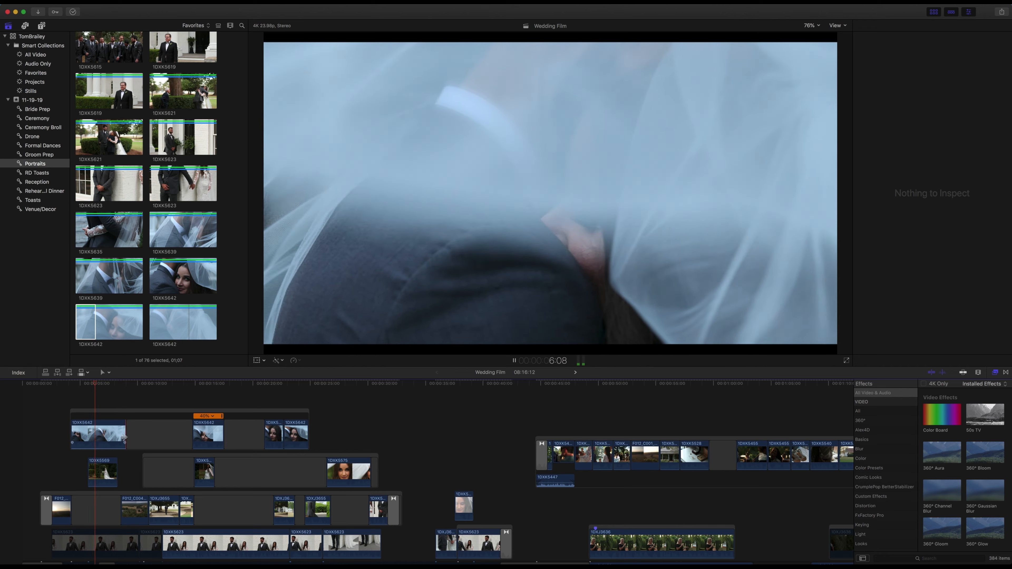
left_click_drag(124, 436, 124, 465)
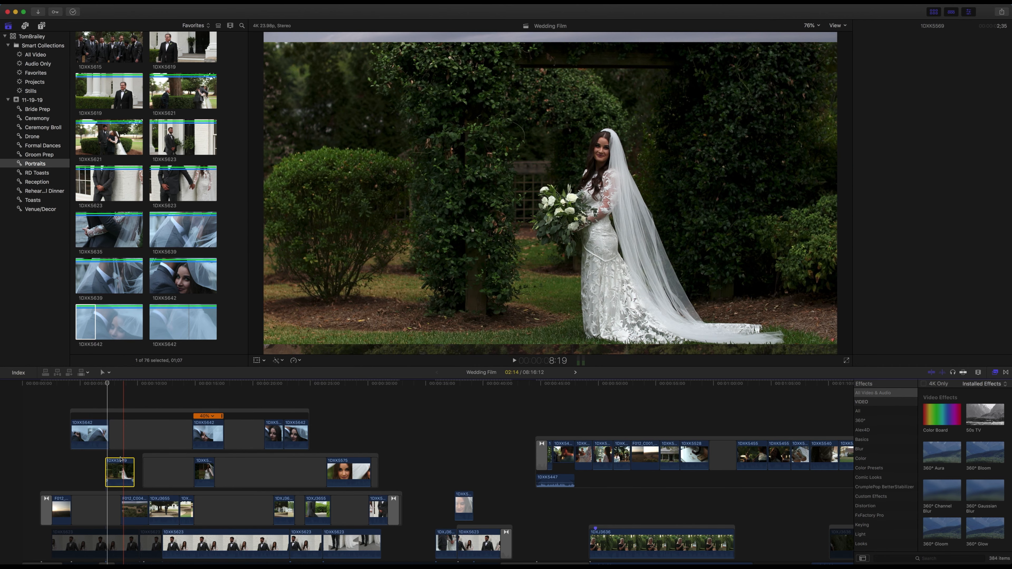
left_click(105, 405)
left_click(205, 446)
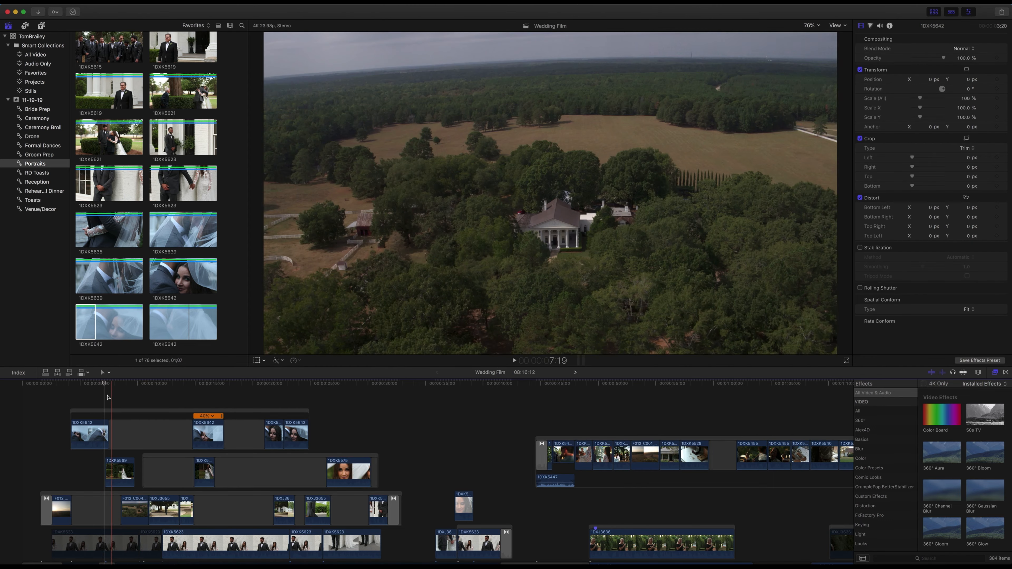
left_click(100, 397)
key("space")
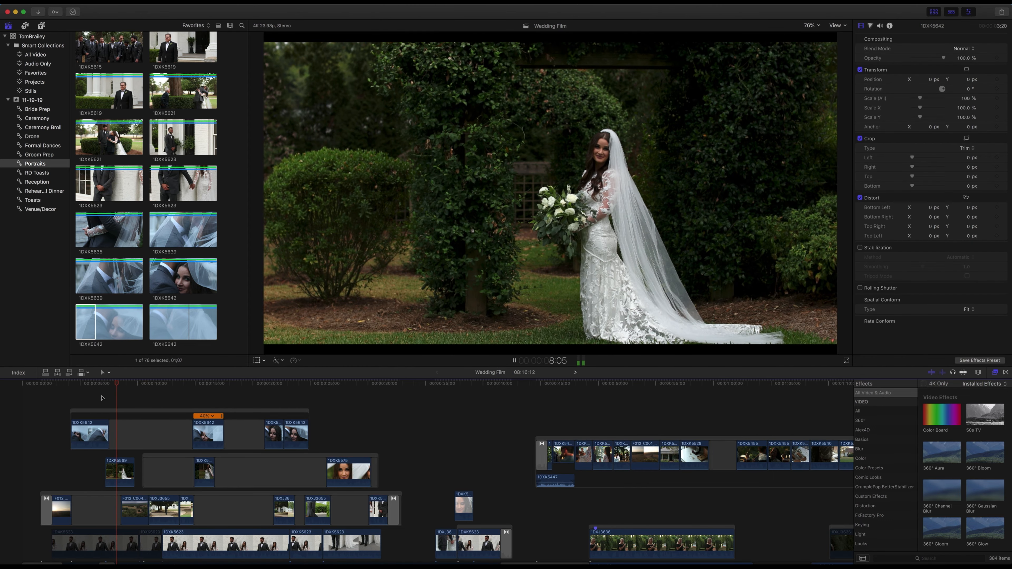
Trim the end of bridal clip 1DXK5569 to 2:11 and slide the aerial estate clip about half a second later
left_click(132, 464)
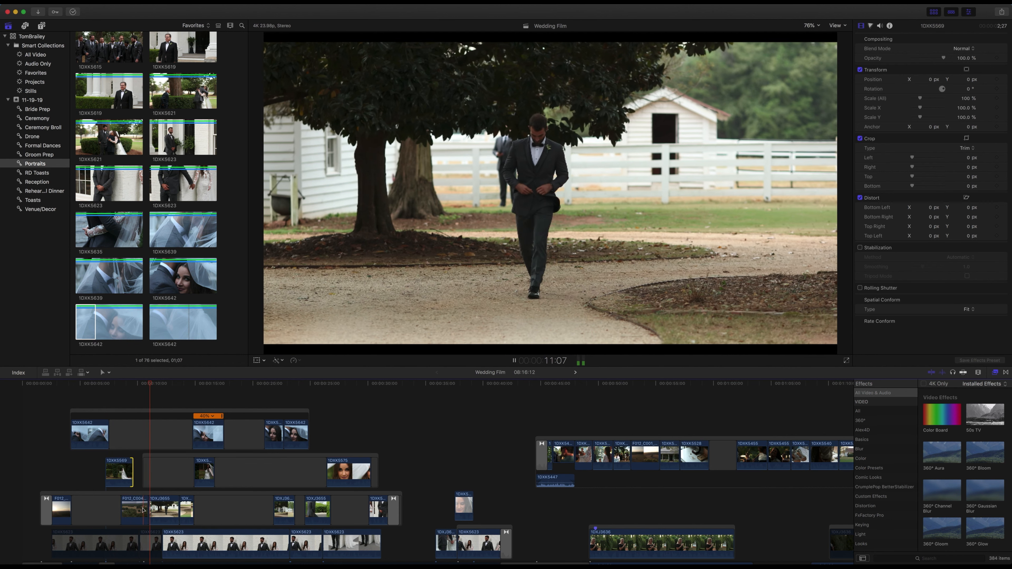
left_click(143, 509)
key("space")
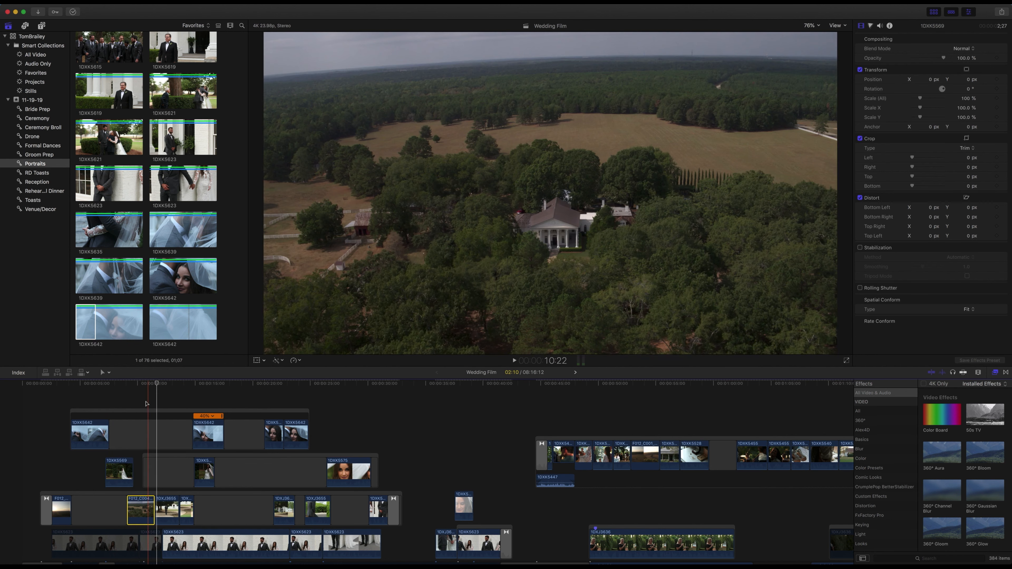
left_click(147, 404)
key("space")
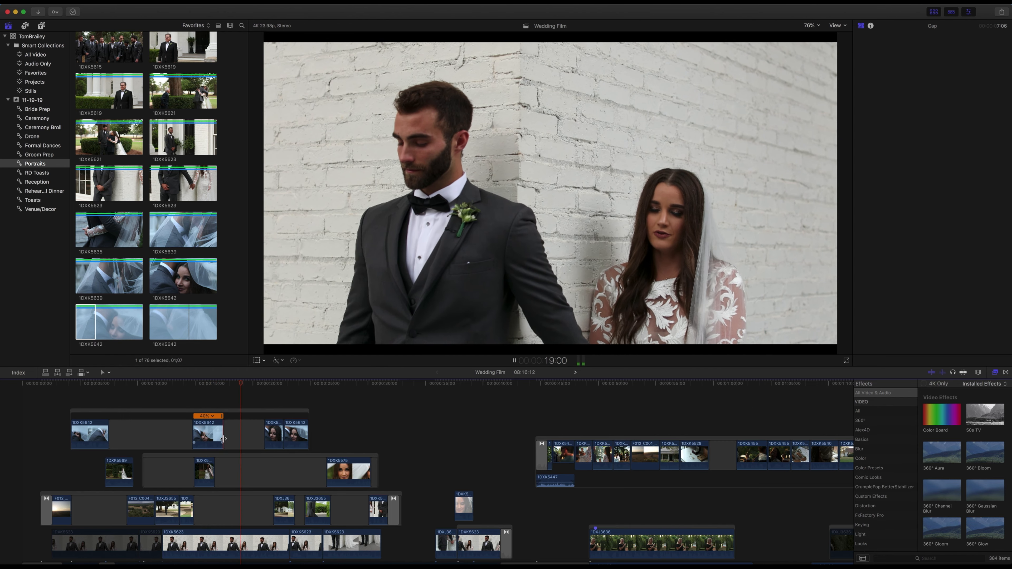
Move bridal clip 1DXK5572 out of the early gap to directly before the 1DXK5575 close-up and play the passage
left_click_drag(209, 470, 346, 470)
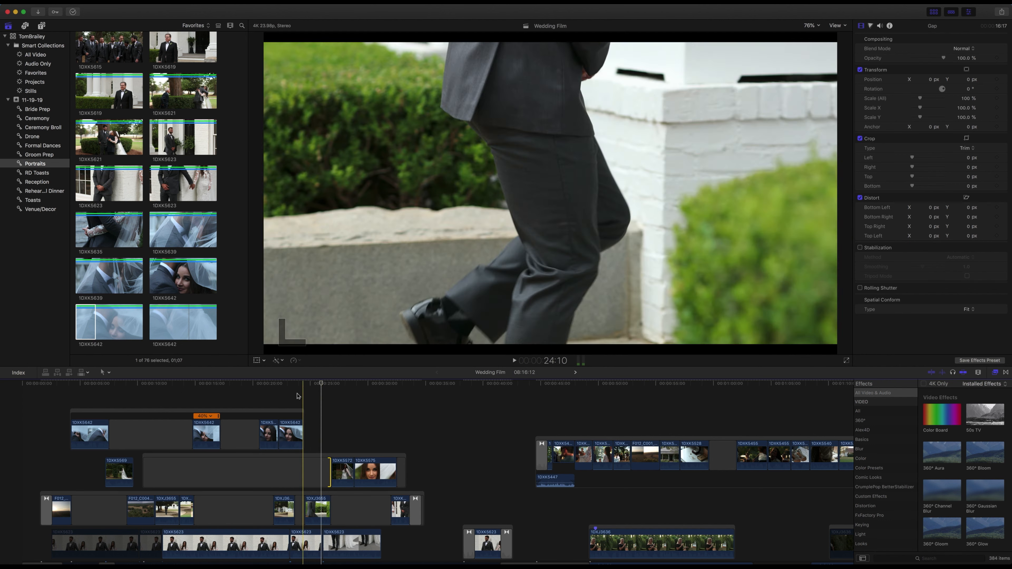
left_click(297, 396)
key("space")
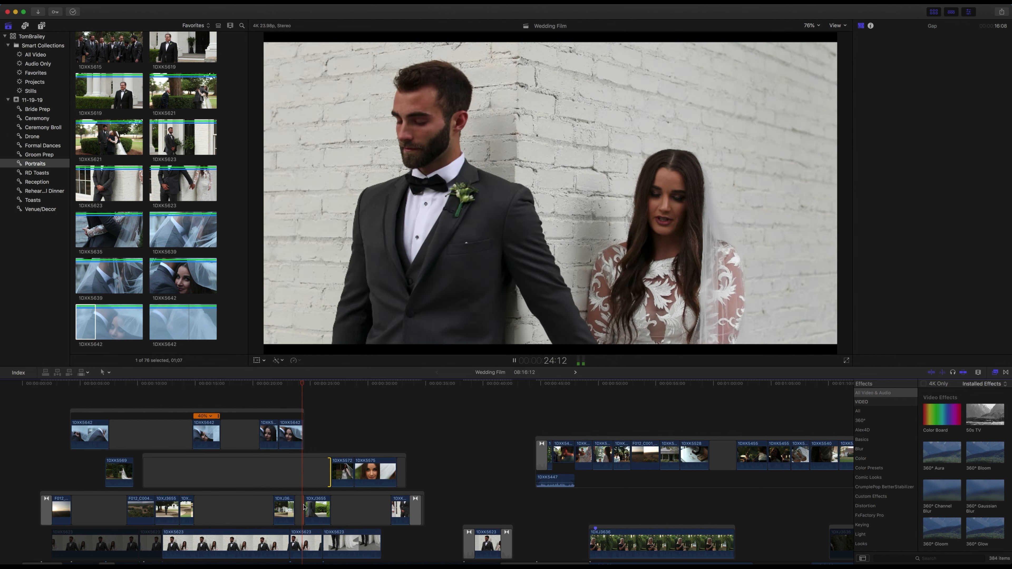
Slightly shorten the gaps before the second 1DXJ3655 clip and 1DXK5572, and lengthen the gap before the hand-holding clip ending the drone storyline
left_click_drag(303, 508, 302, 508)
left_click(304, 508)
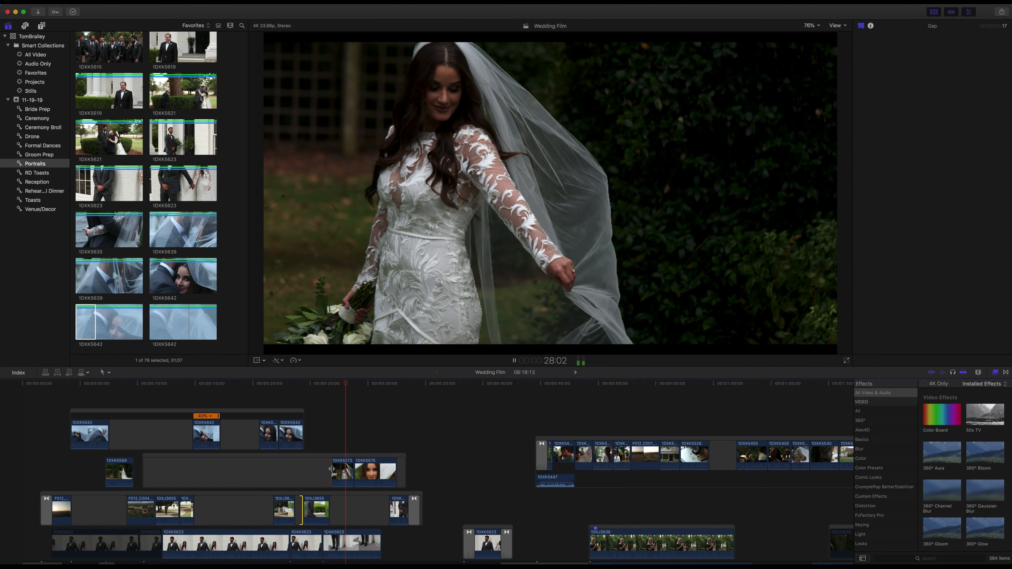
left_click_drag(329, 469, 327, 470)
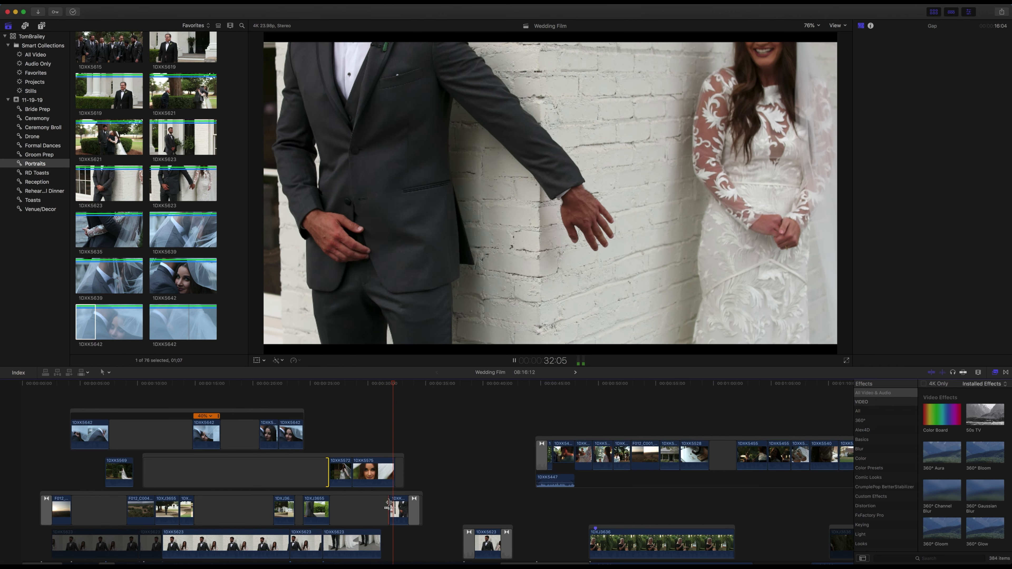
left_click(387, 506)
left_click_drag(387, 506, 392, 504)
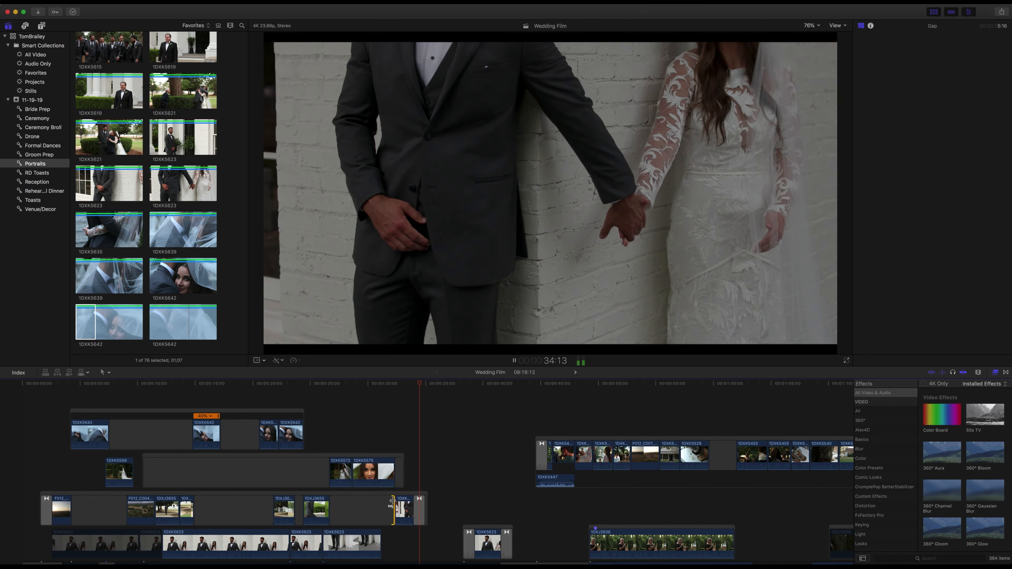
scroll(469, 492, "down", 2)
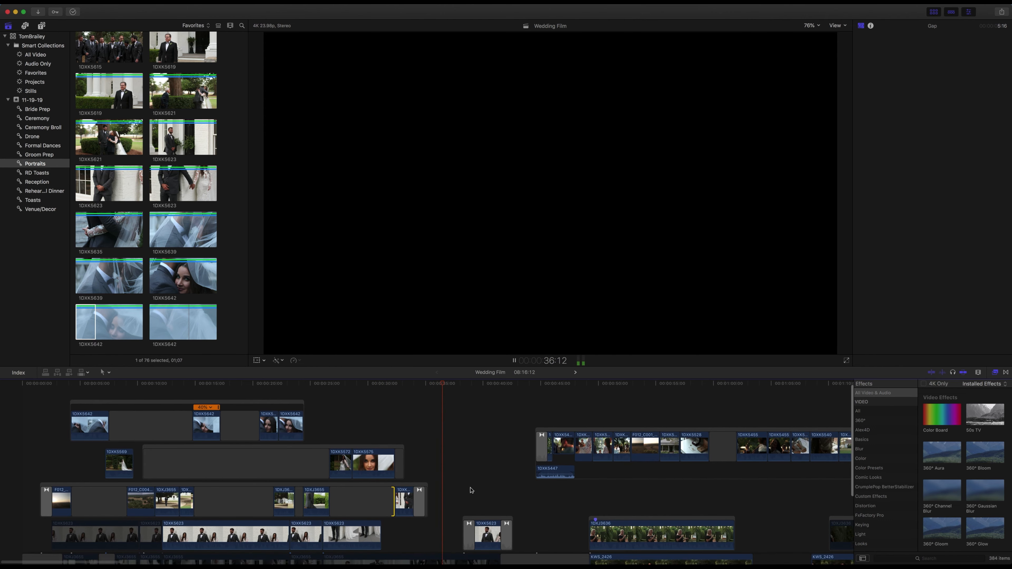
scroll(471, 491, "down", 2)
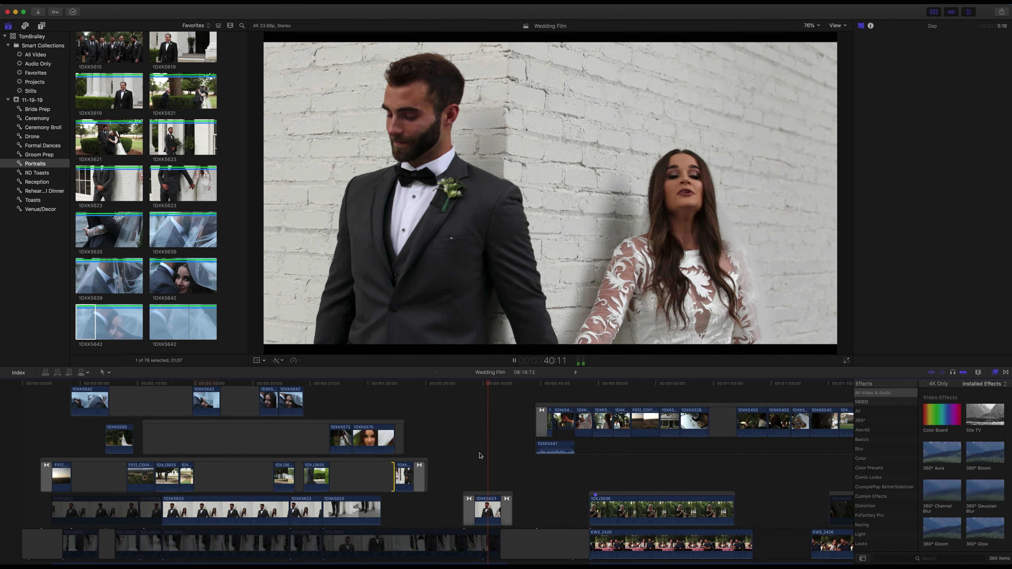
key("space")
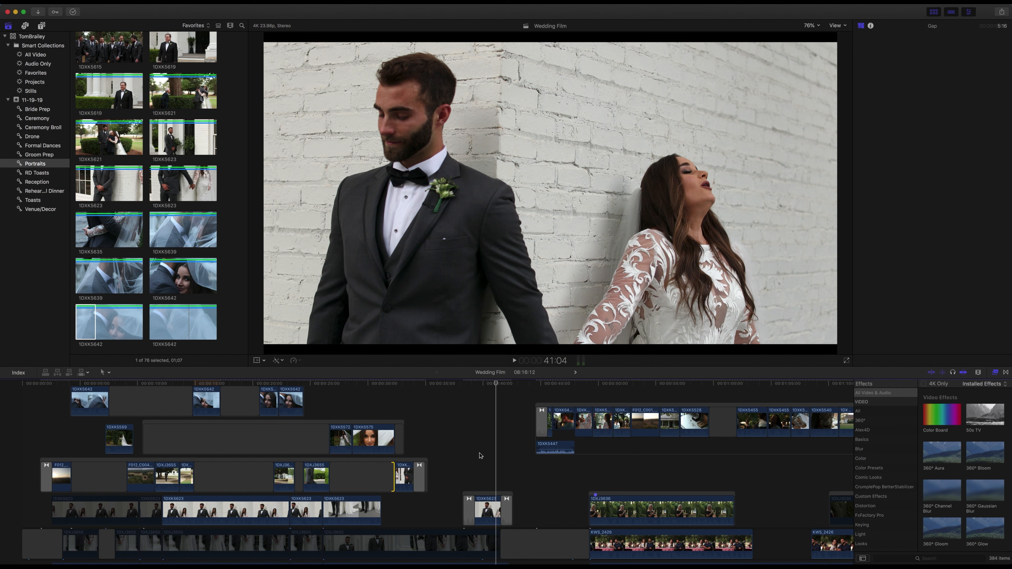
Join bridal clip 1DXK5569 with the 1DXK5572 and 1DXK5575 clips in one storyline
key("super+r")
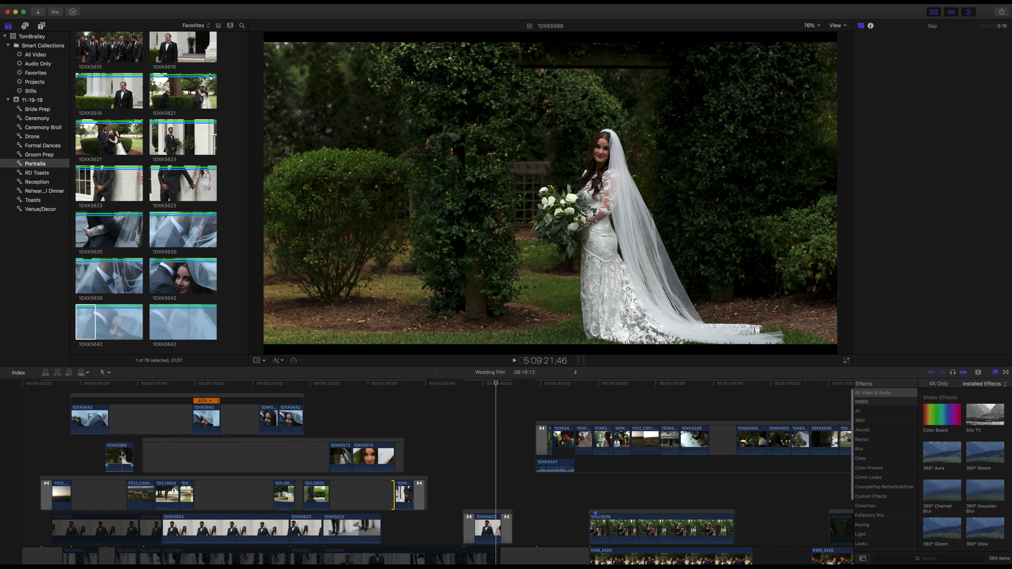
left_click(118, 456)
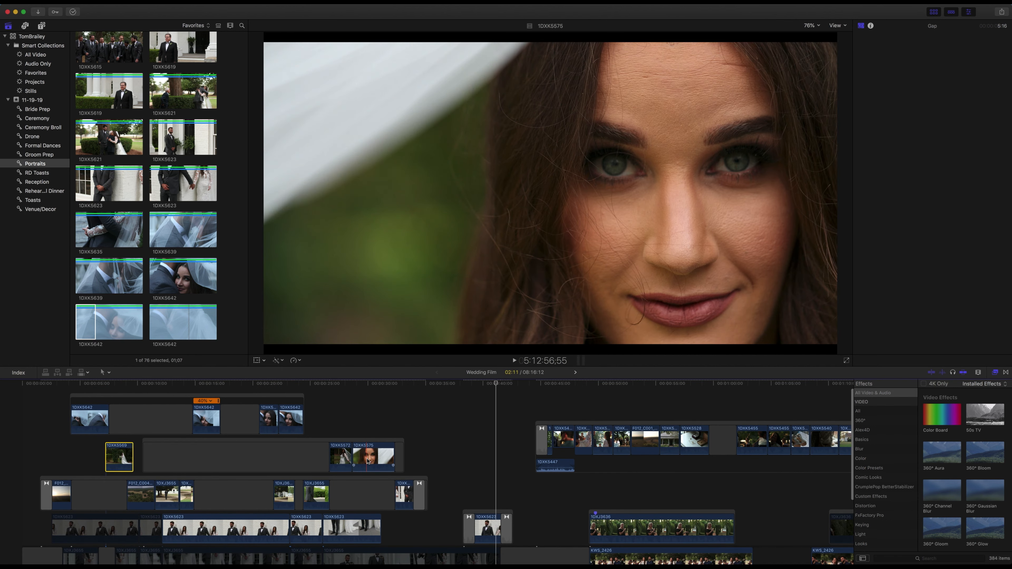
left_click(363, 460, "shift")
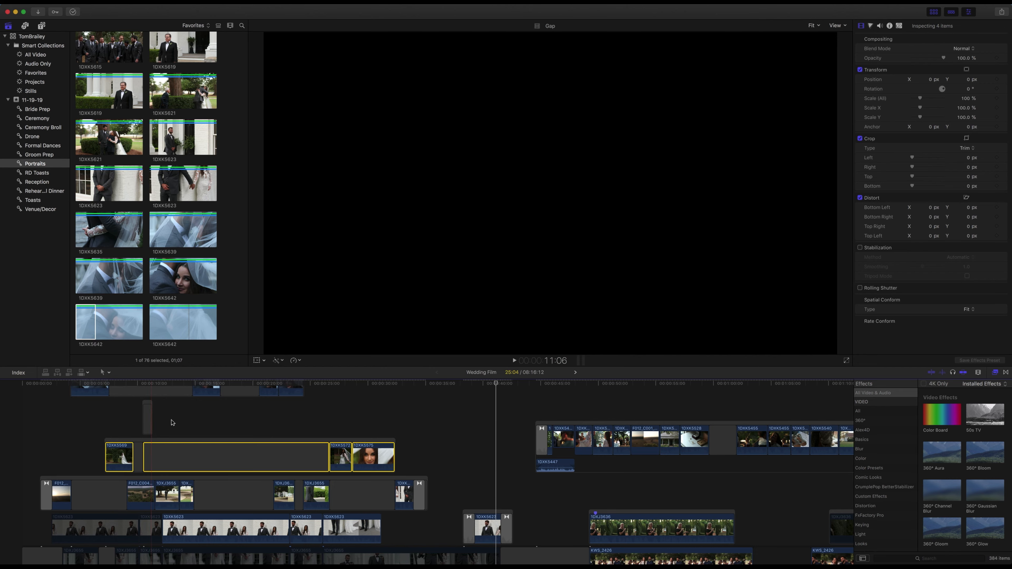
left_click(172, 422)
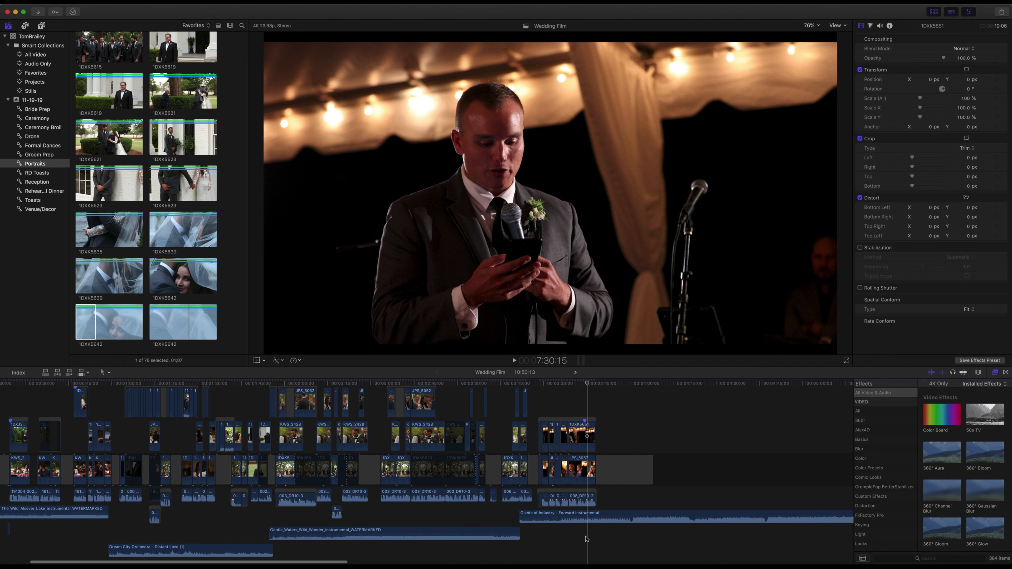
Trim the start of the Giants of Industry - Forward Instrumental track to 3:20:04 and move it under the reception clips
key("space")
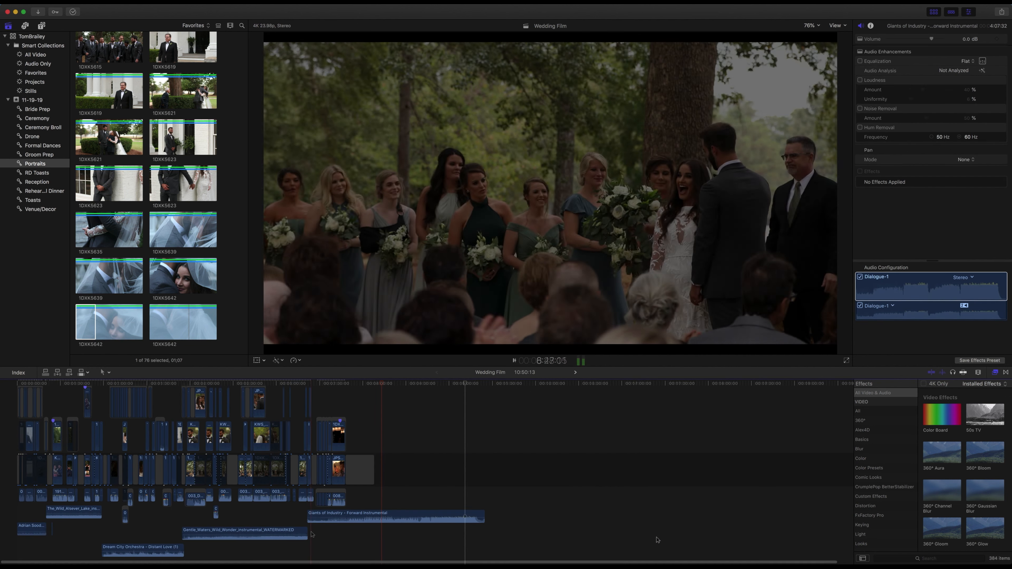
left_click(311, 533)
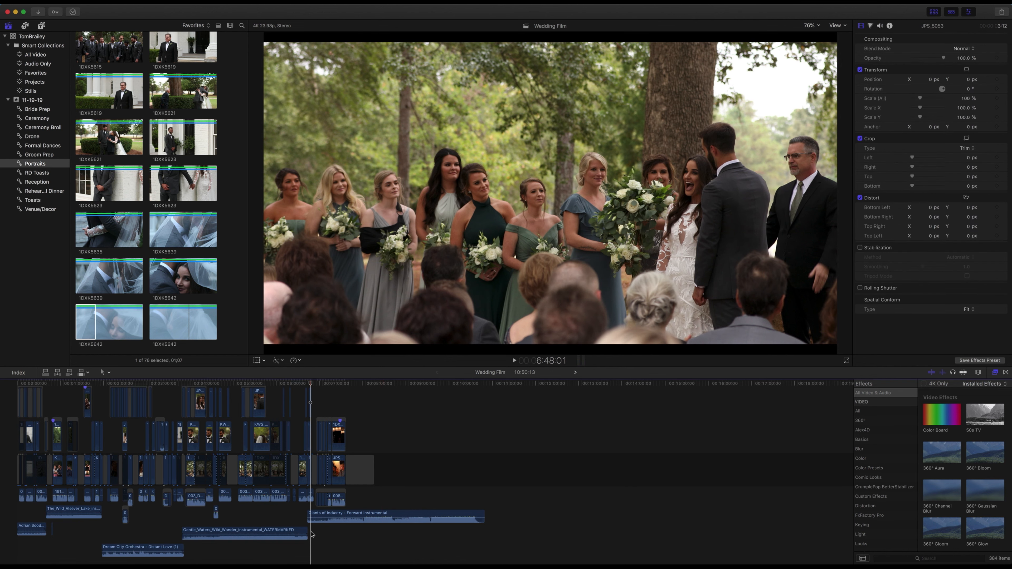
key("super+equal")
key("super+equal")
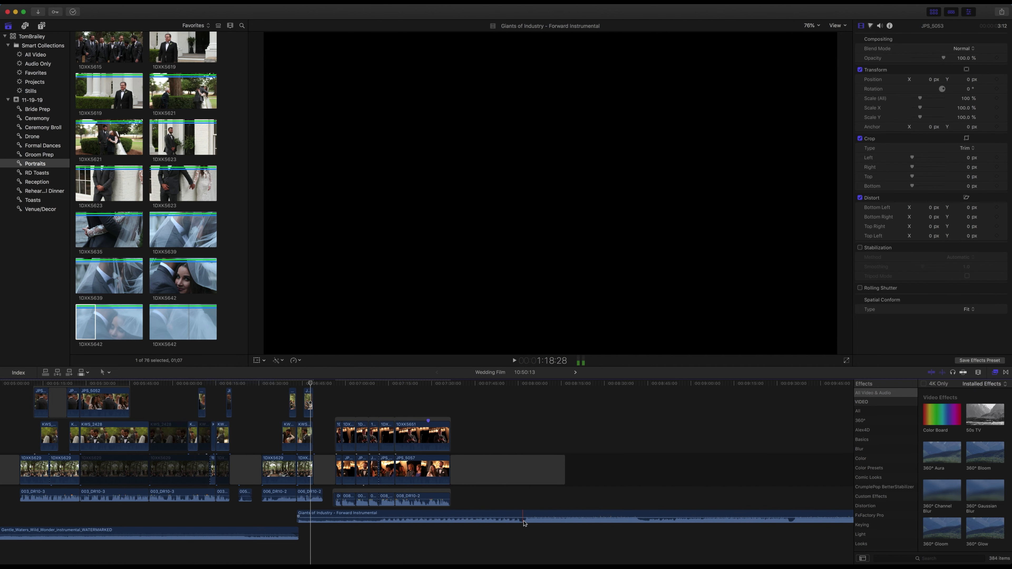
left_click_drag(298, 515, 433, 509)
left_click_drag(527, 513, 445, 515)
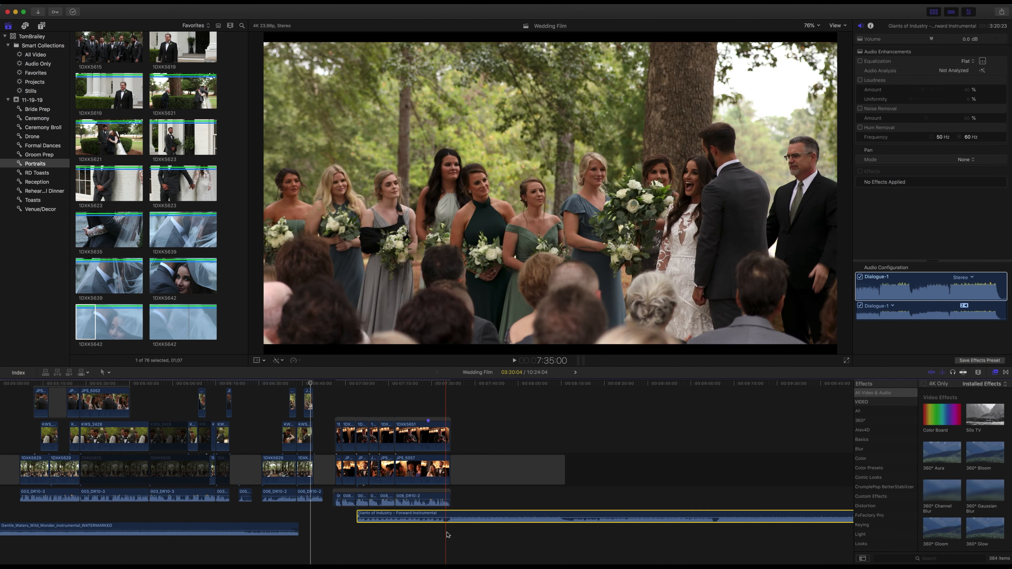
key("space")
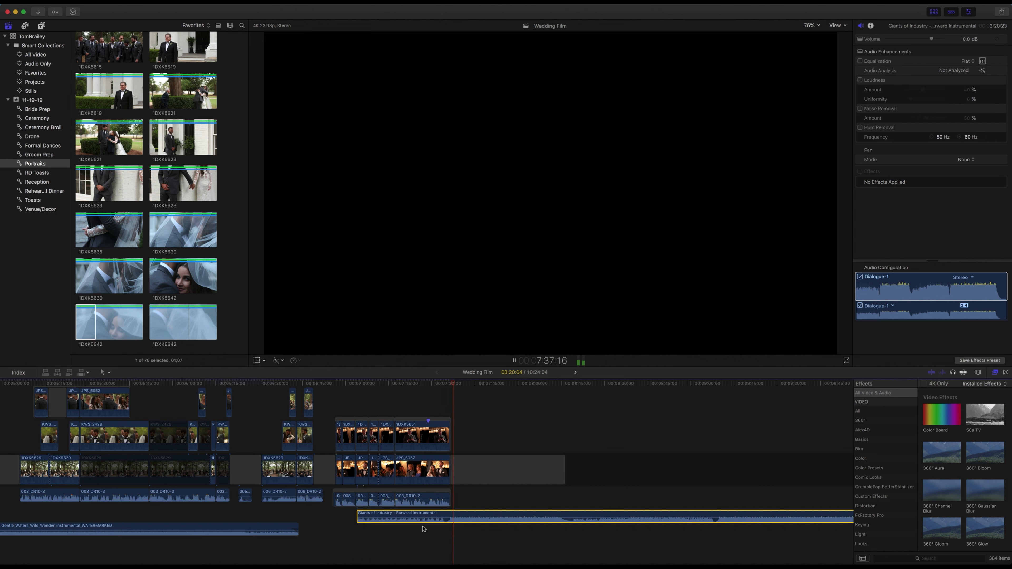
Extend the start of the Giants of Industry track back to the beginning of the reception clips and play its later part
left_click_drag(358, 514, 331, 515)
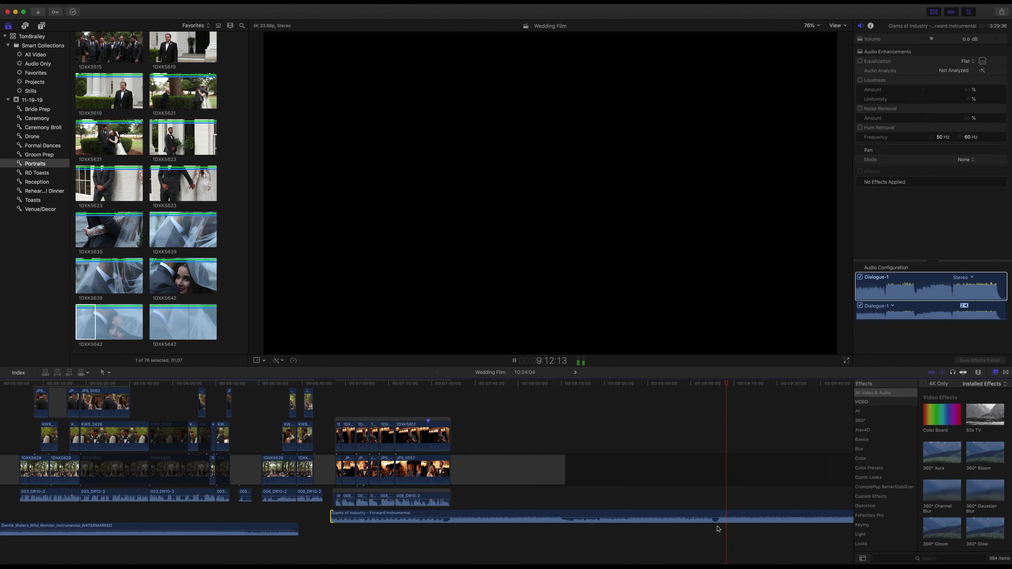
key("super+minus")
key("space")
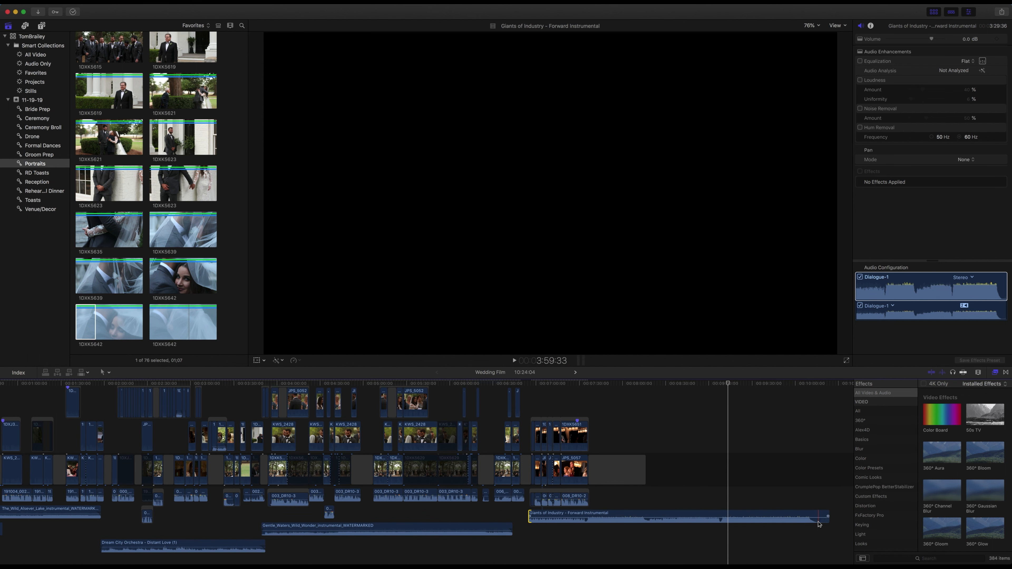
Trim the start of the Giants of Industry track to 2:04:12, undo its last move, and play the passage after the reception clips
left_click_drag(530, 515, 581, 523)
left_click(696, 500)
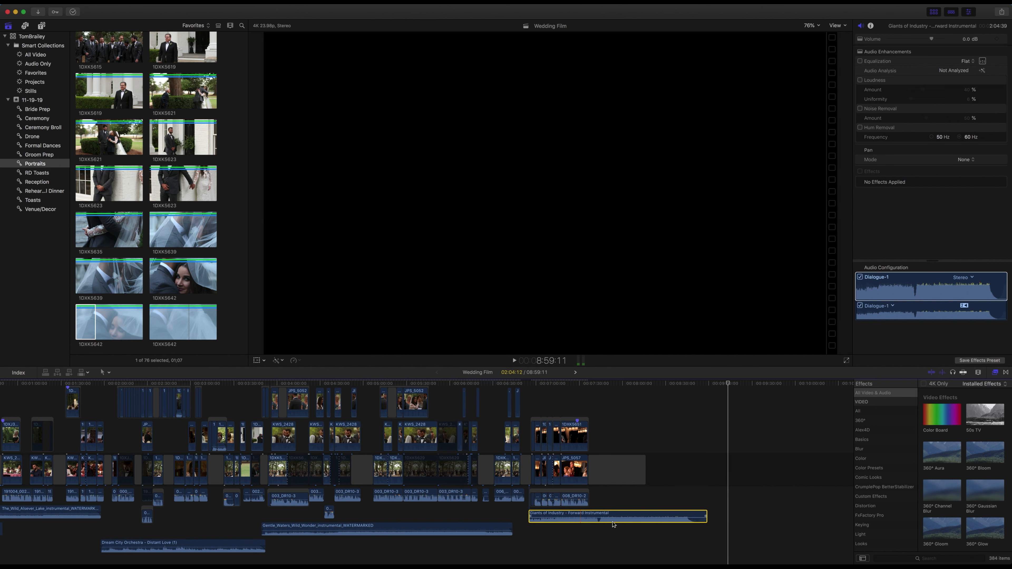
key("super+z")
left_click(607, 530)
key("space")
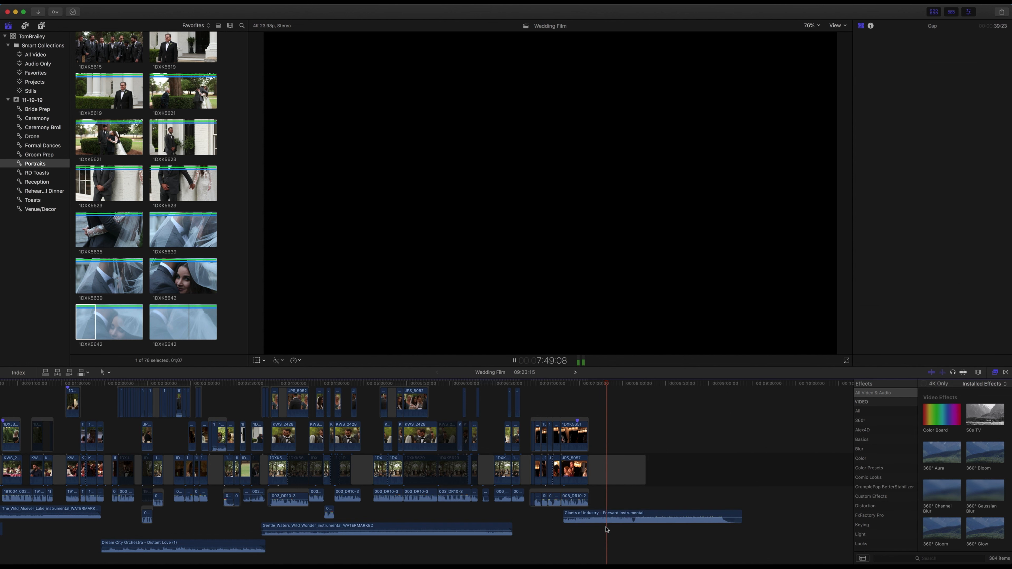
key("space")
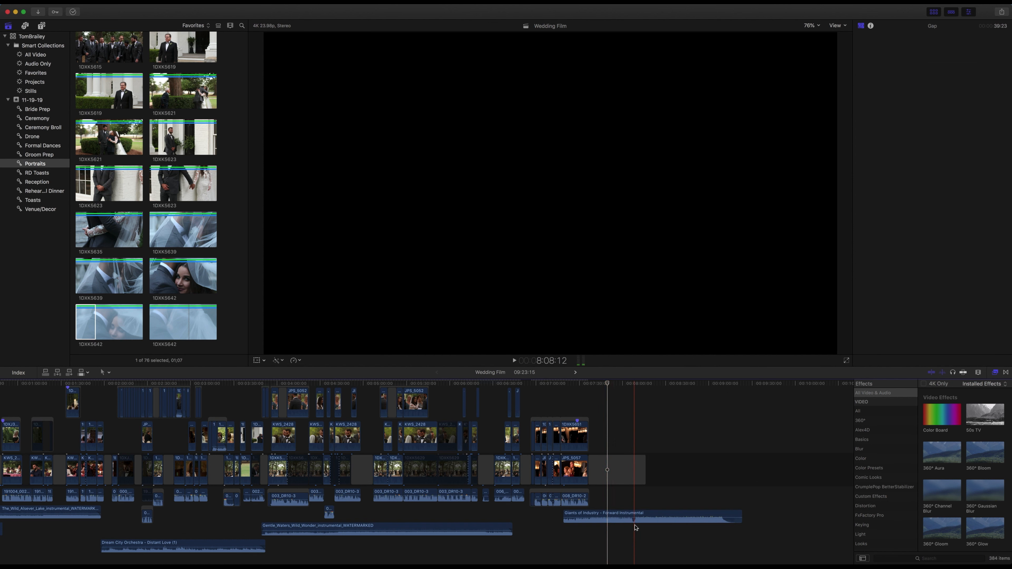
Move the Giants of Industry track to start just after the Gentle Waters track ends and trim its end to 1:57:30
left_click_drag(636, 527, 586, 522)
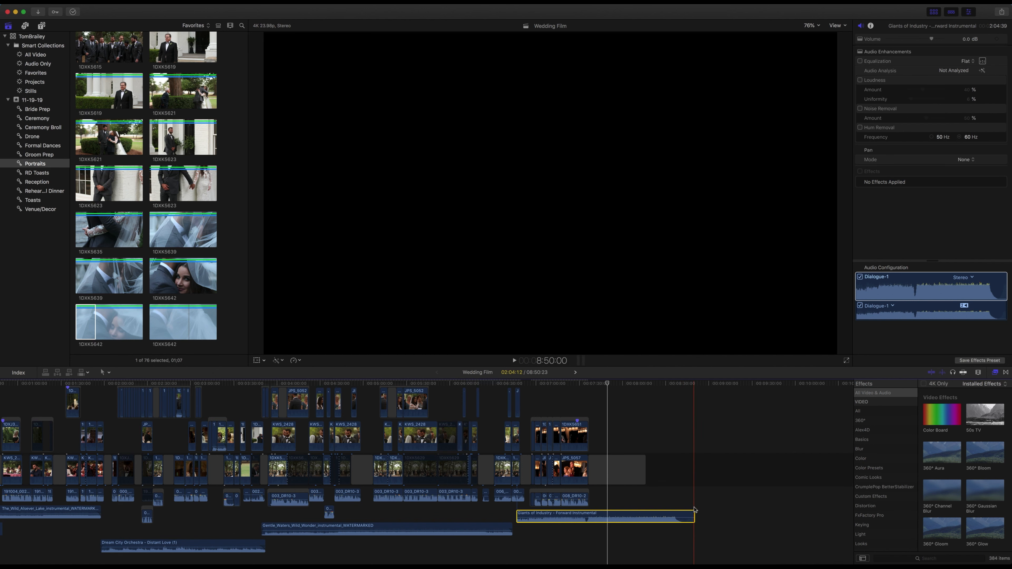
left_click_drag(694, 509, 683, 514)
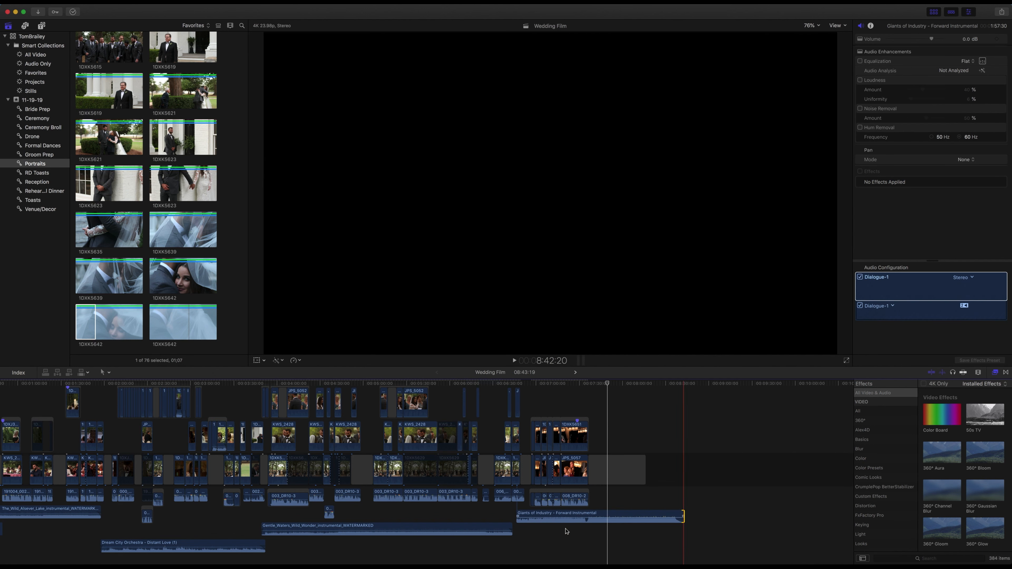
left_click(516, 535)
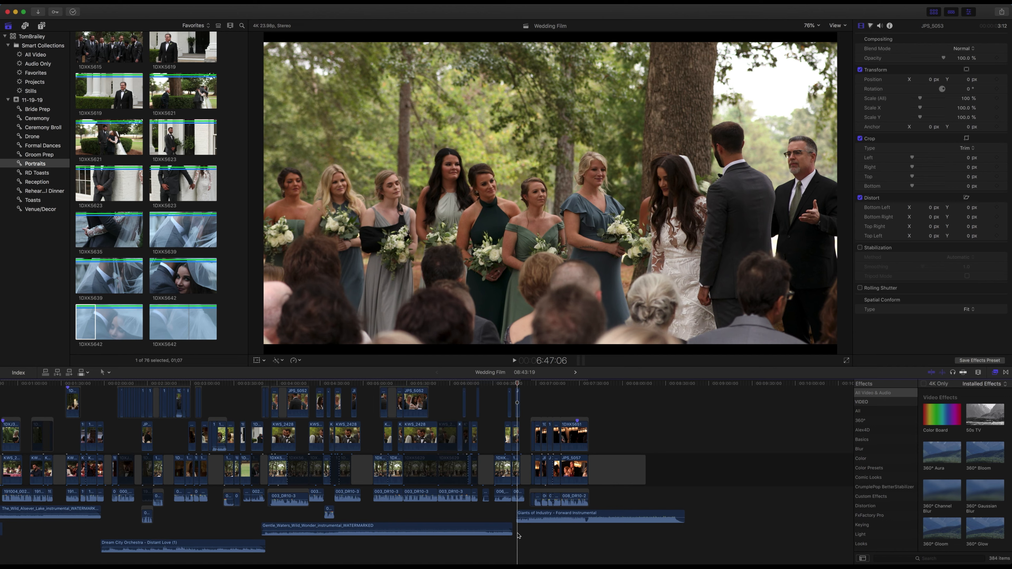
key("super+equal")
key("super+equal")
key("super+equal")
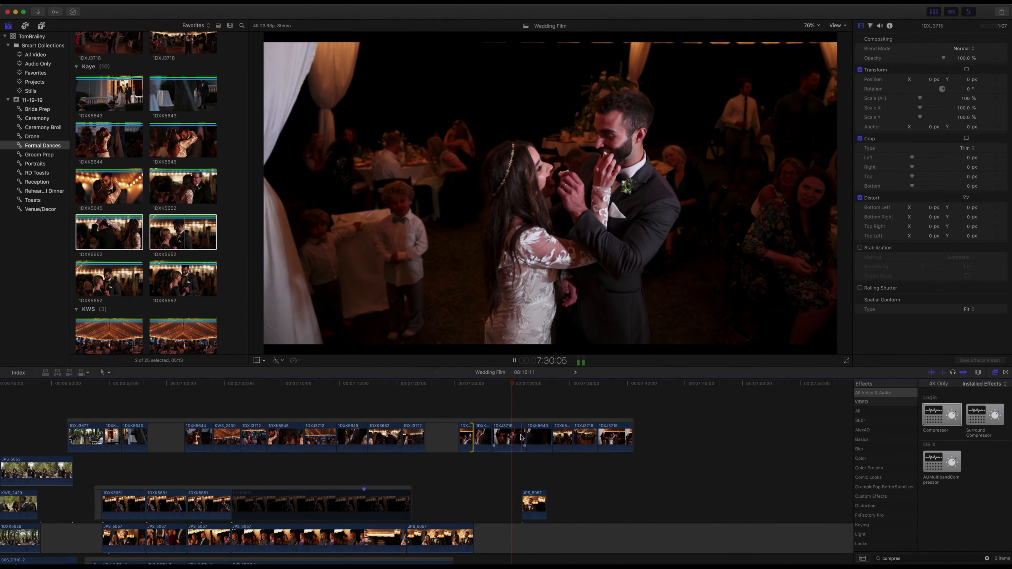
Trim the end of the second 1DXK5649 clip to 2:05 and slip the 1DXK5652 clip that follows it
left_click_drag(524, 435, 558, 440)
key("space")
key("t")
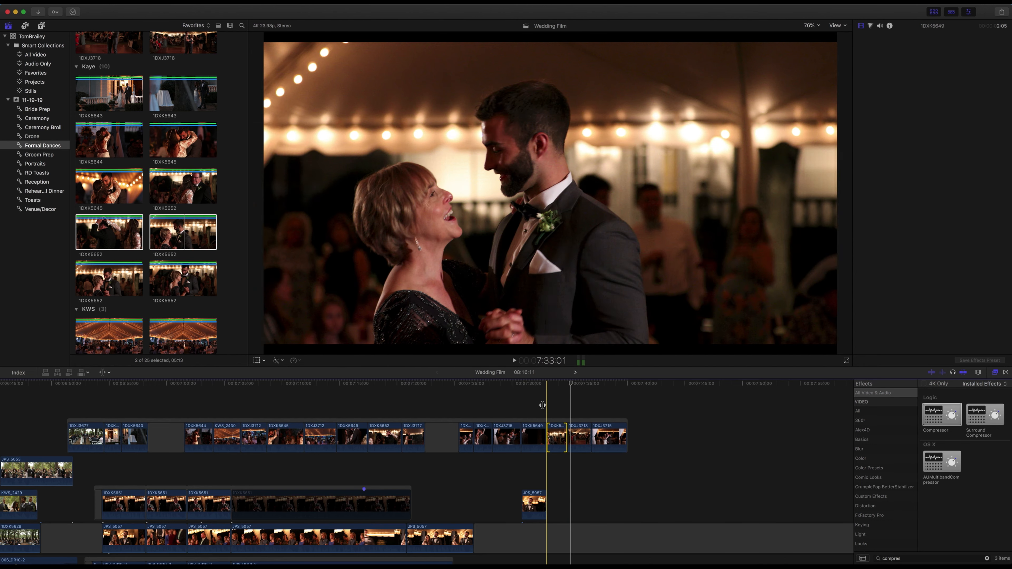
key("a")
Delete the isolated JPS_5057 clip below the reception clips and shorten the last 1DXJ3718 clip to 1:18
left_click(534, 503)
key("space")
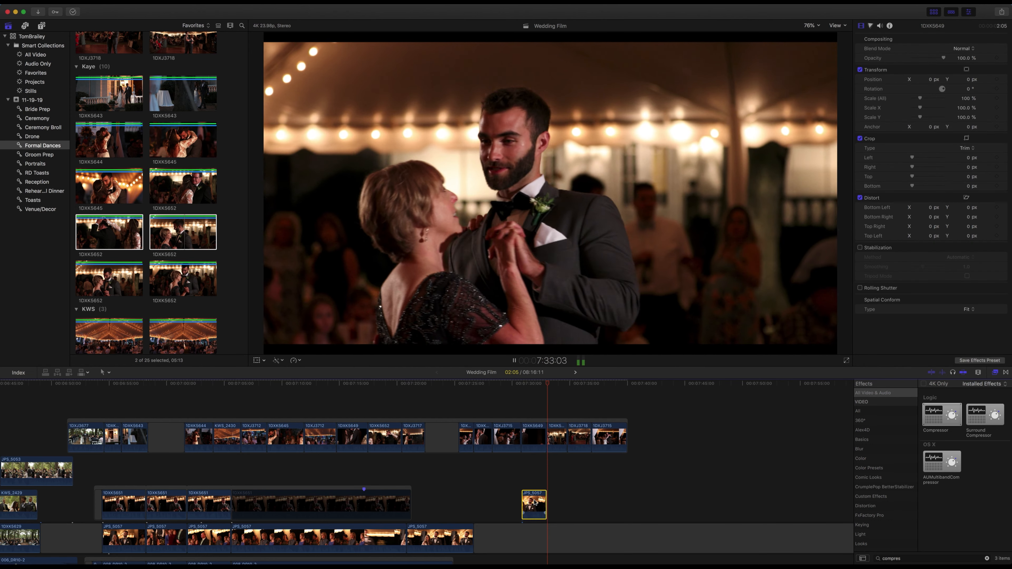
key("Delete")
left_click_drag(567, 439, 612, 436)
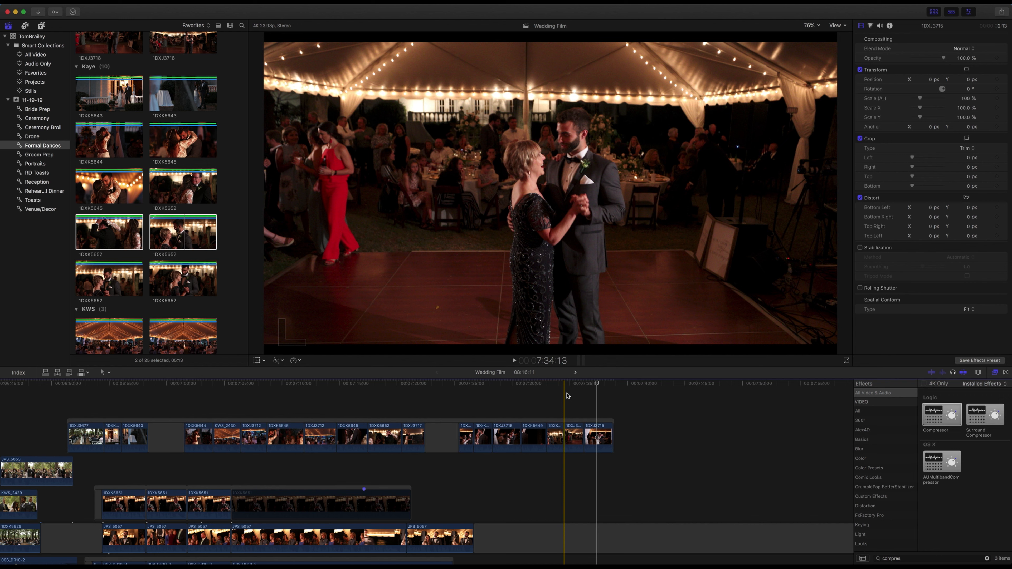
Shorten the gap at the end of the primary storyline to 4:03
key("super+minus")
key("super+minus")
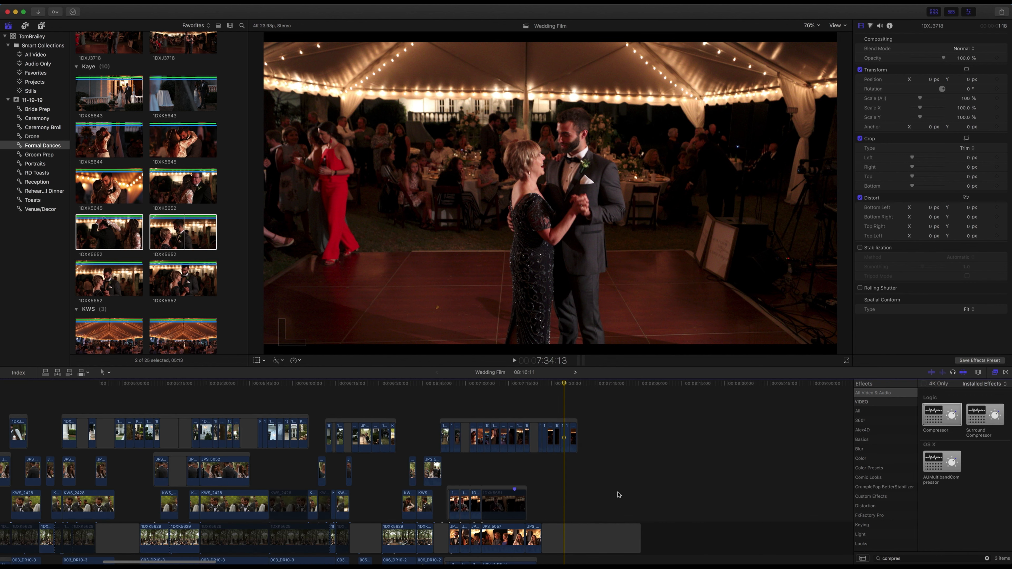
scroll(637, 530, "down", 2)
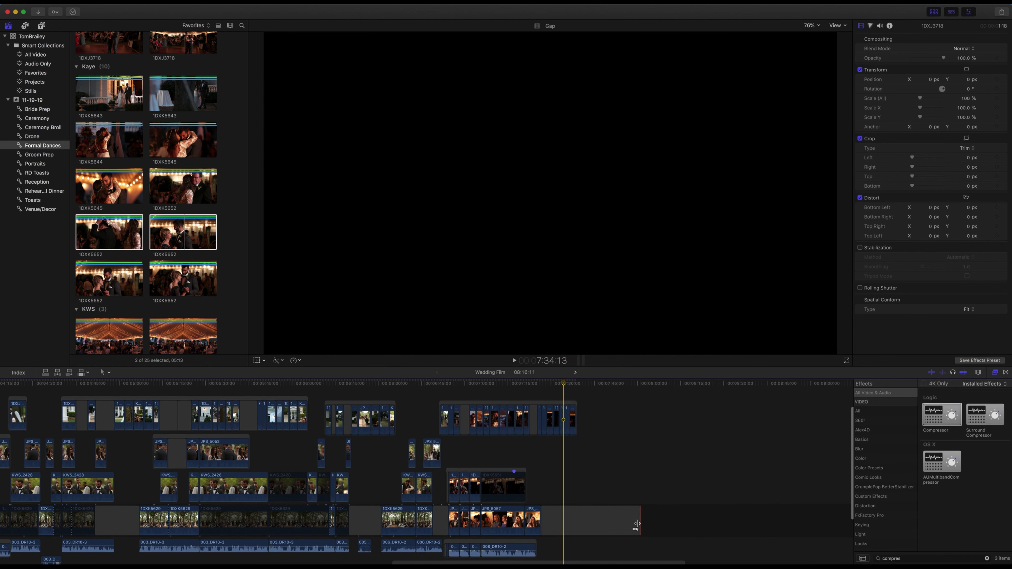
left_click_drag(636, 520, 554, 520)
scroll(558, 520, "down", 2)
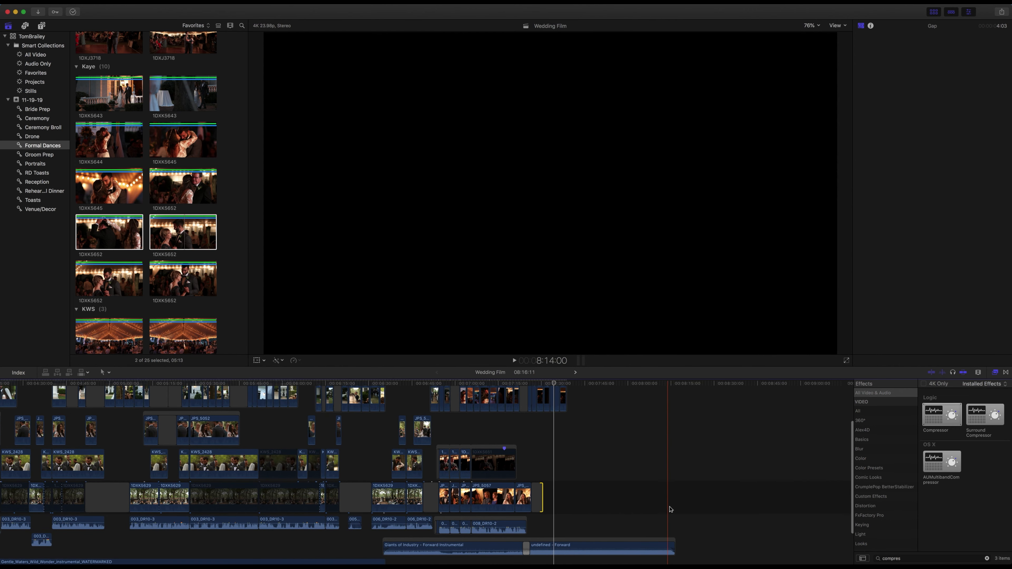
scroll(622, 503, "up", 1)
scroll(622, 502, "left", 1)
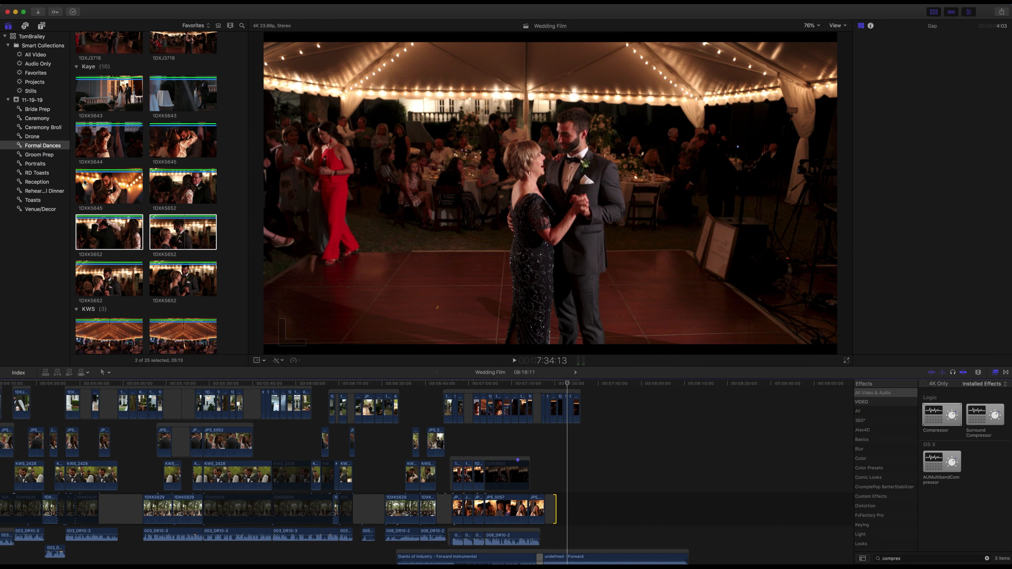
Add the chosen Reception favourites at the end of the timeline and lift their last group above the primary storyline
left_click(43, 184)
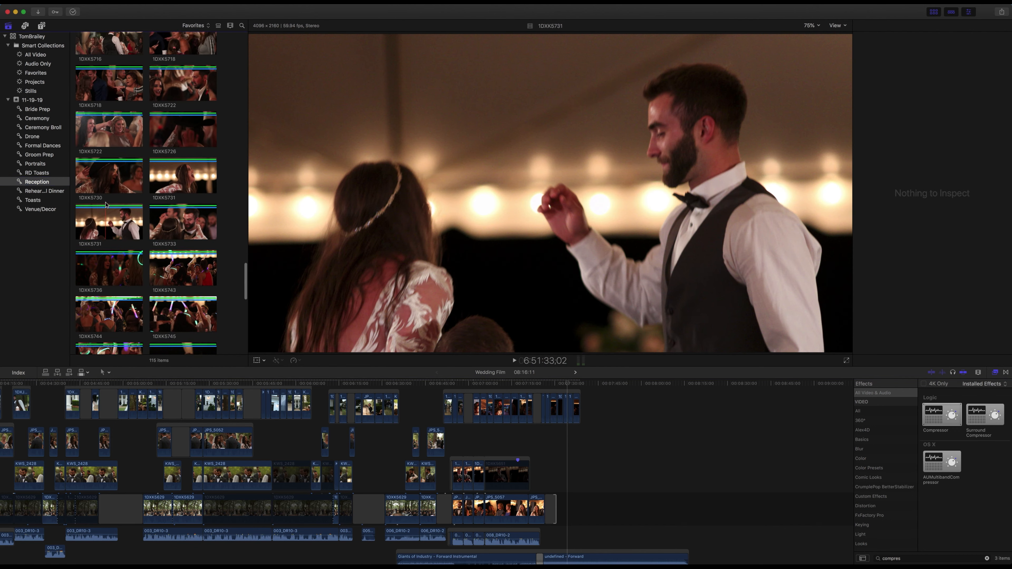
scroll(106, 205, "up", 10)
scroll(105, 205, "up", 10)
scroll(106, 205, "up", 5)
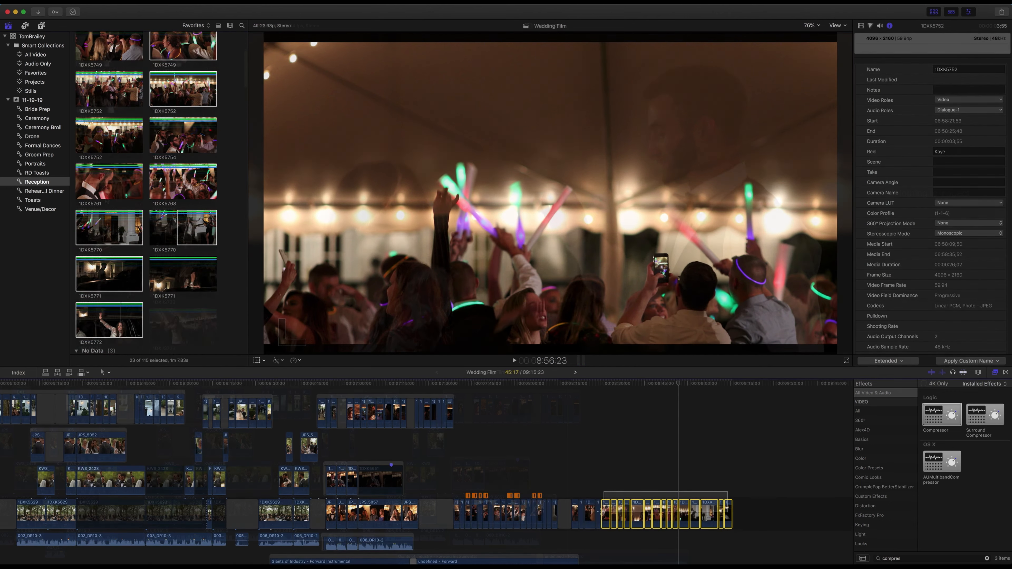
left_click_drag(600, 512, 494, 470)
left_click(456, 442)
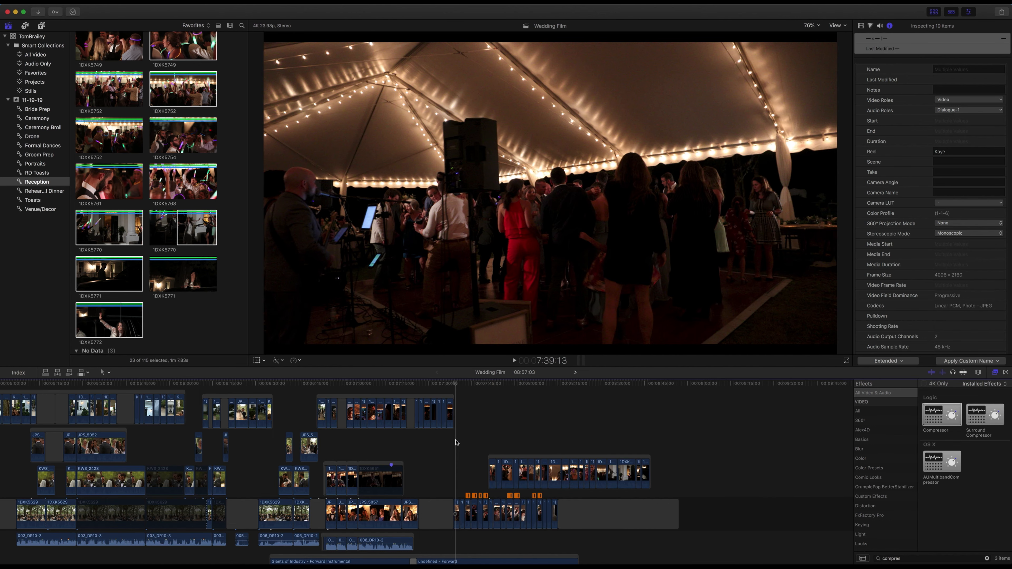
Play the cake-feeding clips and insert the first 1DXJ3721 dance-floor clip after the first 1DXK5649 clip in the upper storyline
key("super+equal")
key("super+equal")
key("super+equal")
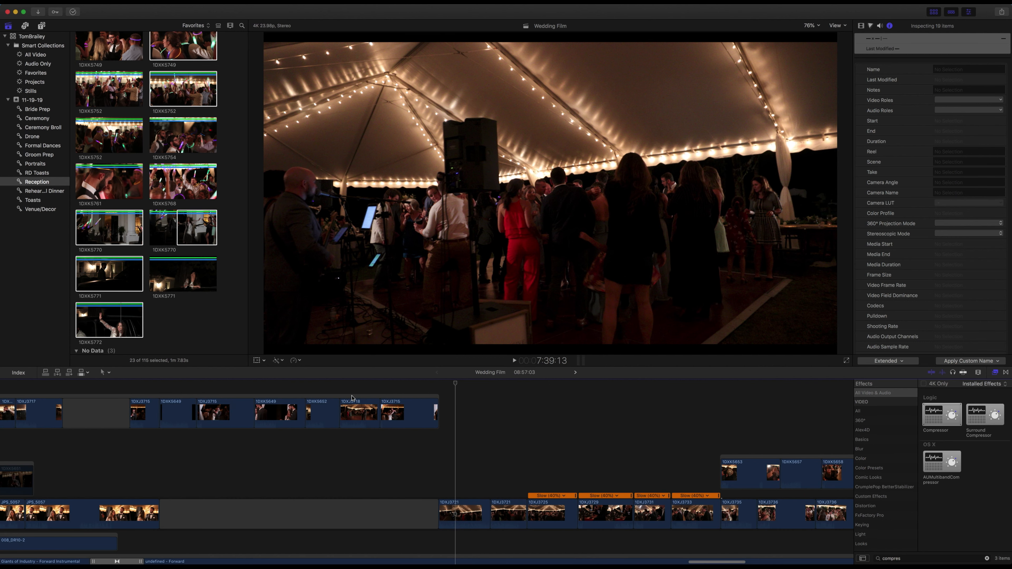
left_click(146, 385)
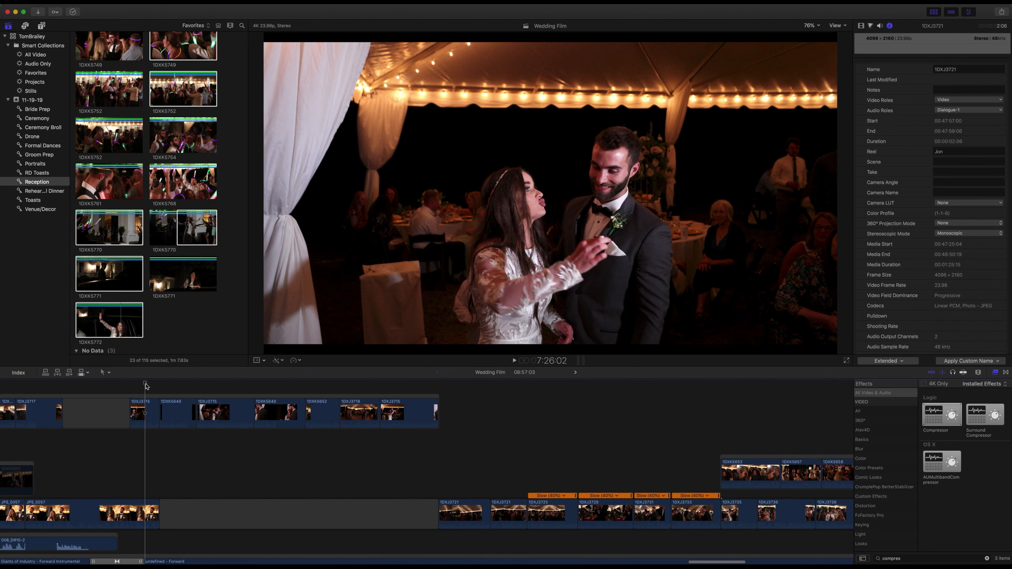
key("space")
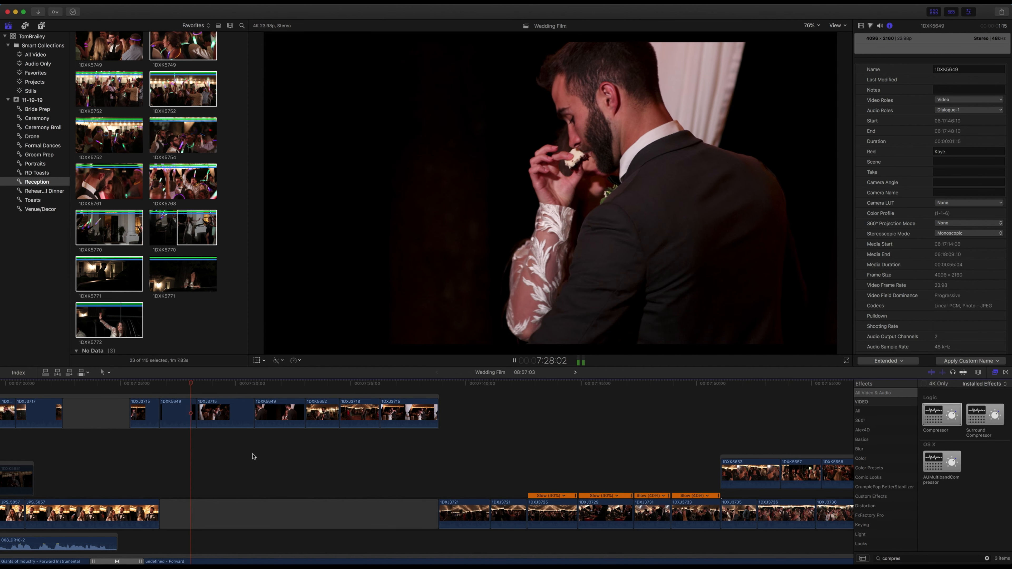
key("space")
left_click_drag(442, 505, 198, 403)
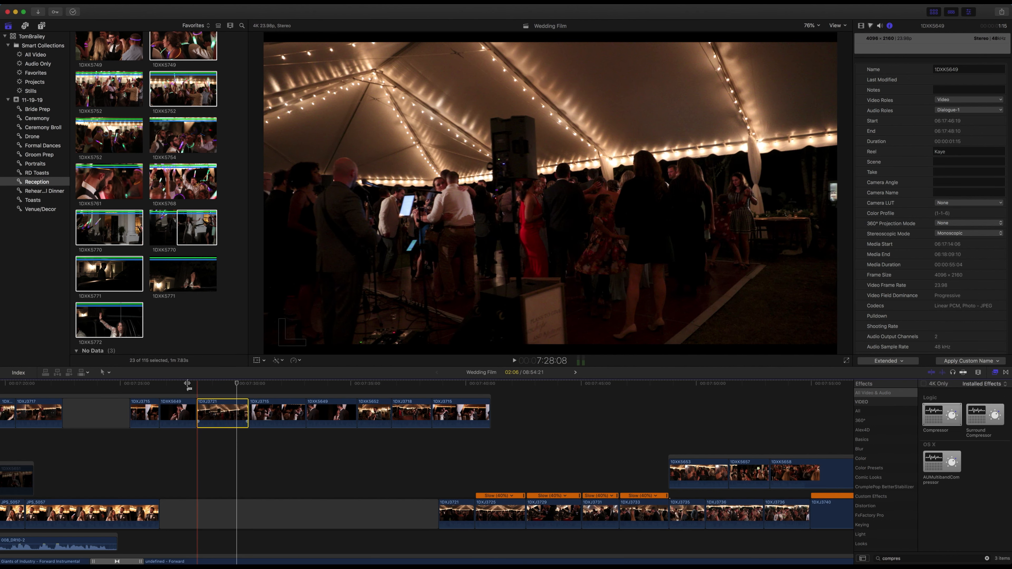
Trim the start of the inserted 1DXJ3721 clip to 1:12 and the end of the preceding 1DXK5649 clip to 1:13
key("space")
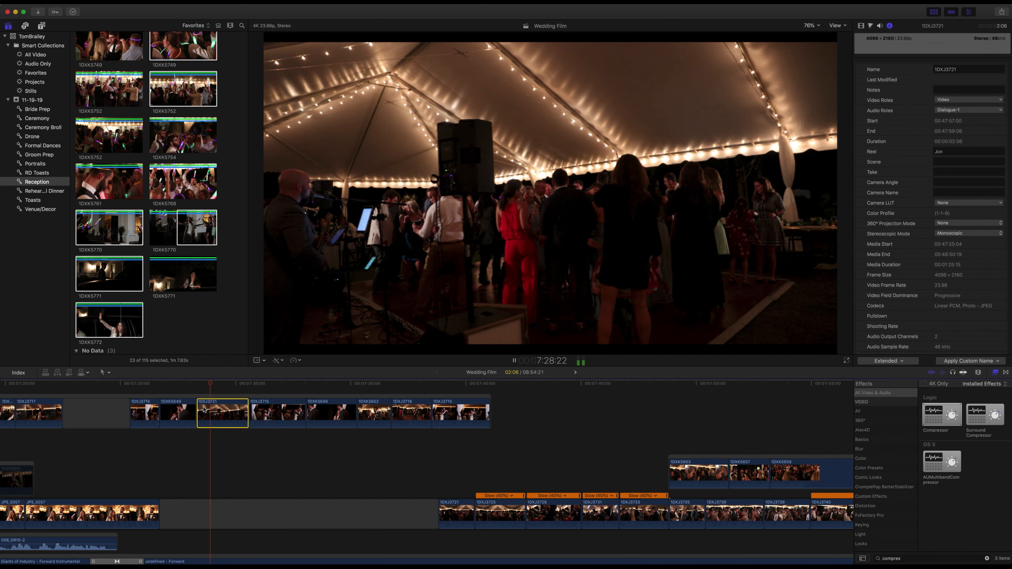
left_click_drag(198, 413, 218, 413)
left_click(204, 384)
key("space")
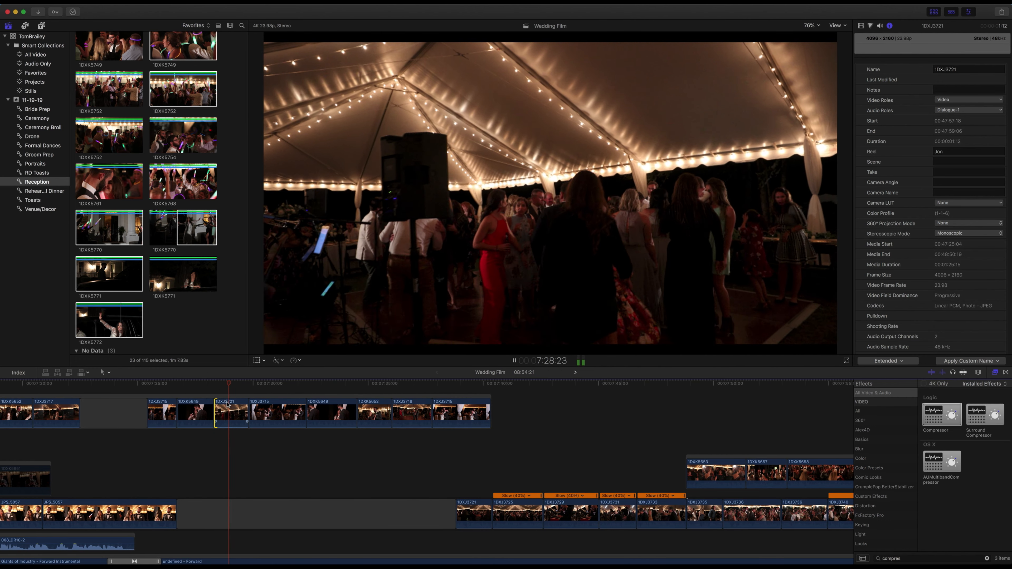
left_click_drag(212, 414, 210, 414)
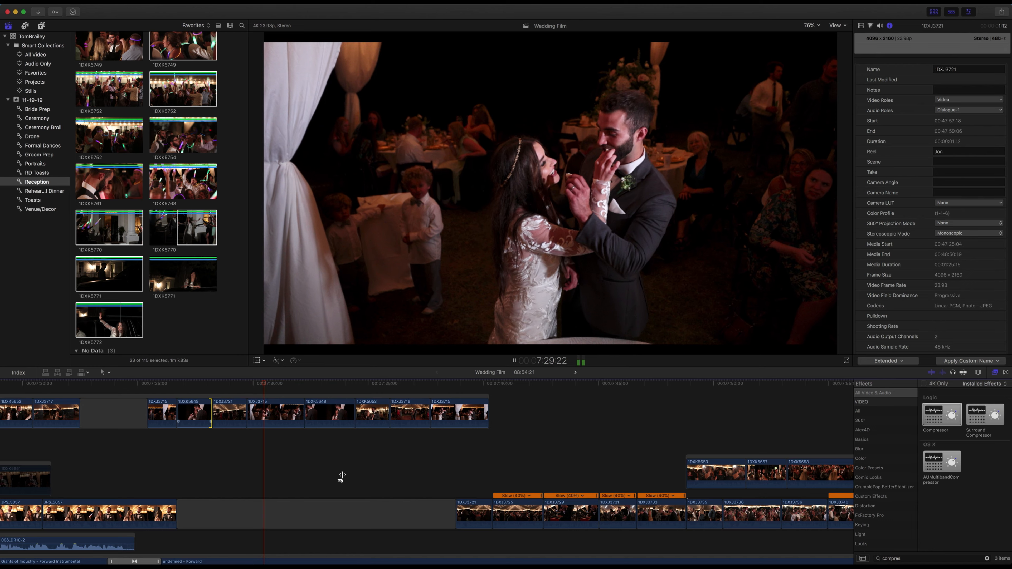
Insert the second 1DXJ3721 clip directly after the first one and trim the start of the following 1DXJ3715 clip
key("space")
left_click_drag(476, 514, 267, 413)
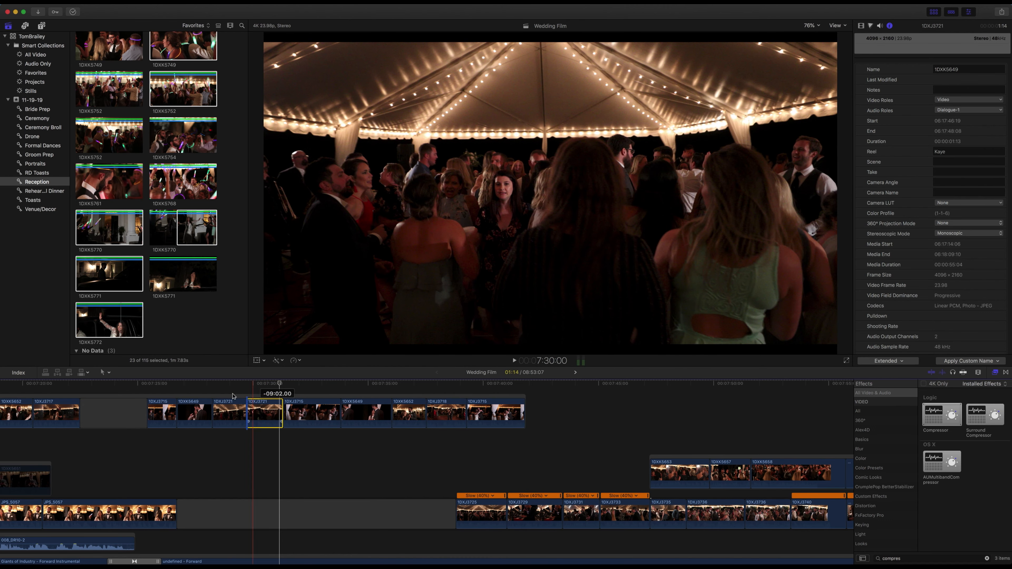
left_click(222, 385)
left_click_drag(246, 414, 298, 414)
key("space")
key("space")
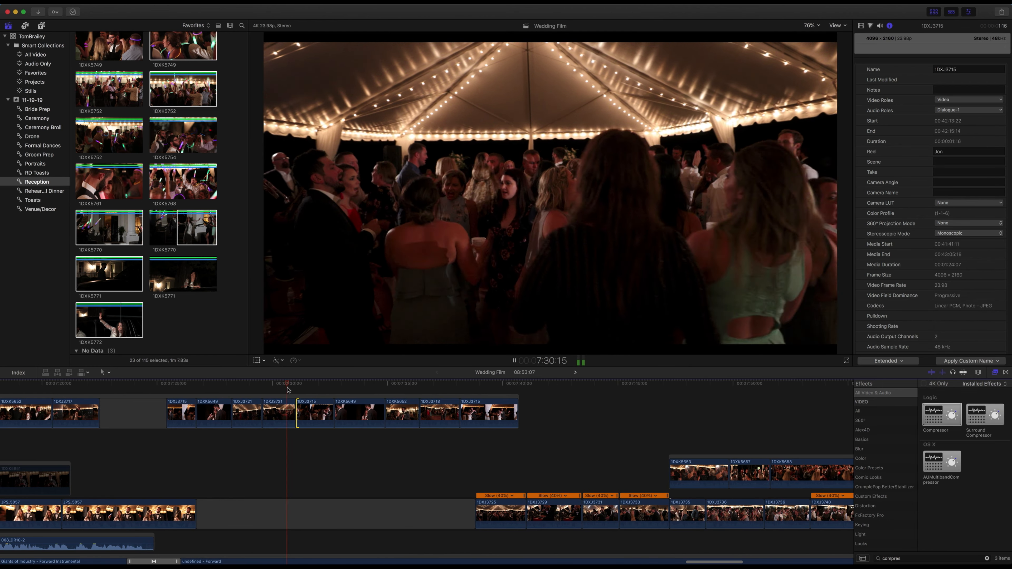
Play the trimmed second 1DXK5649 clip and delete it from the upper storyline
left_click_drag(332, 415, 367, 417)
key("space")
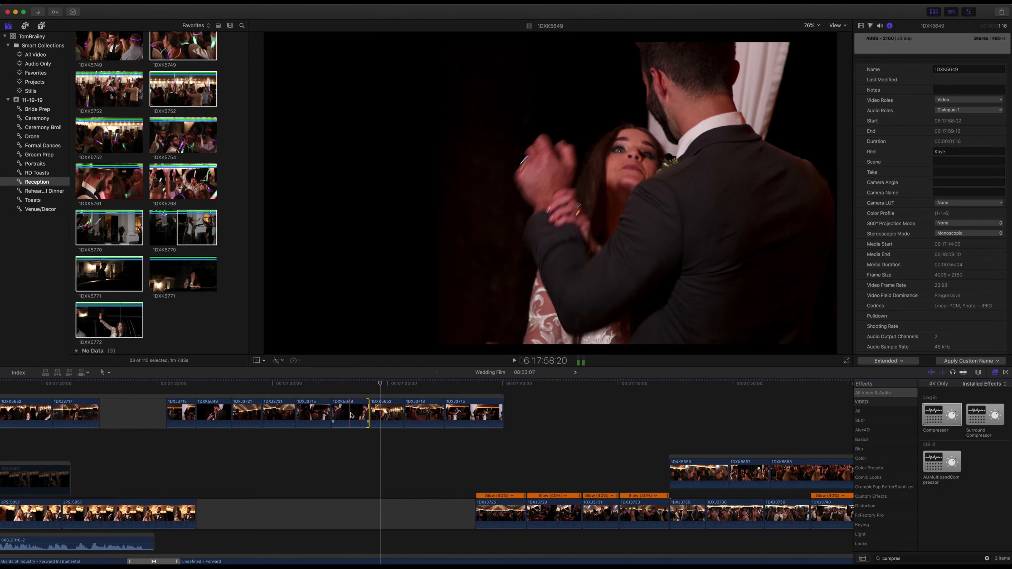
left_click(349, 414)
key("Delete")
Trim the end of the 1DXJ3718 mother-and-groom dance clip to 1:13
left_click(314, 383)
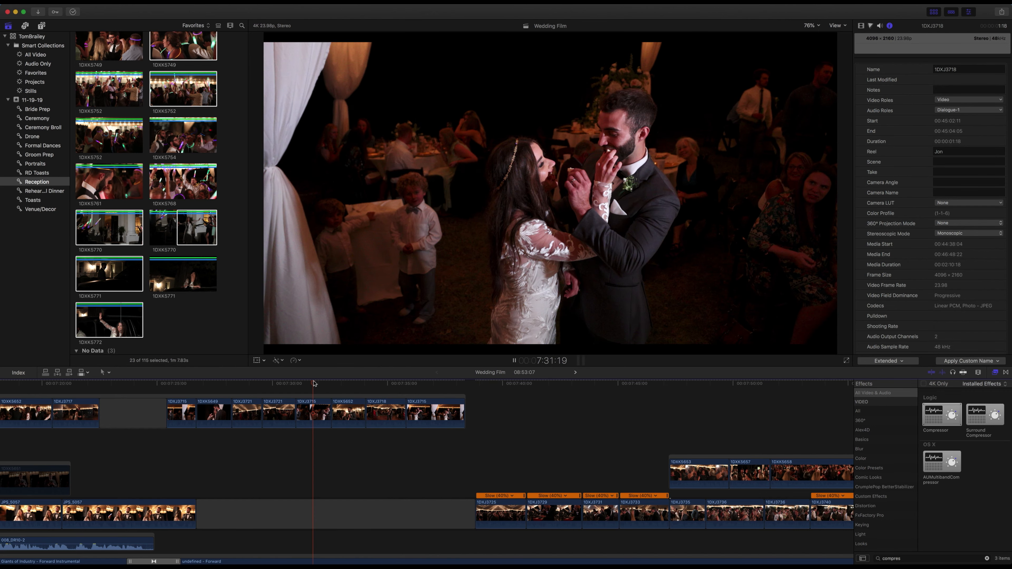
left_click_drag(363, 412, 393, 413)
key("space")
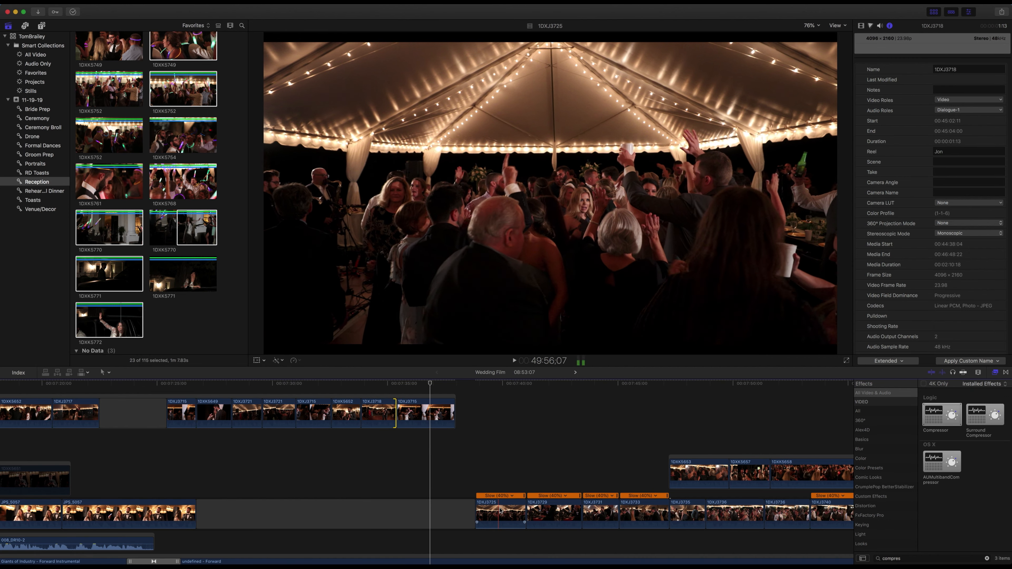
Insert the slow-motion 1DXJ3729 clip after 1DXJ3718, trim its end, and place the 1DXJ3731 clip directly after it
left_click_drag(553, 510, 420, 411)
key("space")
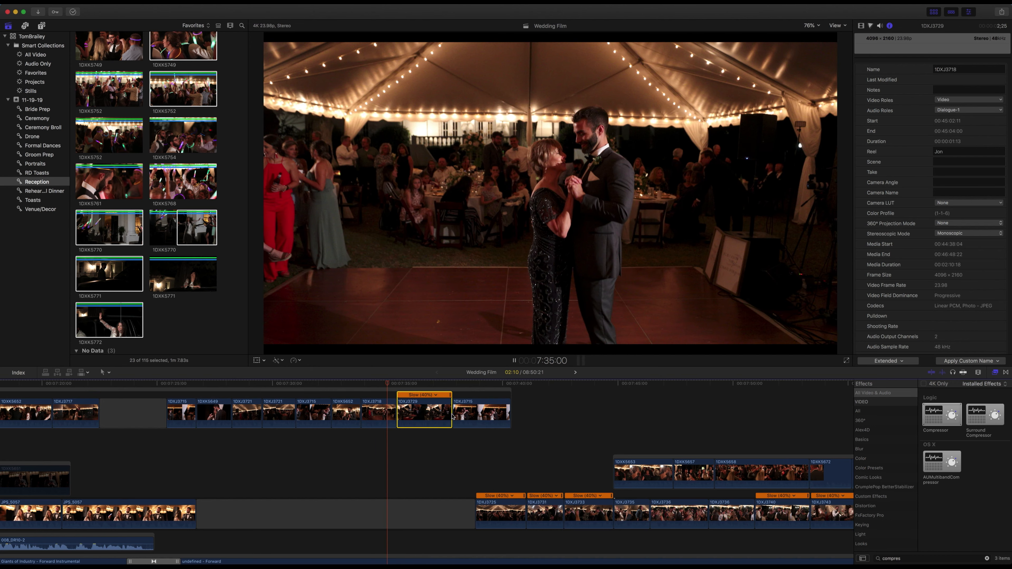
left_click_drag(448, 415, 428, 414)
left_click_drag(553, 513, 432, 414)
left_click(423, 383)
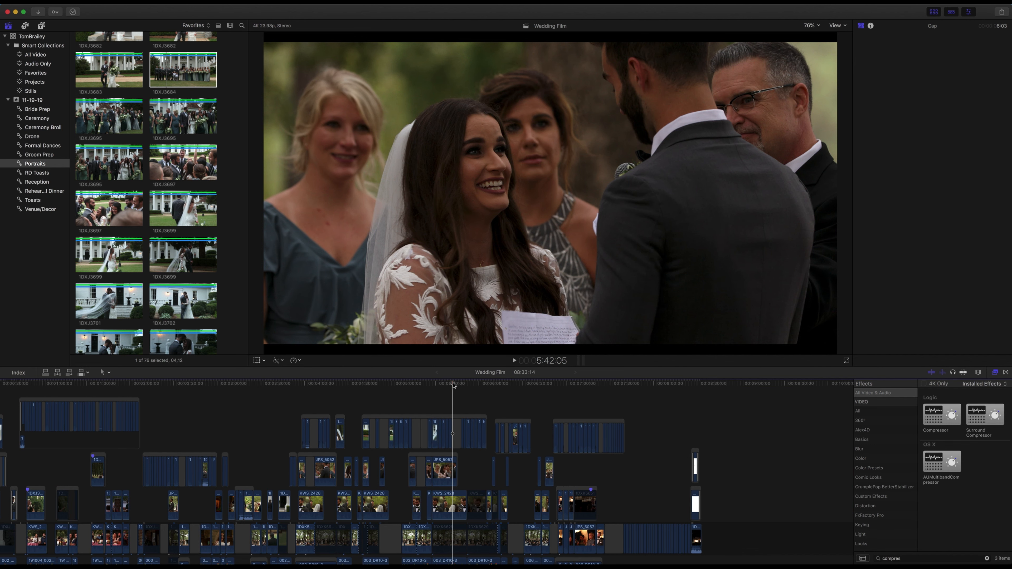
Connect the group portrait clip 1DXJ3684 and the two portrait clips following it above the timeline at about 6:57
key("super+equal")
key("super+equal")
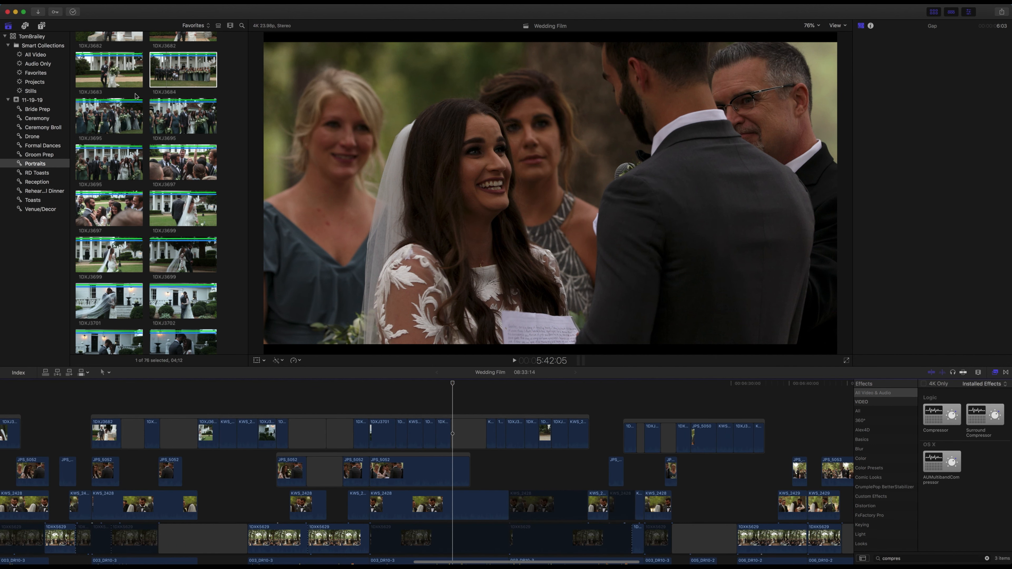
left_click(174, 73)
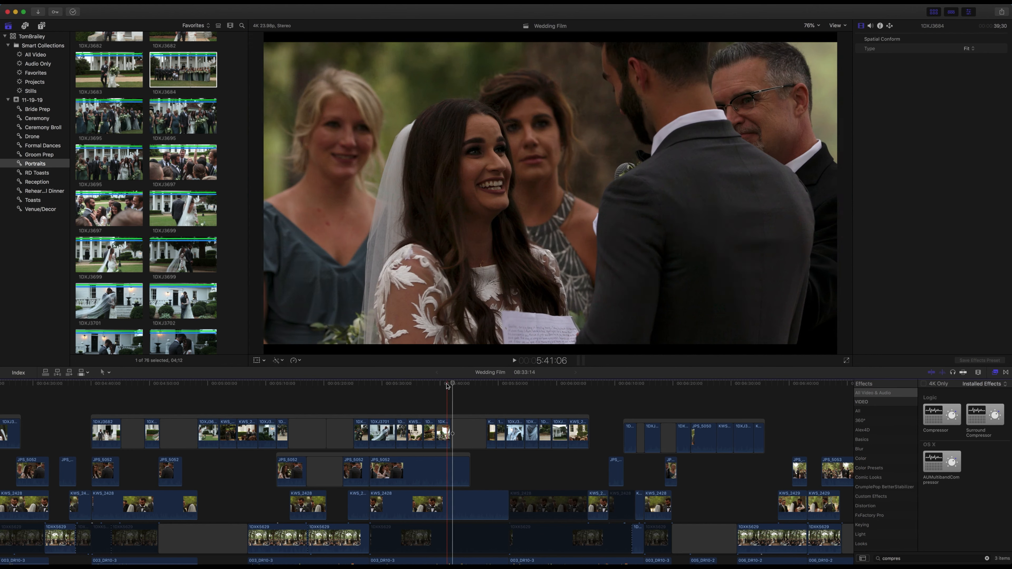
left_click(445, 384)
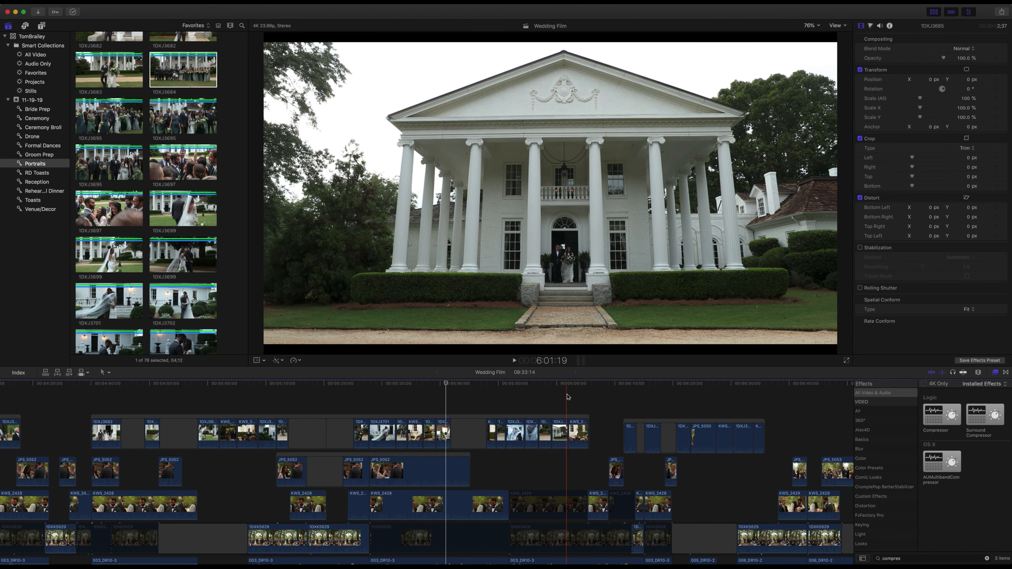
scroll(567, 397, "right", 5)
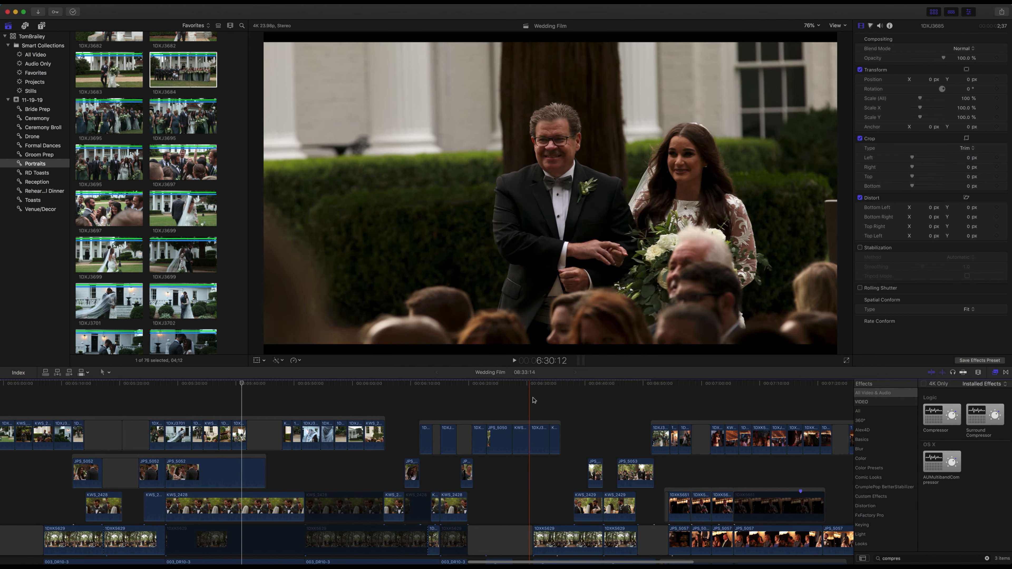
scroll(557, 399, "right", 2)
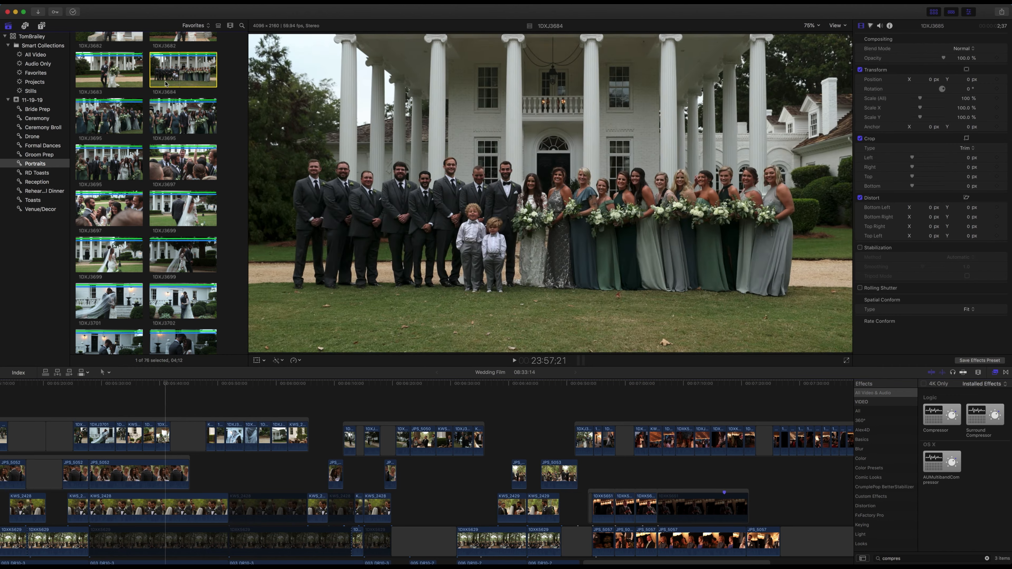
left_click(181, 70)
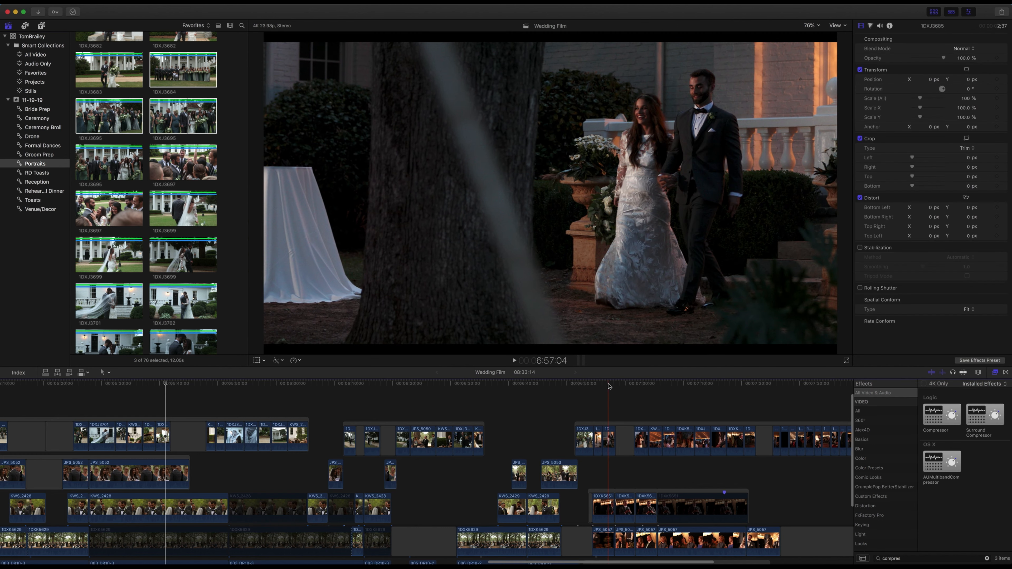
key("q")
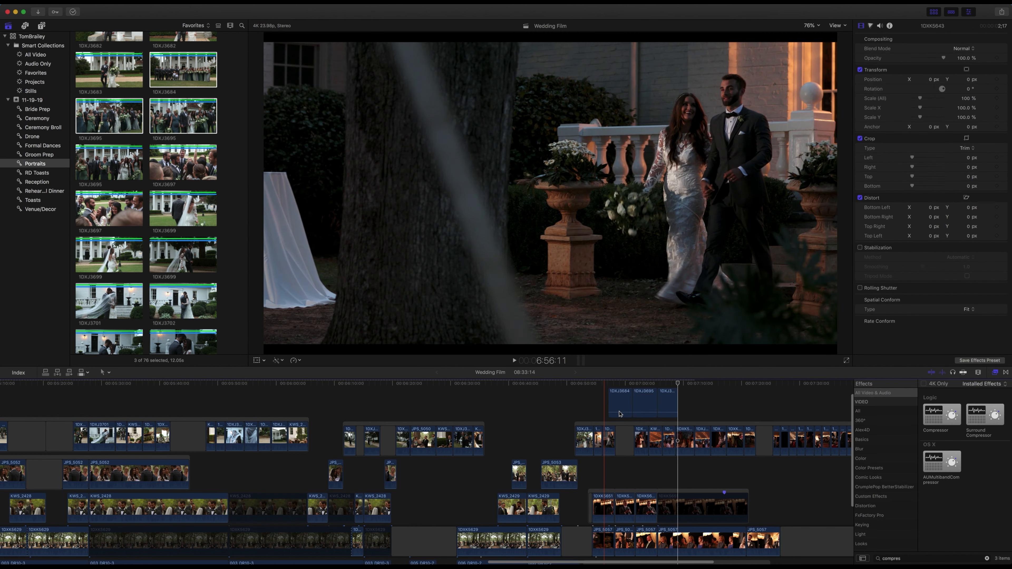
left_click(618, 413)
left_click_drag(618, 413, 615, 414)
key("super+z")
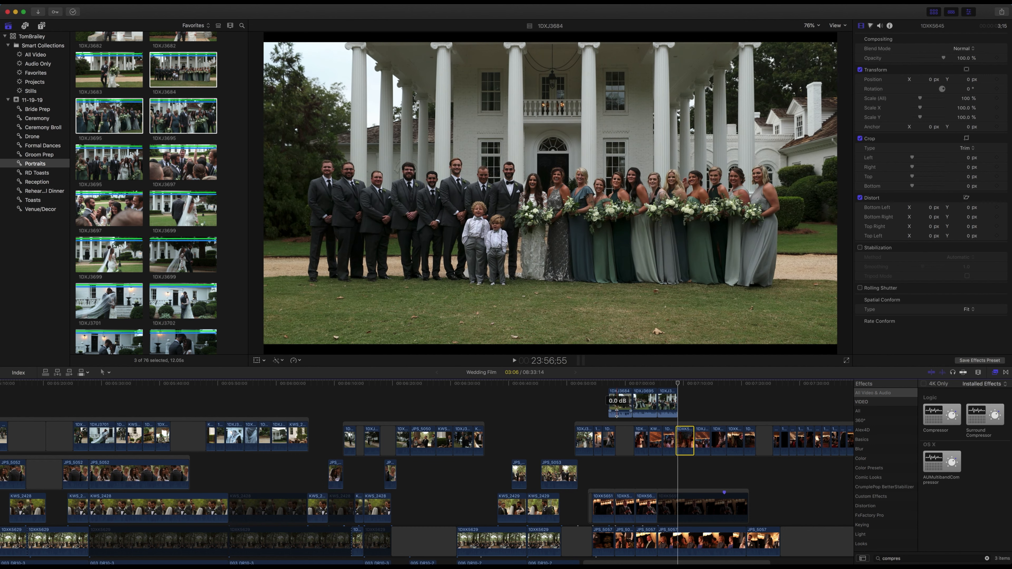
Select the three connected portrait clips and play the ceremony passage that precedes them from about 6:47
left_click(618, 406)
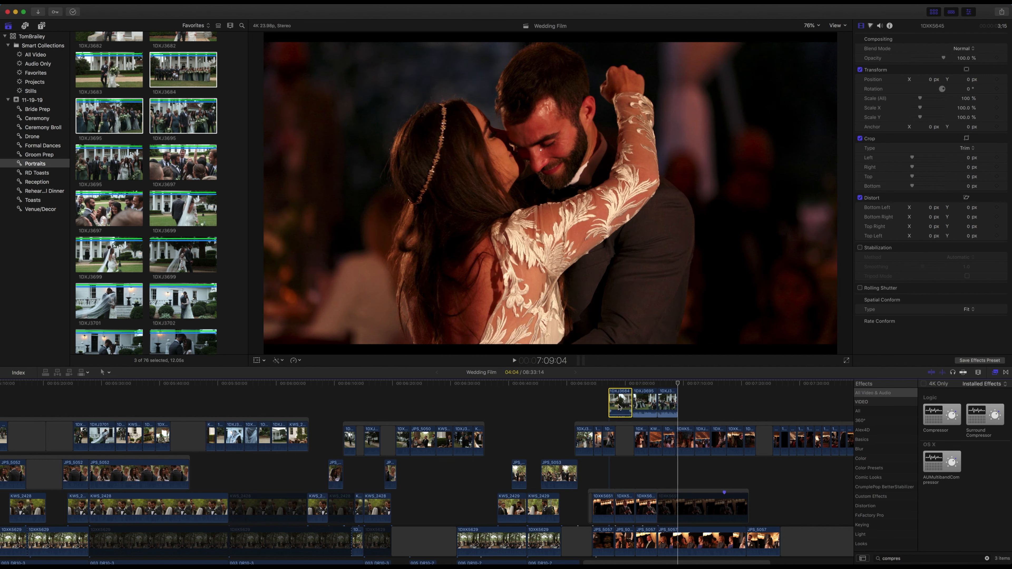
left_click(668, 407, "shift")
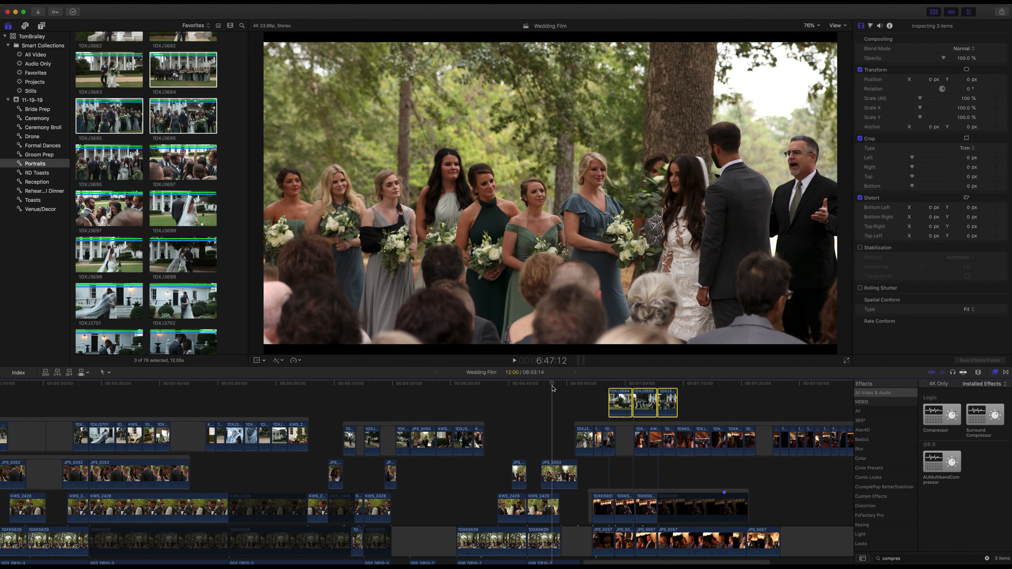
scroll(553, 389, "up", 2)
key("space")
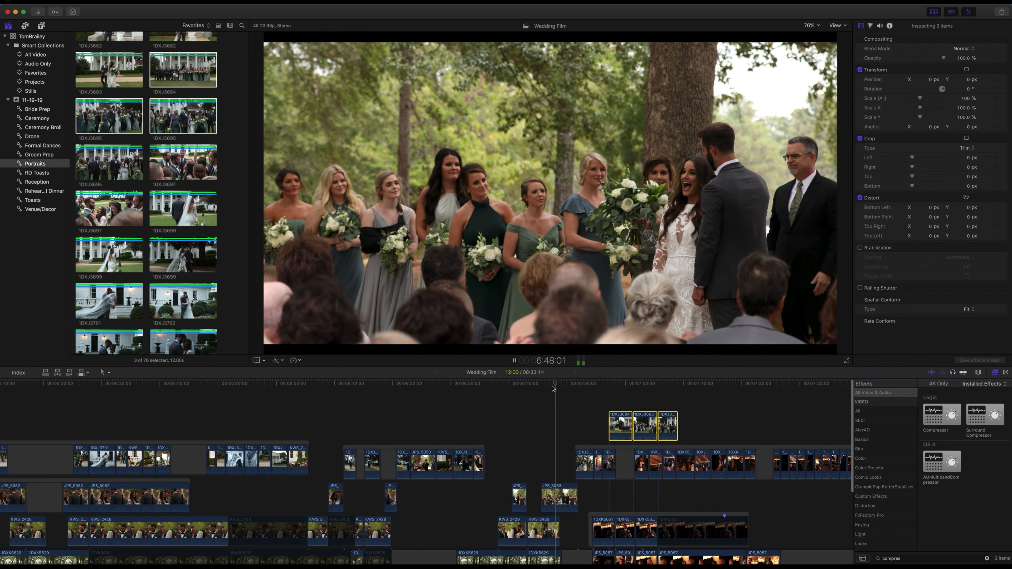
Move the three connected portrait clips earlier to about 6:49, beside the laughing-bride ceremony shot, and play the transition
left_click_drag(620, 409, 573, 410)
left_click(560, 397)
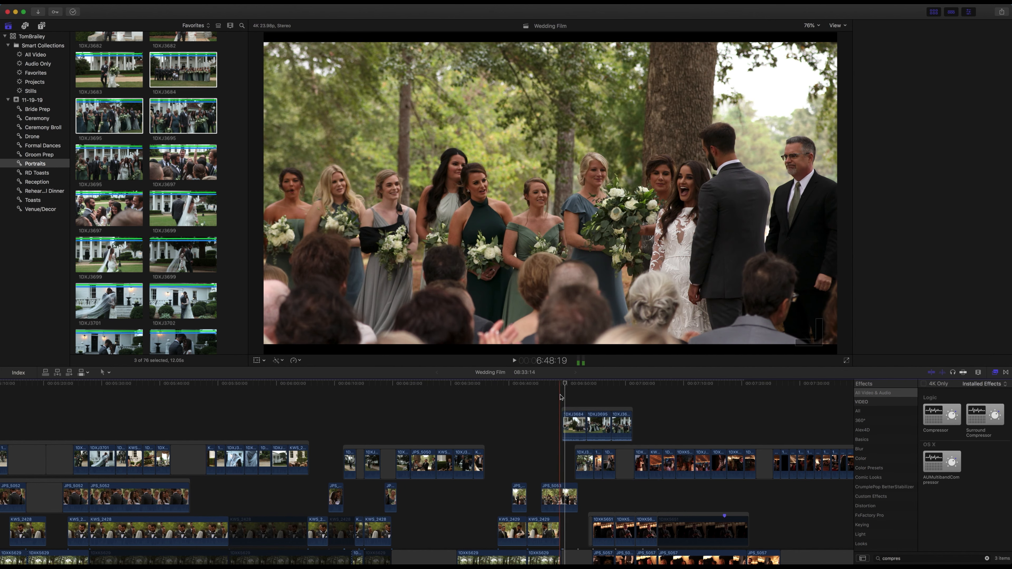
key("space")
key("super+equal")
key("super+equal")
key("super+equal")
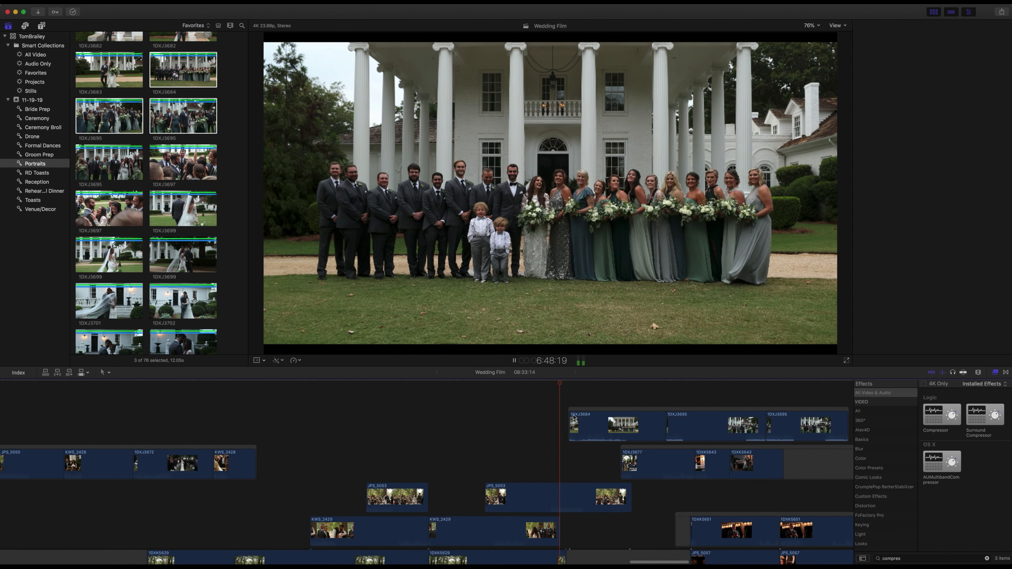
key("space")
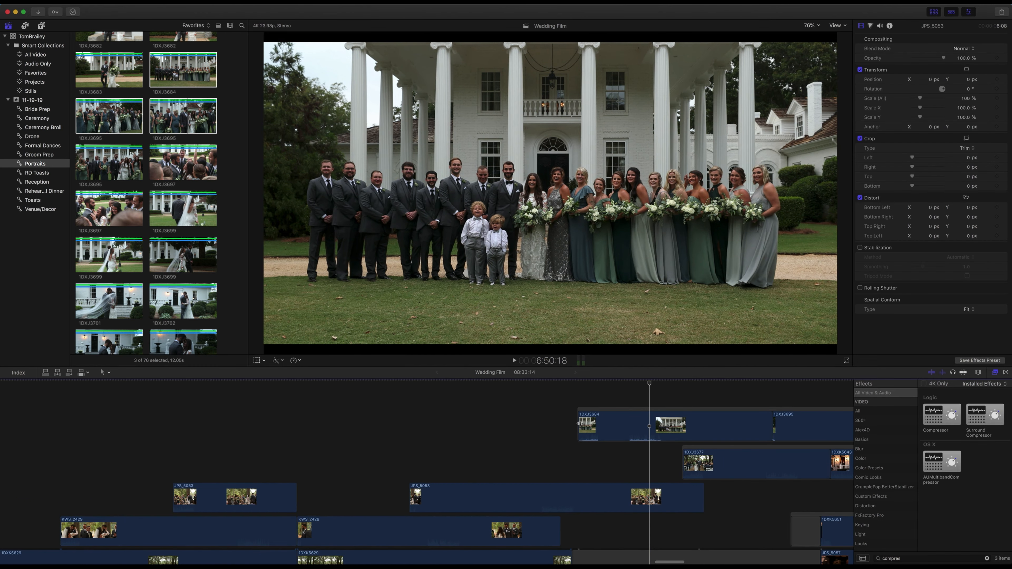
Fine-tune the portrait storyline's start to about 6:49, just after the ceremony laugh, and replay the cut
left_click_drag(578, 423, 614, 454)
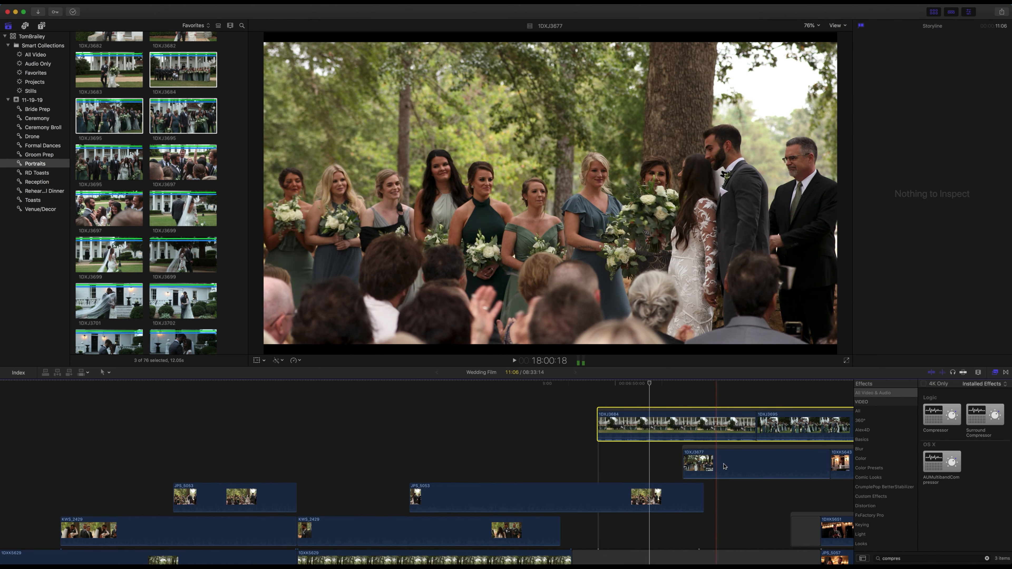
left_click(572, 401)
key("super+minus")
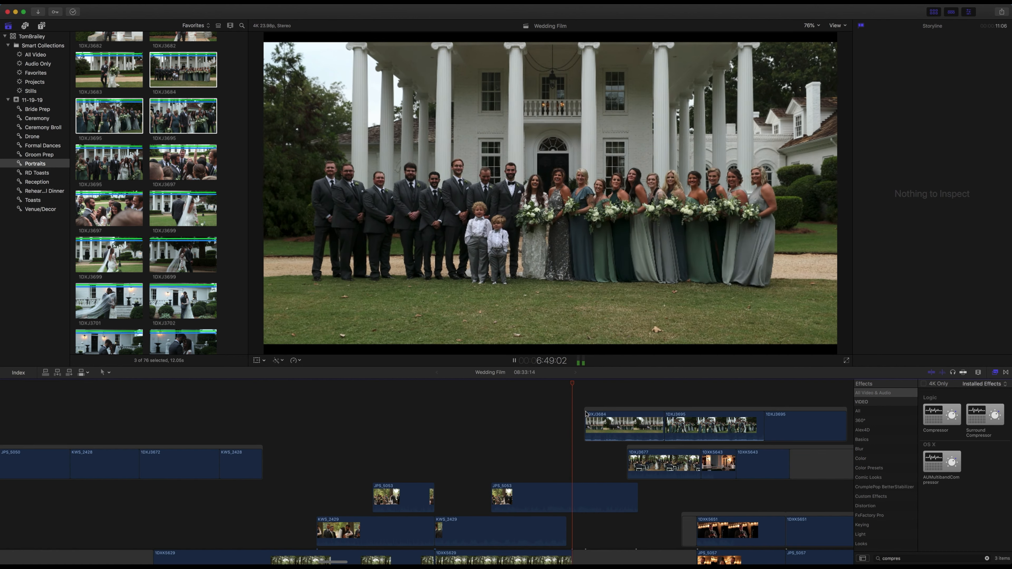
left_click_drag(597, 409, 586, 410)
left_click(568, 401)
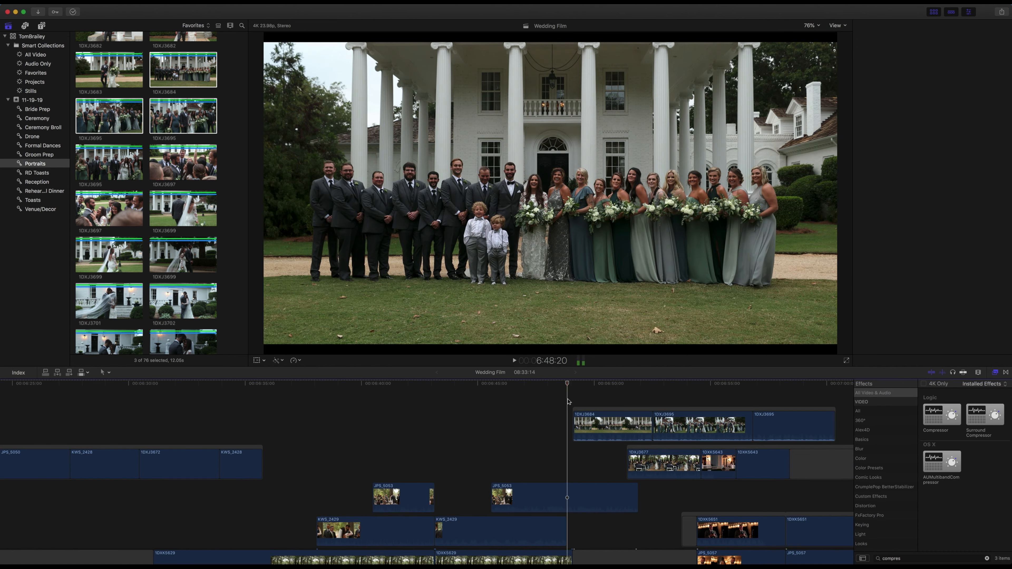
left_click(563, 492)
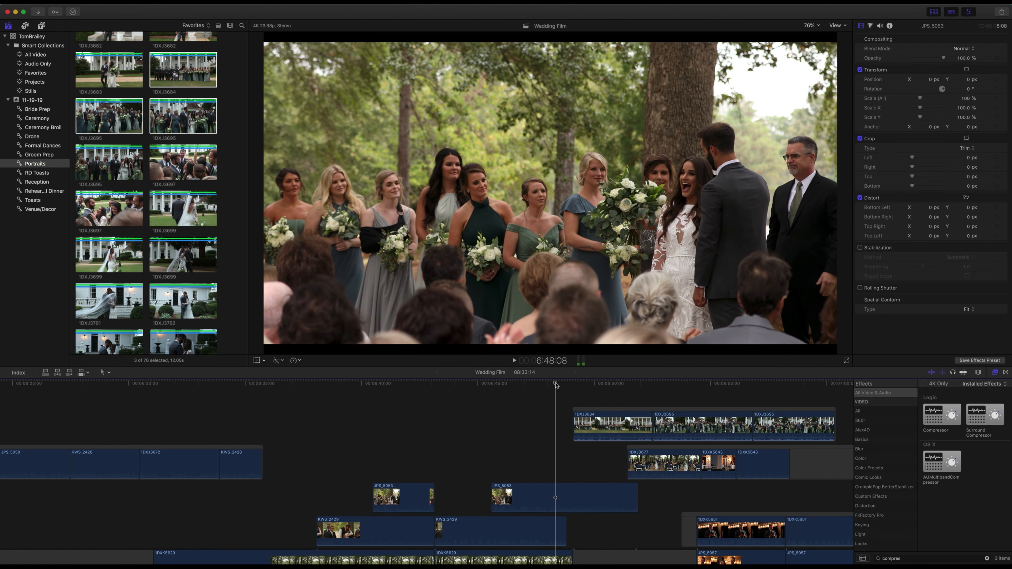
key("space")
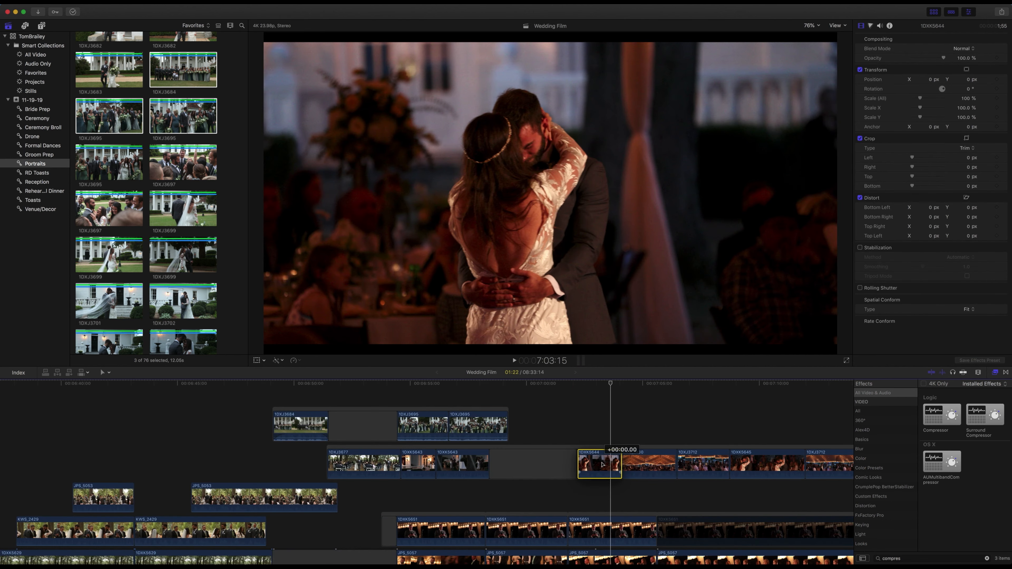
Shift the 1DXK5644 first-dance clip slightly later and lift the first 1DXK5643 clip above the storyline to about 7:01
left_click_drag(598, 464, 607, 463)
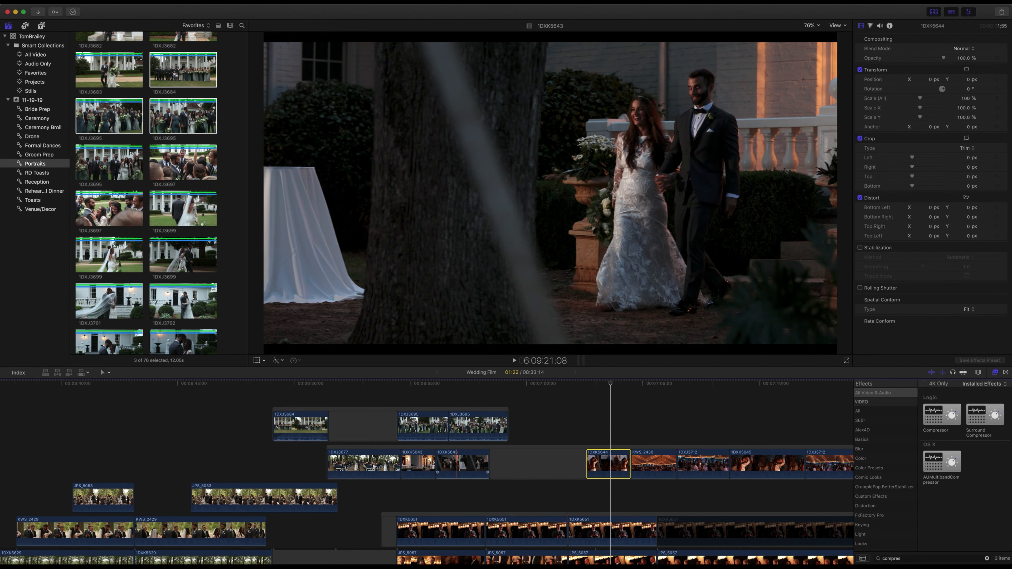
left_click_drag(424, 466, 580, 425)
left_click(377, 388)
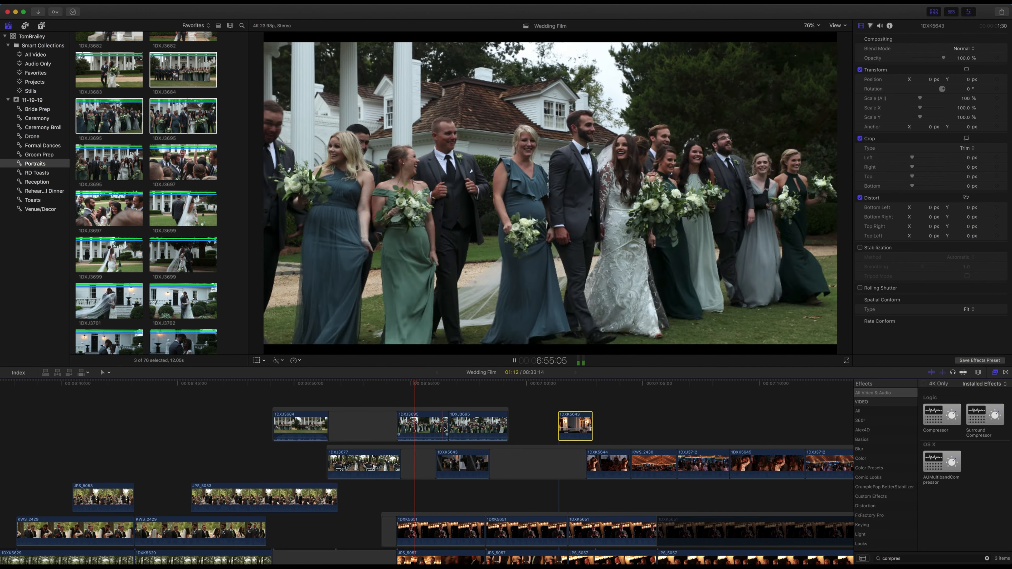
Tighten the portrait clips at the end of the upper storyline and place the second 1DXK5643 clip directly after the first
left_click_drag(444, 431, 494, 423)
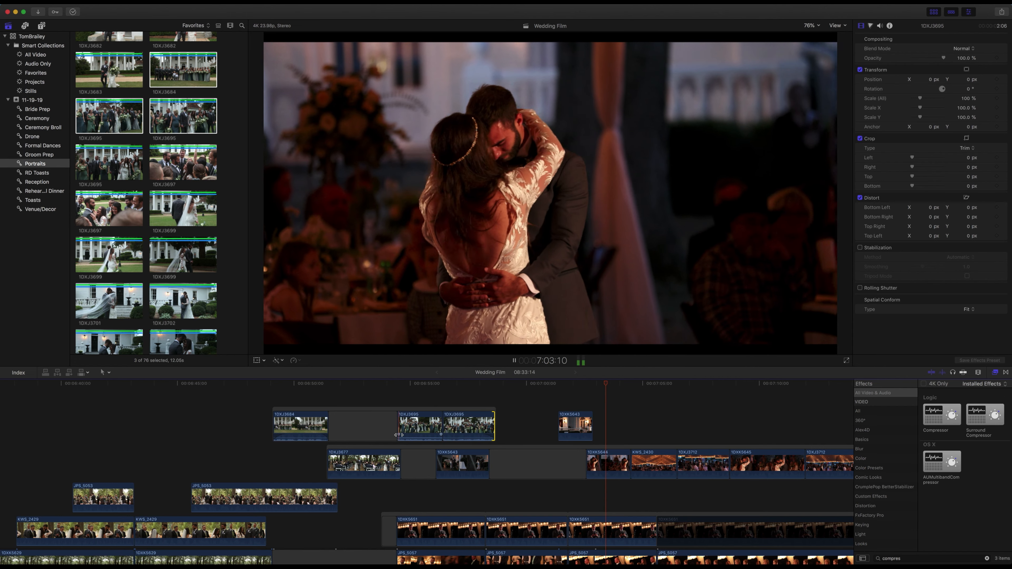
key("space")
left_click_drag(460, 467, 606, 420)
key("n")
left_click(542, 398)
key("space")
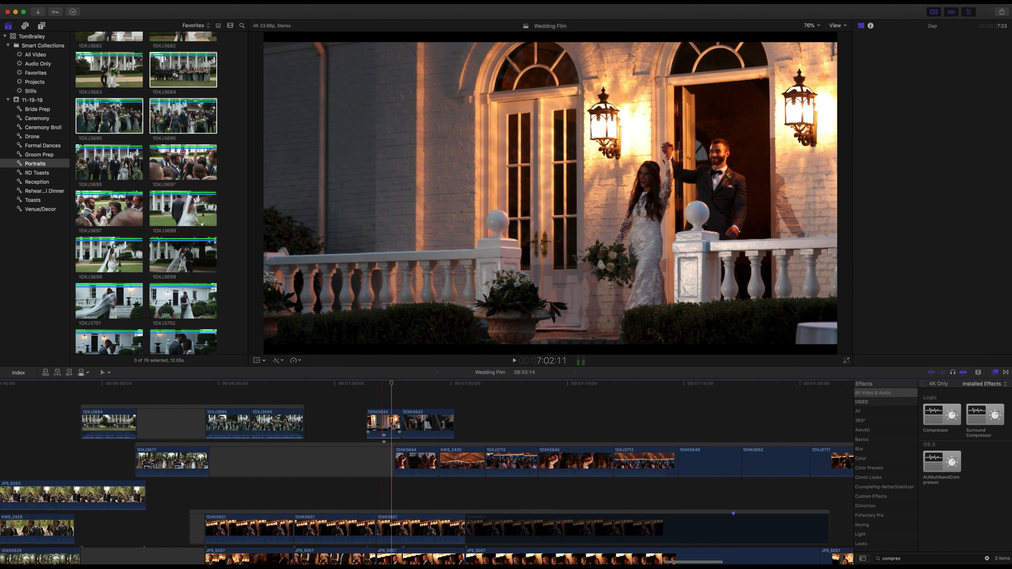
Expand the first 1DXK5643 clip's audio and extend its end under the second clip to a length of about 3:07
left_click_drag(381, 436, 382, 433)
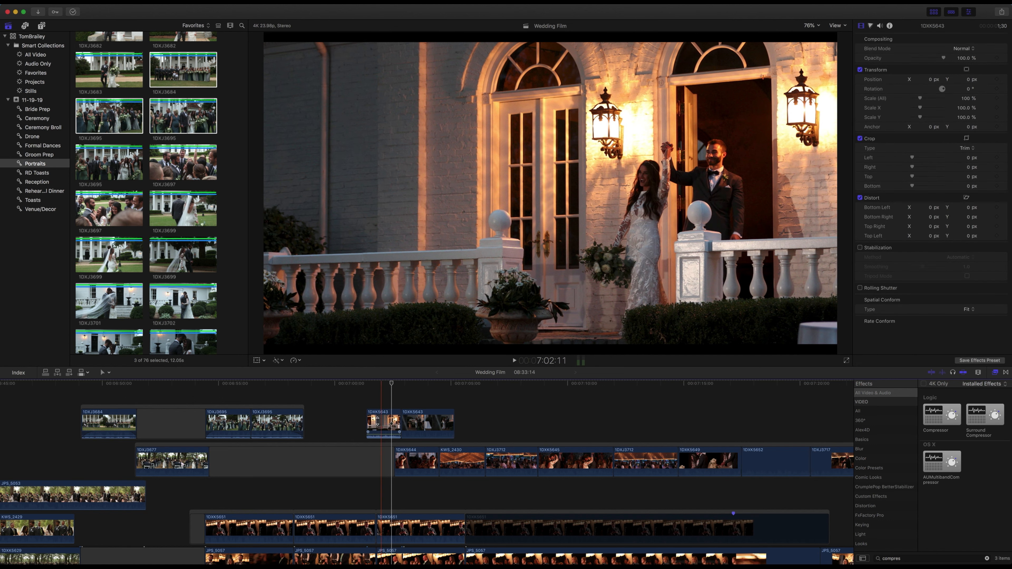
left_click(371, 401)
key("space")
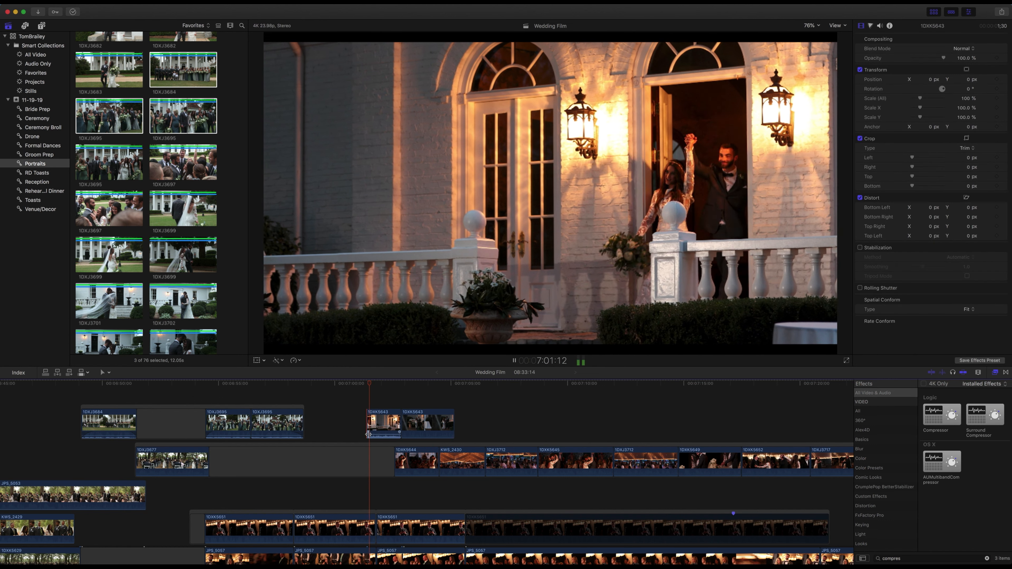
key("space")
double_click(394, 435)
left_click_drag(398, 430, 438, 432)
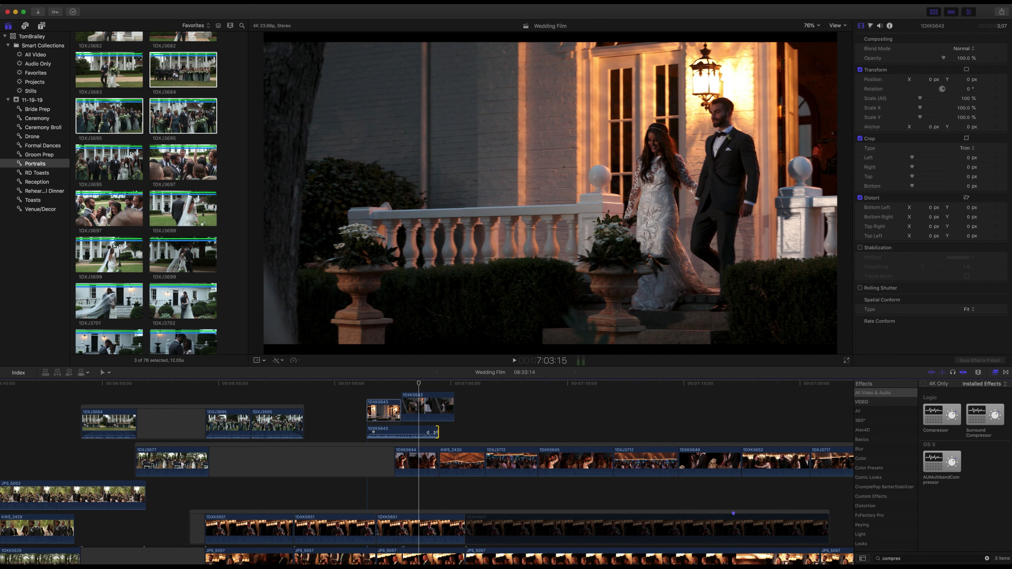
left_click(388, 383)
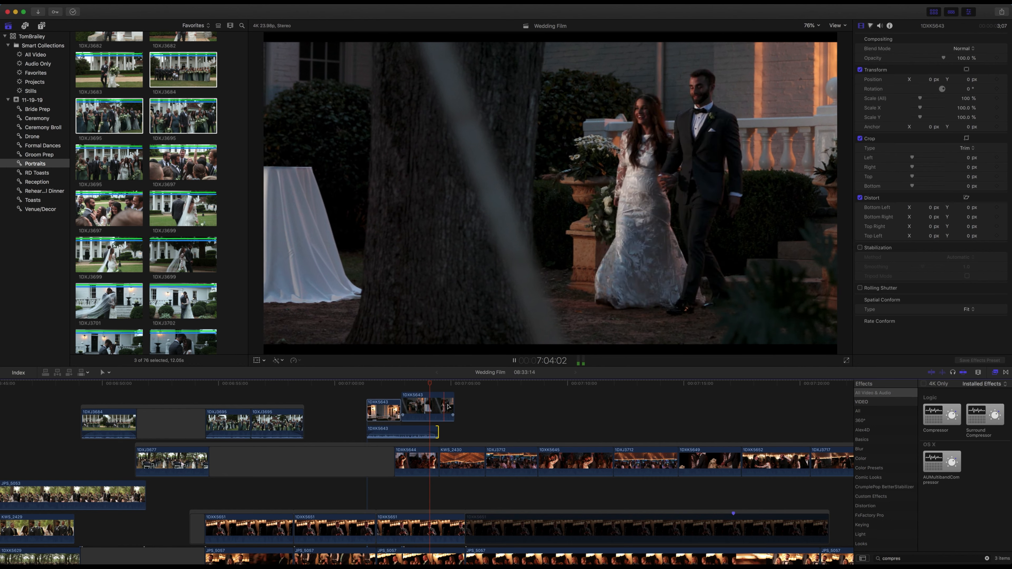
Trim the end of the second 1DXK5643 clip to 1:52 and check the cut into the tent dance shot
left_click_drag(453, 406, 442, 406)
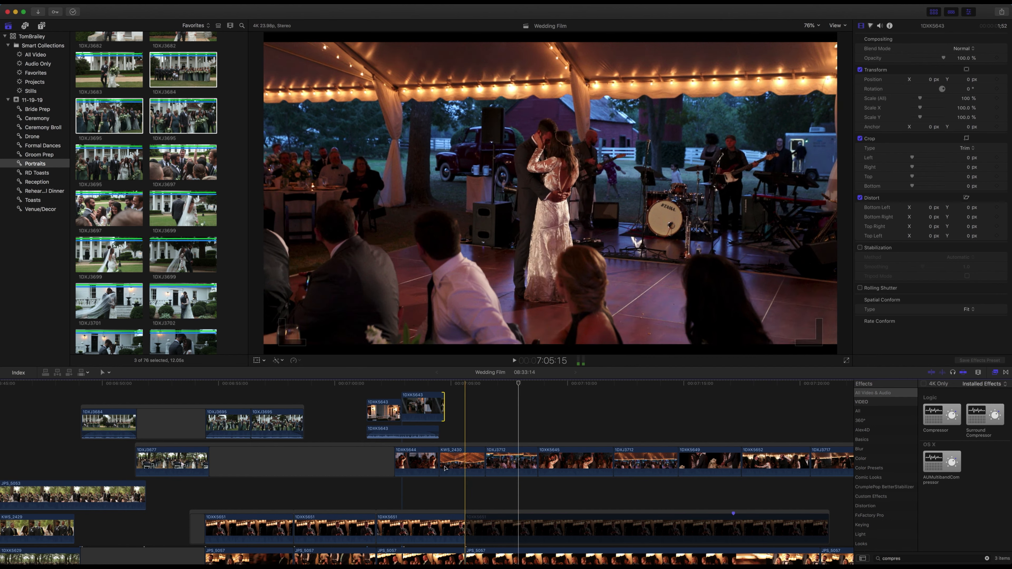
left_click(433, 383)
left_click(460, 385)
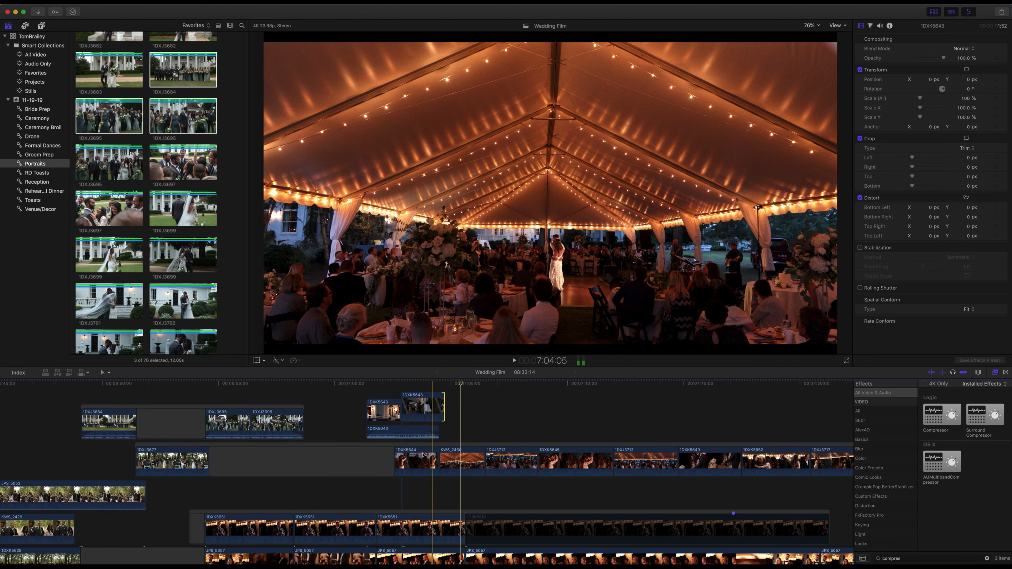
Try rearranging the 1DXK5644 and 1DXK5645 first-dance clips within the storyline, and undo the changes
left_click(412, 463)
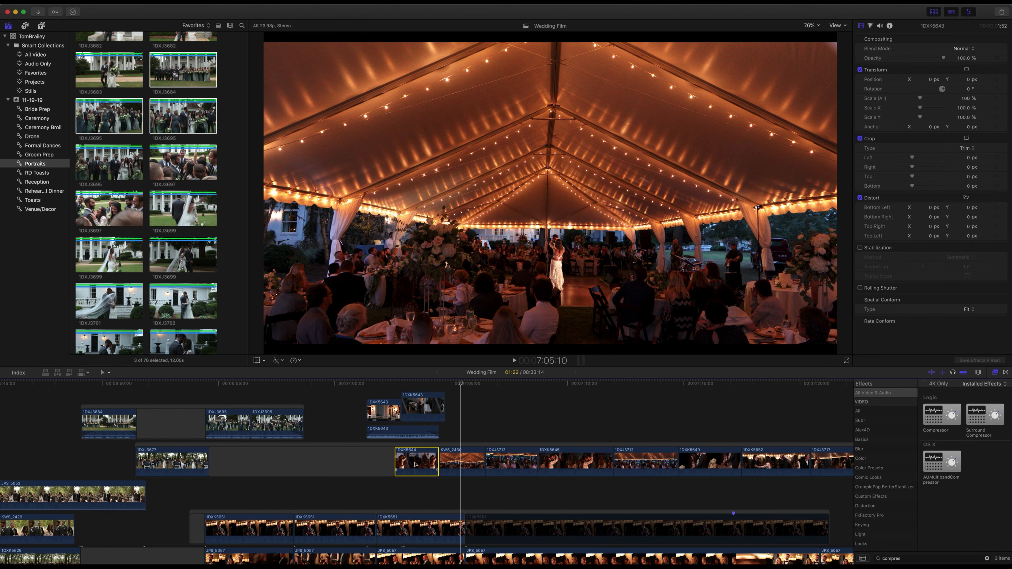
left_click_drag(415, 464, 500, 462)
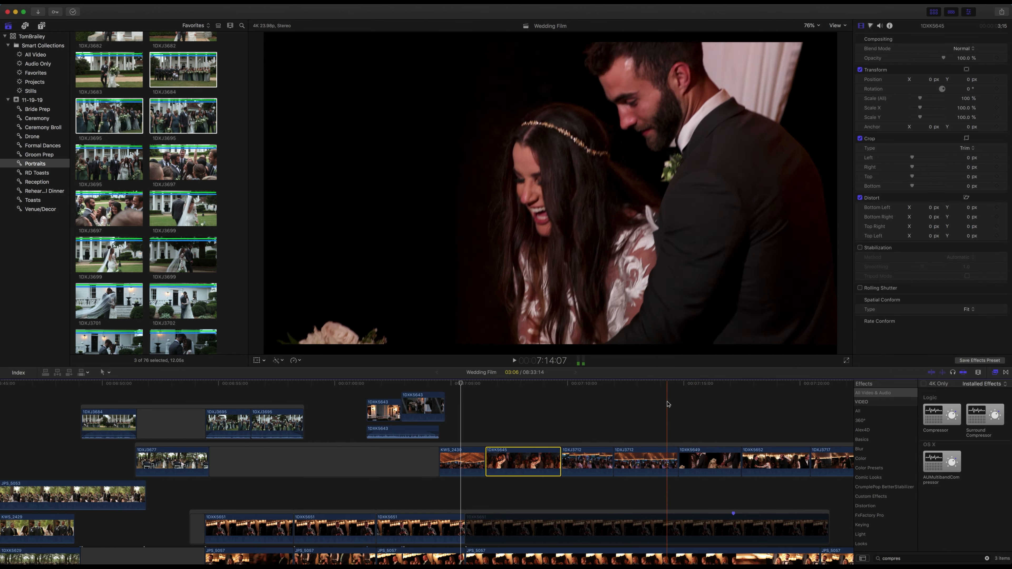
scroll(613, 407, "right", 5)
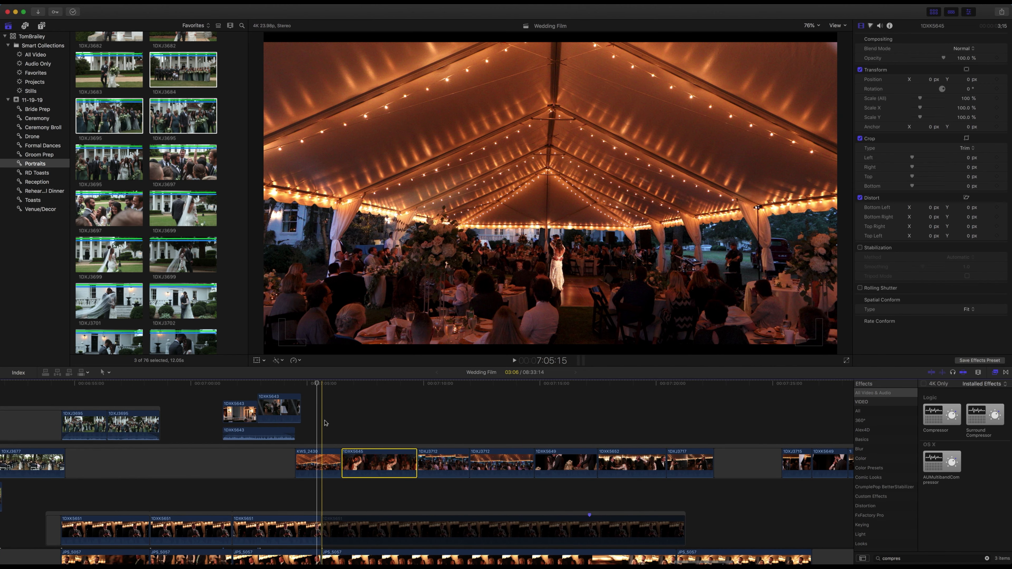
key("super+z")
key("super+z")
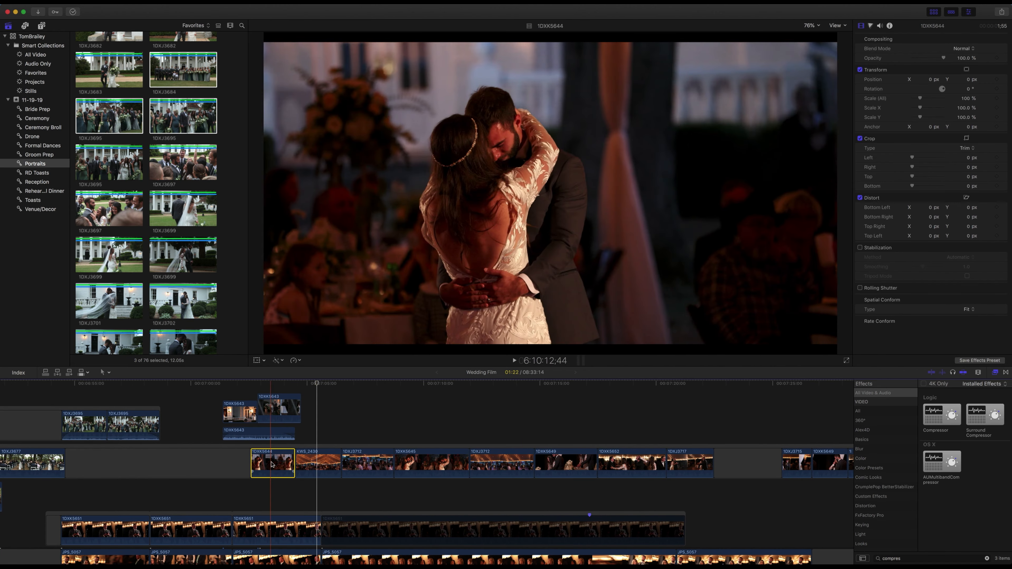
Lift the 1DXK5644 first-dance clip above the storyline to about 7:13 and play the tent dance passage
left_click(271, 464)
left_click_drag(271, 464, 529, 425)
left_click(313, 384)
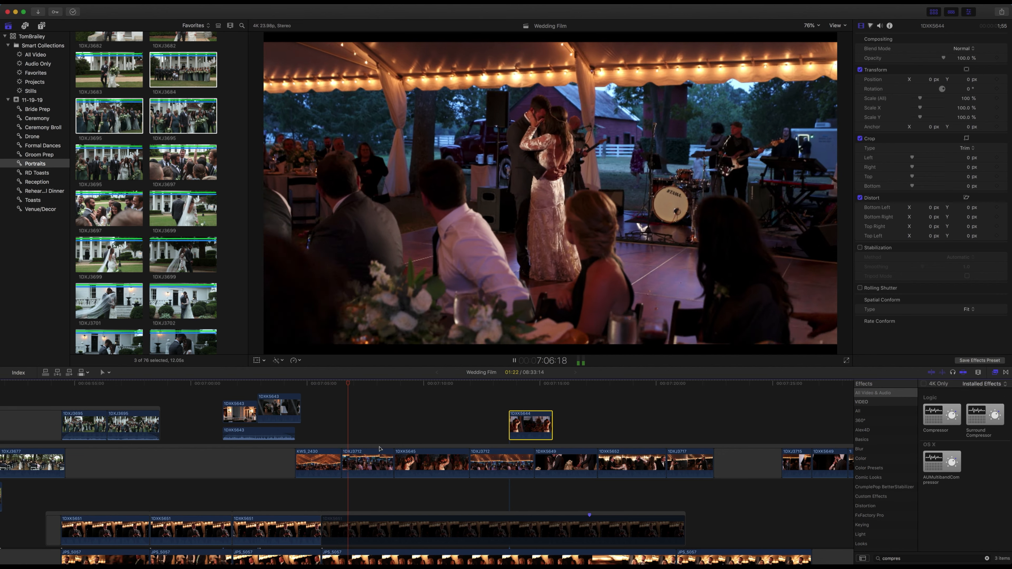
Move the 1DXK5645 close-up dance clip earlier over the end of 1DXJ3712 to about 7:08 and replay the cut
left_click(391, 462)
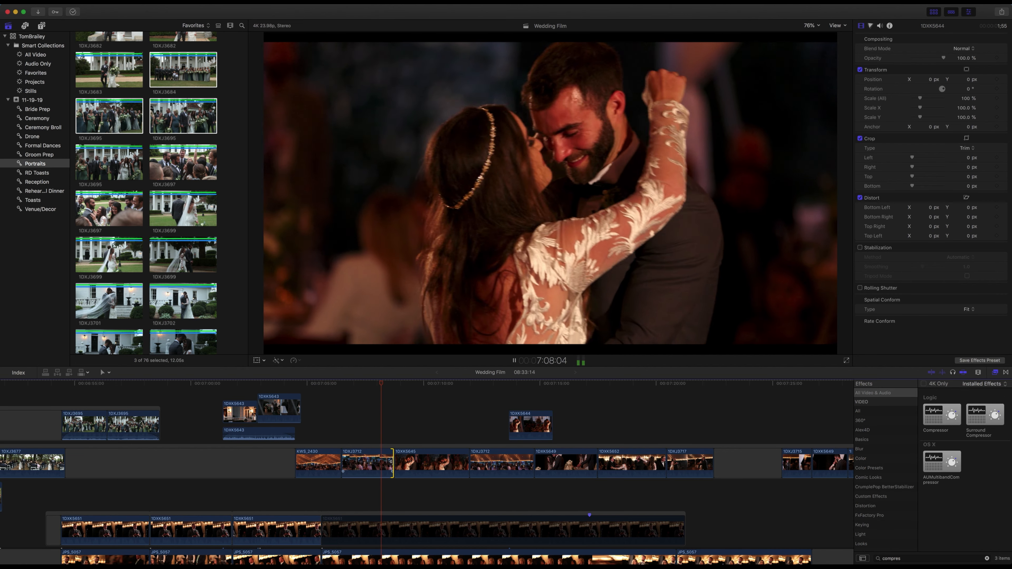
key("space")
left_click(382, 412)
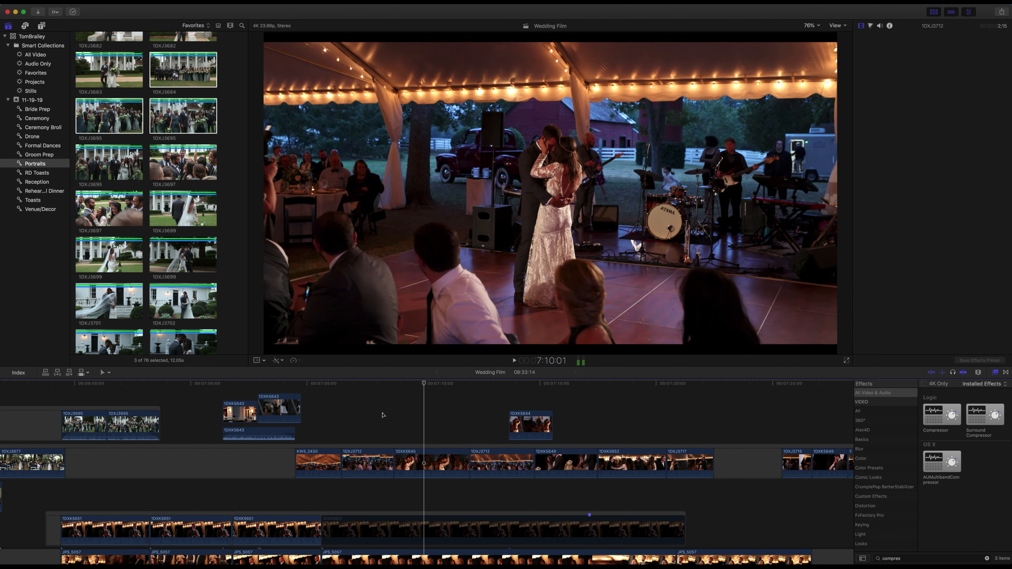
left_click(385, 385)
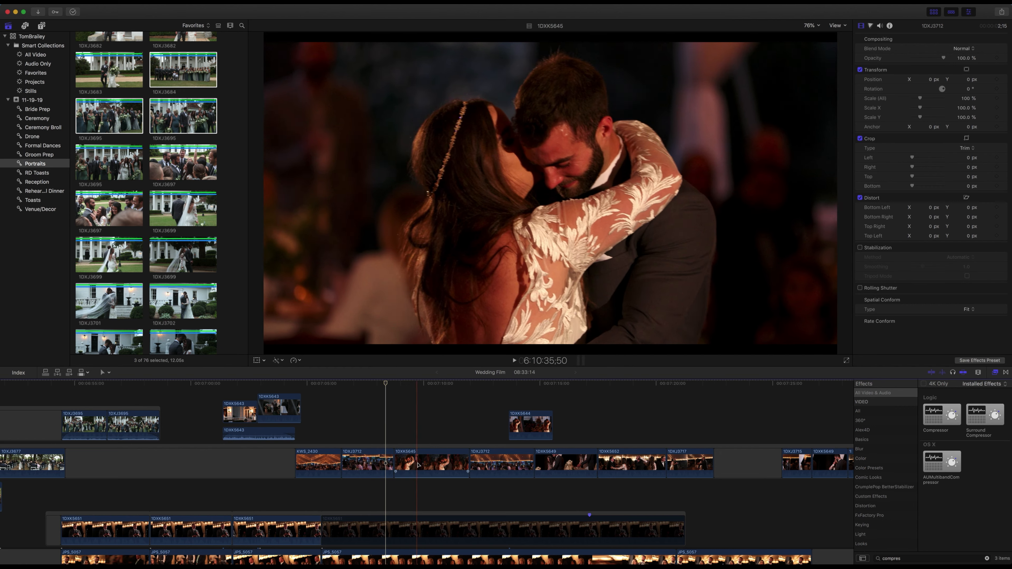
left_click_drag(418, 464, 400, 465)
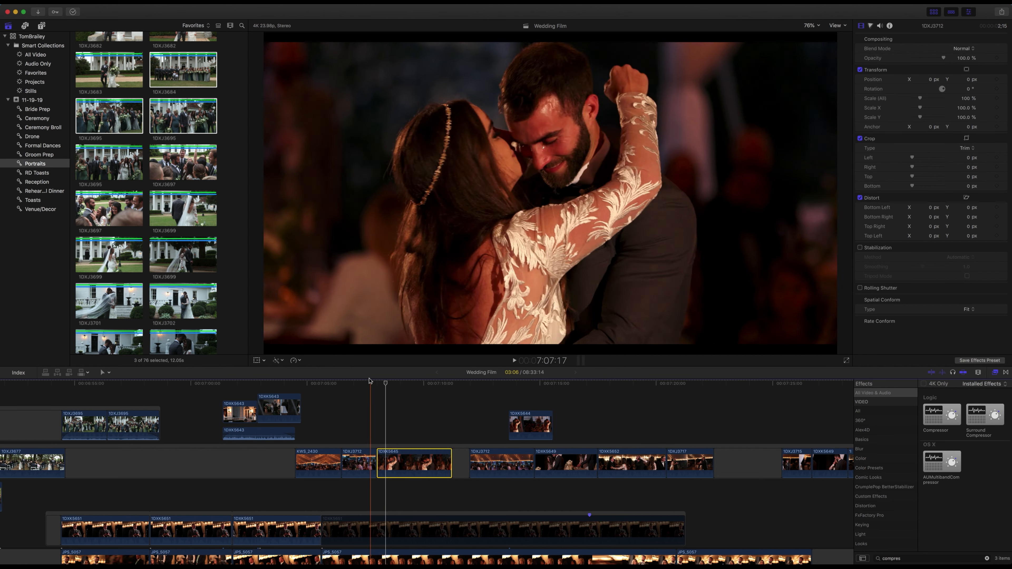
left_click(367, 384)
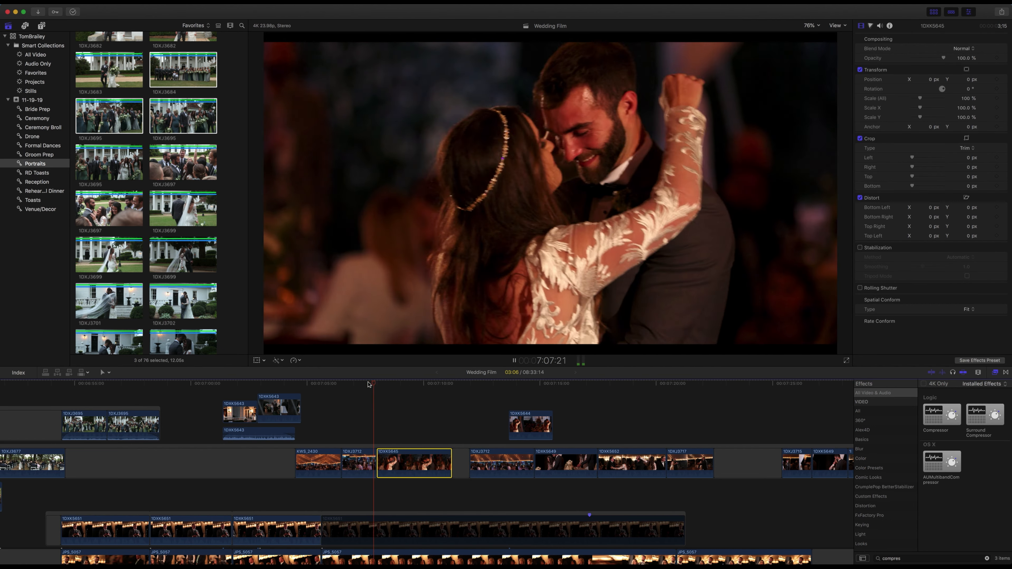
Move the second 1DXJ3712 clip earlier over the end of 1DXK5645 to about 7:11
left_click(488, 461)
left_click_drag(489, 461, 463, 461)
key("super+4")
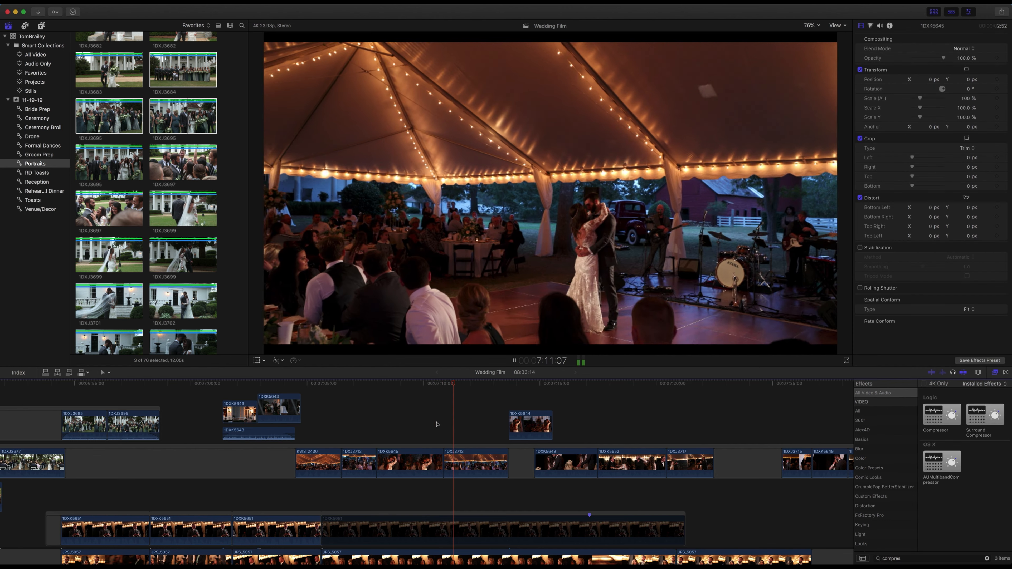
Place the 1DXK5644 clip over the end of the second 1DXJ3712 at about 7:13 and extend its end slightly
left_click_drag(523, 429, 647, 429)
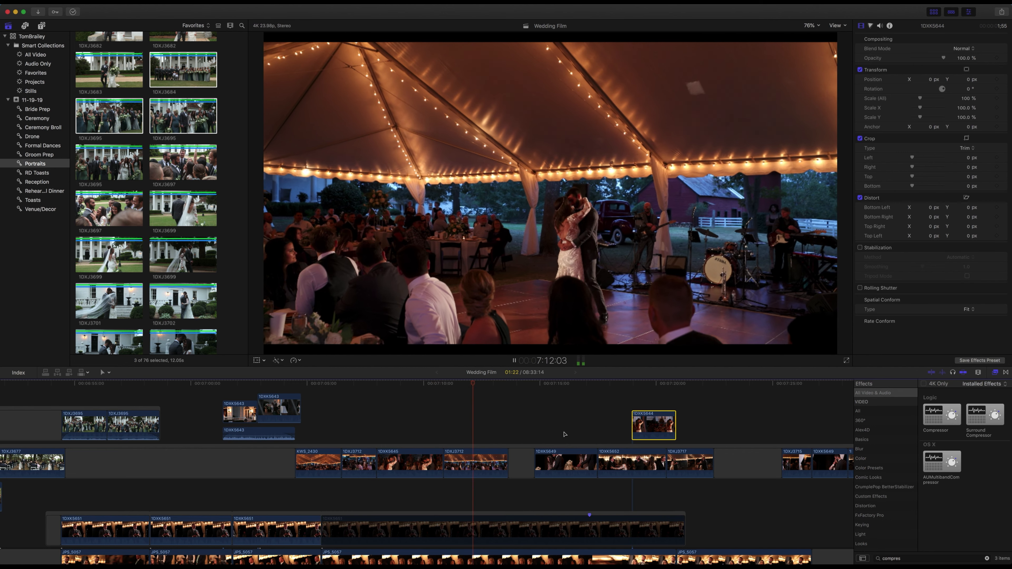
left_click_drag(634, 432, 491, 432)
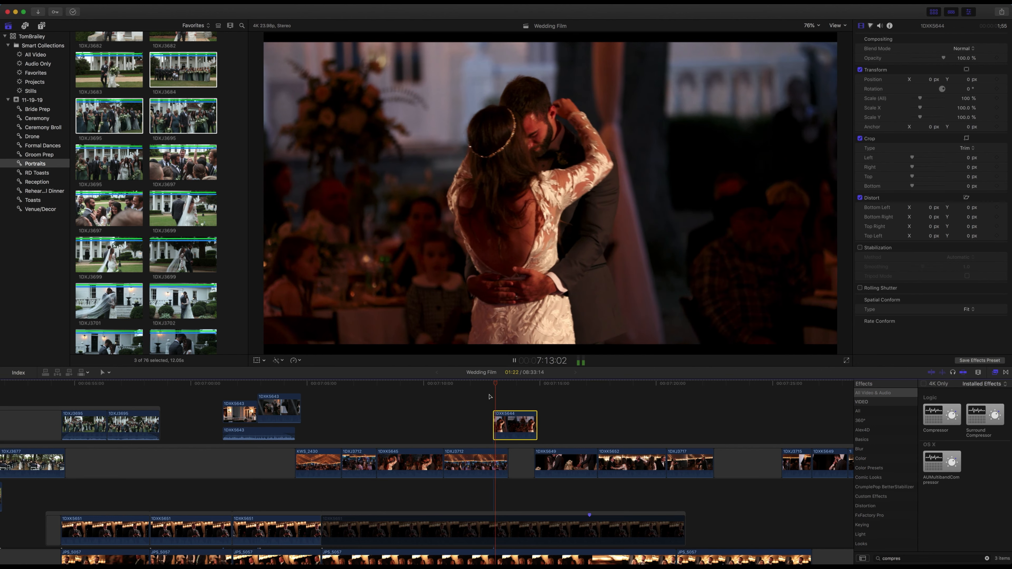
left_click_drag(534, 427, 544, 426)
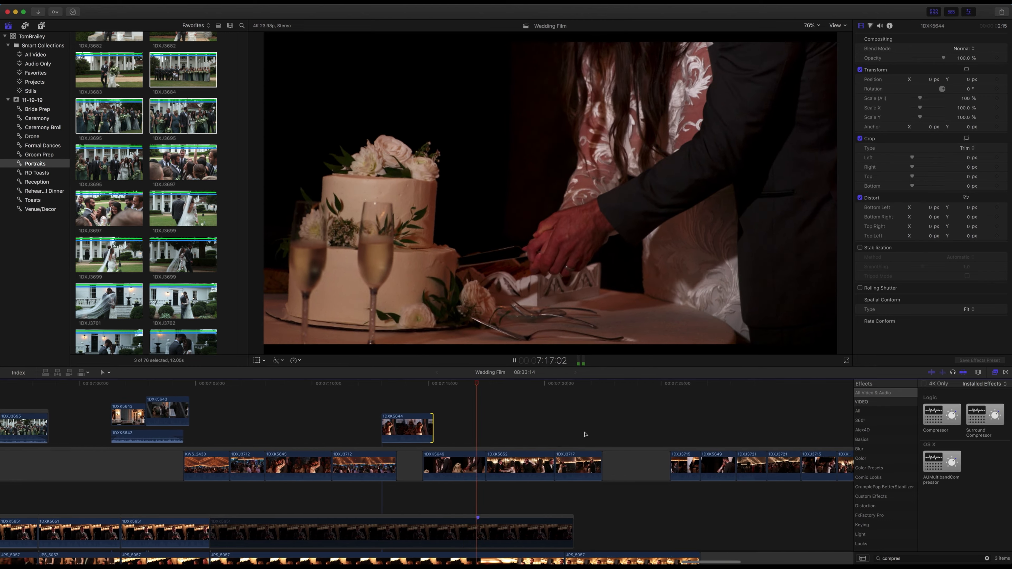
key("space")
Move the cake-cutting clip 1DXK5649 later to meet the end of 1DXK5644, and shift 1DXJ3717 slightly earlier over 1DXK5652
left_click_drag(462, 466, 472, 466)
left_click(415, 384)
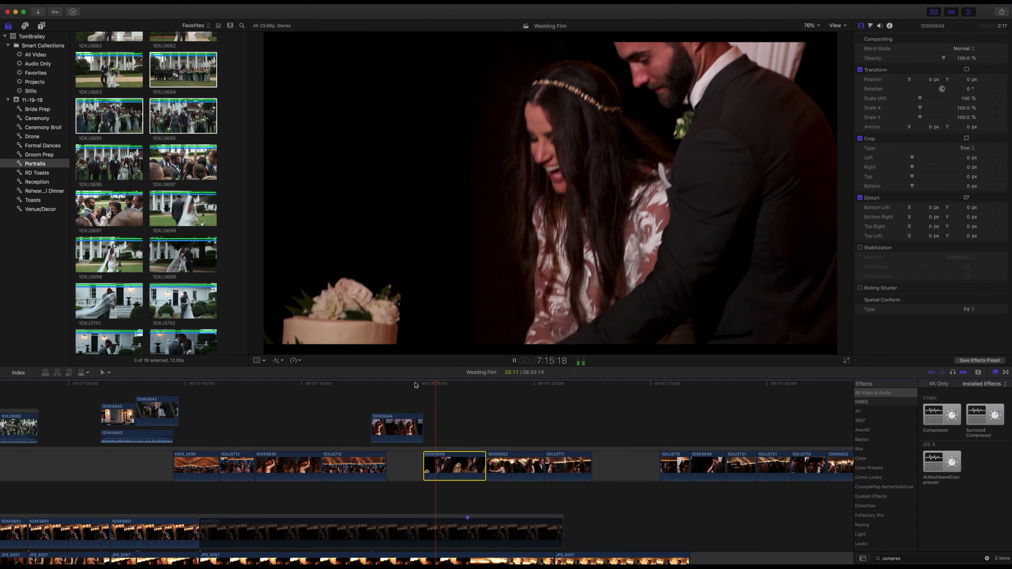
left_click(483, 462)
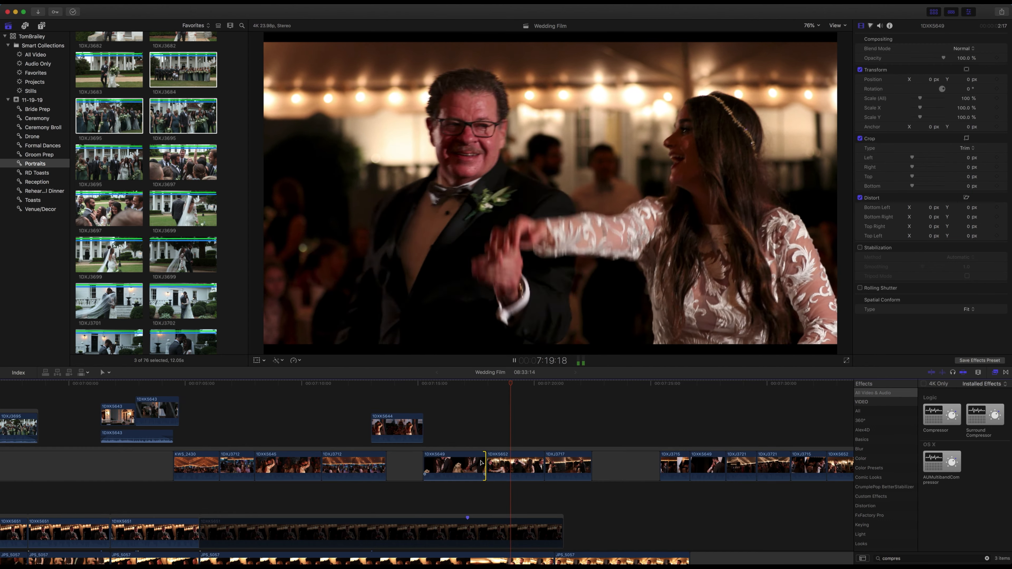
key("n")
left_click_drag(552, 465, 550, 466)
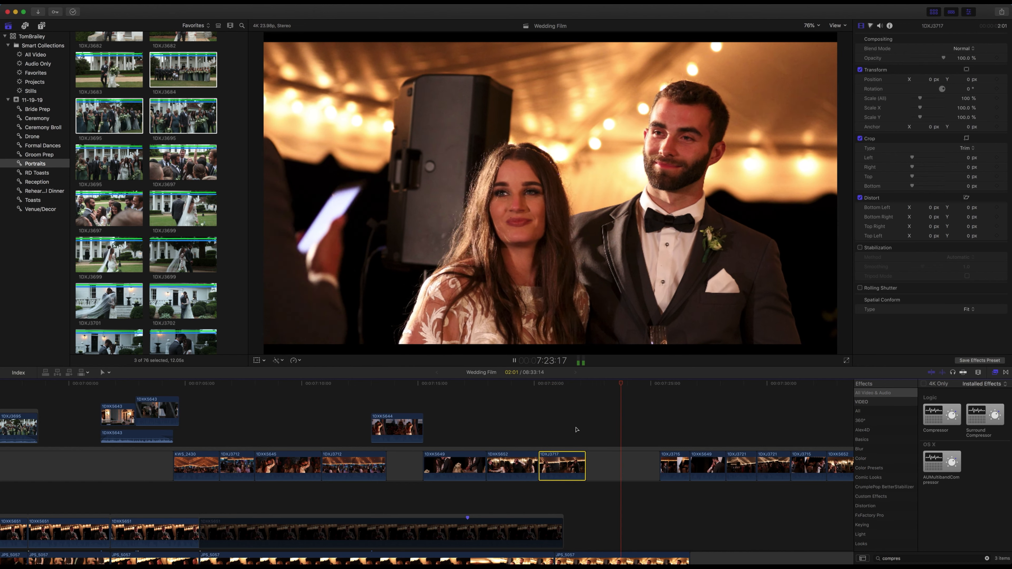
Play back the reception B-roll from about 7:23 and look over the surrounding reception and portrait sections of the timeline
scroll(586, 439, "down", 3)
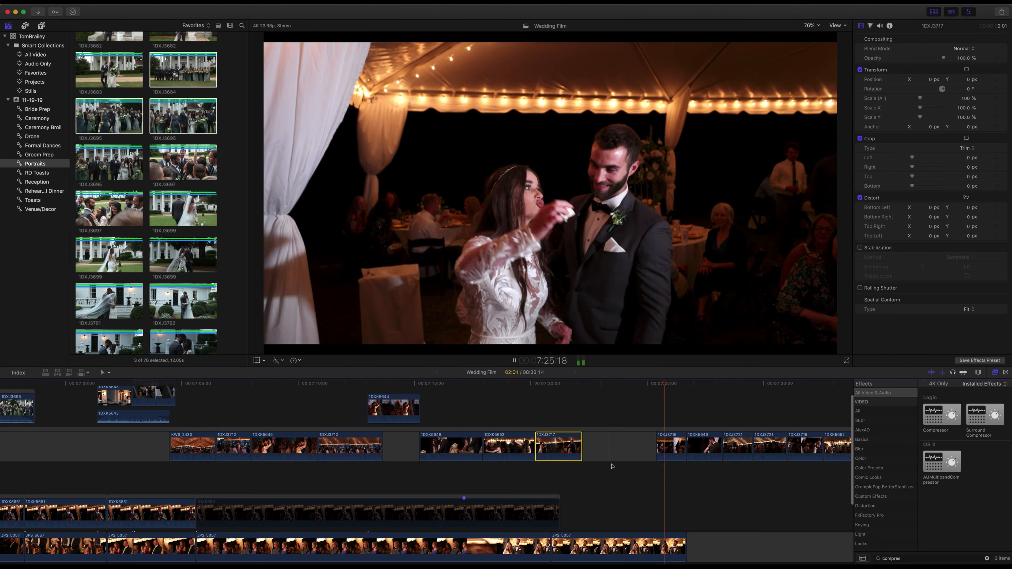
scroll(612, 465, "right", 5)
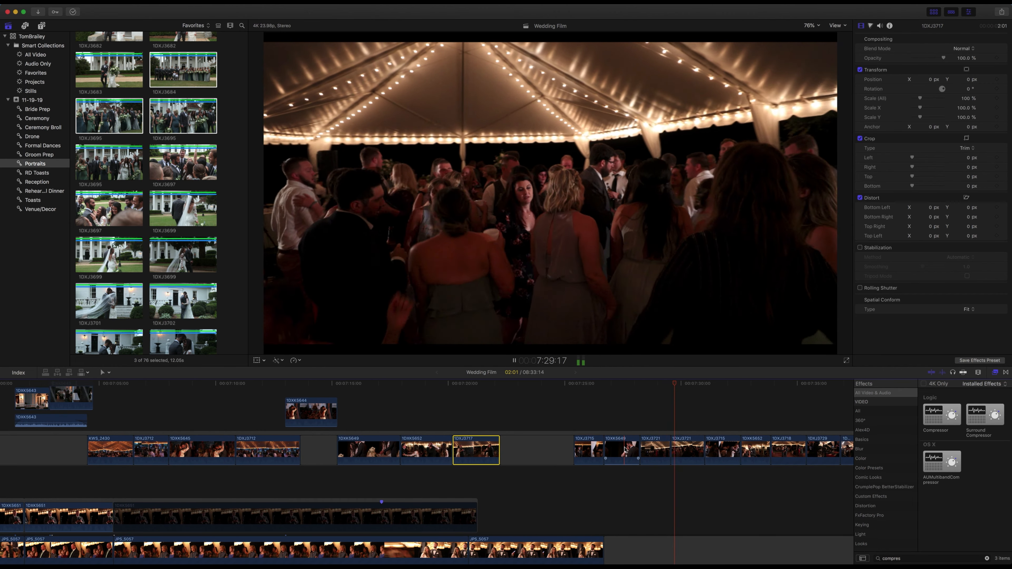
key("space")
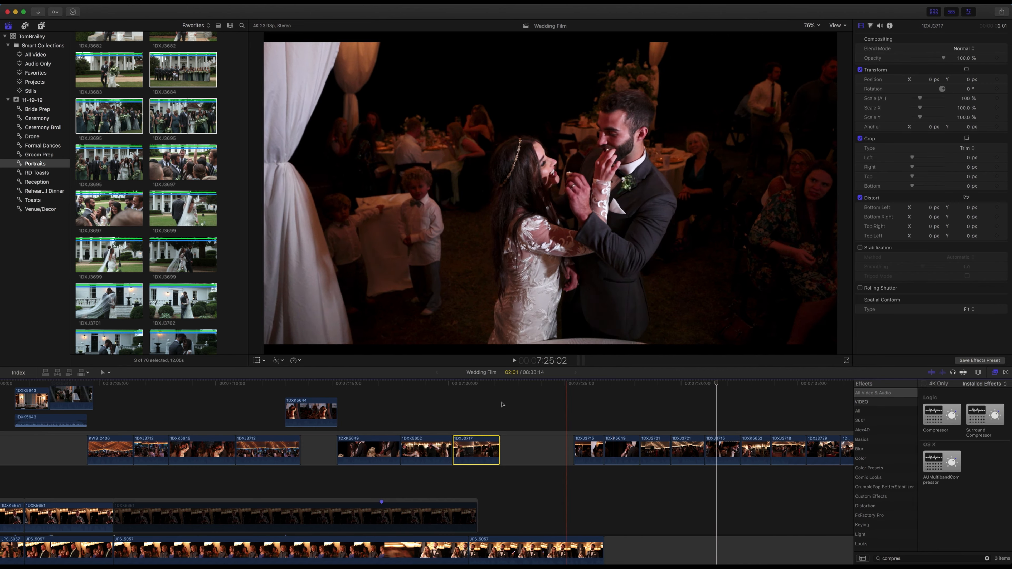
key("super+minus")
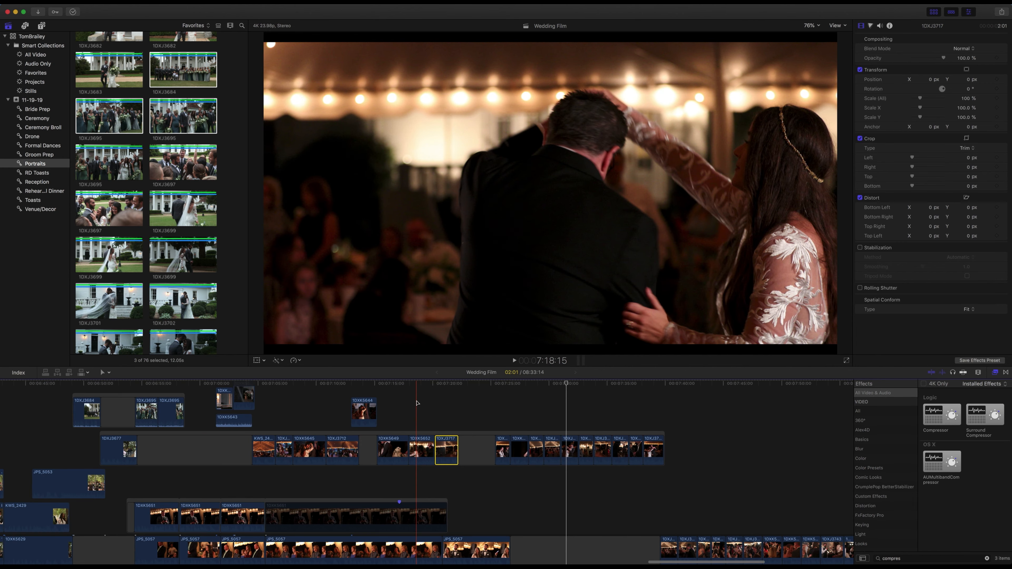
scroll(414, 402, "up", 2)
scroll(414, 402, "left", 1)
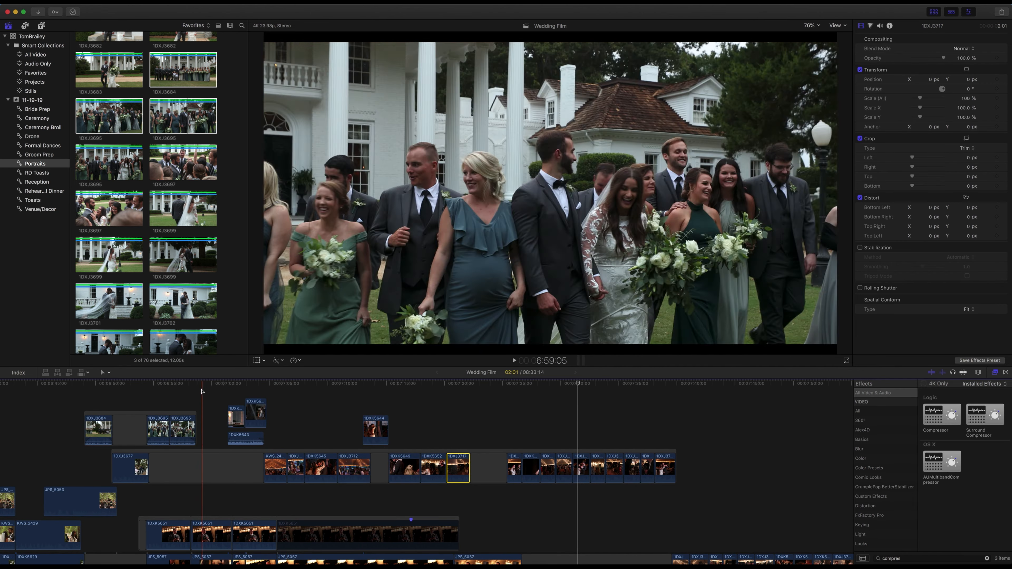
left_click(161, 389)
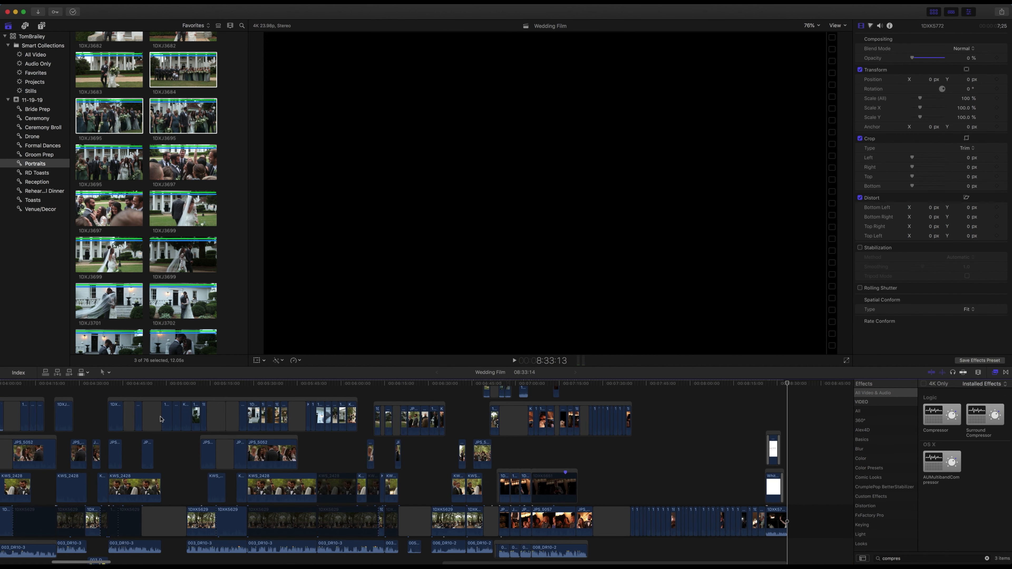
Bring Couples Title Card.png from the couple's project folder into the film's opening at about 0:35
scroll(161, 418, "left", 5)
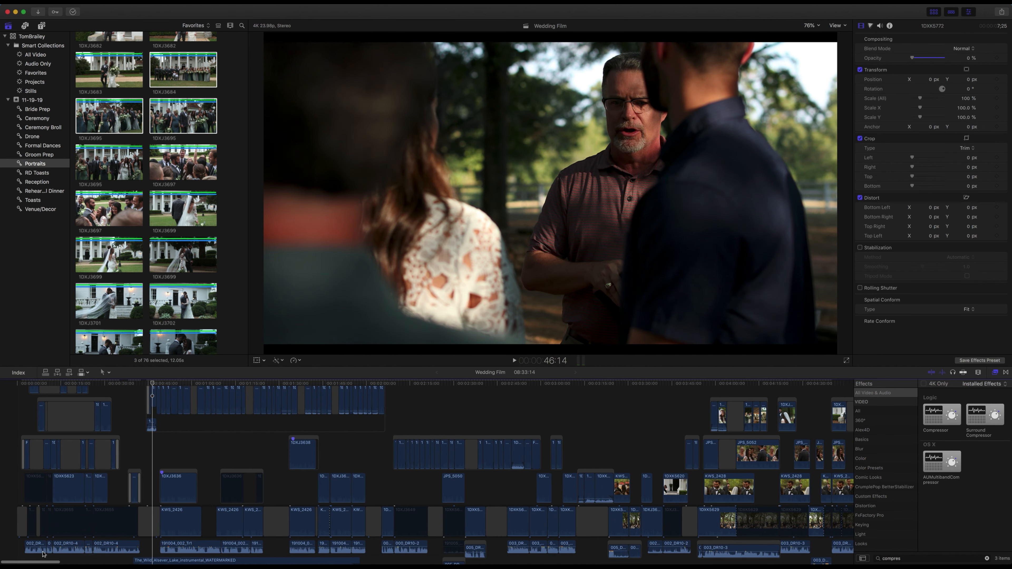
left_click(29, 551)
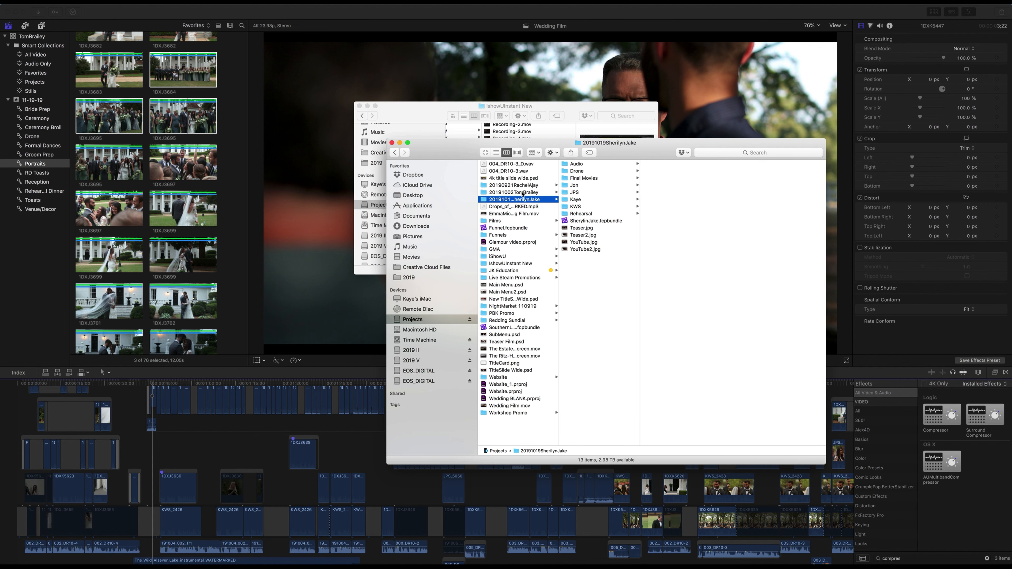
left_click(581, 165)
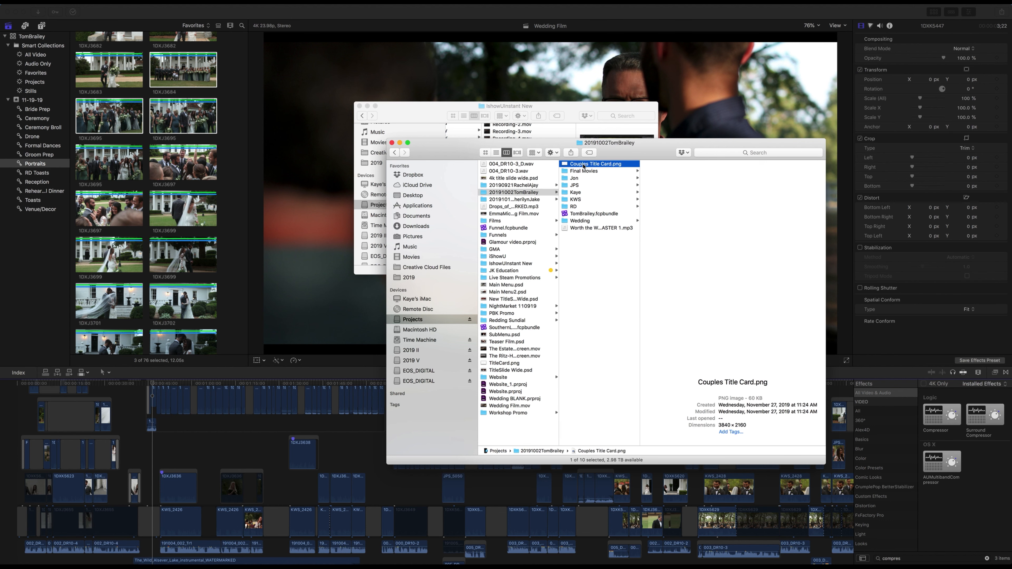
left_click_drag(178, 358, 168, 378)
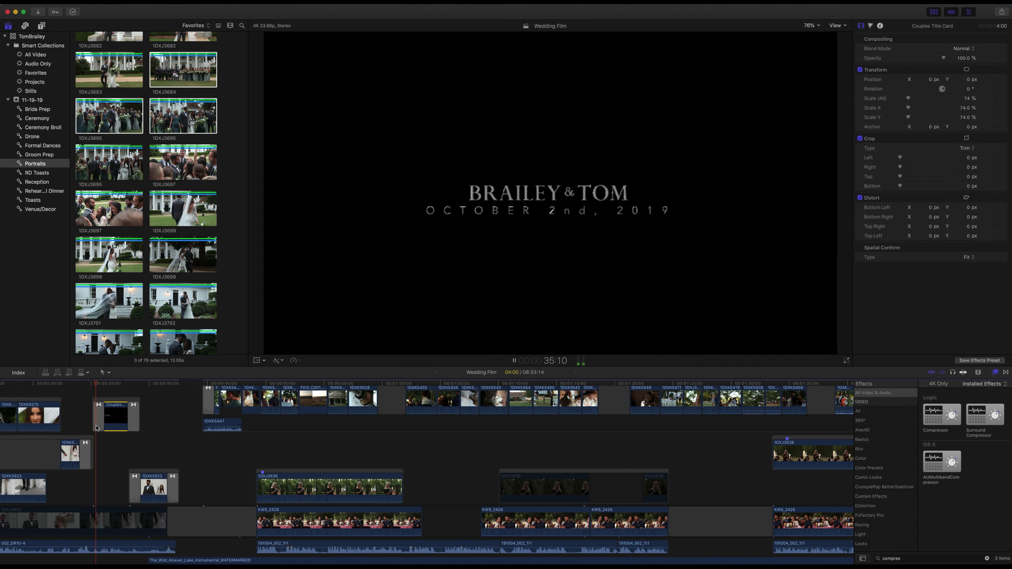
Shorten the title card's end slightly, and trim the start and end of the 1DXK5623 couple clip after it, replaying the cut
left_click_drag(134, 408, 131, 407)
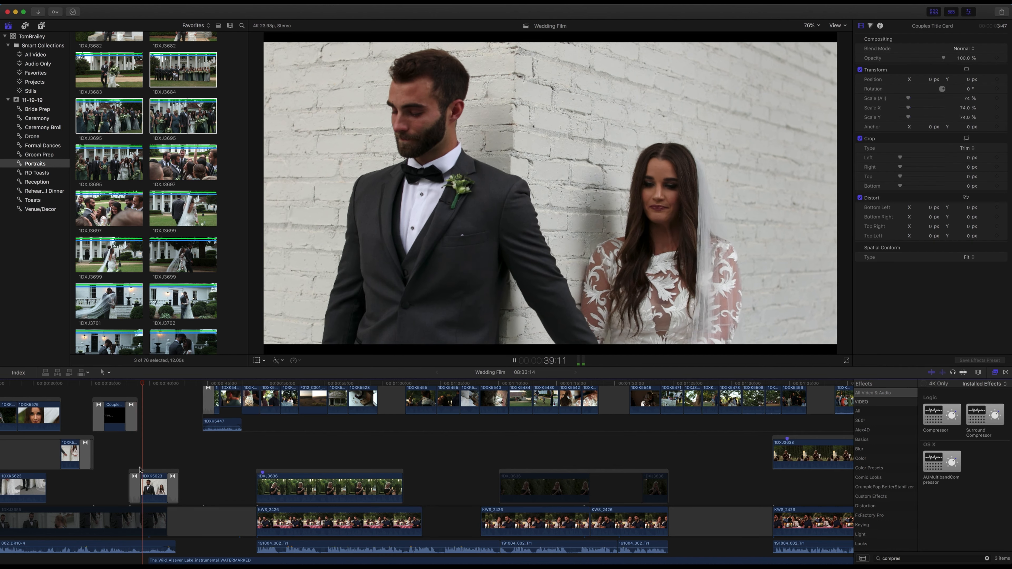
key("space")
left_click_drag(134, 478, 141, 478)
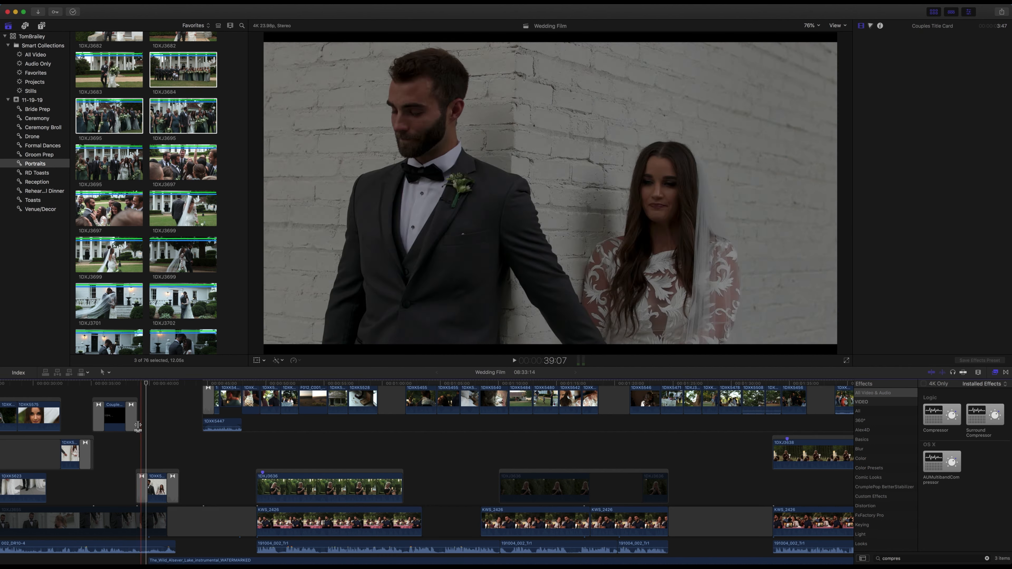
left_click(123, 384)
key("space")
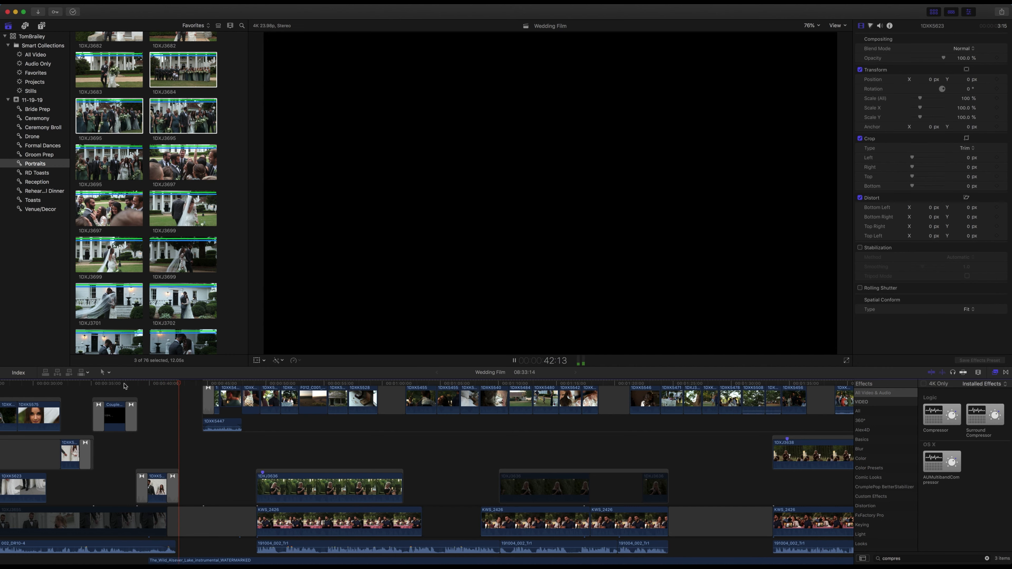
key("space")
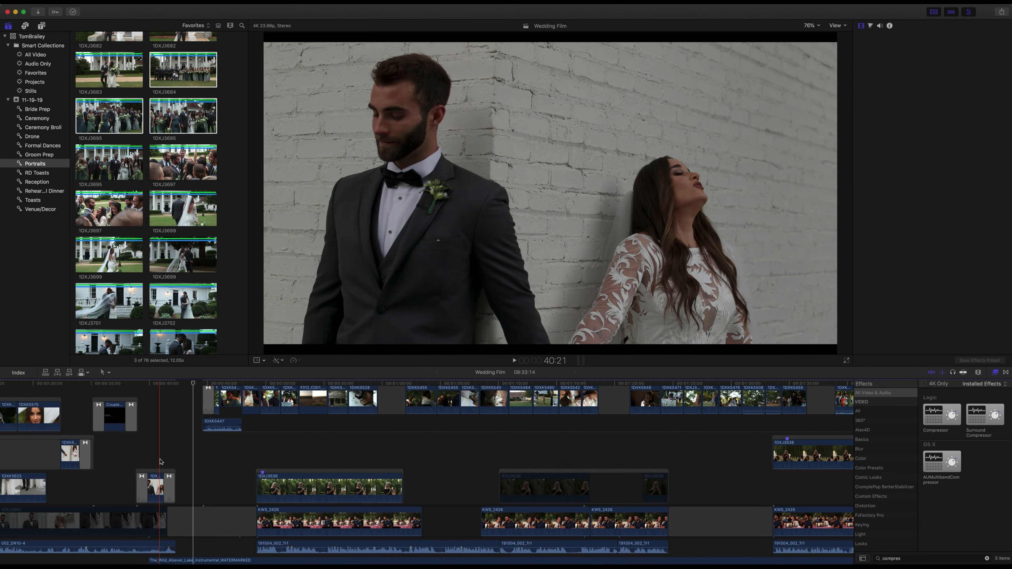
left_click(160, 461)
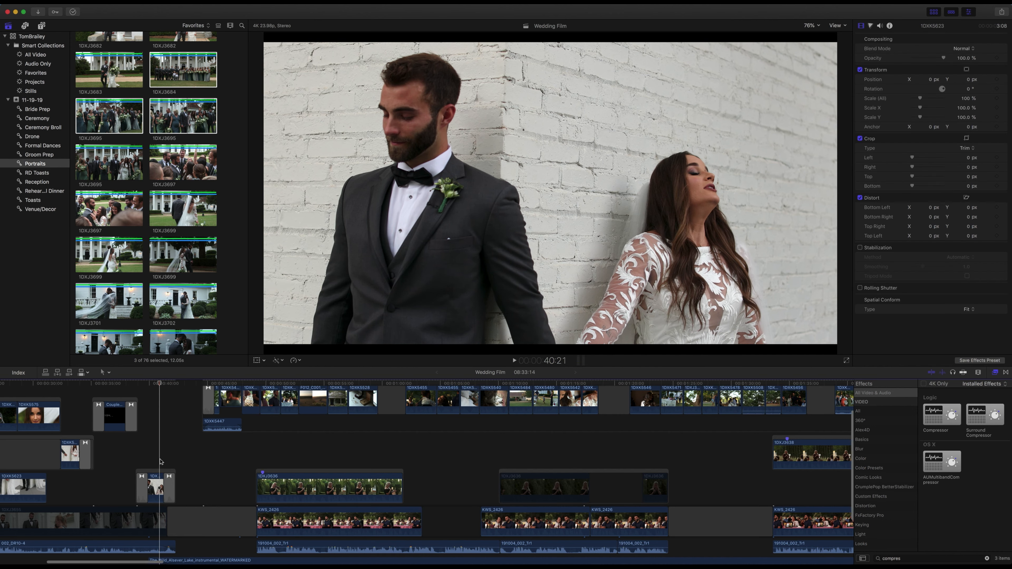
scroll(165, 457, "left", 7)
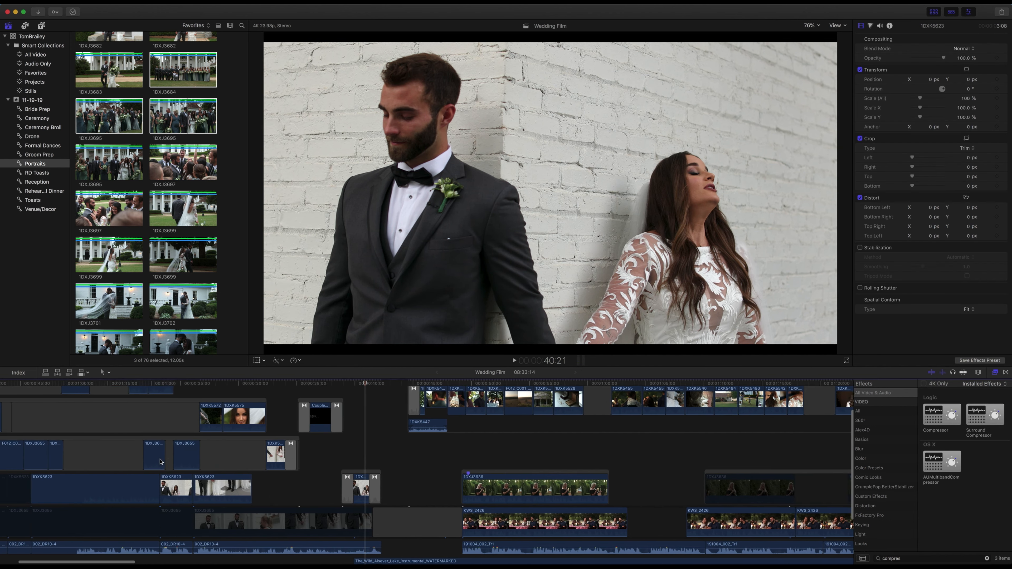
left_click(707, 4)
left_click(710, 16)
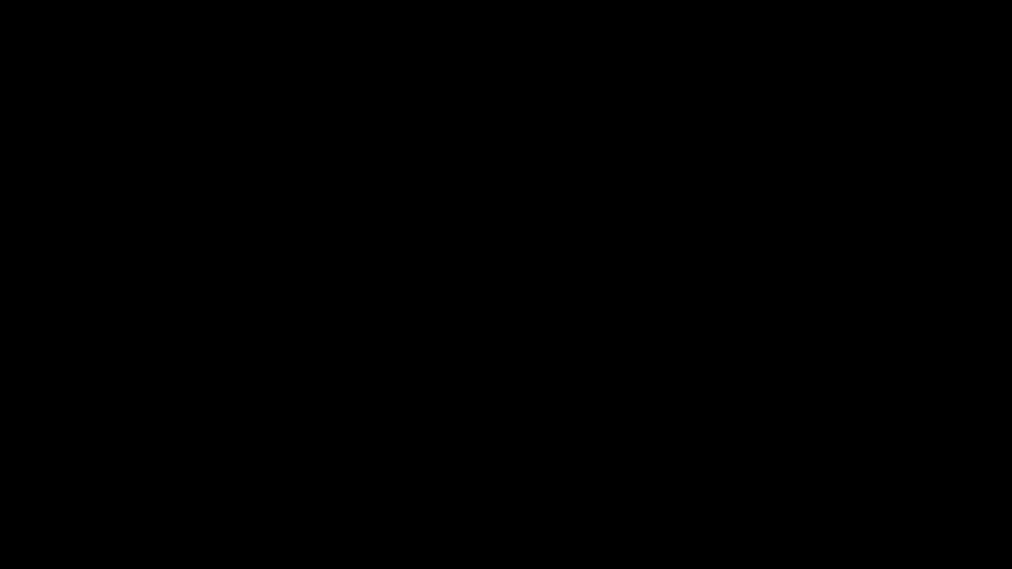